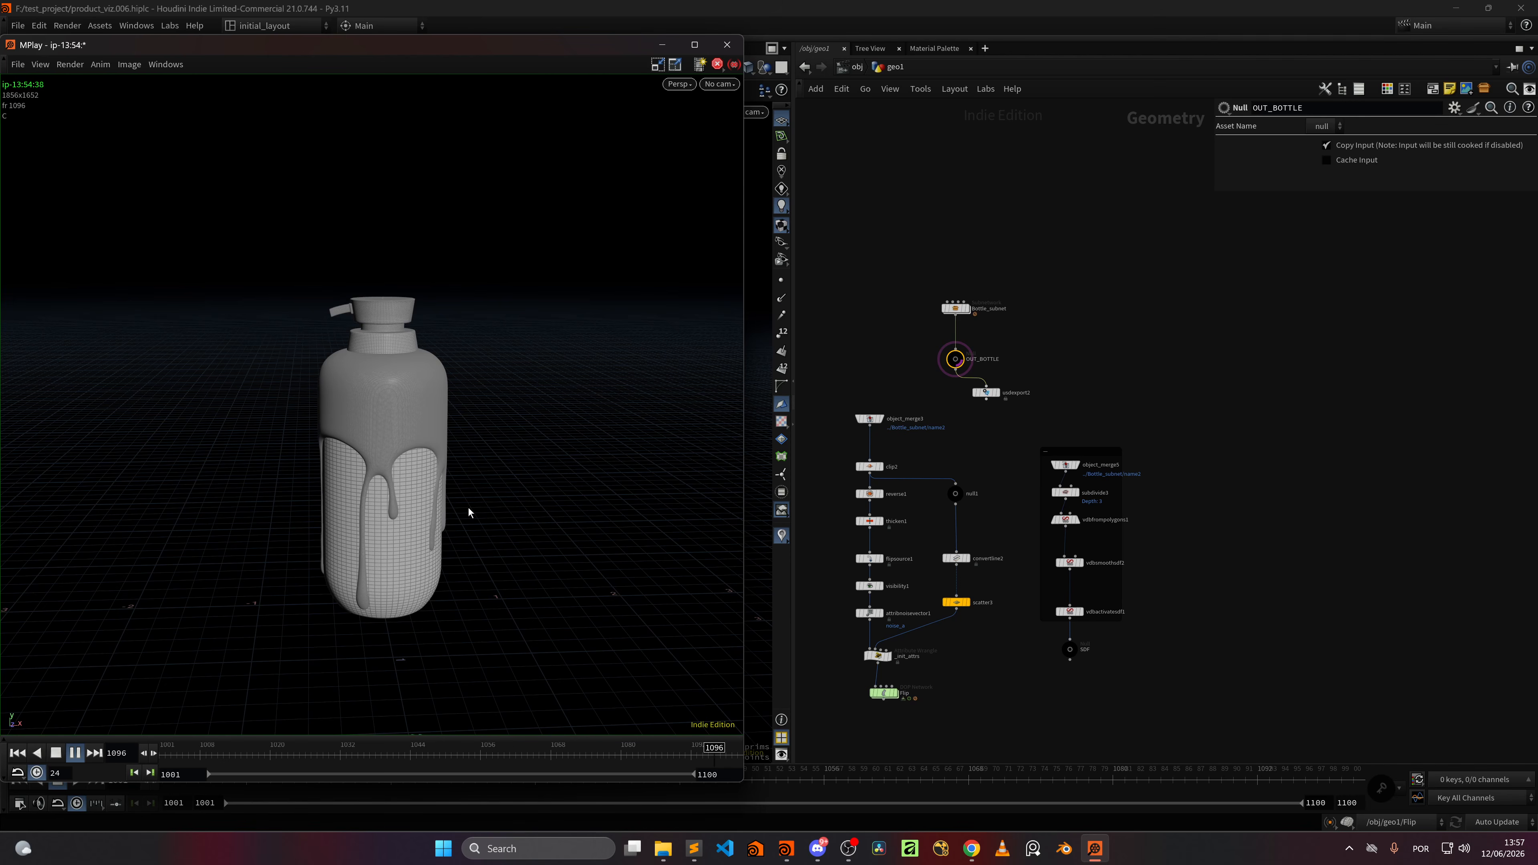
Step: Minimize the MPlay flipbook and save the scene with the OUT_BOTTLE node displayed
{"action": "left_click", "coordinate": [661, 53]}
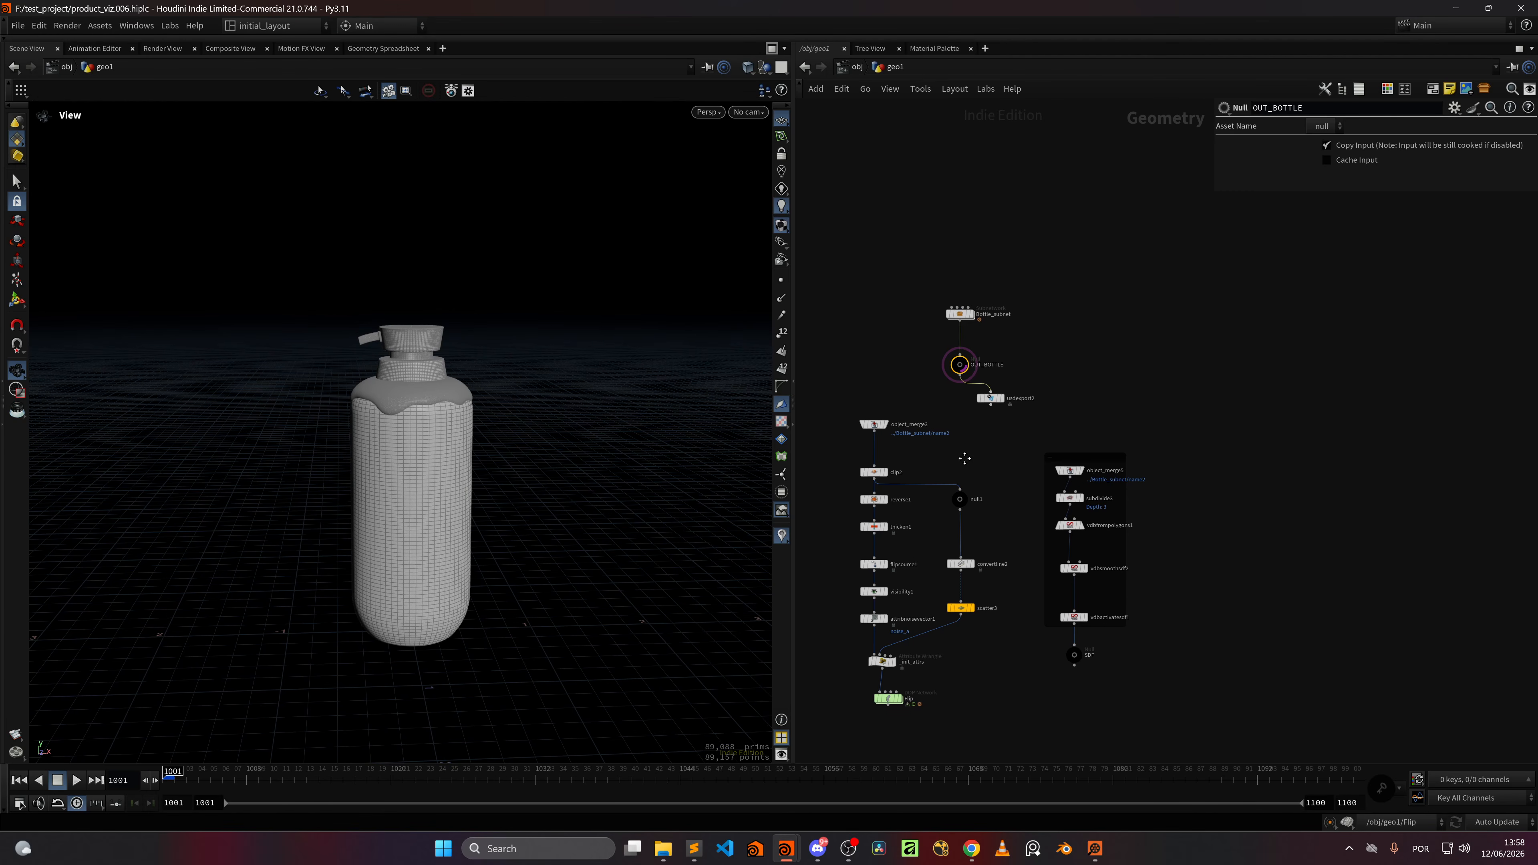
{"action": "scroll", "coordinate": [975, 342], "scroll_direction": "up", "scroll_amount": 5}
{"action": "left_click", "coordinate": [987, 326]}
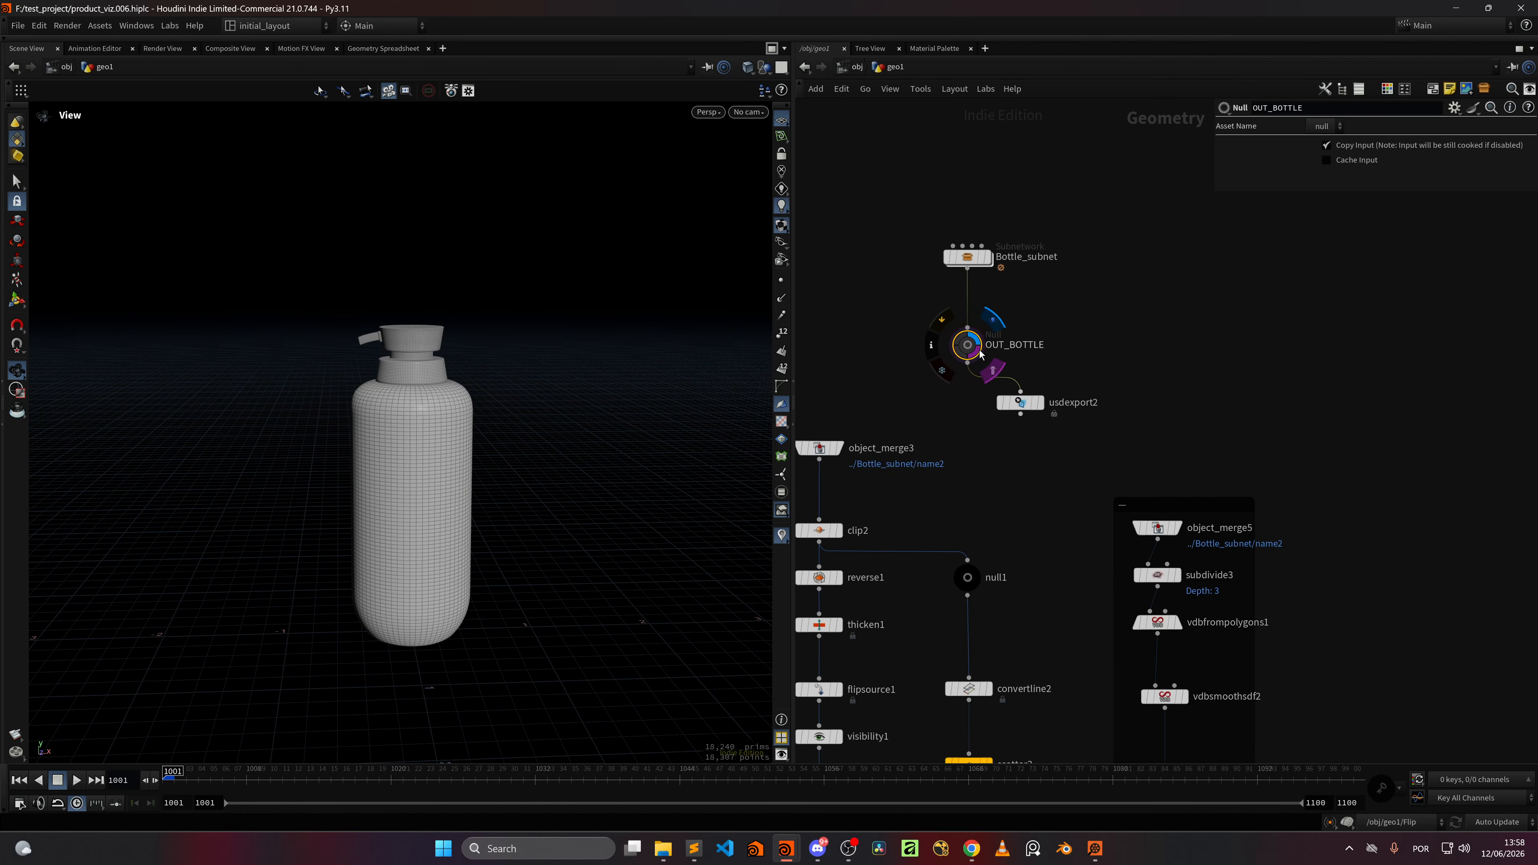
{"action": "key", "text": "ctrl+s"}
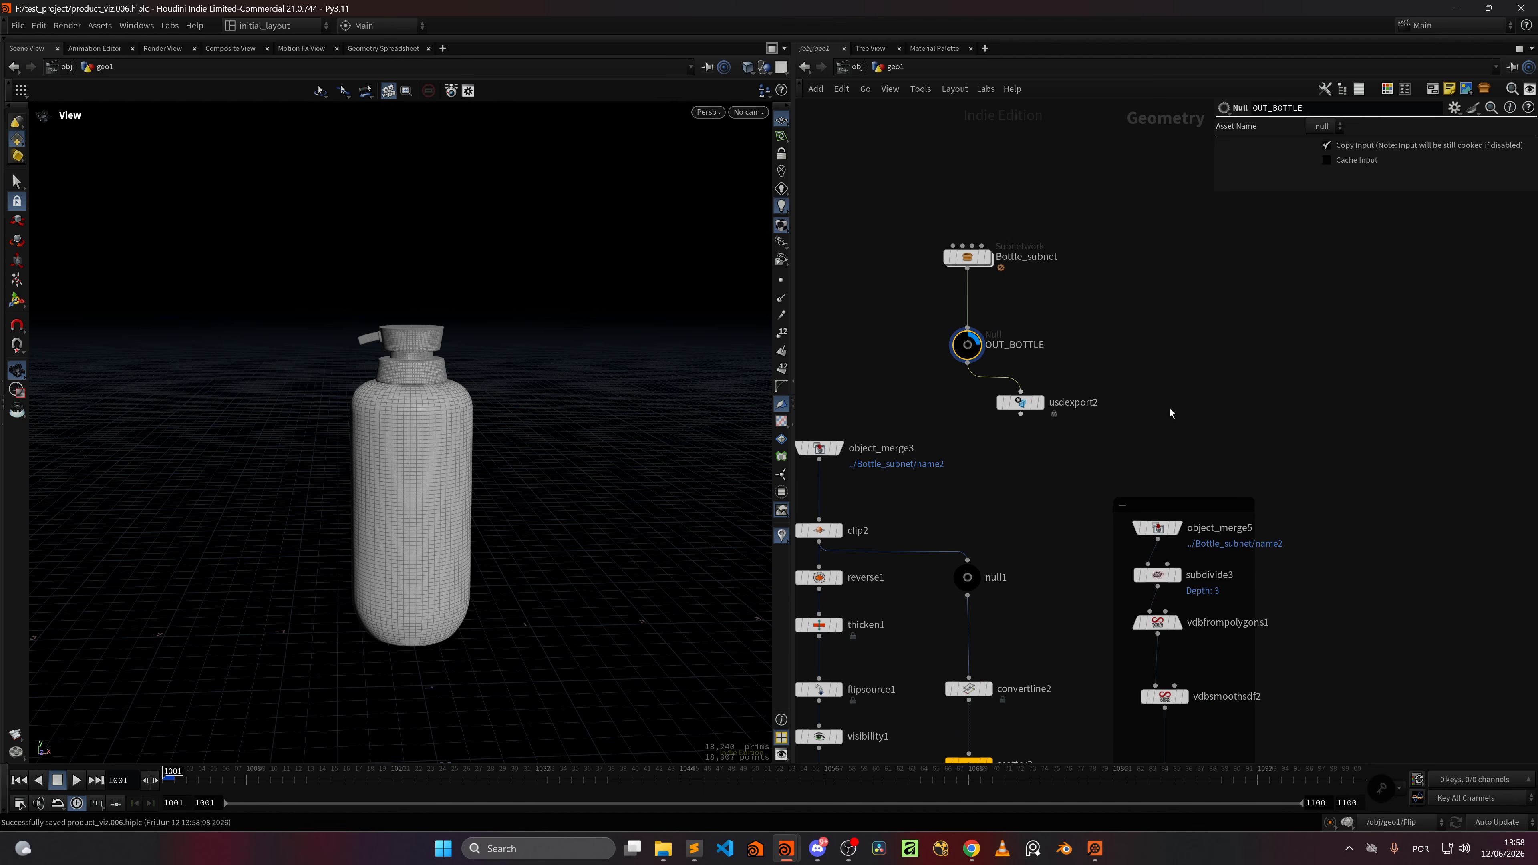
Step: Display object_merge3 and examine the bottle body it brings in from Bottle_subnet/name2
{"action": "middle_click_drag", "start_coordinate": [921, 508], "coordinate": [1001, 337]}
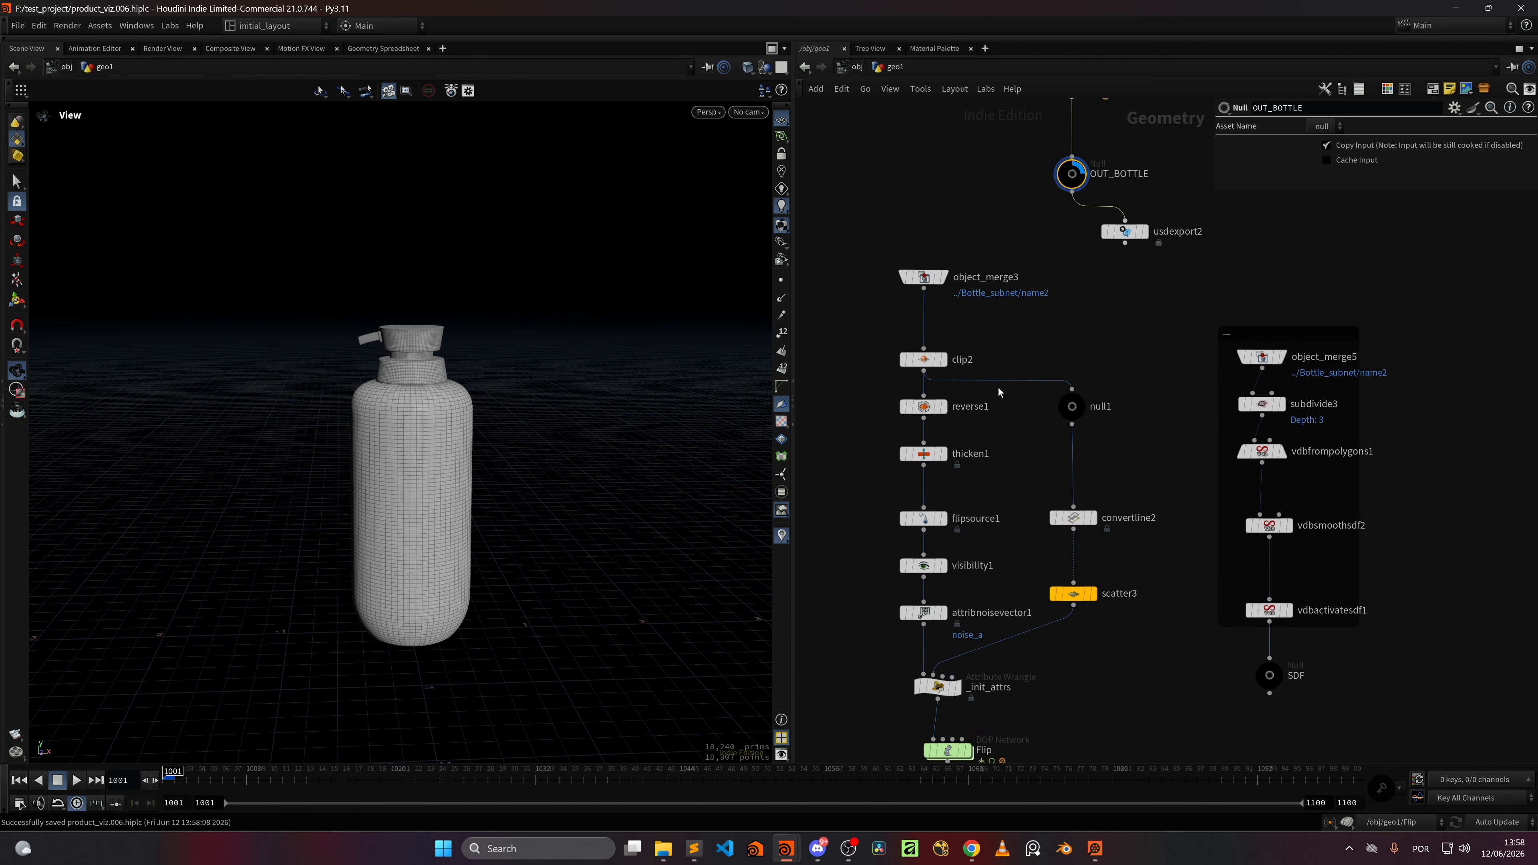
{"action": "scroll", "coordinate": [1002, 372], "scroll_direction": "up", "scroll_amount": 1}
{"action": "middle_click_drag", "start_coordinate": [1009, 500], "coordinate": [1007, 452]}
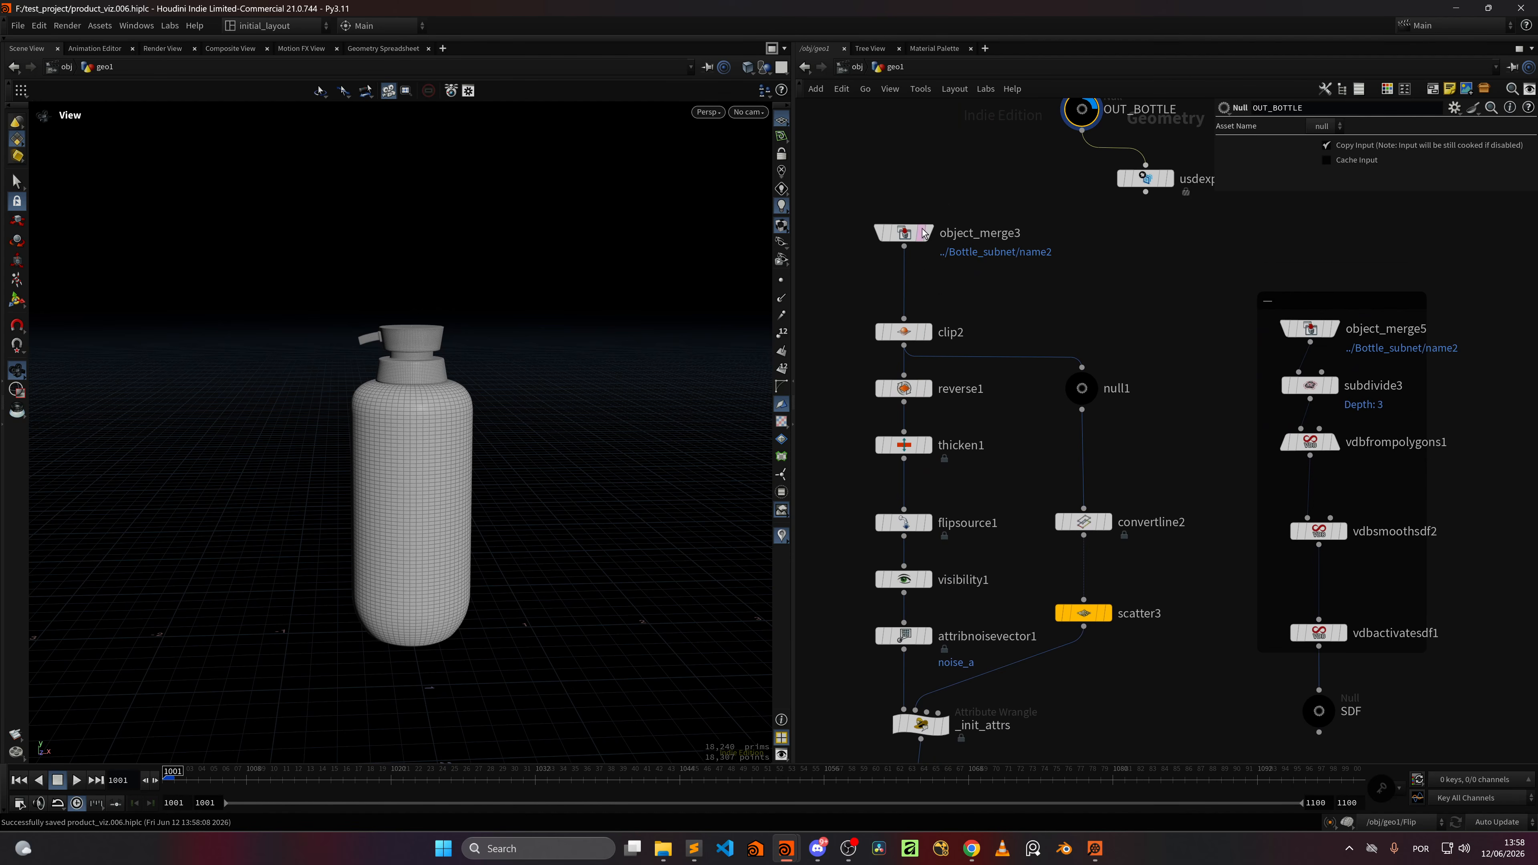
{"action": "left_click", "coordinate": [927, 233]}
{"action": "left_click", "coordinate": [902, 233]}
{"action": "left_click_drag", "start_coordinate": [462, 463], "coordinate": [562, 390]}
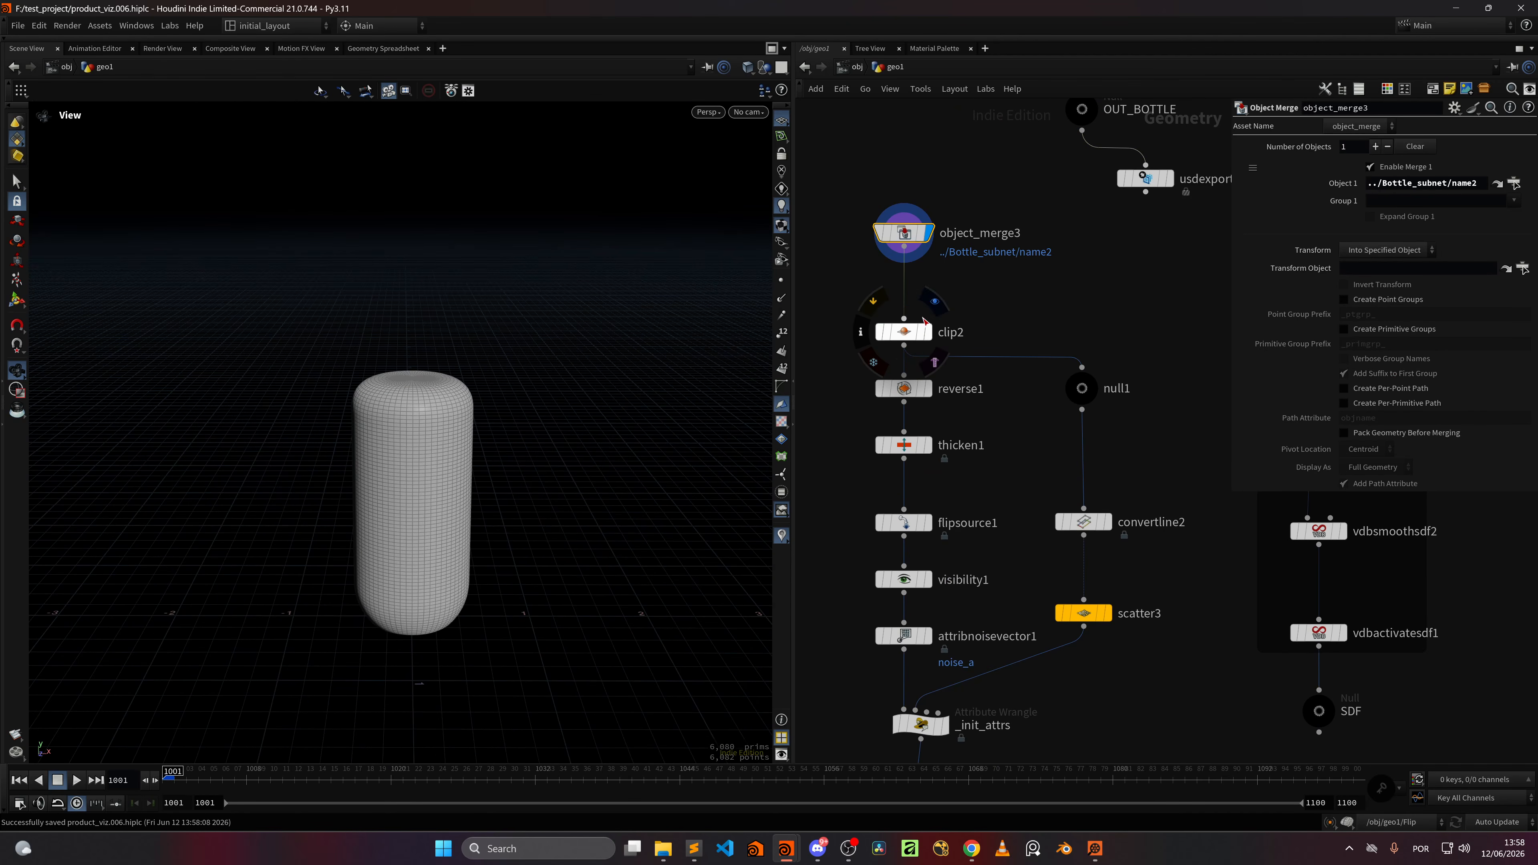
Step: Display the clip2 and thicken1 results in turn, framing the clipped bottle cap geometry
{"action": "left_click", "coordinate": [928, 332]}
{"action": "left_click_drag", "start_coordinate": [449, 405], "coordinate": [434, 464]}
{"action": "left_click", "coordinate": [928, 445]}
{"action": "key", "text": "f"}
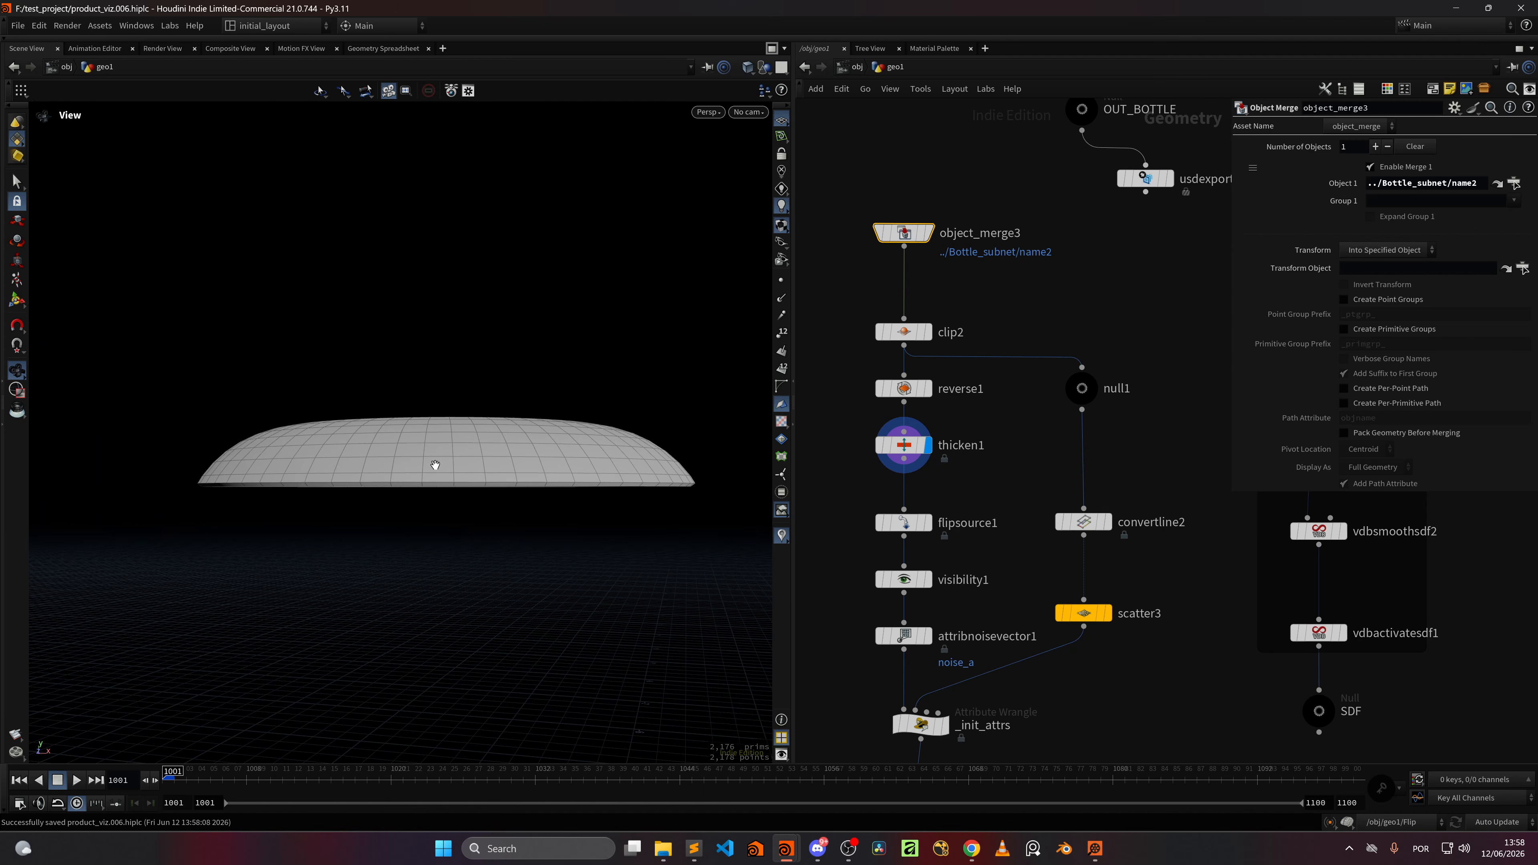
Step: Review the flipsource1 settings and the particles left after visibility1 hides the surface volume
{"action": "left_click", "coordinate": [927, 522]}
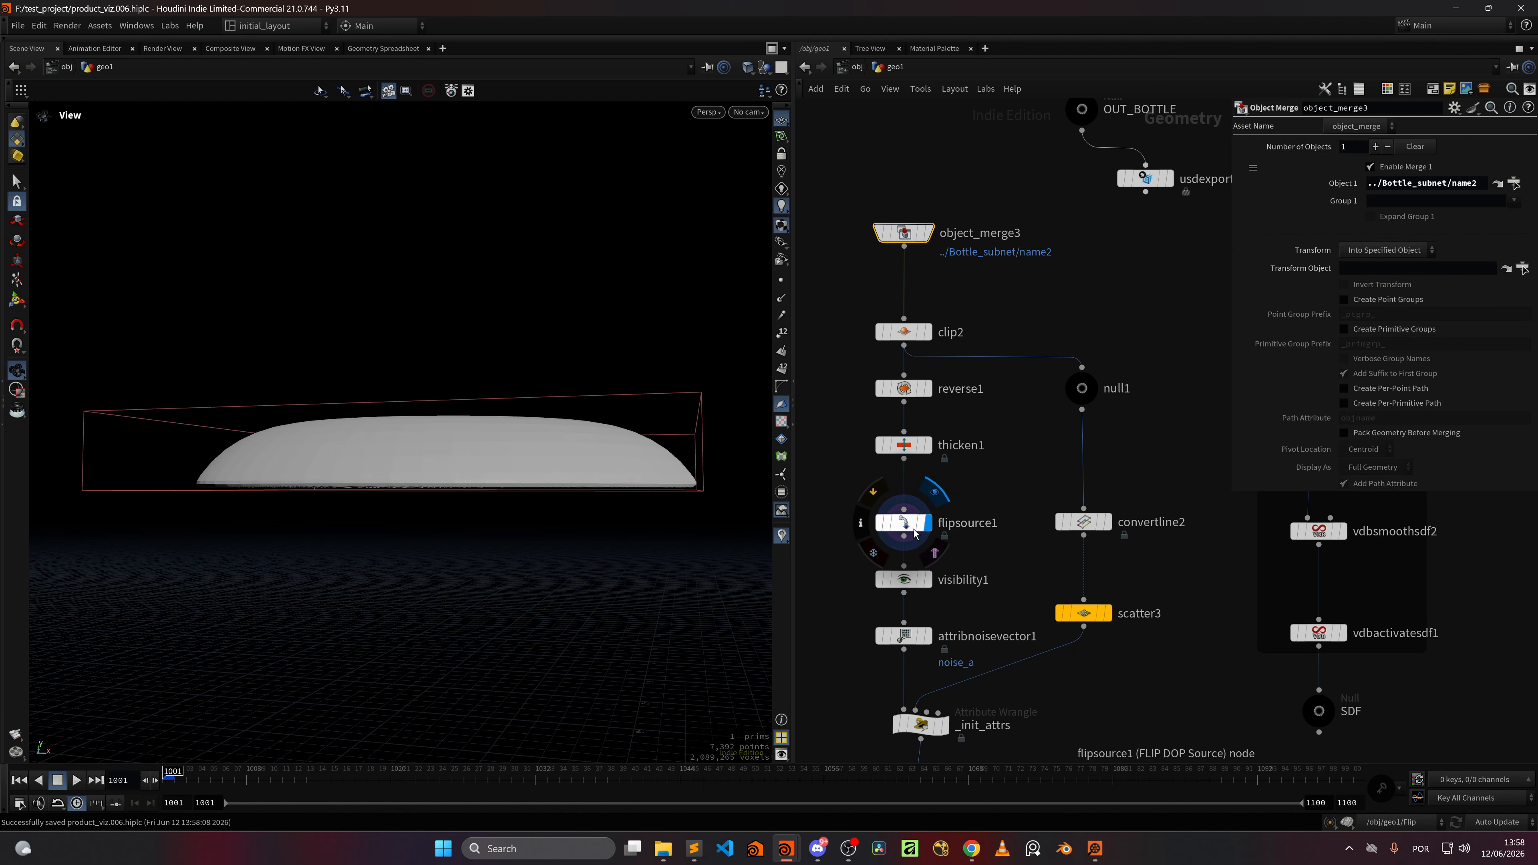
{"action": "left_click", "coordinate": [903, 522]}
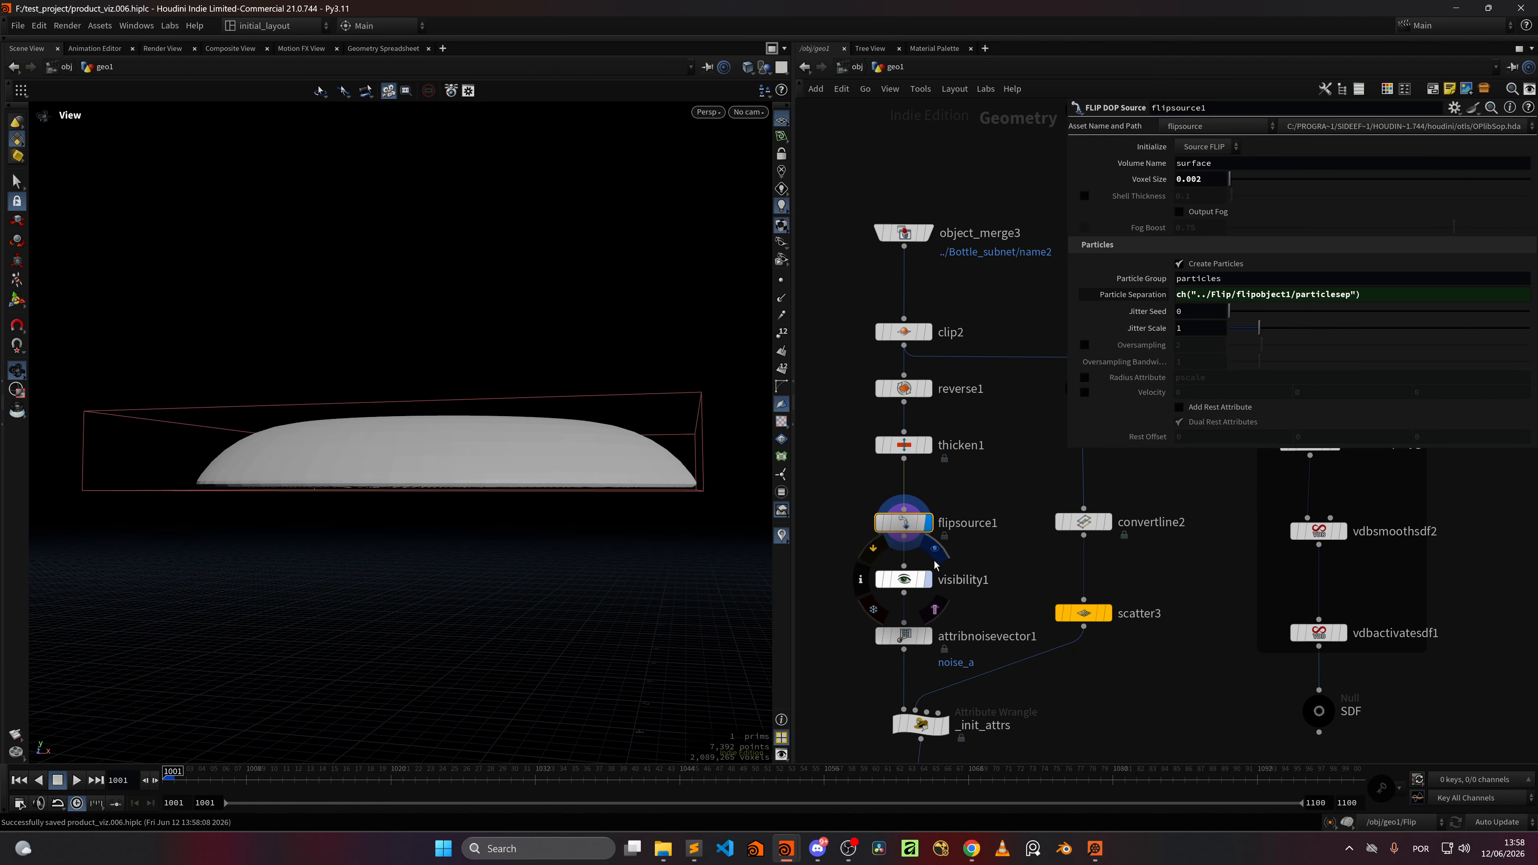
{"action": "left_click", "coordinate": [927, 579]}
{"action": "left_click", "coordinate": [904, 579]}
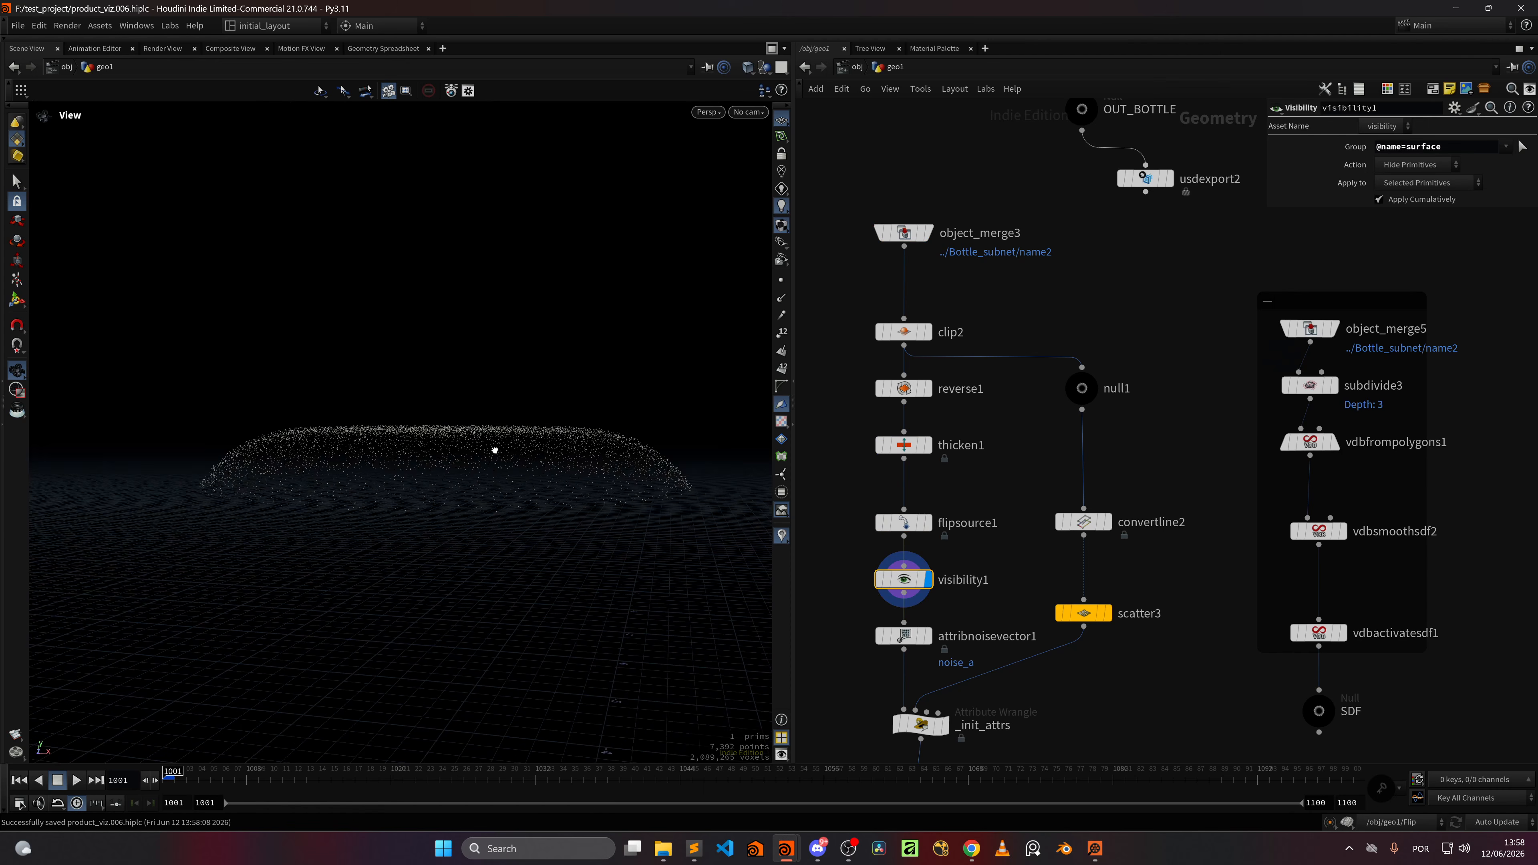
{"action": "left_click_drag", "start_coordinate": [494, 446], "coordinate": [533, 469]}
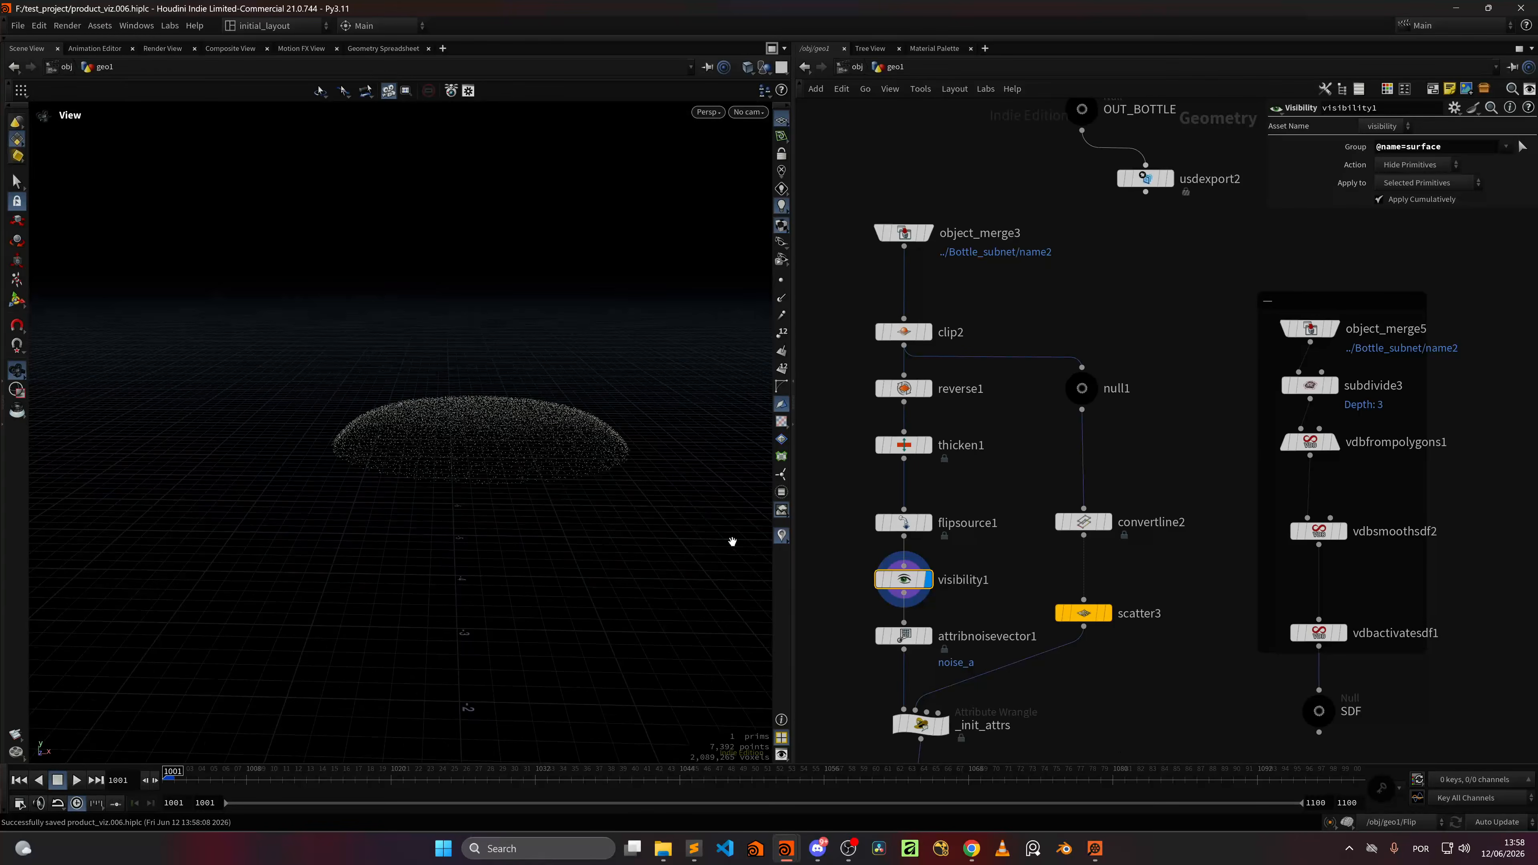
Step: Display the _init_attrs wrangle and examine its coloured particles from several angles
{"action": "middle_click_drag", "start_coordinate": [1018, 593], "coordinate": [1016, 456]}
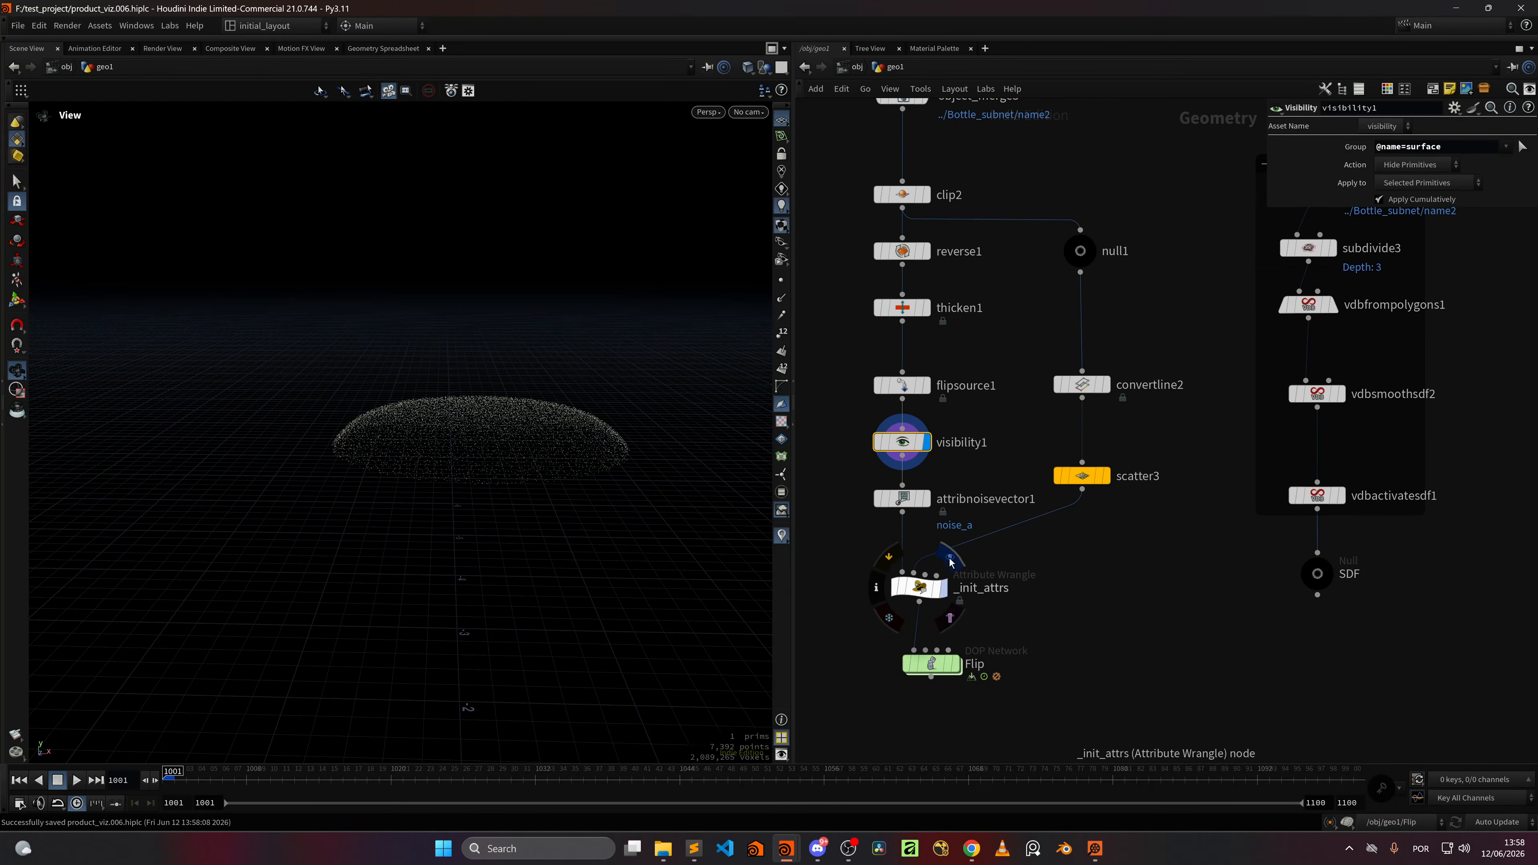
{"action": "left_click", "coordinate": [943, 587]}
{"action": "left_click_drag", "start_coordinate": [574, 434], "coordinate": [466, 488]}
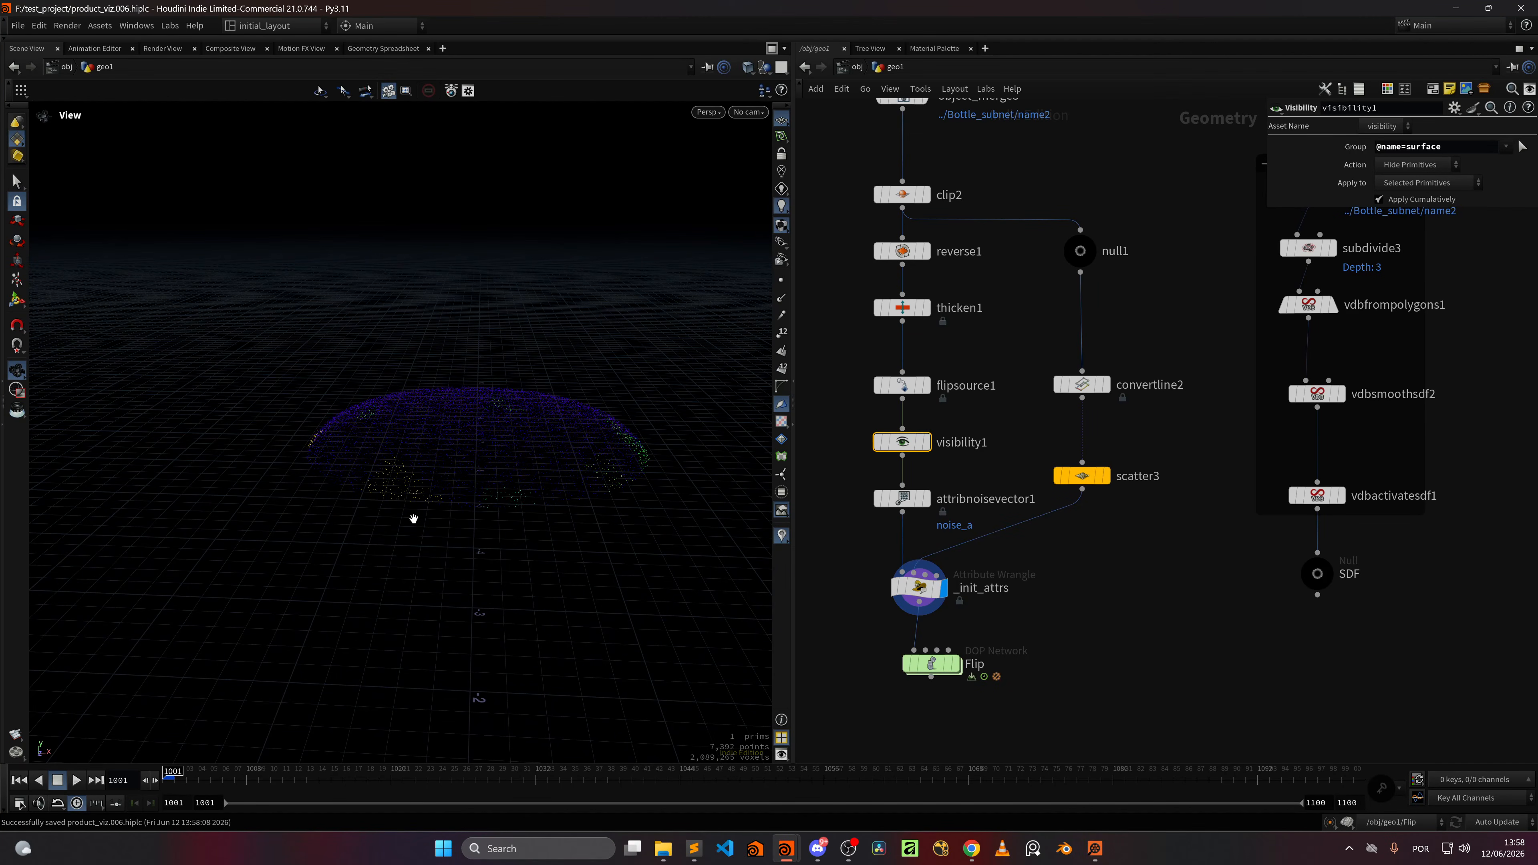
{"action": "mouse_move", "coordinate": [606, 488]}
{"action": "left_mouse_down"}
{"action": "mouse_move", "coordinate": [535, 505]}
{"action": "mouse_move", "coordinate": [628, 483]}
{"action": "left_mouse_up"}
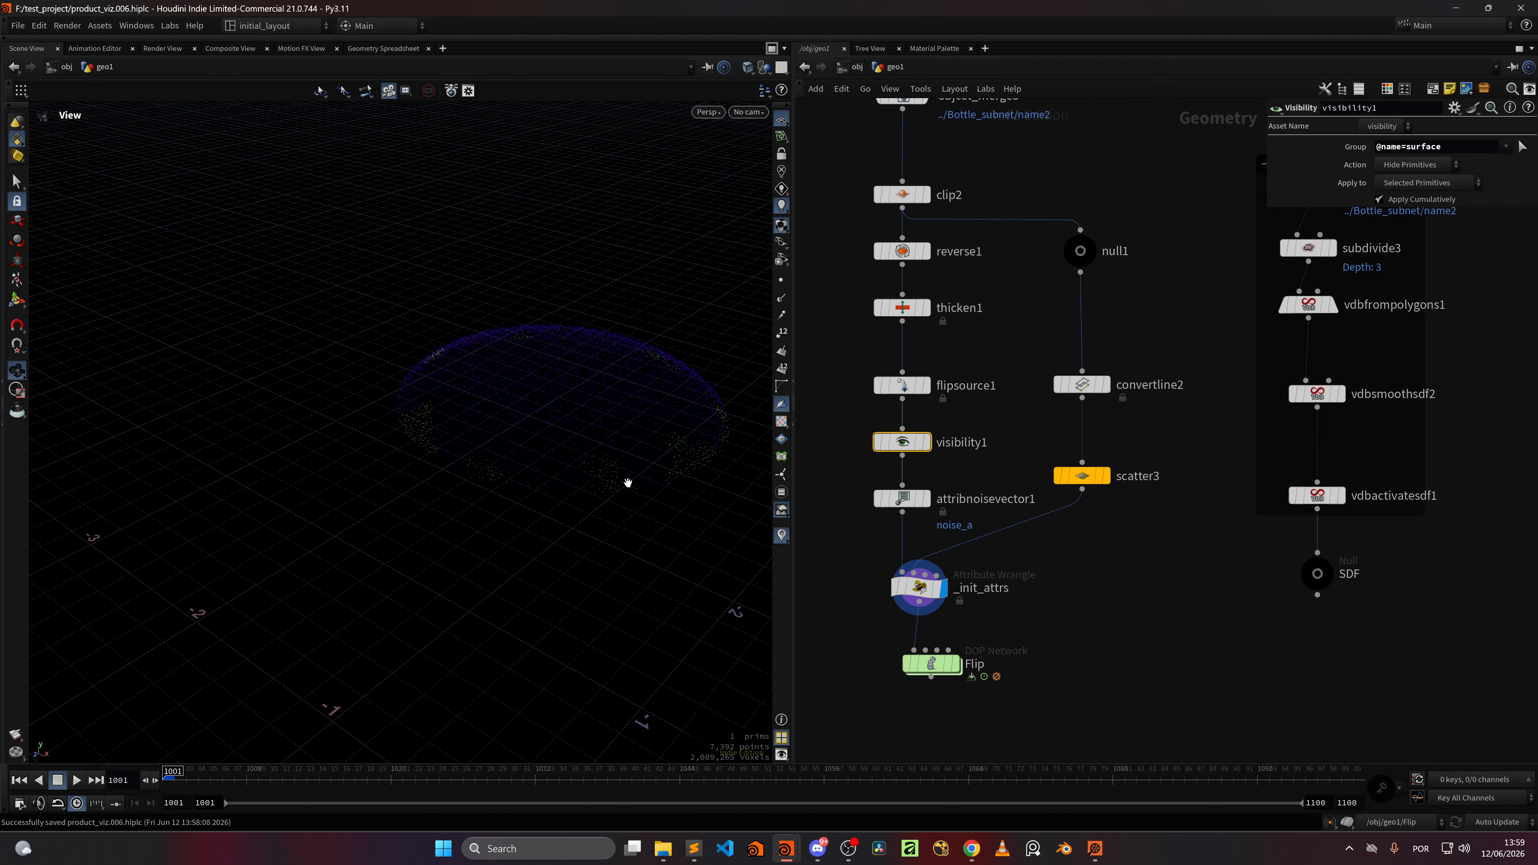
{"action": "left_click_drag", "start_coordinate": [421, 483], "coordinate": [537, 472]}
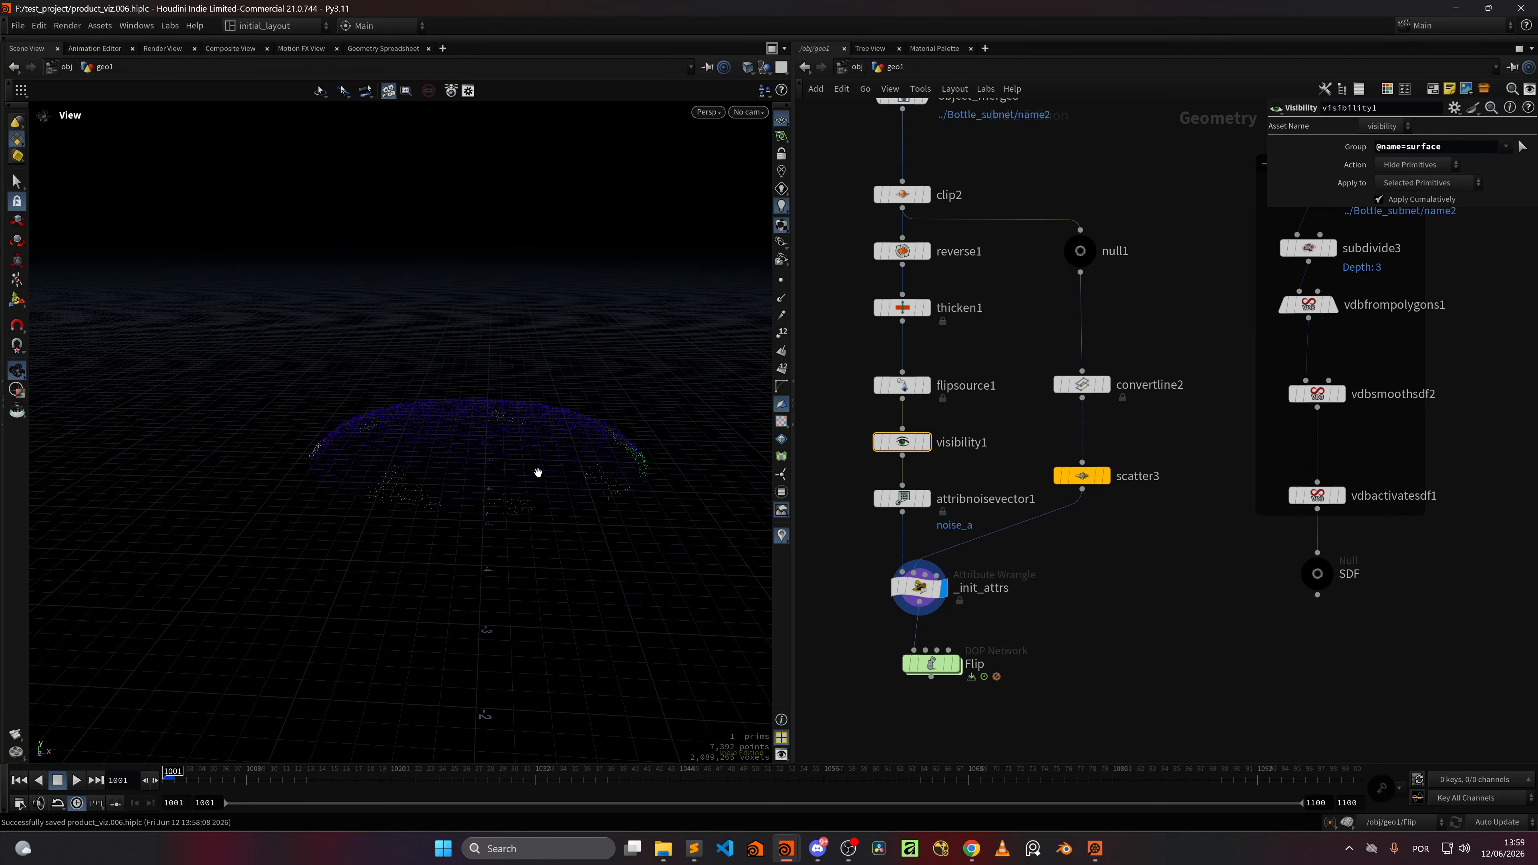
Step: Display null1, and display convertline2 to examine the curve extracted from the clippededges group
{"action": "middle_click_drag", "start_coordinate": [1112, 546], "coordinate": [1034, 650]}
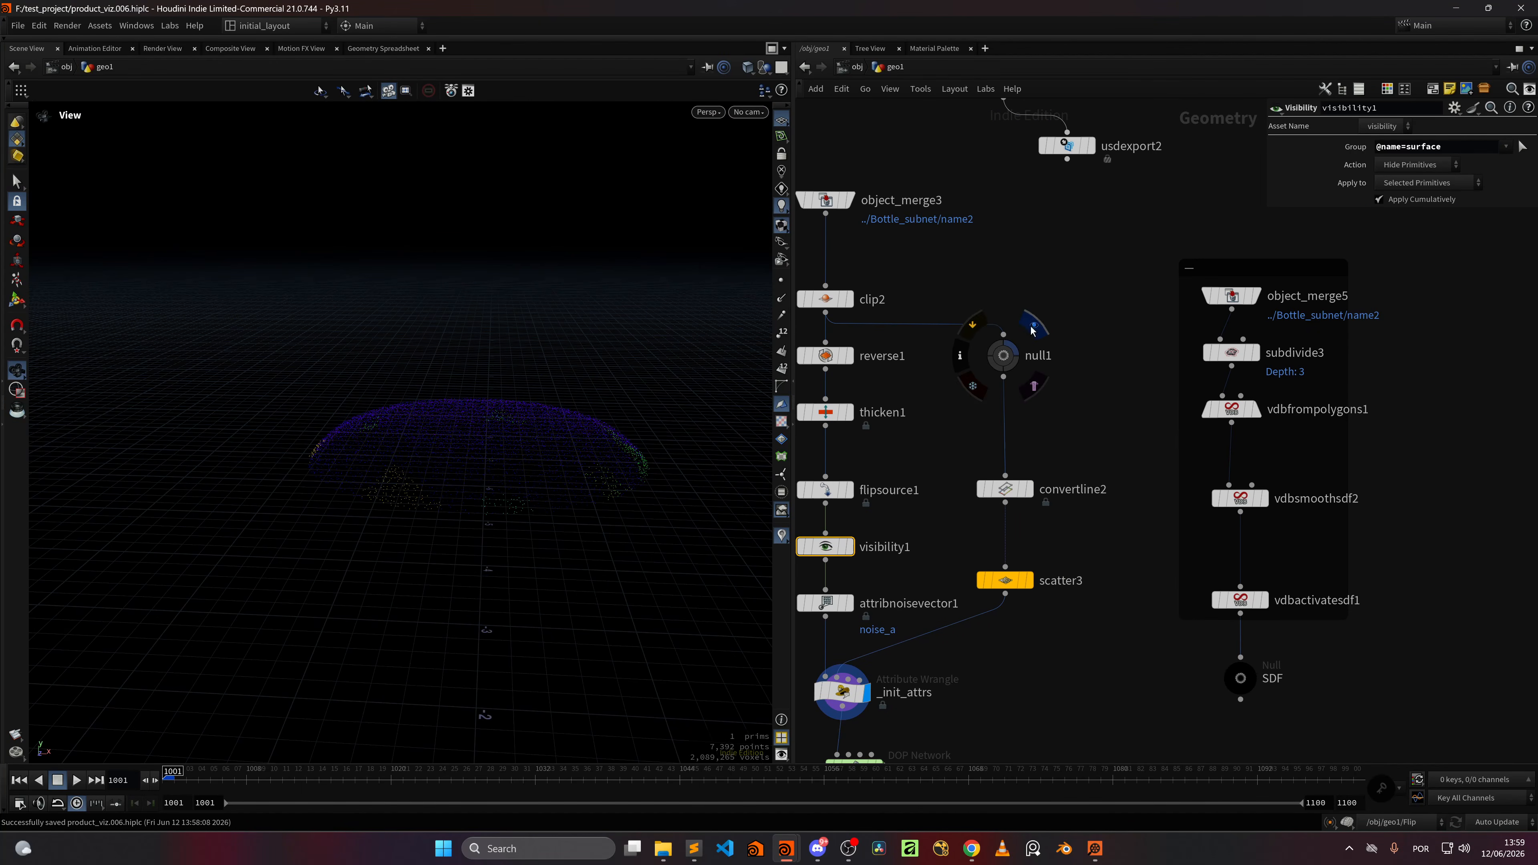
{"action": "left_click", "coordinate": [1033, 329]}
{"action": "mouse_move", "coordinate": [617, 527]}
{"action": "left_mouse_down"}
{"action": "mouse_move", "coordinate": [611, 450]}
{"action": "mouse_move", "coordinate": [619, 515]}
{"action": "left_mouse_up"}
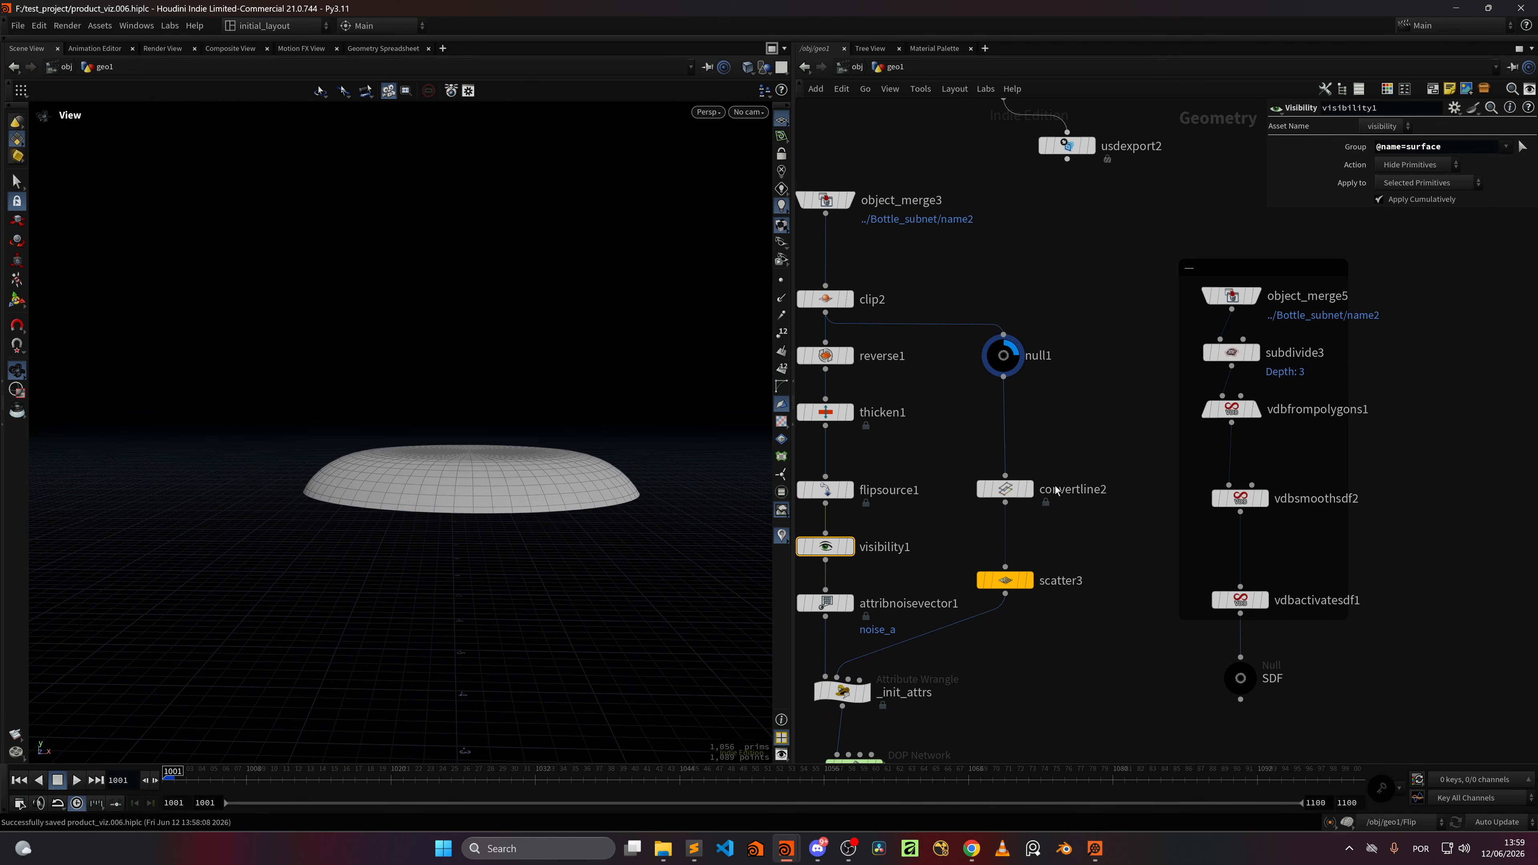
{"action": "left_click", "coordinate": [1035, 460]}
{"action": "left_click", "coordinate": [993, 490]}
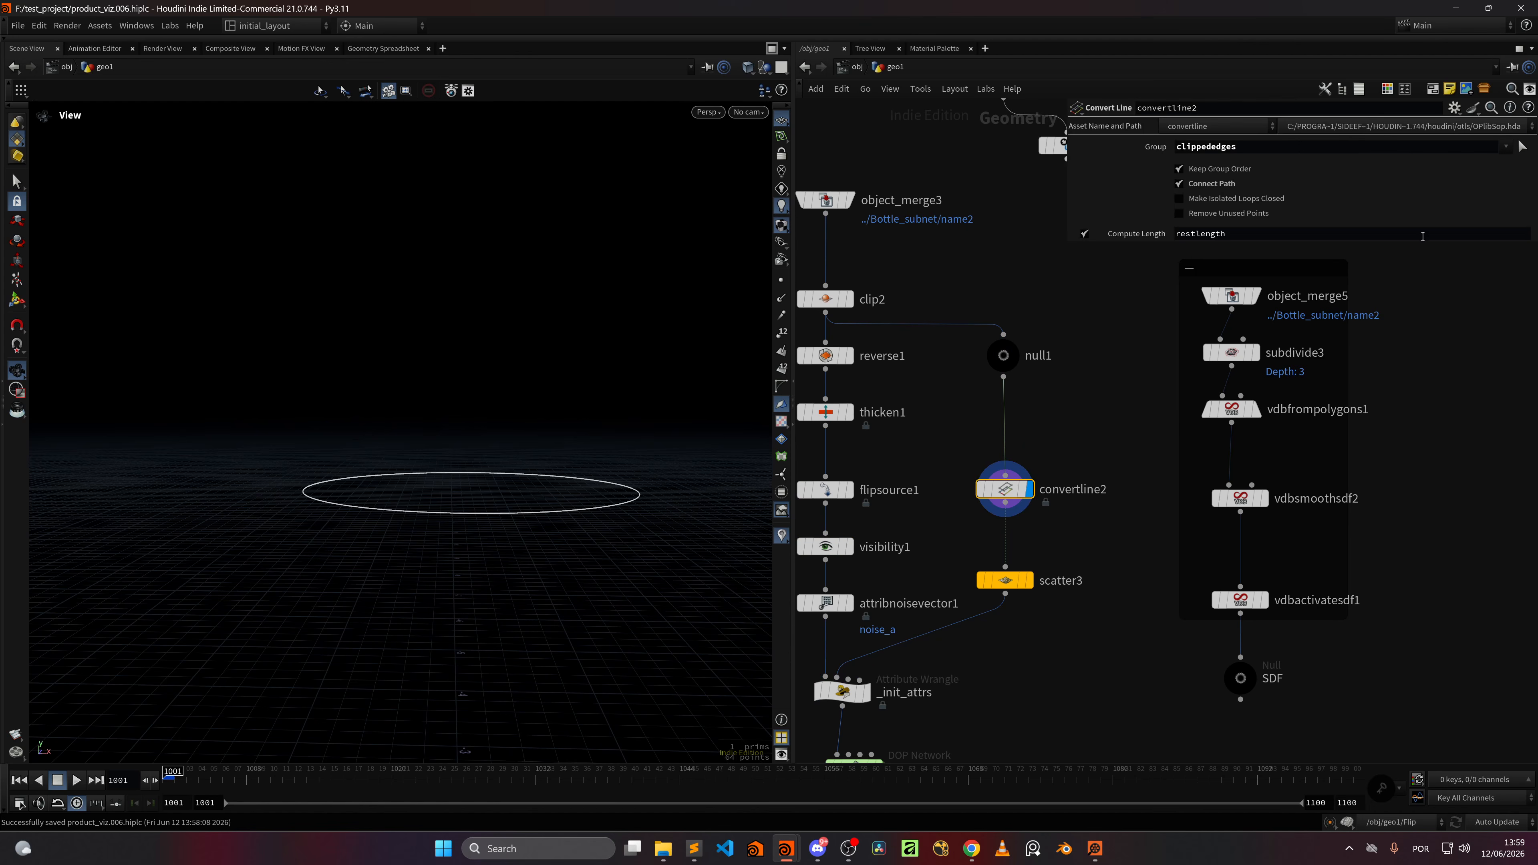
Step: Display scatter3 and show particles as Points in the viewport to examine the scattered points
{"action": "middle_click_drag", "start_coordinate": [1065, 569], "coordinate": [1078, 515]}
{"action": "left_click", "coordinate": [1047, 498]}
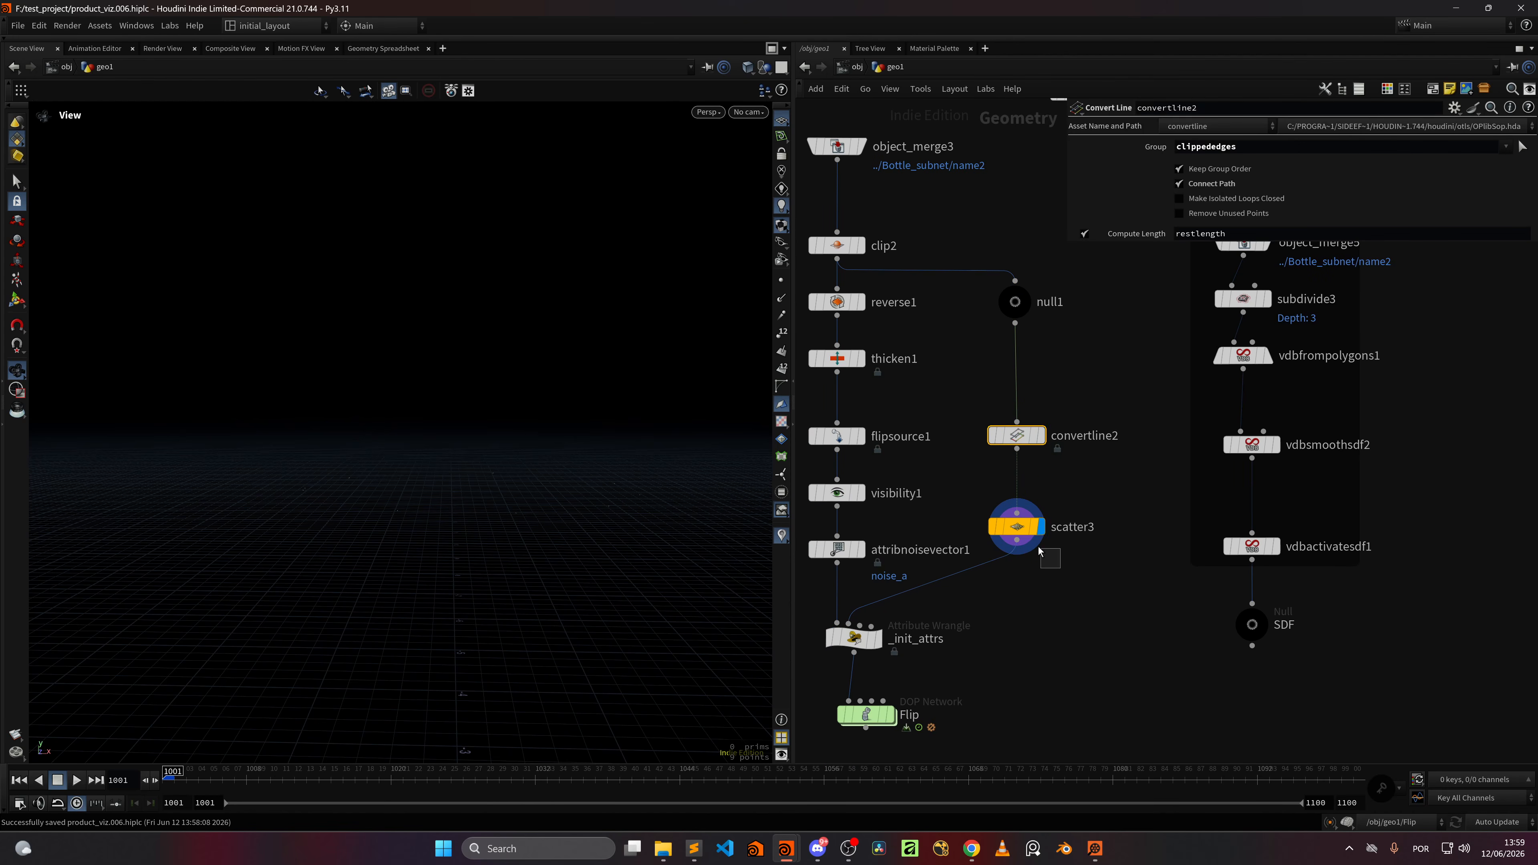
{"action": "left_click", "coordinate": [1018, 528]}
{"action": "left_click_drag", "start_coordinate": [657, 472], "coordinate": [659, 503]}
{"action": "left_click", "coordinate": [781, 227]}
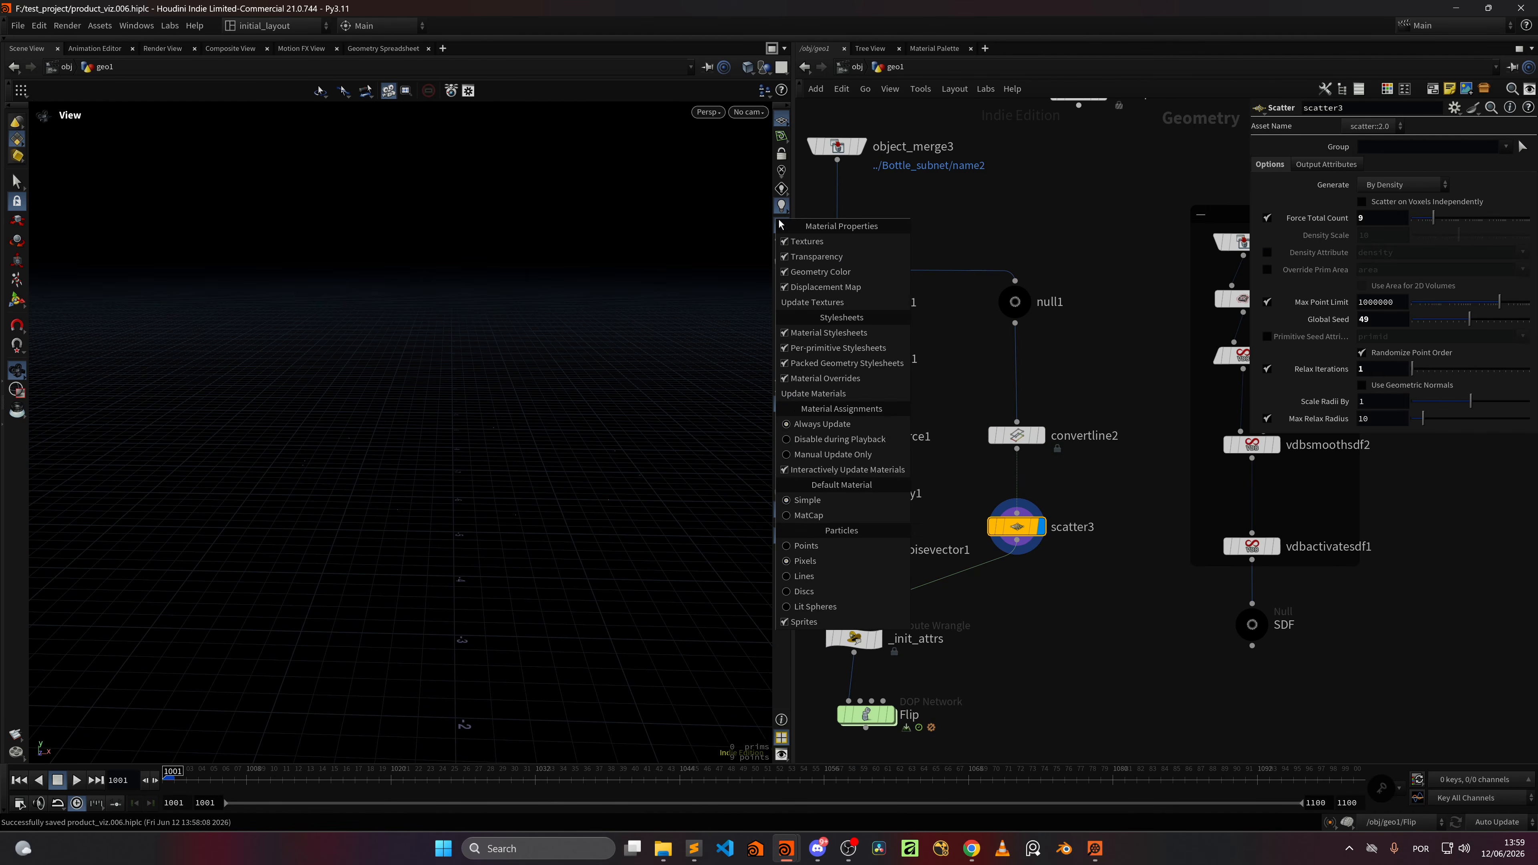
{"action": "left_click", "coordinate": [848, 547]}
{"action": "left_click_drag", "start_coordinate": [487, 437], "coordinate": [508, 498]}
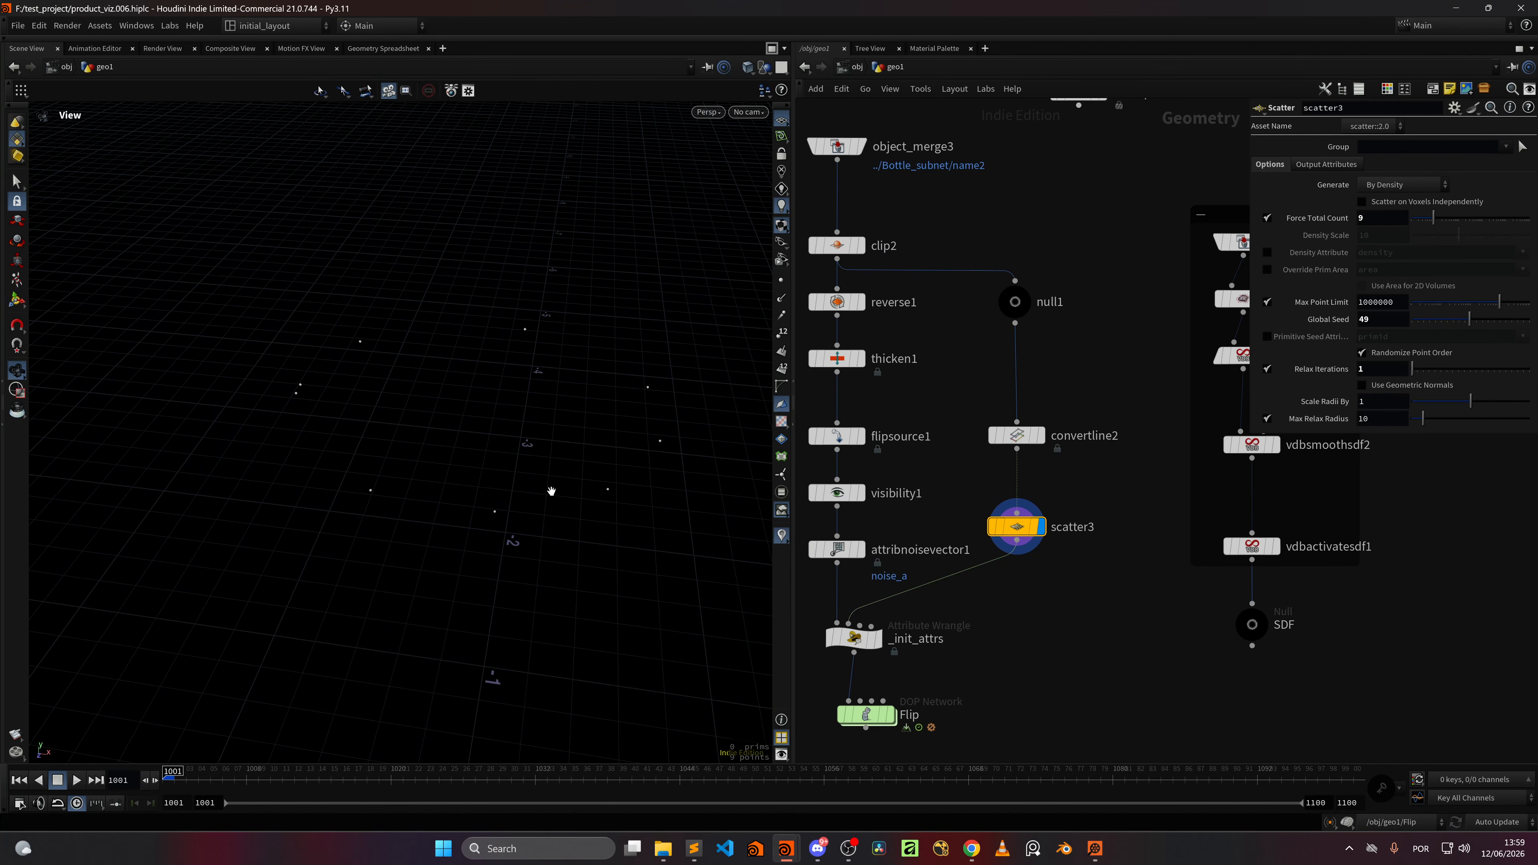
{"action": "left_click_drag", "start_coordinate": [476, 469], "coordinate": [525, 453]}
Step: Display _init_attrs again and examine its VEX code alongside the coloured particle patches
{"action": "middle_click_drag", "start_coordinate": [997, 637], "coordinate": [1061, 573]}
{"action": "left_click", "coordinate": [941, 574]}
{"action": "left_click_drag", "start_coordinate": [507, 458], "coordinate": [437, 485]}
{"action": "left_click", "coordinate": [917, 574]}
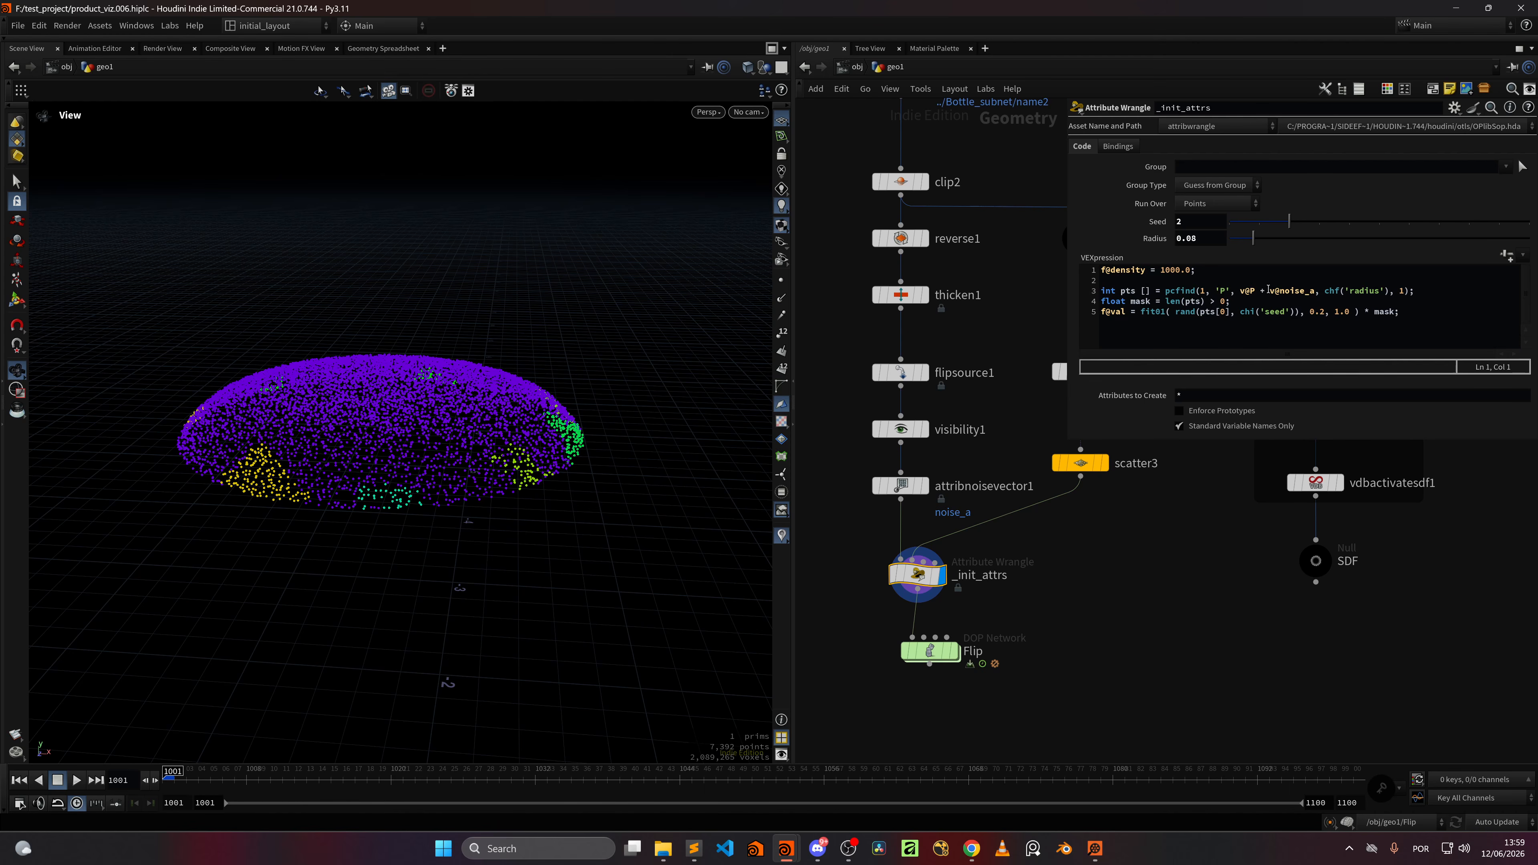
{"action": "left_click_drag", "start_coordinate": [758, 483], "coordinate": [387, 503]}
Step: Compare the attribnoisevector1 noise settings with the _init_attrs code that uses noise_a
{"action": "left_click", "coordinate": [901, 485]}
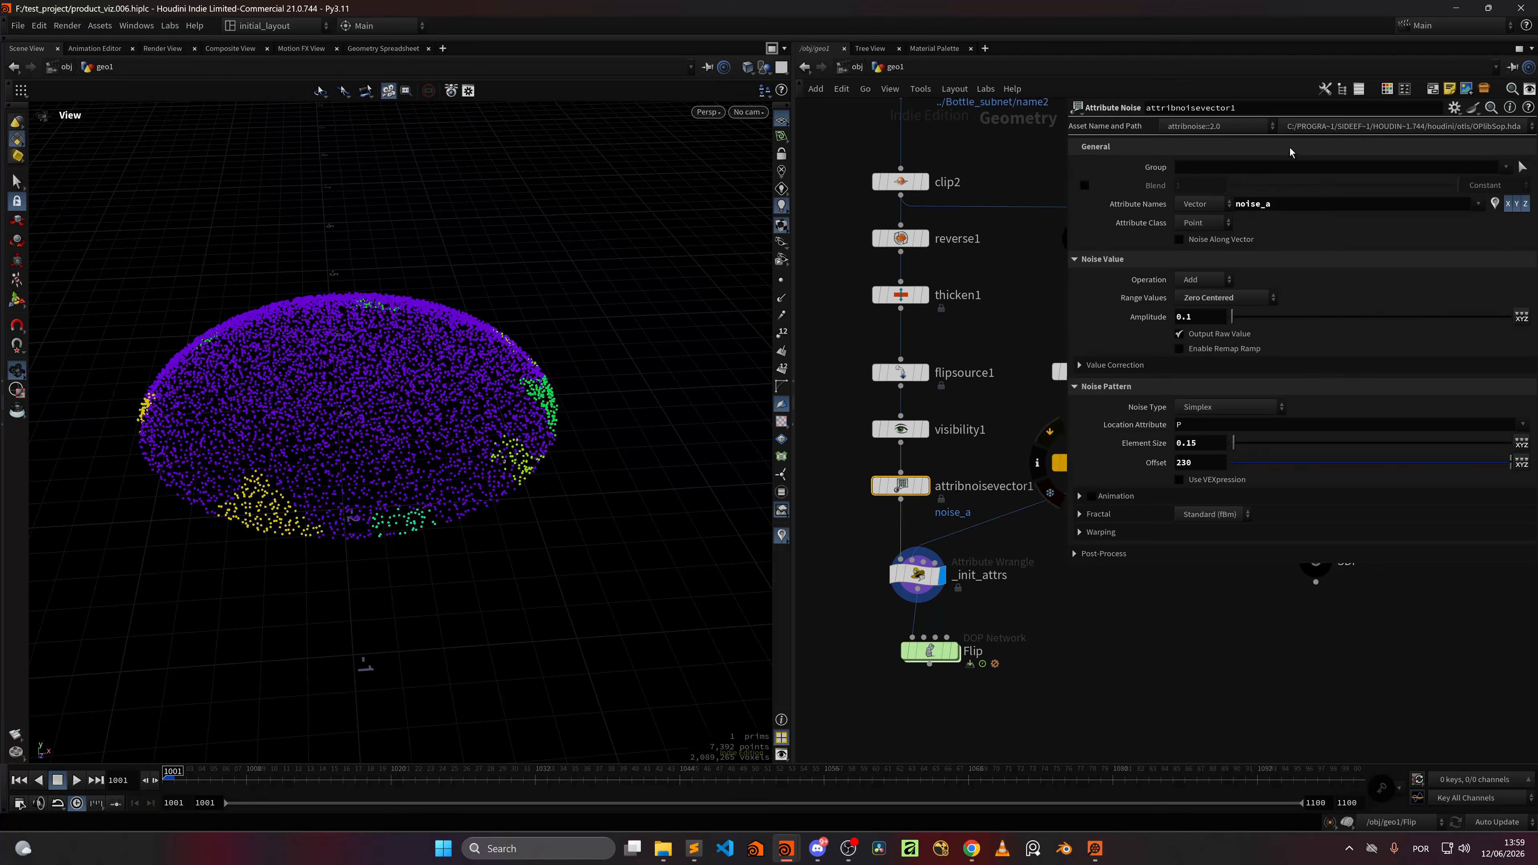
{"action": "left_click", "coordinate": [981, 591]}
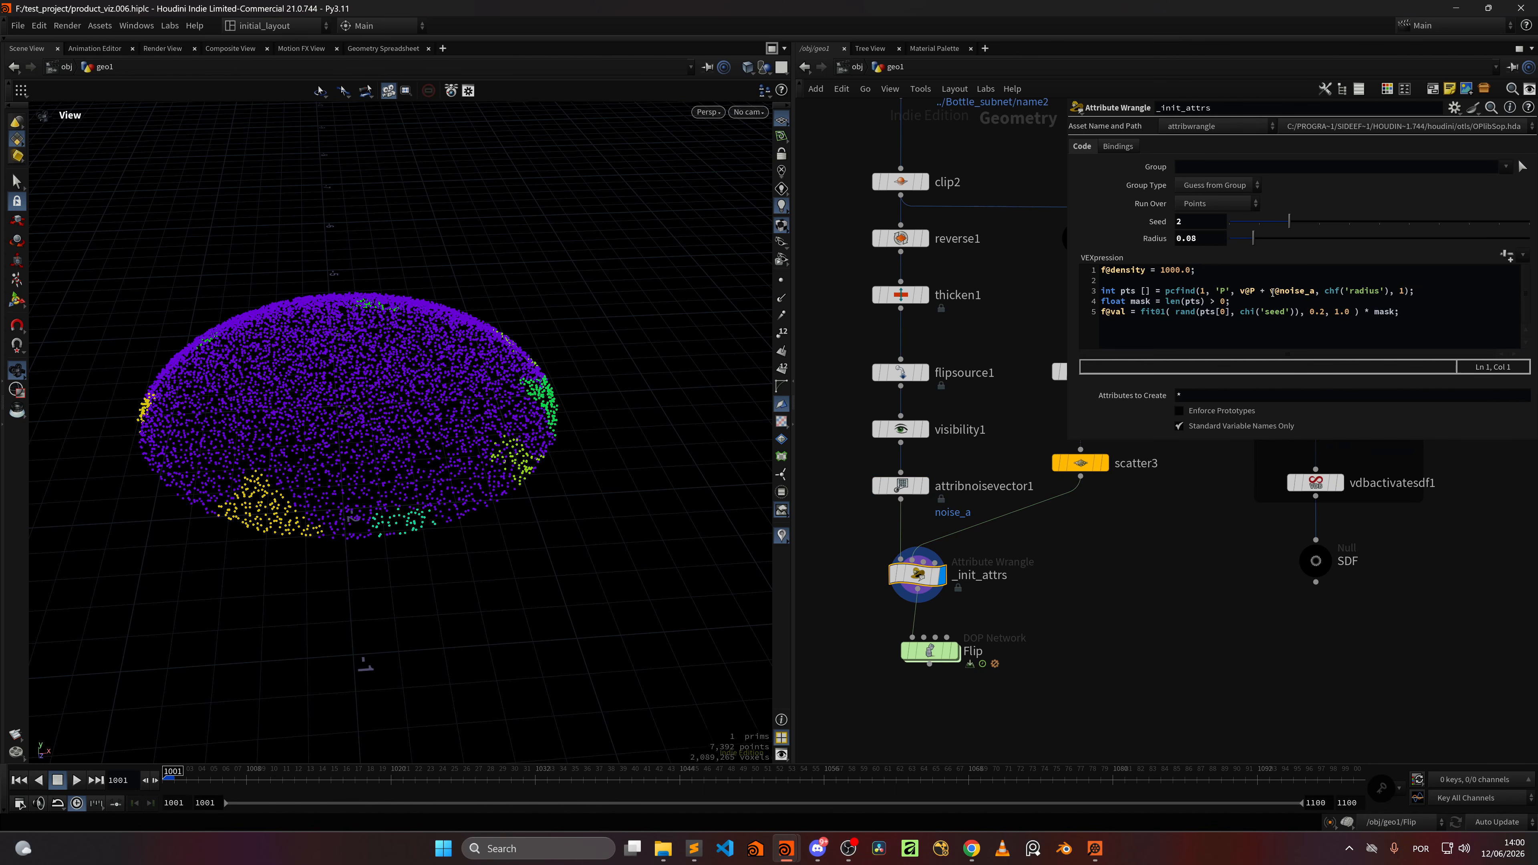
{"action": "left_click", "coordinate": [890, 485]}
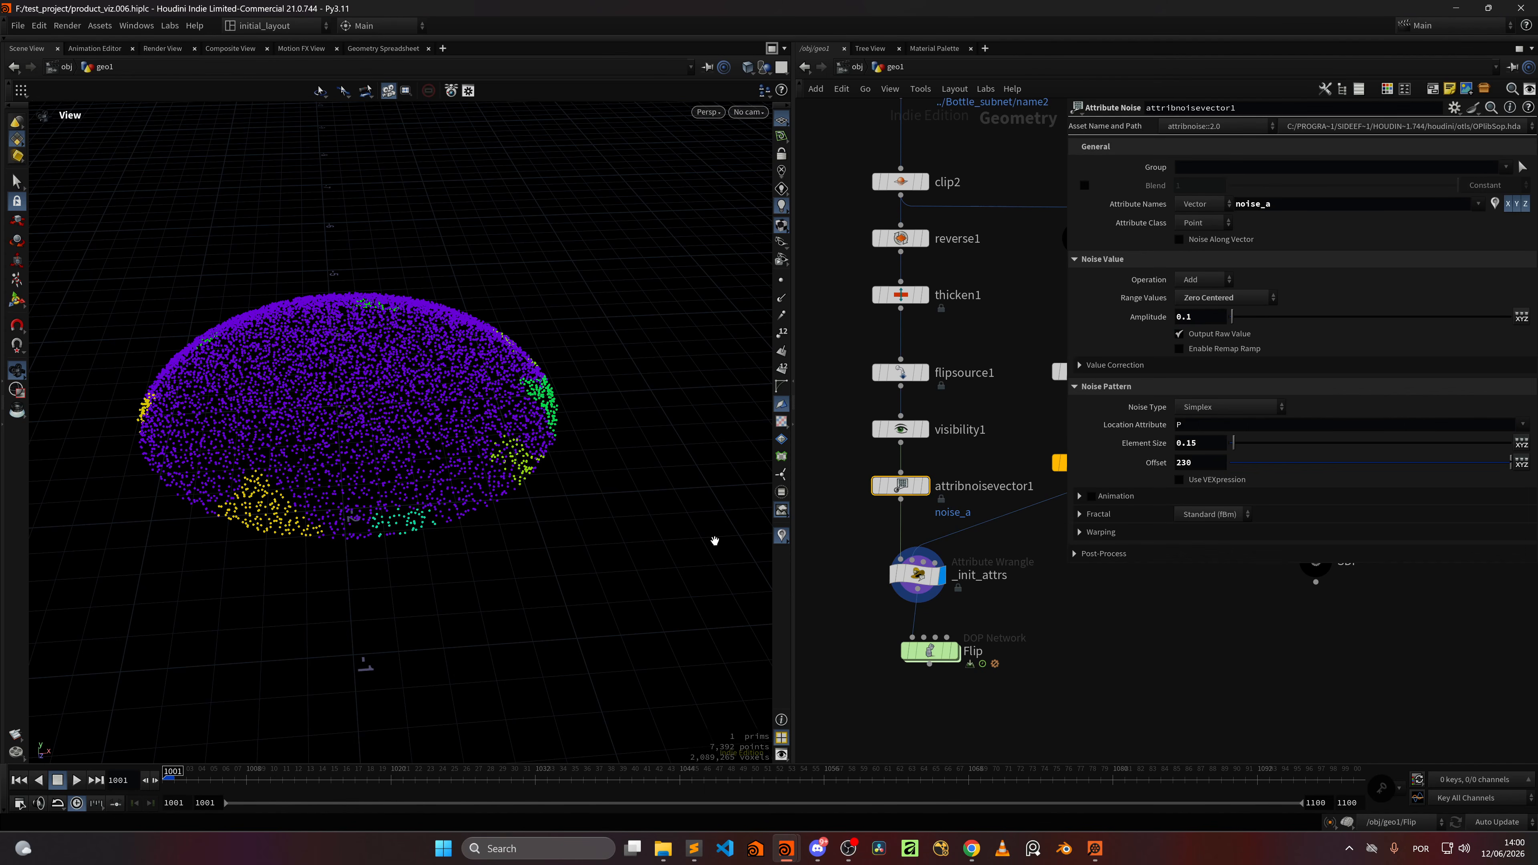
Step: Try a larger Radius on the _init_attrs wrangle and undo the change
{"action": "left_click", "coordinate": [917, 574]}
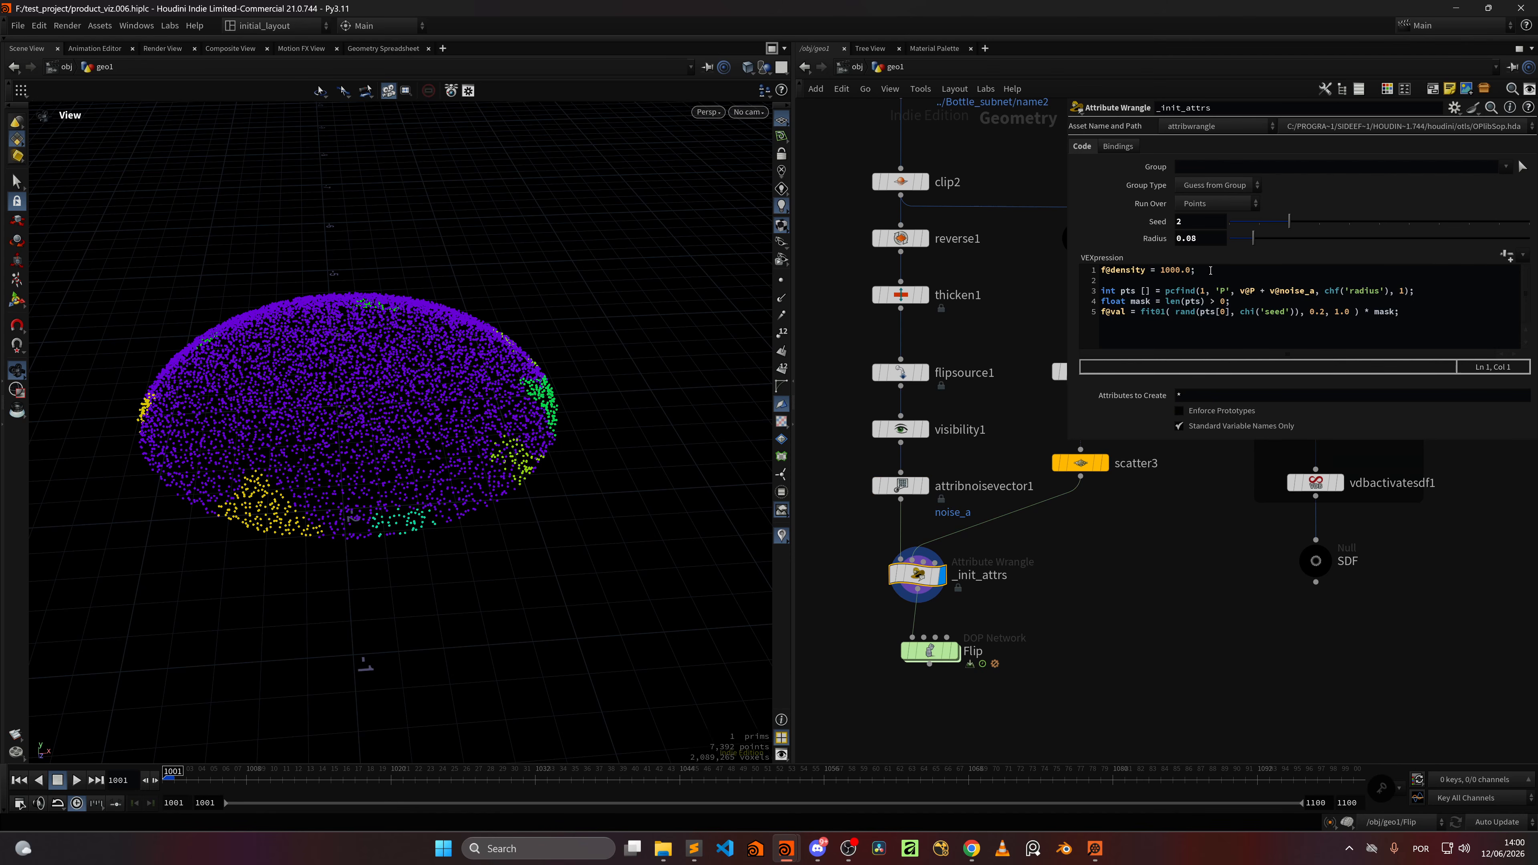
{"action": "left_click_drag", "start_coordinate": [1253, 238], "coordinate": [1306, 263]}
{"action": "key", "text": "ctrl+z"}
Step: Comment out the f@val line in the _init_attrs code and add the line "f@mask = mask;"
{"action": "left_click", "coordinate": [1104, 313]}
{"action": "key", "text": "ctrl+slash"}
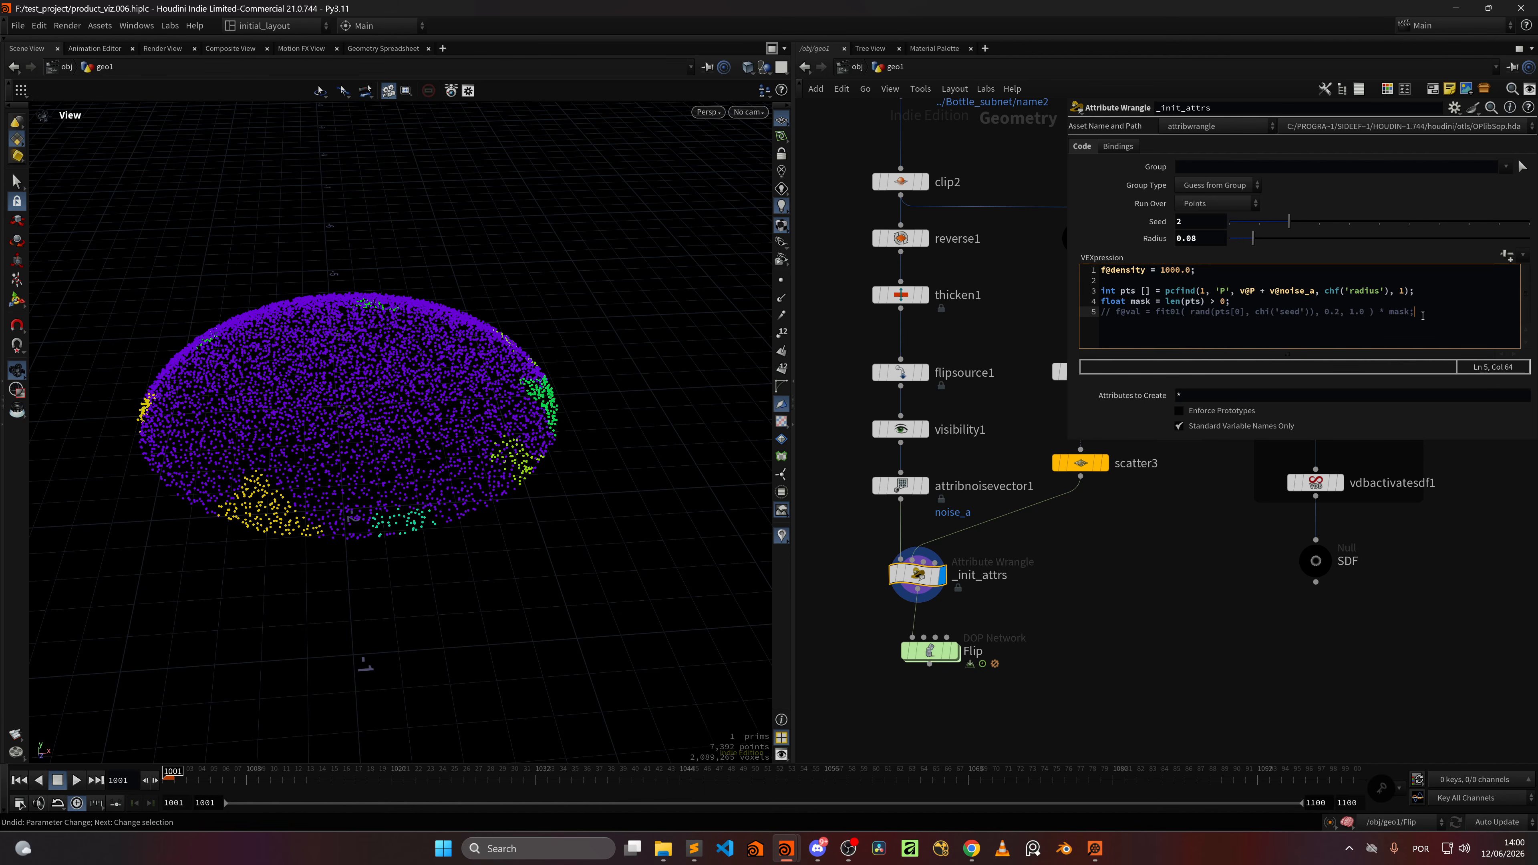
{"action": "key", "text": "Return"}
{"action": "key", "text": "Return"}
{"action": "type", "text": "f@mask"}
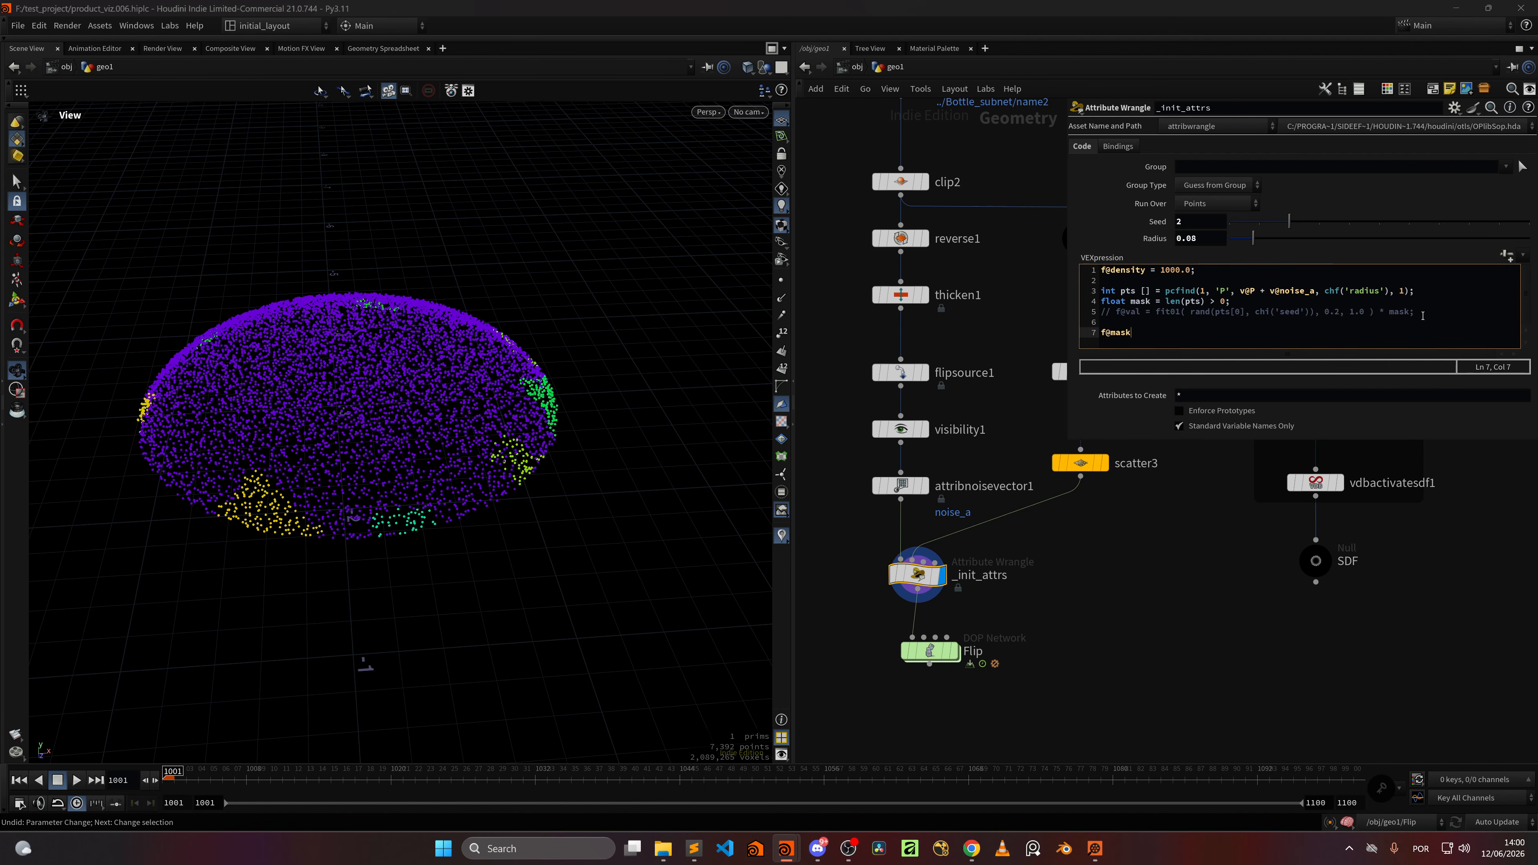
{"action": "type", "text": " = mask;"}
{"action": "left_click", "coordinate": [1319, 531]}
Step: Visualize the mask point attribute of _init_attrs and inspect the masked particles in the viewport
{"action": "middle_click", "coordinate": [896, 569]}
{"action": "left_click", "coordinate": [536, 487]}
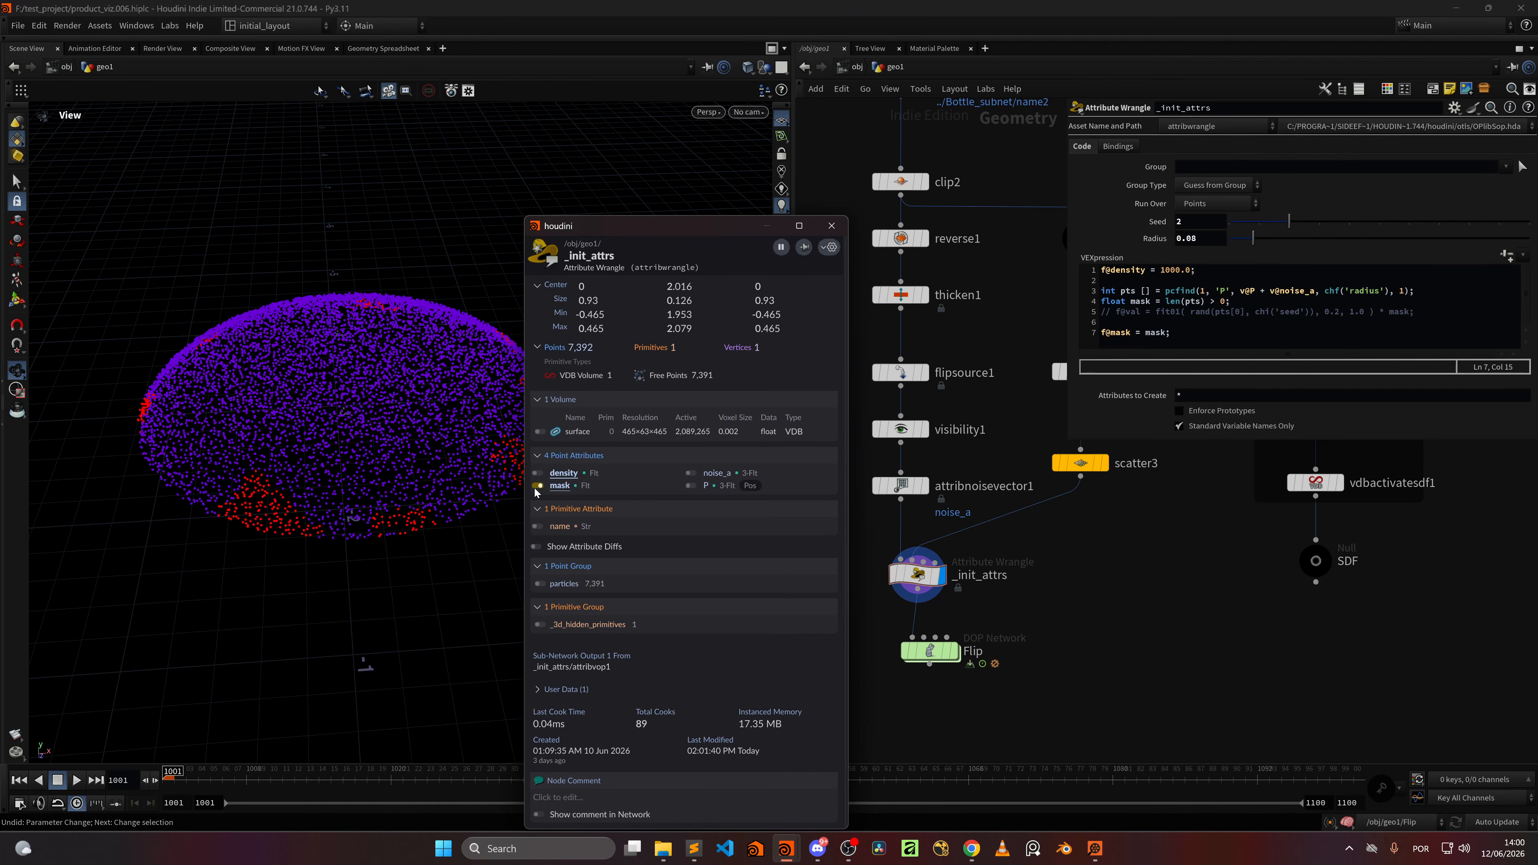
{"action": "left_click_drag", "start_coordinate": [374, 494], "coordinate": [382, 463]}
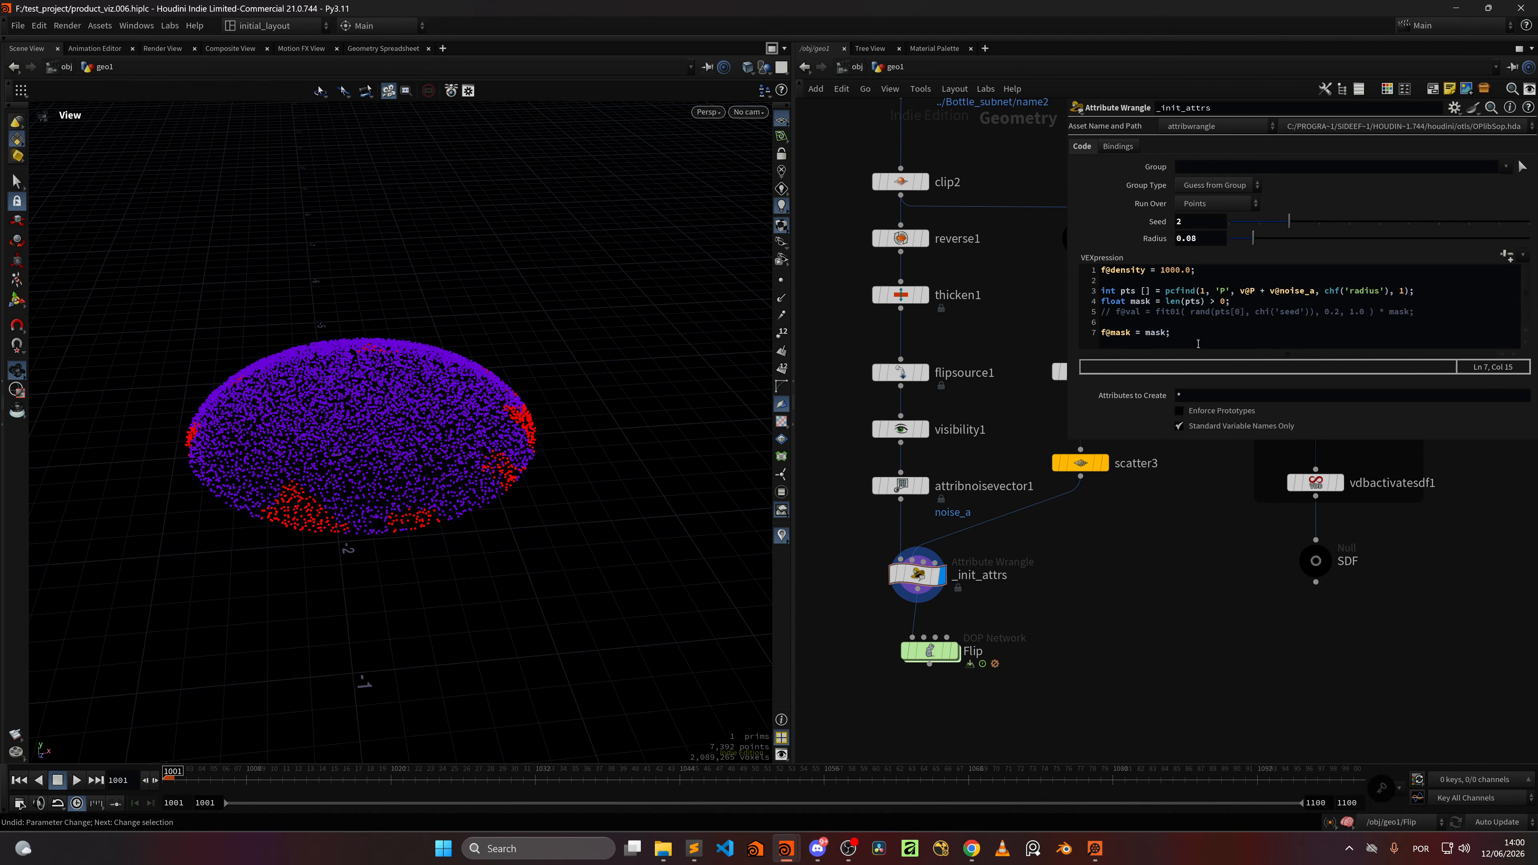
Step: Delete the f@mask line from the _init_attrs code and uncomment the f@val line
{"action": "left_click_drag", "start_coordinate": [1173, 332], "coordinate": [1103, 323]}
{"action": "key", "text": "BackSpace"}
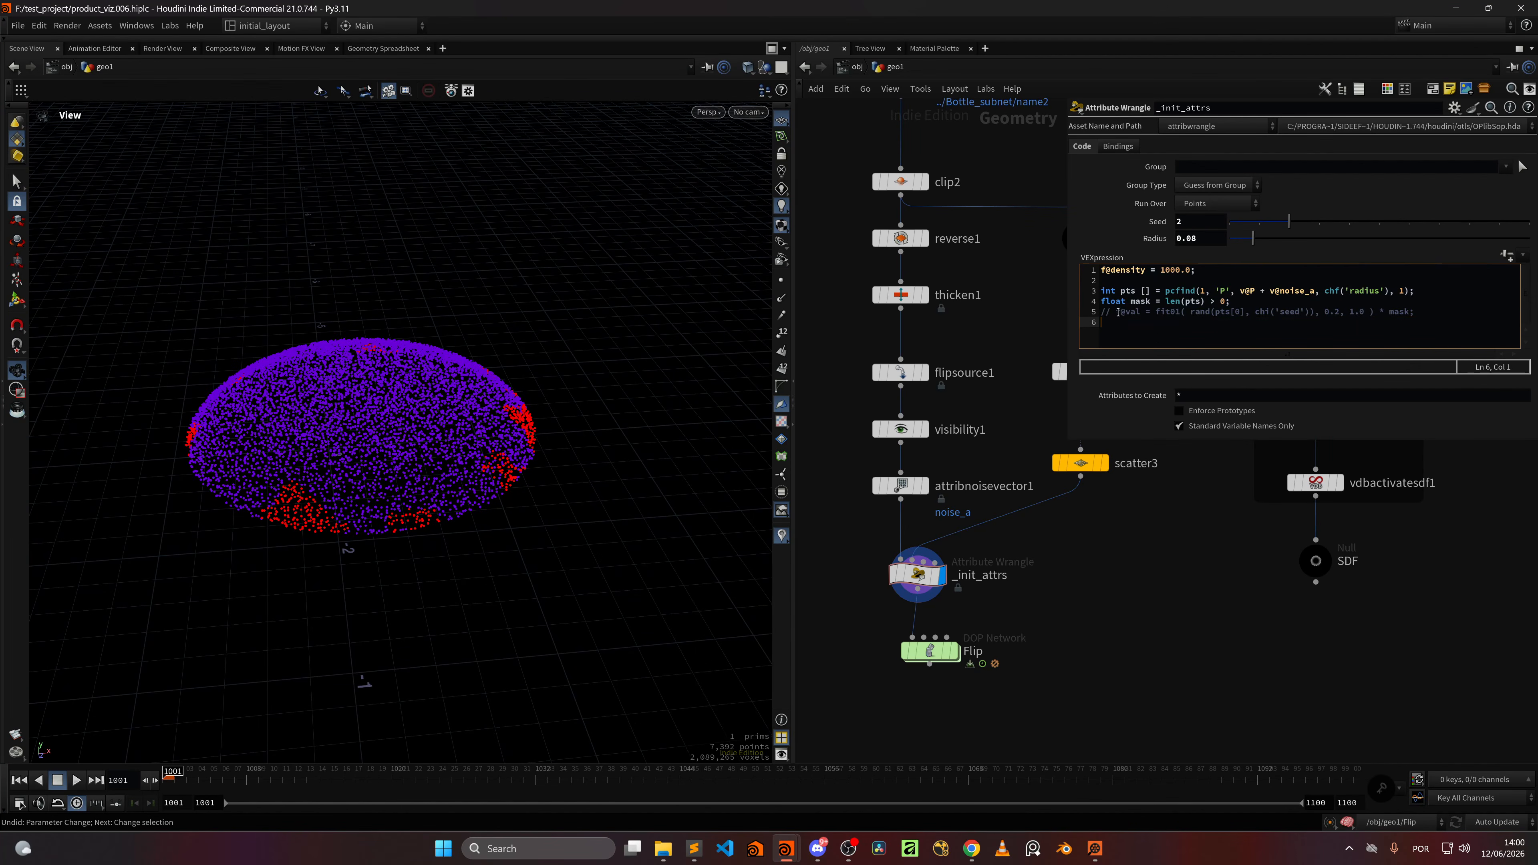
{"action": "key", "text": "Up"}
{"action": "key", "text": "ctrl+slash"}
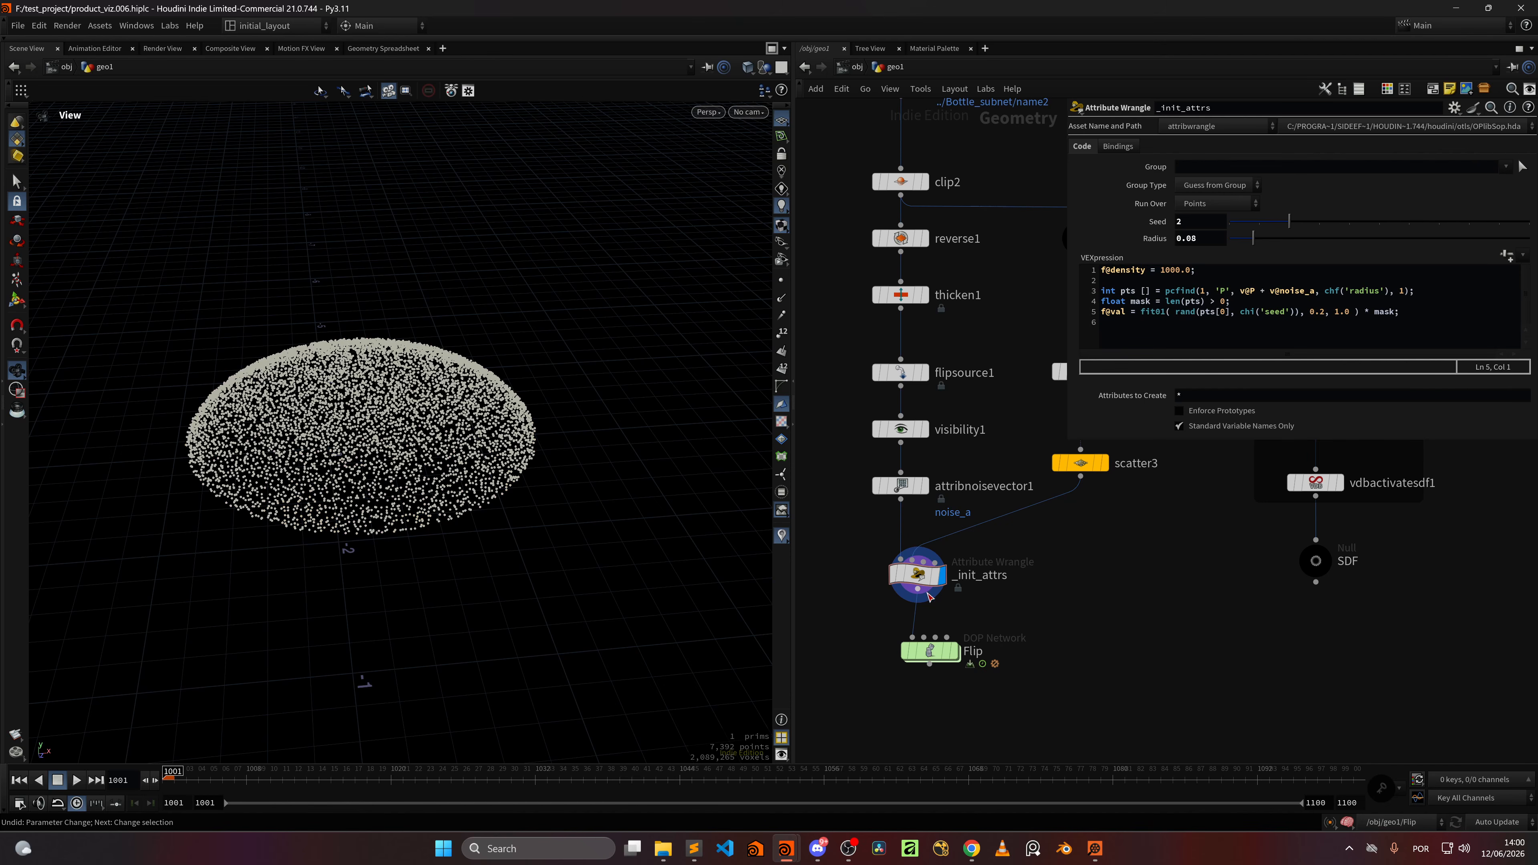
Step: Visualize the val point attribute of _init_attrs and inspect the random value of each particle patch
{"action": "left_click", "coordinate": [888, 545]}
{"action": "left_click", "coordinate": [704, 485]}
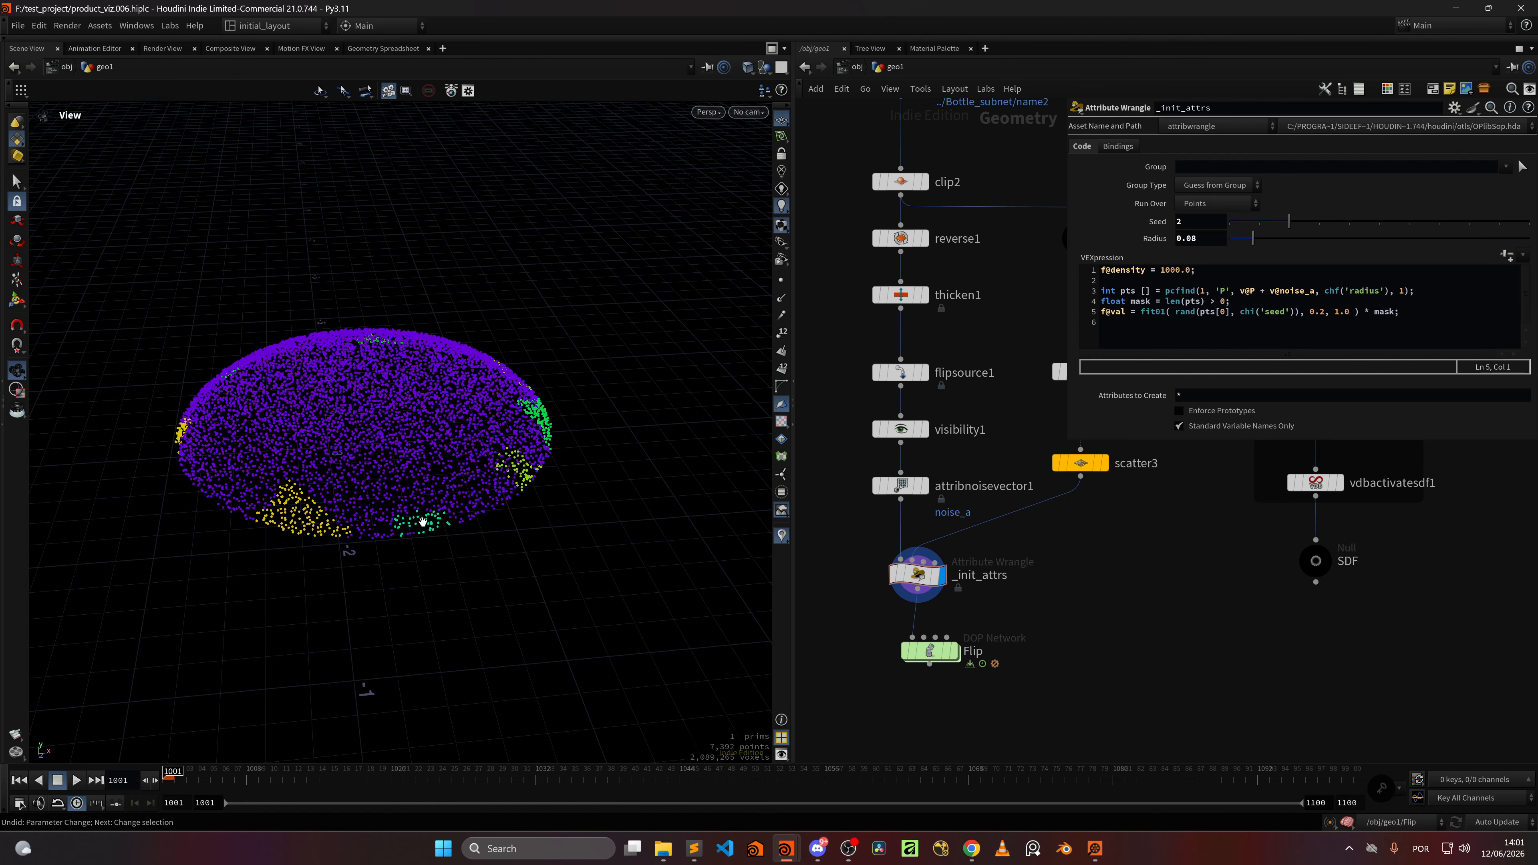
{"action": "left_click_drag", "start_coordinate": [424, 526], "coordinate": [418, 535]}
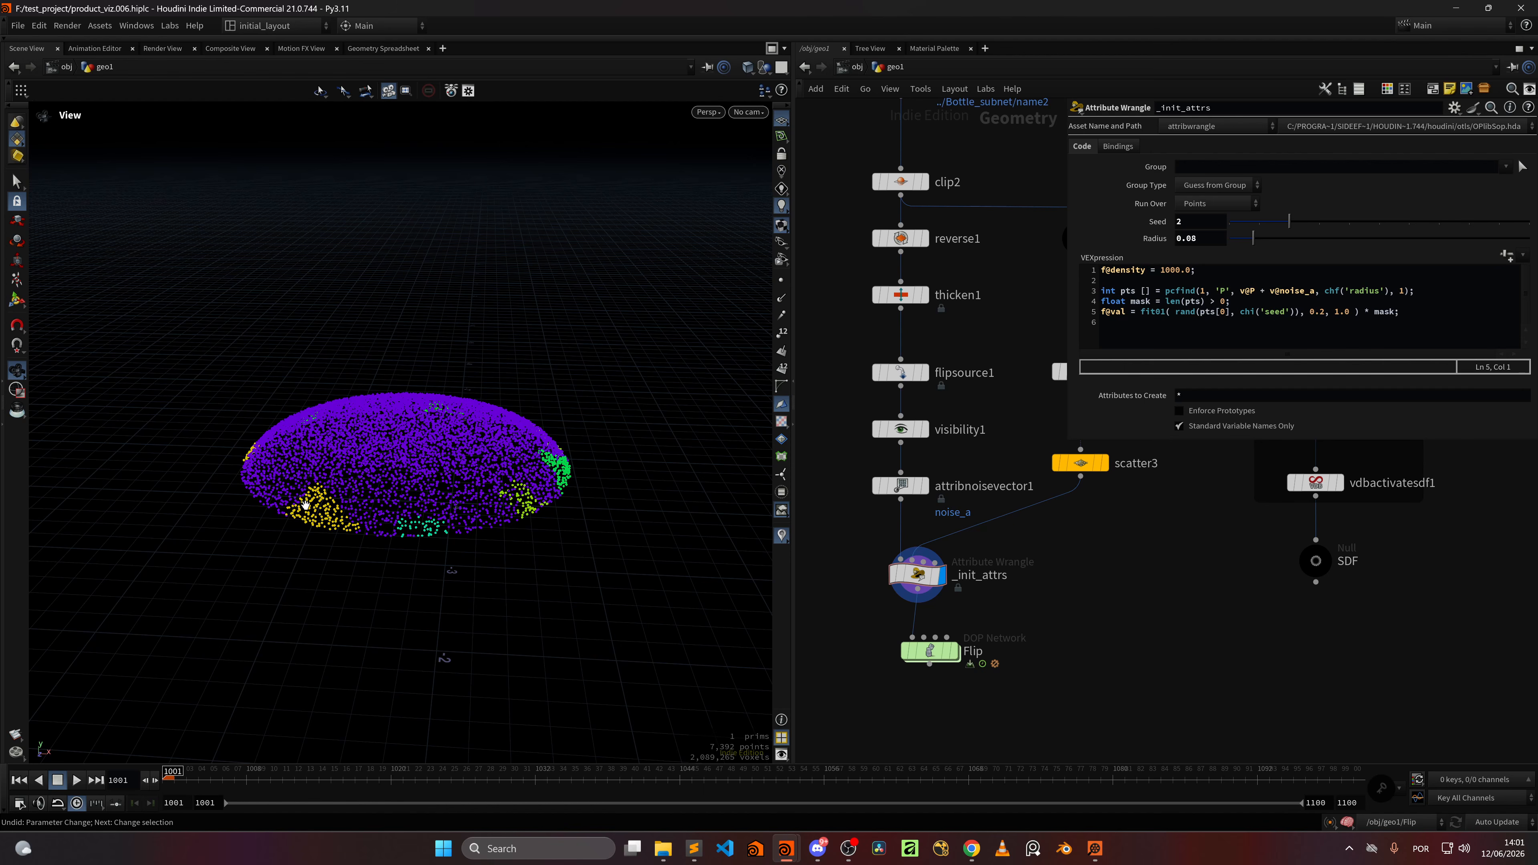
{"action": "left_click_drag", "start_coordinate": [444, 525], "coordinate": [477, 519]}
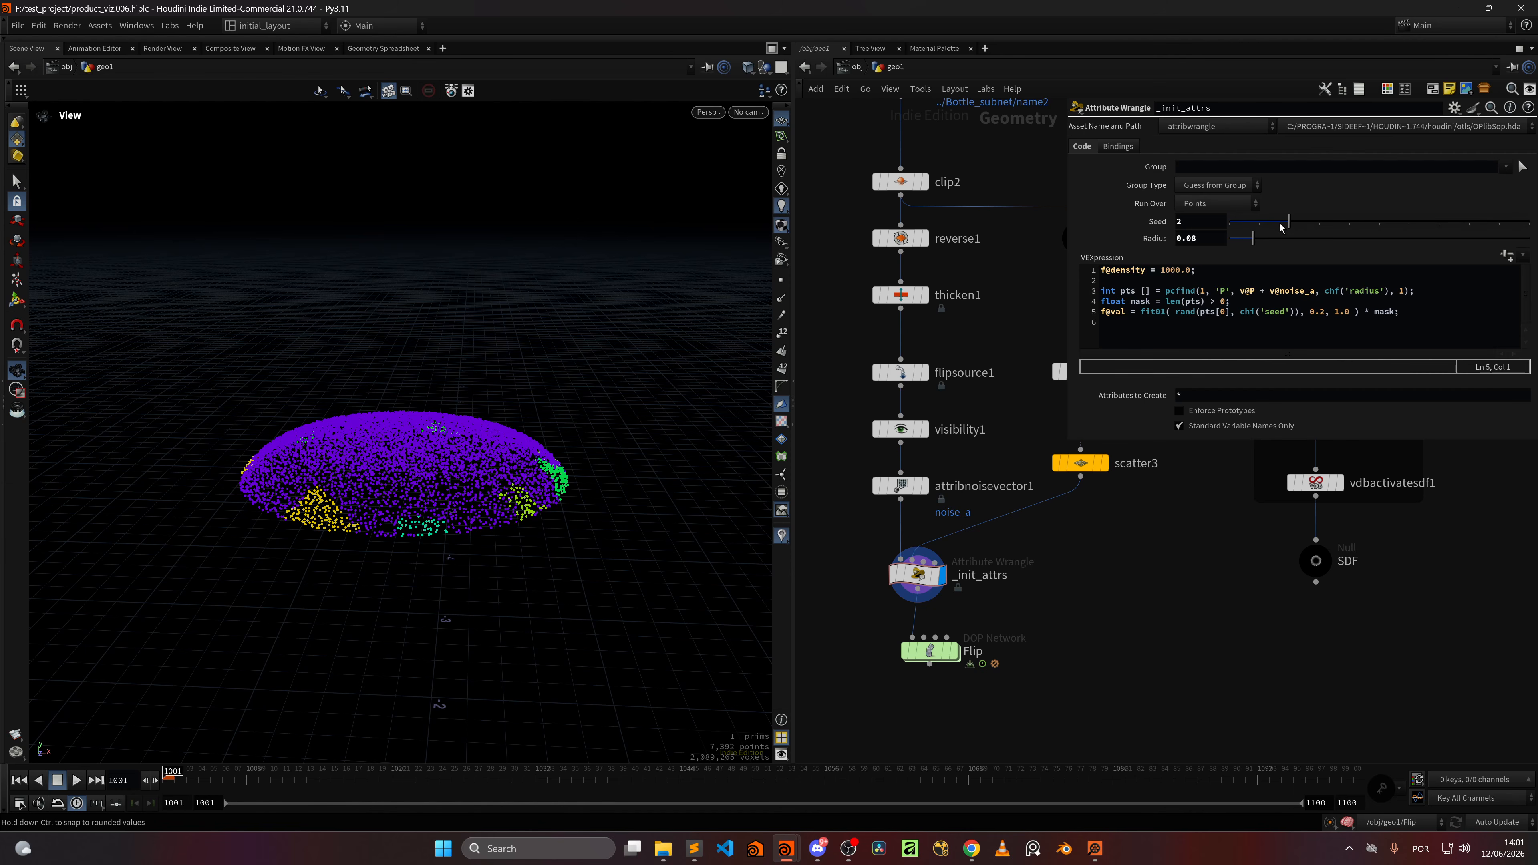
Step: Examine the colored particle patches of _init_attrs, display the Flip DOP network, and go inside it
{"action": "mouse_move", "coordinate": [1305, 220]}
{"action": "left_mouse_down"}
{"action": "mouse_move", "coordinate": [1331, 221]}
{"action": "mouse_move", "coordinate": [1295, 225]}
{"action": "left_mouse_up"}
{"action": "left_click_drag", "start_coordinate": [423, 516], "coordinate": [398, 543]}
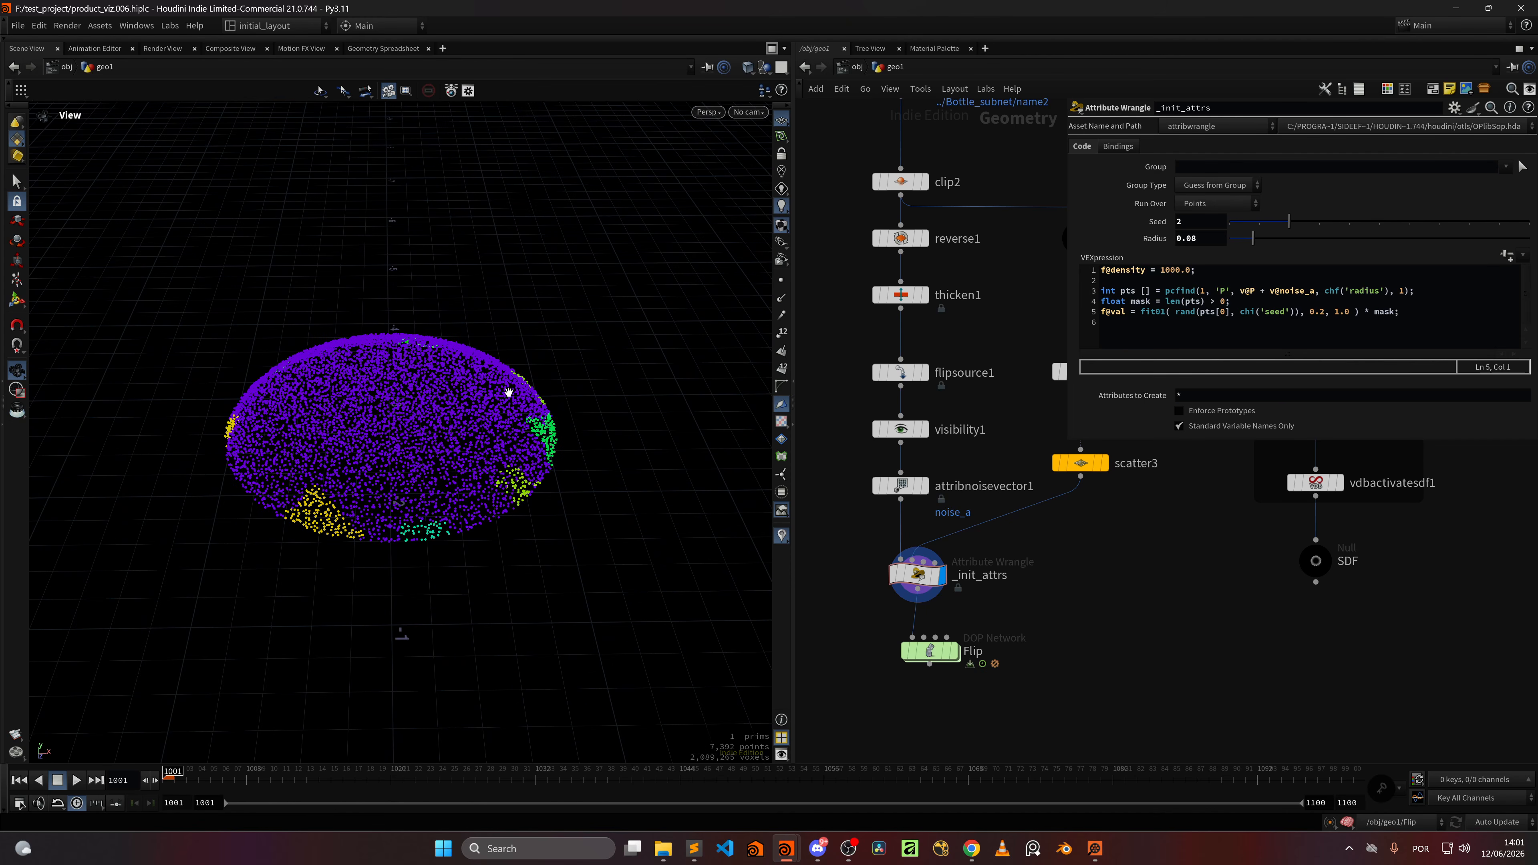
{"action": "left_click_drag", "start_coordinate": [321, 562], "coordinate": [359, 494]}
{"action": "left_click", "coordinate": [955, 650]}
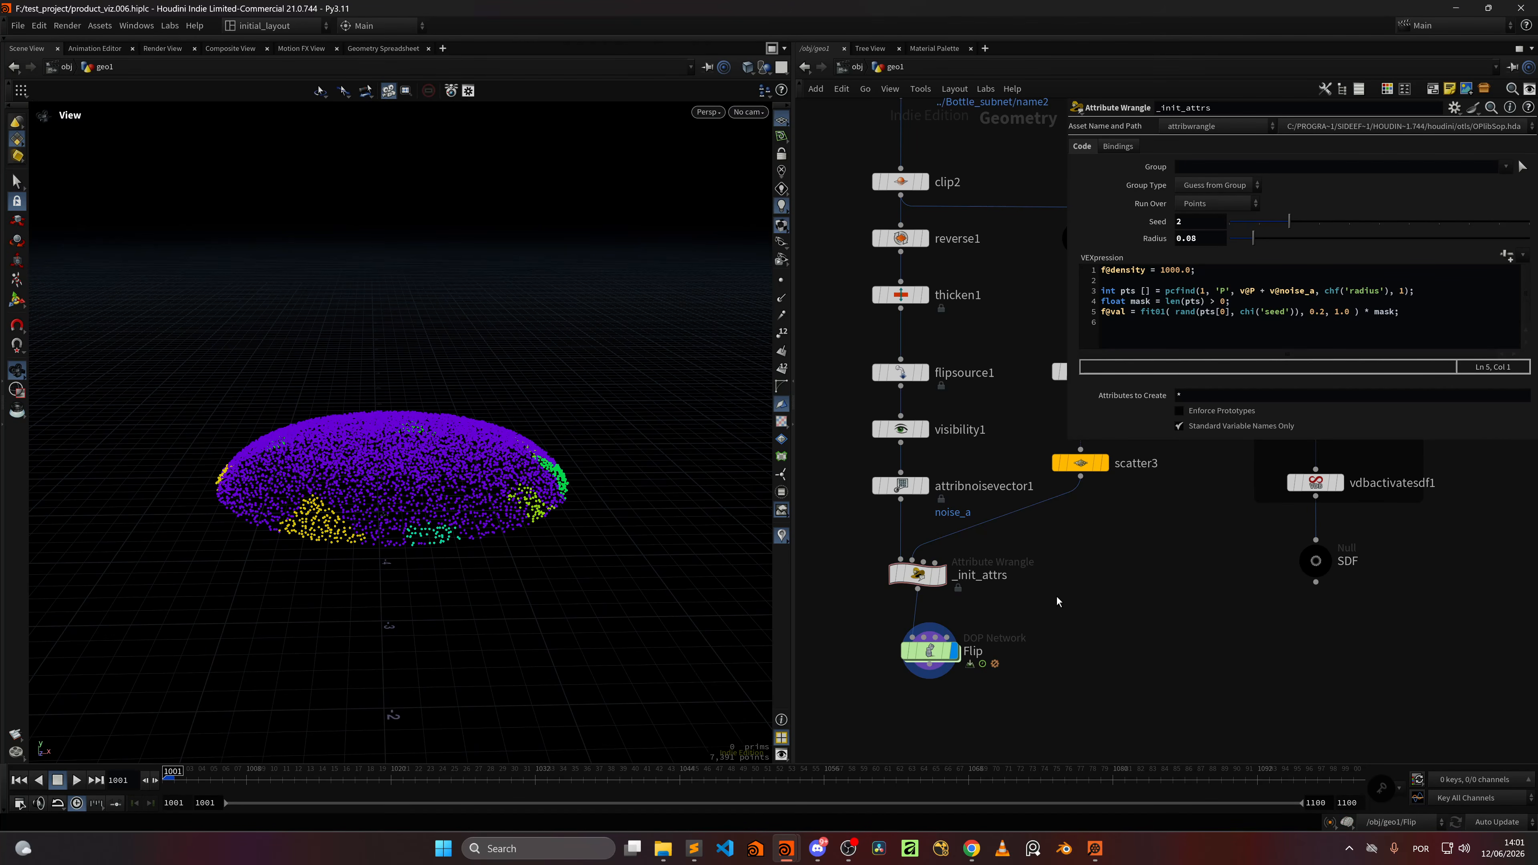
{"action": "double_click", "coordinate": [930, 651]}
{"action": "scroll", "coordinate": [991, 526], "scroll_direction": "down", "scroll_amount": 3}
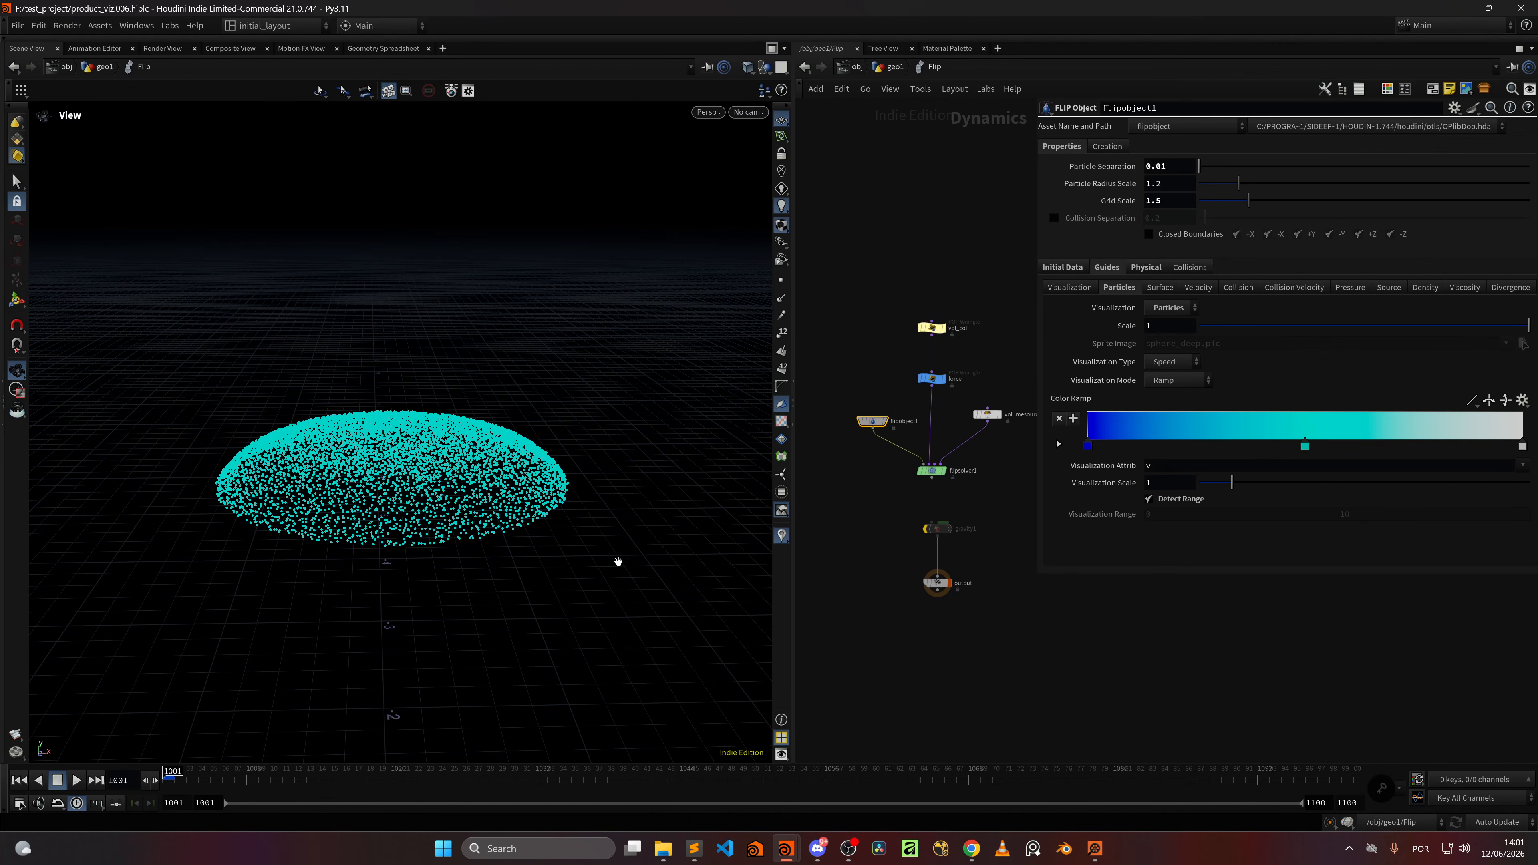
Step: Set the viewport's particle display to Pixels
{"action": "left_click_drag", "start_coordinate": [618, 562], "coordinate": [736, 256]}
{"action": "right_click", "coordinate": [776, 226]}
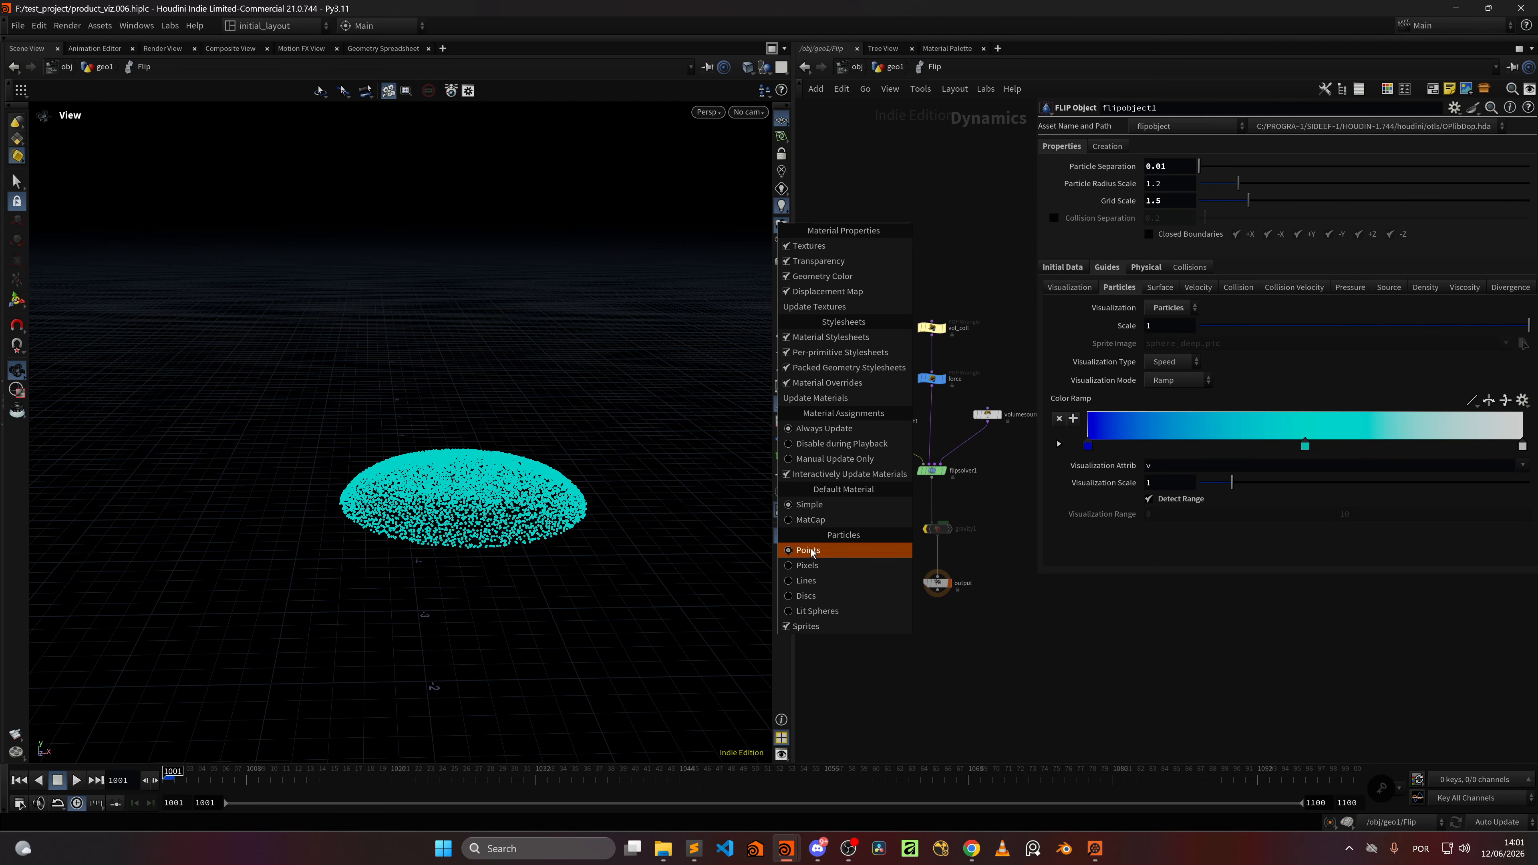
{"action": "left_click", "coordinate": [808, 567]}
Step: Play the FLIP simulation and inspect the drips from several angles
{"action": "middle_click_drag", "start_coordinate": [426, 598], "coordinate": [324, 501]}
{"action": "left_click", "coordinate": [77, 780]}
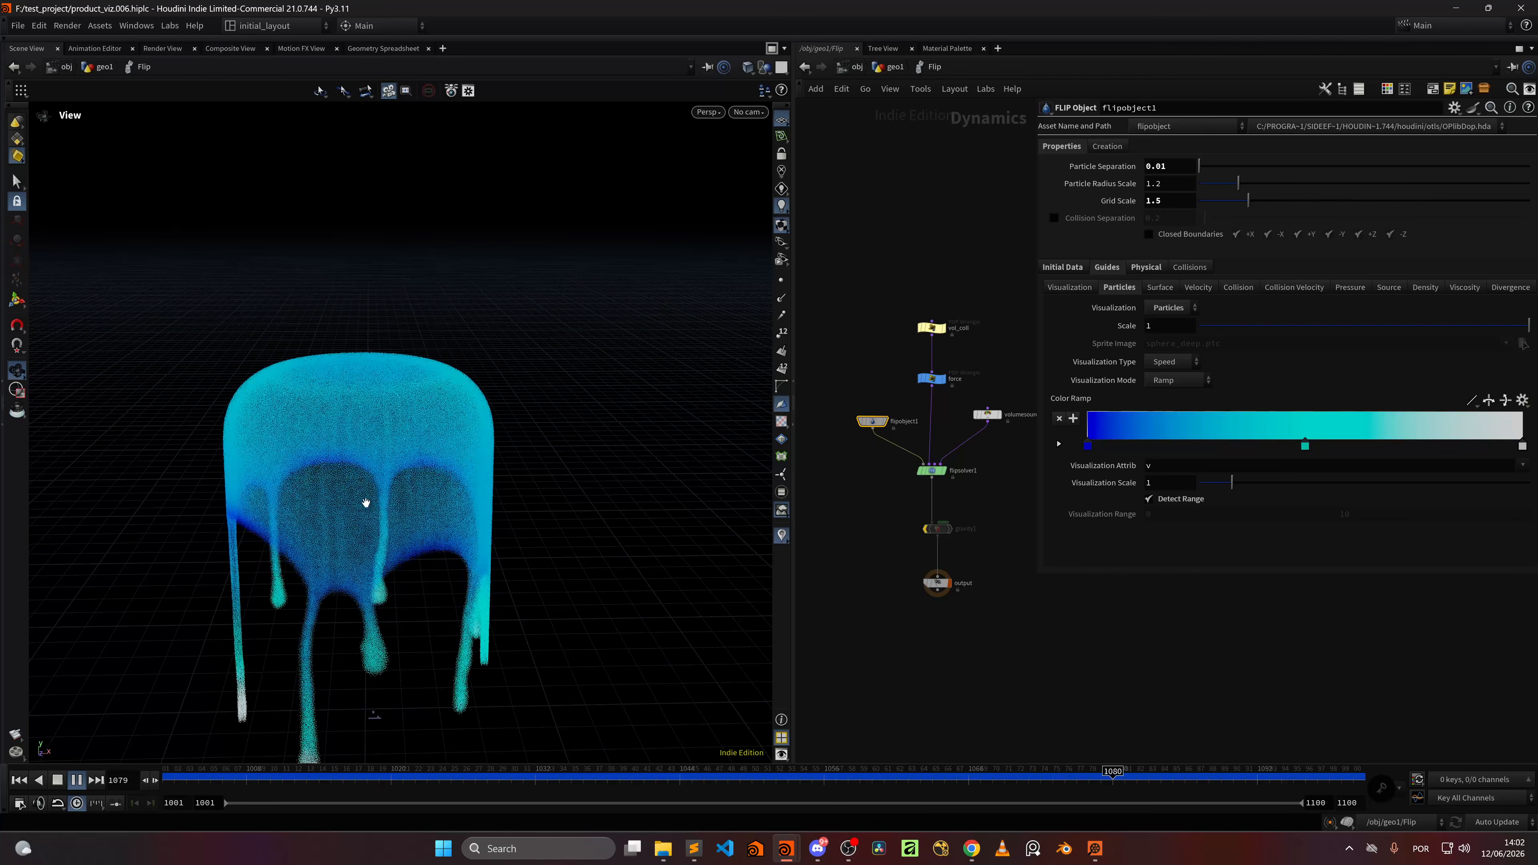
{"action": "mouse_move", "coordinate": [368, 504]}
{"action": "left_mouse_down"}
{"action": "mouse_move", "coordinate": [344, 487]}
{"action": "mouse_move", "coordinate": [369, 491]}
{"action": "left_mouse_up"}
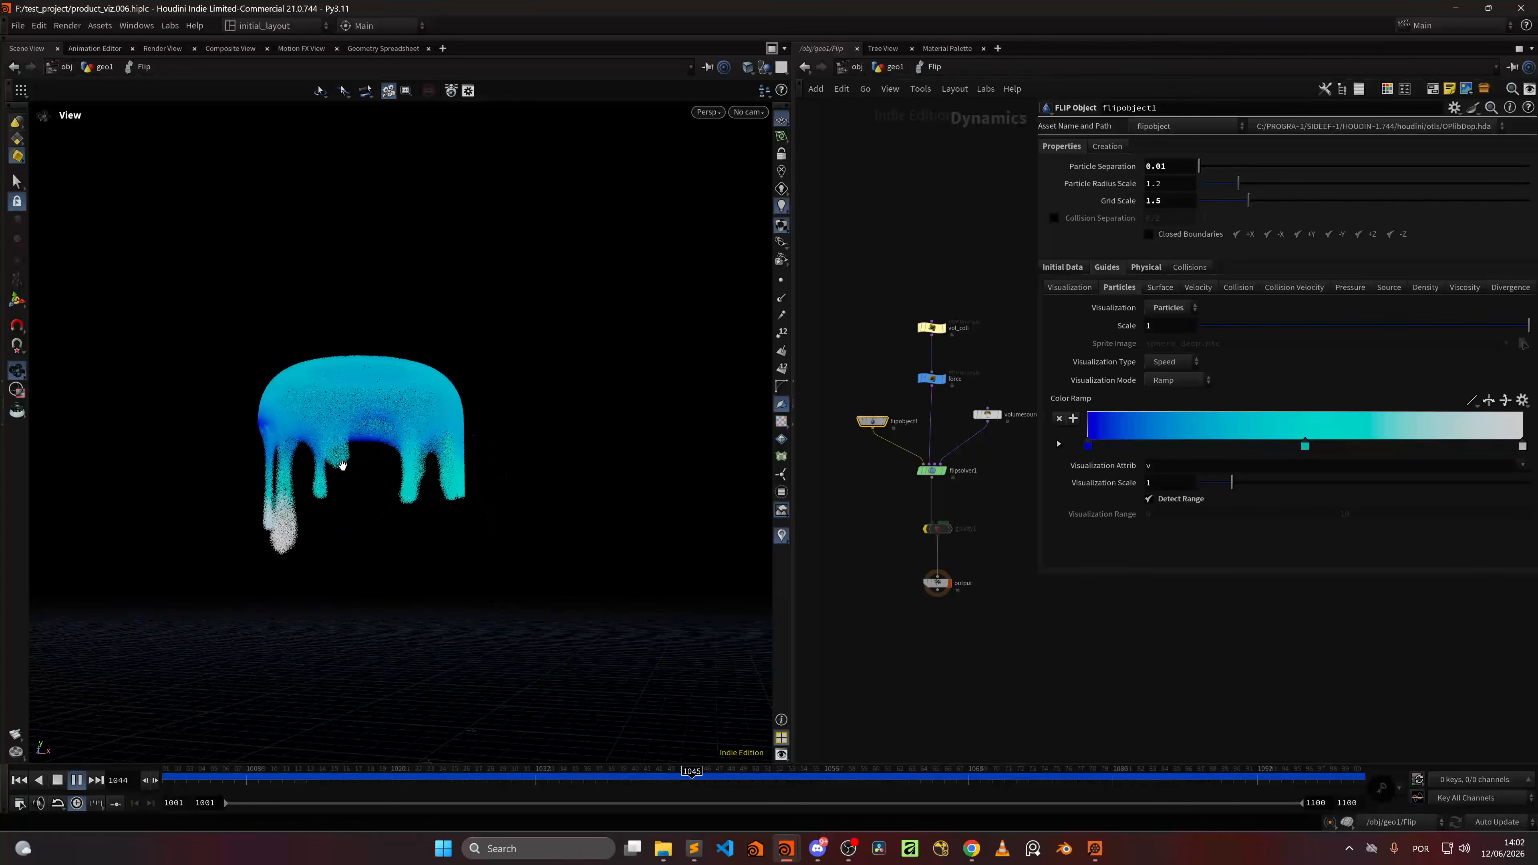
{"action": "left_click_drag", "start_coordinate": [431, 558], "coordinate": [319, 397]}
{"action": "mouse_move", "coordinate": [313, 483]}
{"action": "left_mouse_down"}
{"action": "mouse_move", "coordinate": [357, 439]}
{"action": "mouse_move", "coordinate": [332, 426]}
{"action": "mouse_move", "coordinate": [285, 457]}
{"action": "mouse_move", "coordinate": [326, 461]}
{"action": "left_mouse_up"}
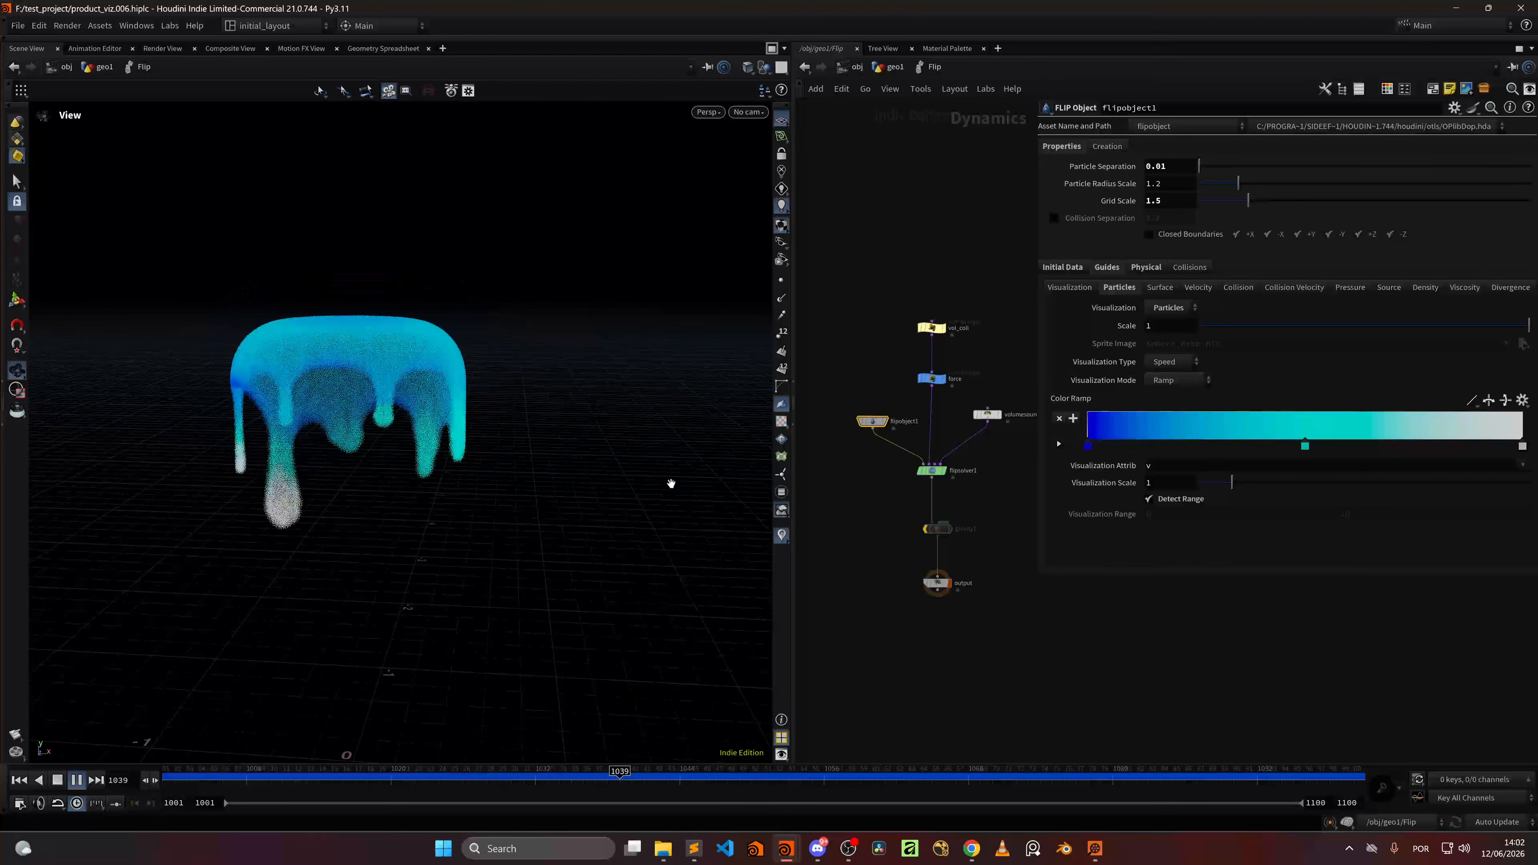
Step: Select flipsolver1 and inspect its particle separation settings while the simulation plays
{"action": "middle_click_drag", "start_coordinate": [868, 505], "coordinate": [869, 554]}
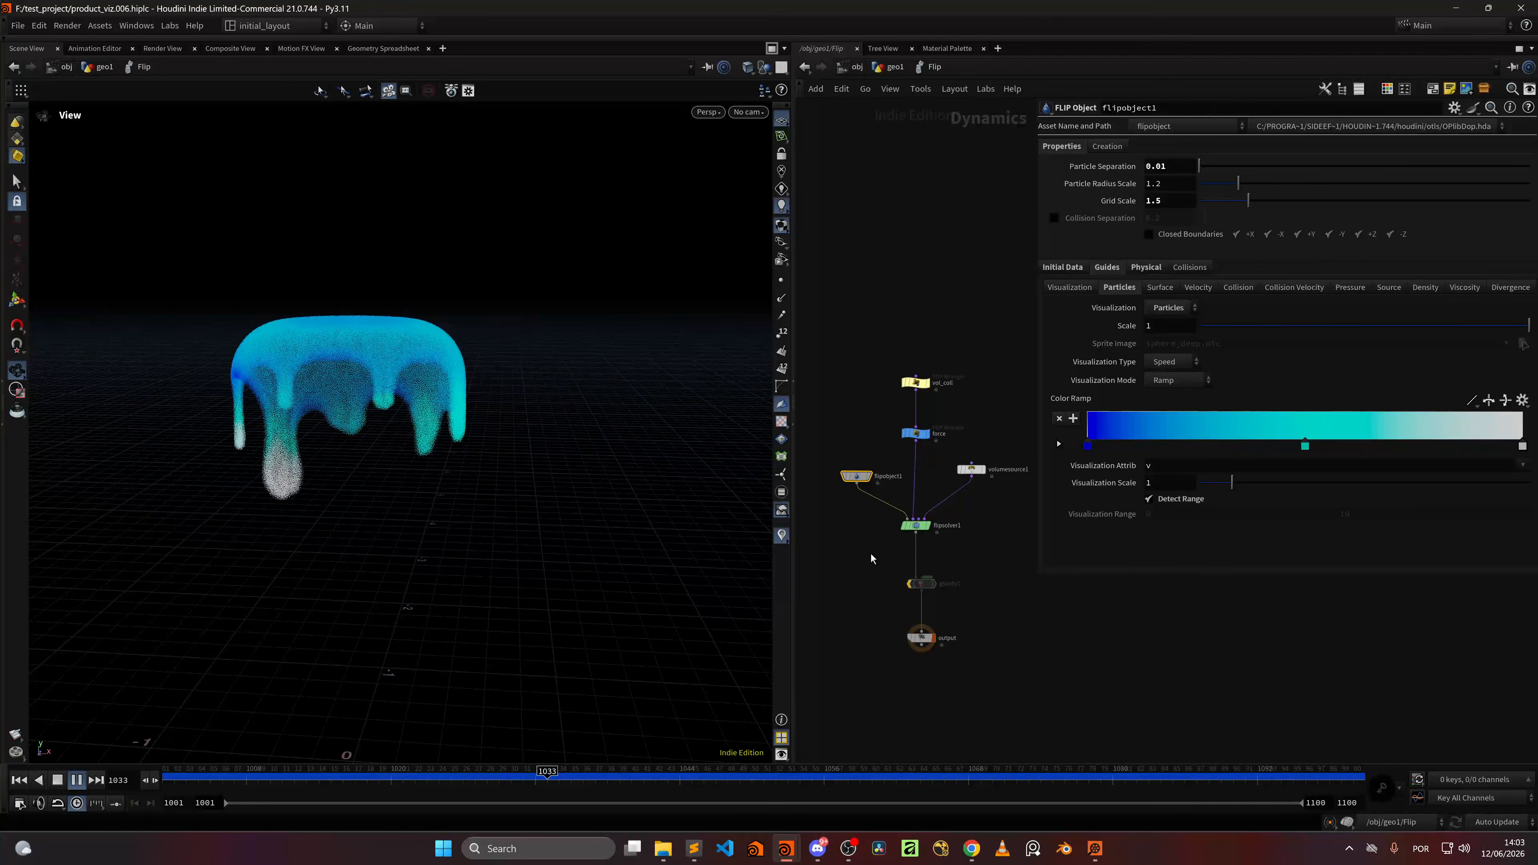
{"action": "middle_click_drag", "start_coordinate": [875, 397], "coordinate": [854, 474]}
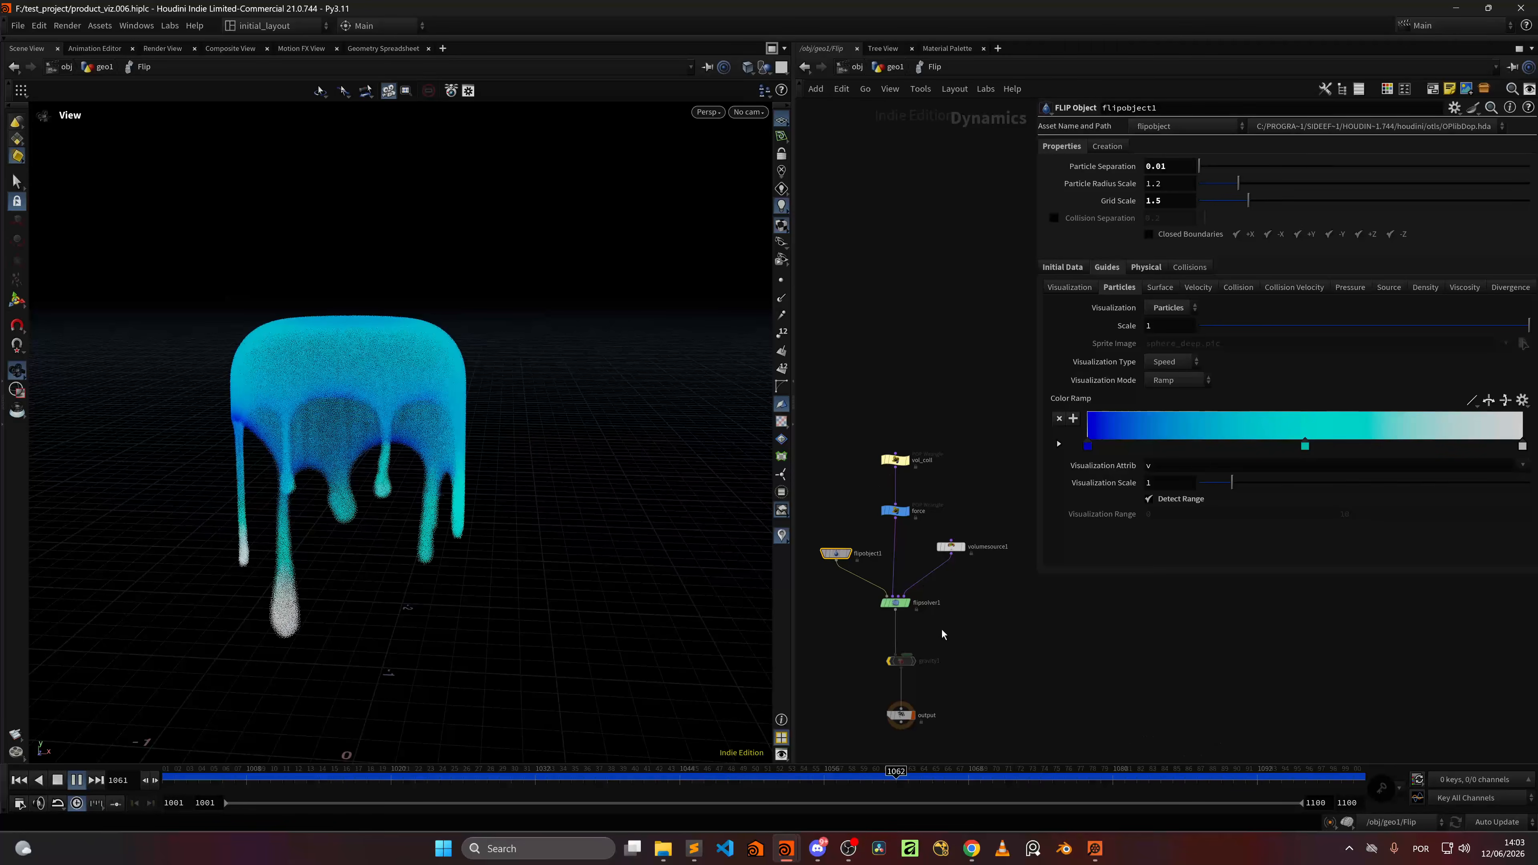
{"action": "left_click", "coordinate": [895, 603]}
{"action": "left_click", "coordinate": [1189, 249]}
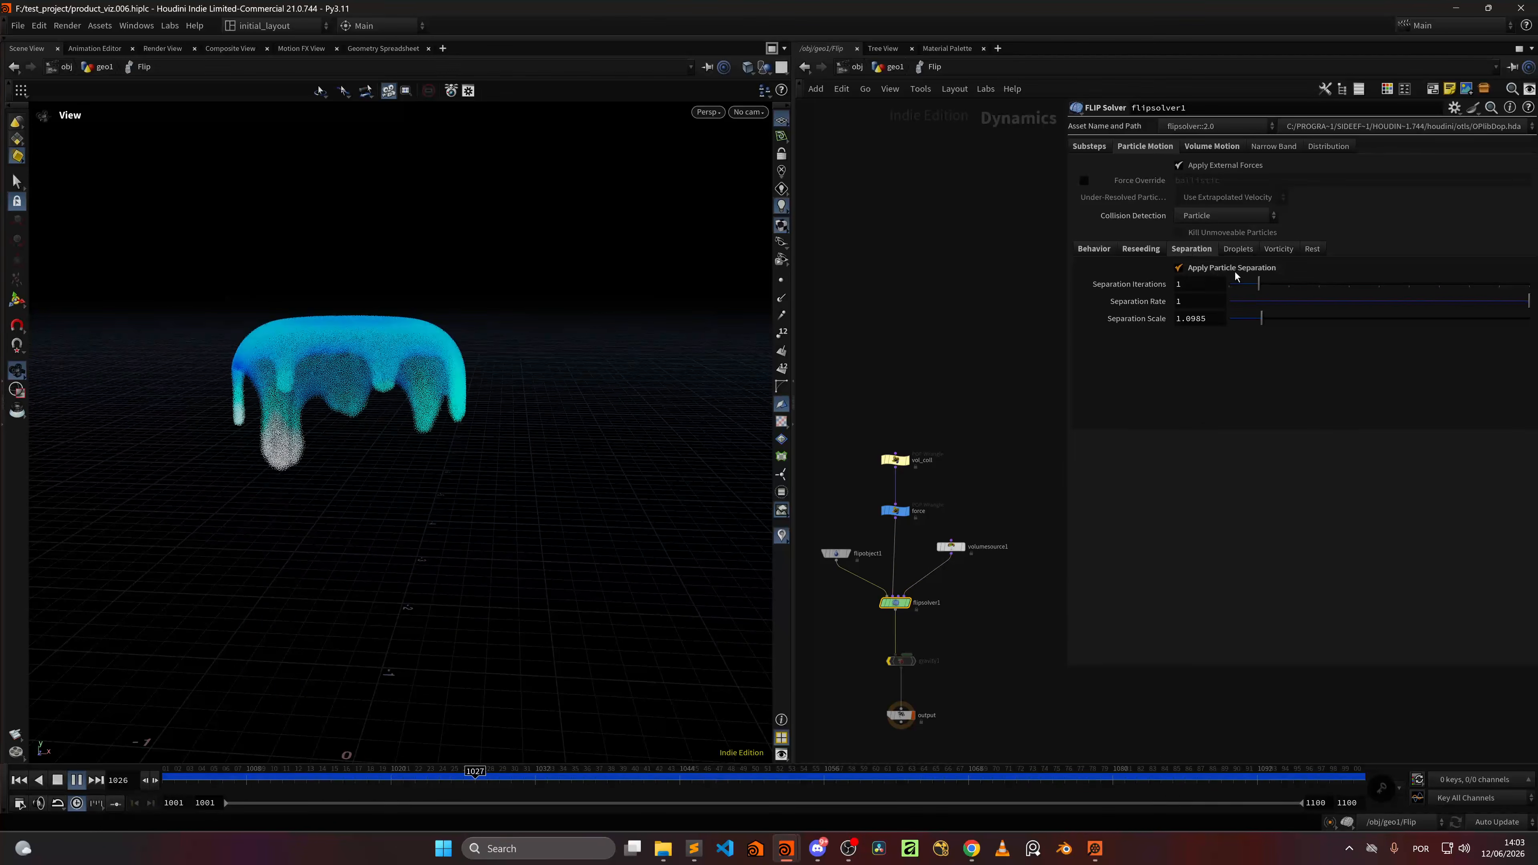
{"action": "left_click_drag", "start_coordinate": [302, 388], "coordinate": [337, 409]}
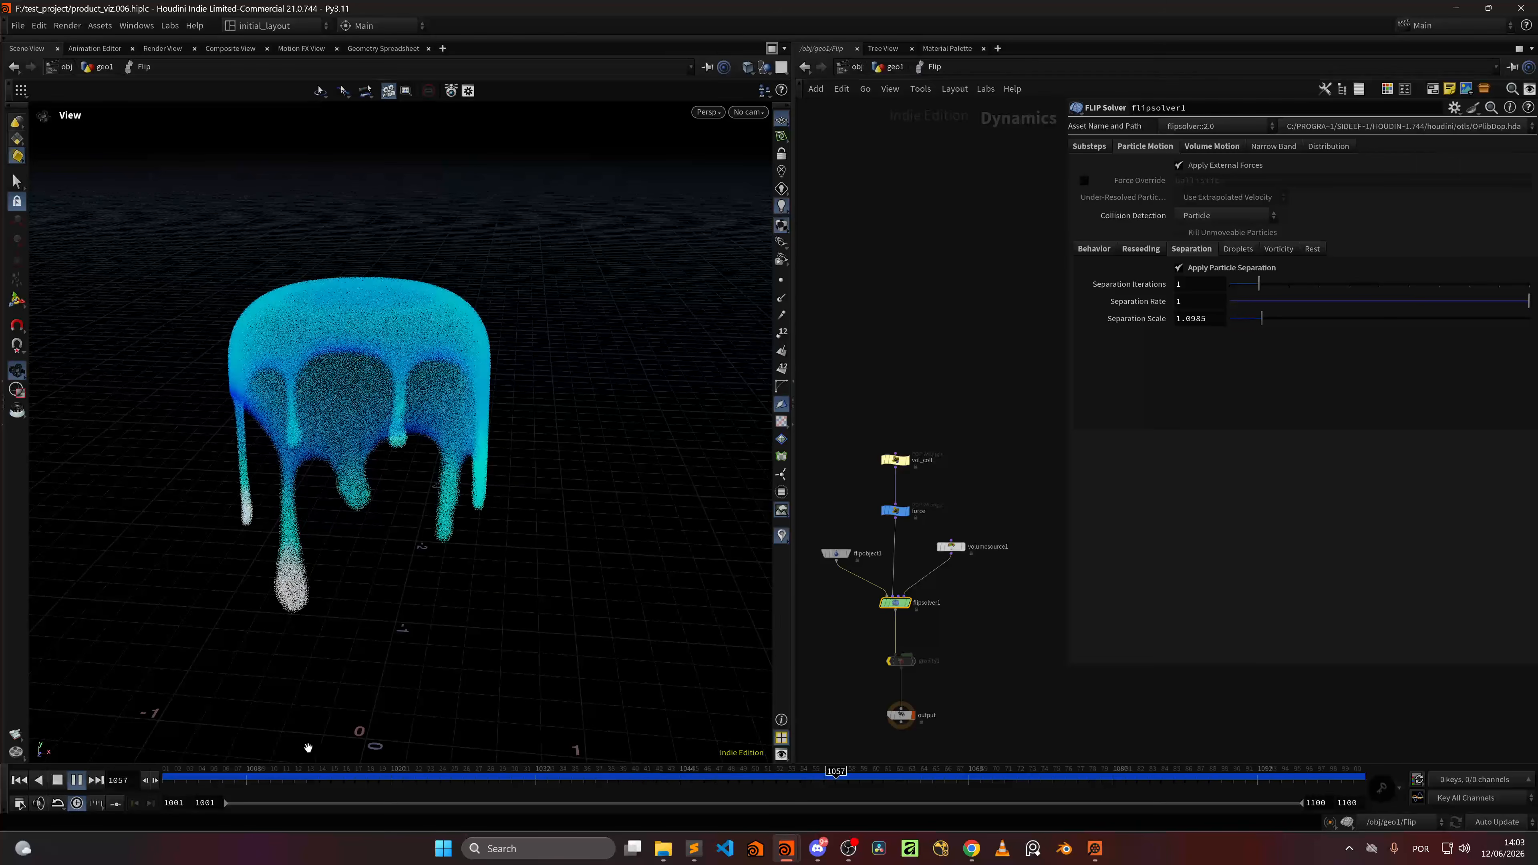
Step: Stop the simulation at frame 1070 and inspect the input settings of the vol_coll POP wrangle
{"action": "left_click_drag", "start_coordinate": [168, 777], "coordinate": [992, 606]}
{"action": "left_click", "coordinate": [895, 459]}
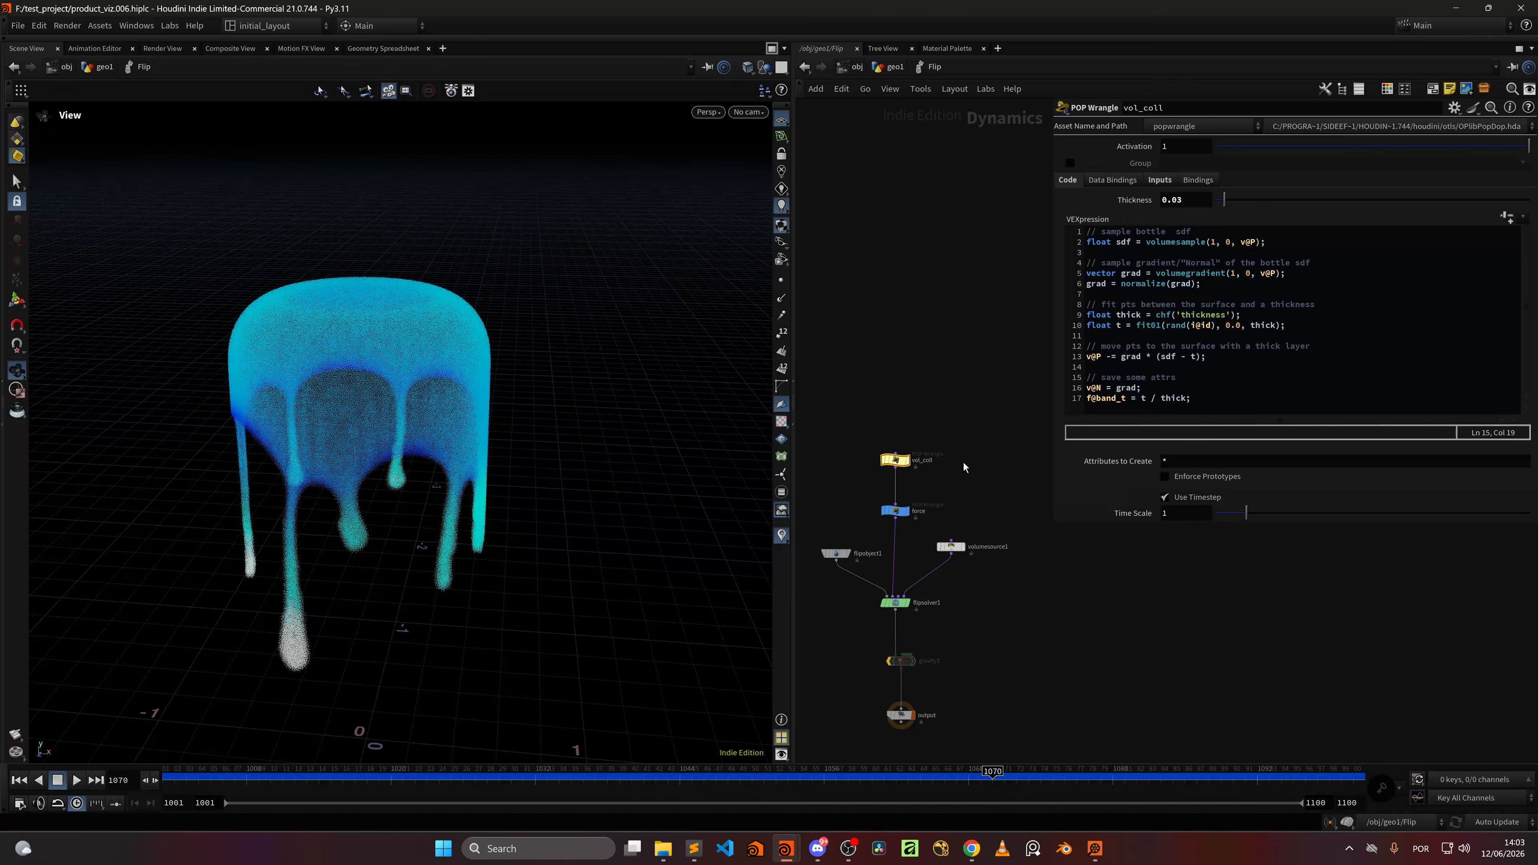
{"action": "left_click", "coordinate": [1154, 180]}
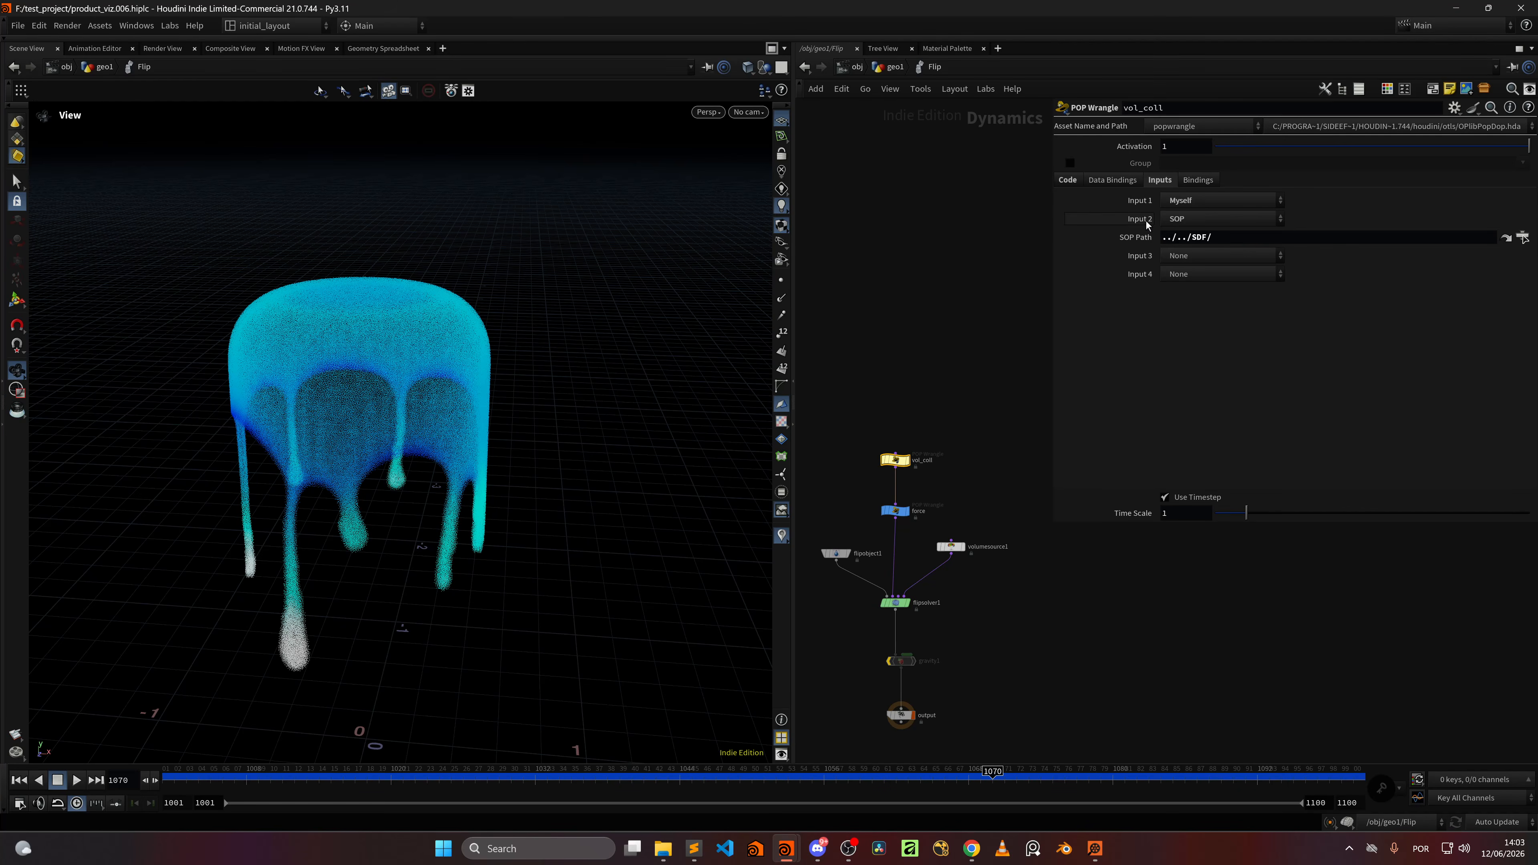
Step: Return to the geo1 network and display the bottle volume of the SDF null
{"action": "left_click", "coordinate": [891, 72]}
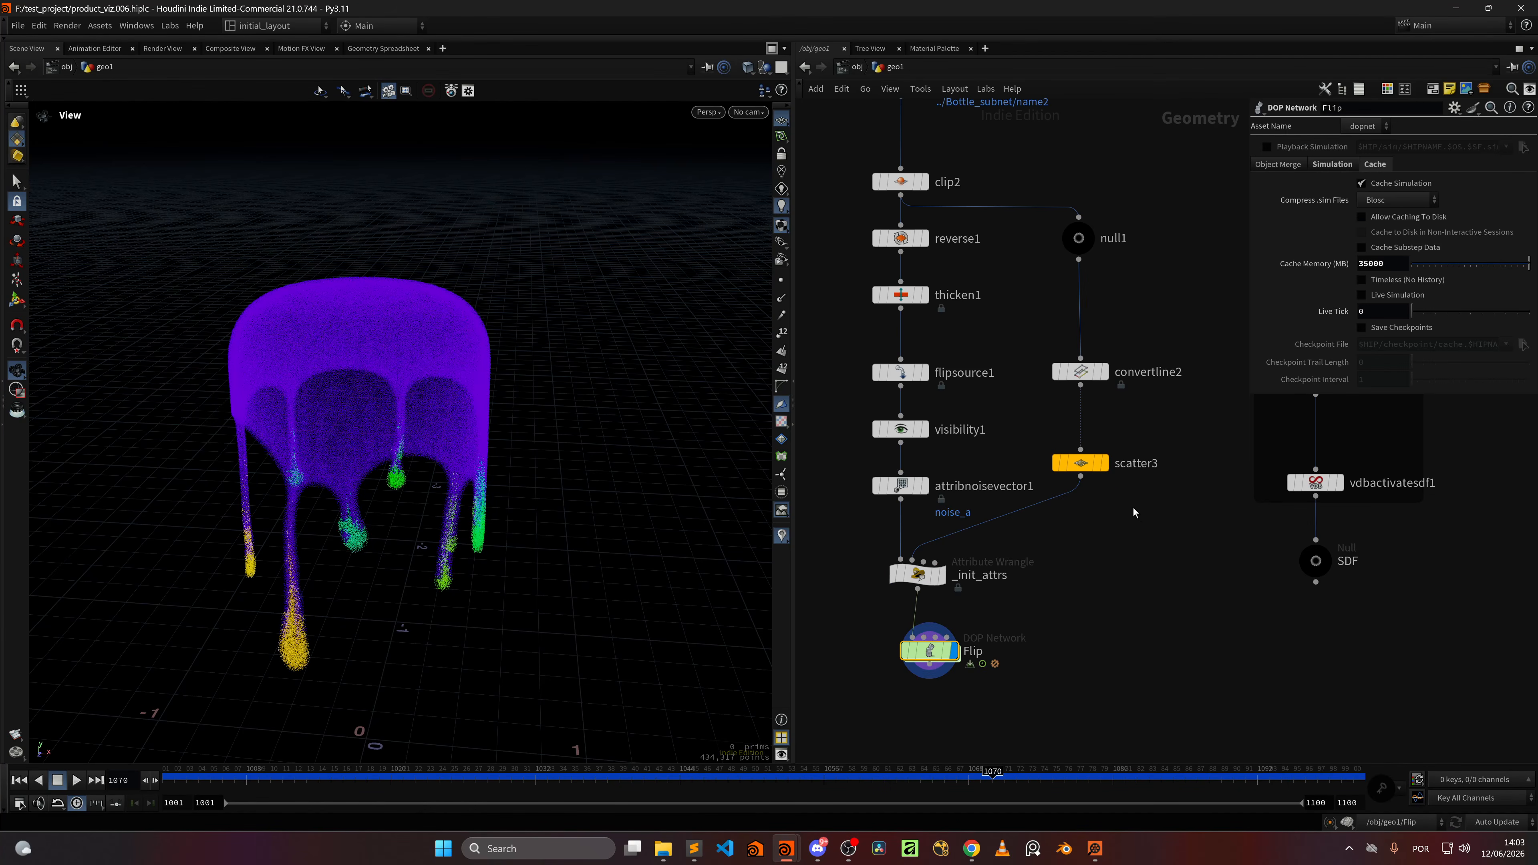
{"action": "key", "text": "h"}
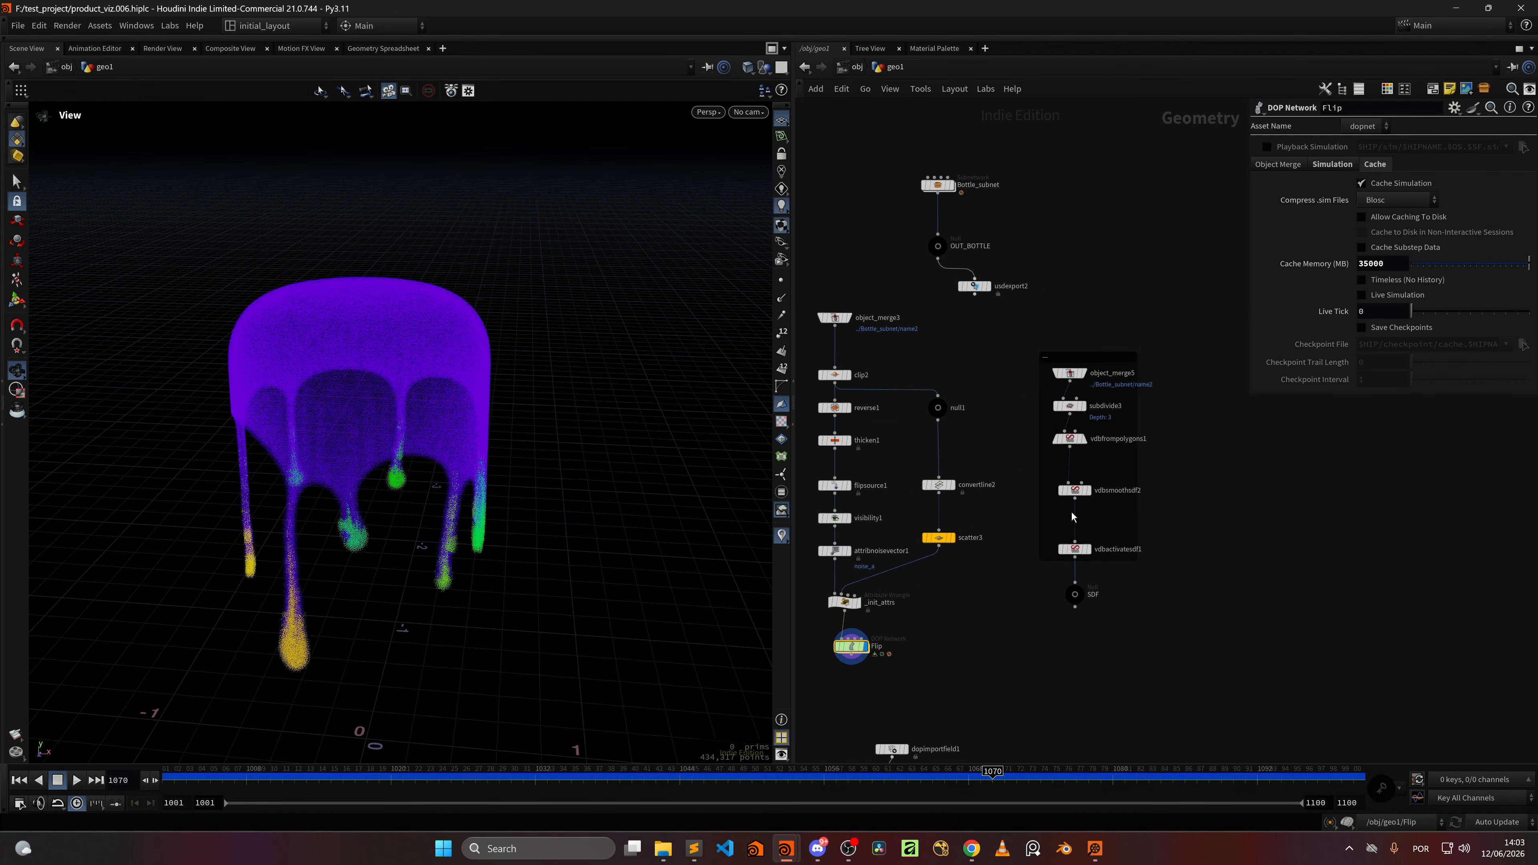
{"action": "left_click", "coordinate": [1092, 580]}
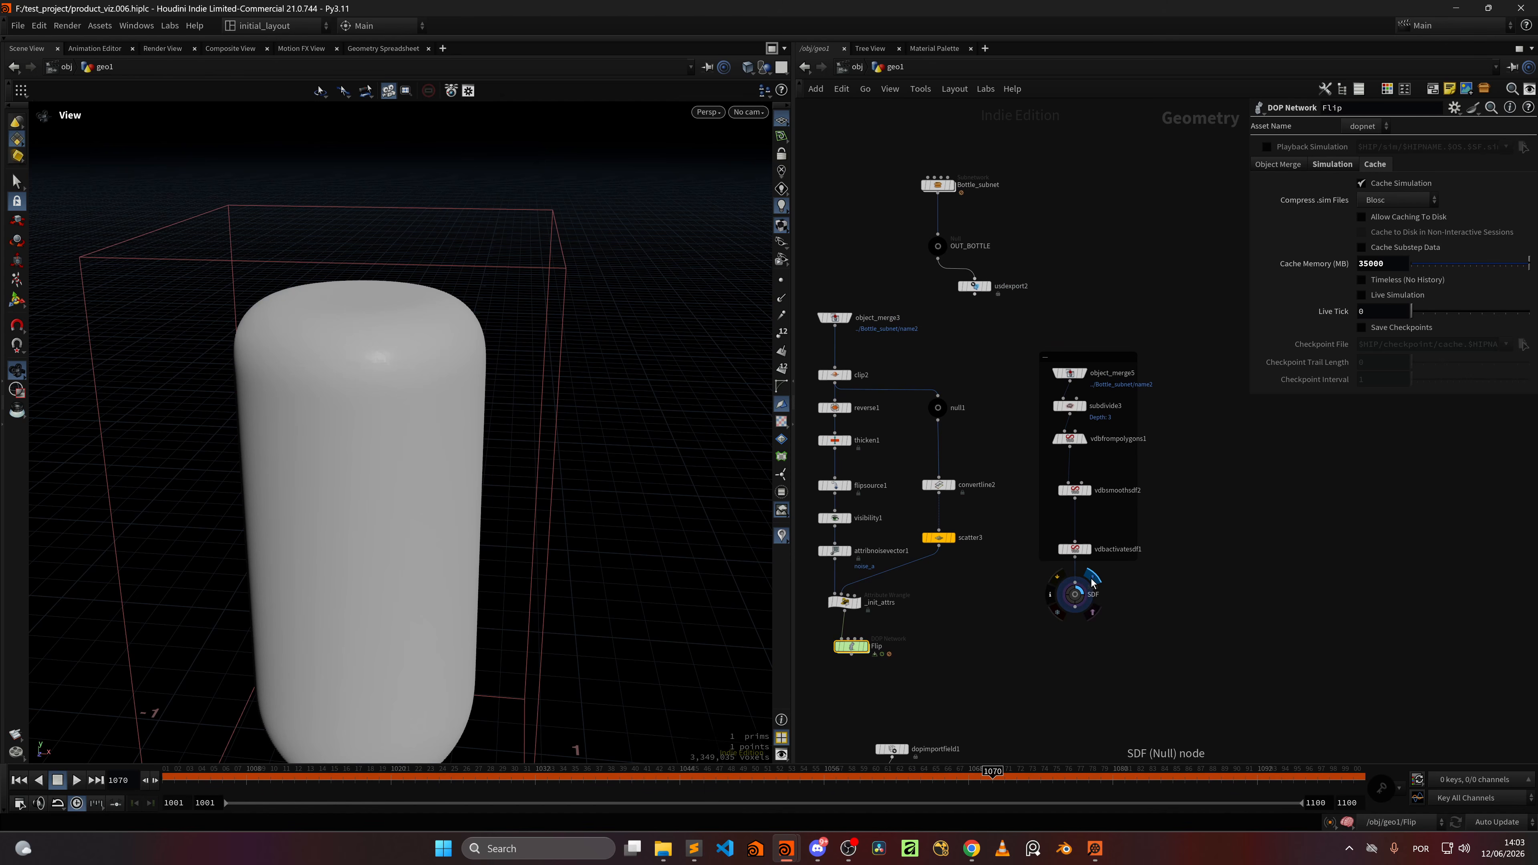
Step: Rewind the displayed Flip simulation to frame 1001 and inspect the full SDF bottle volume again
{"action": "left_click", "coordinate": [869, 633]}
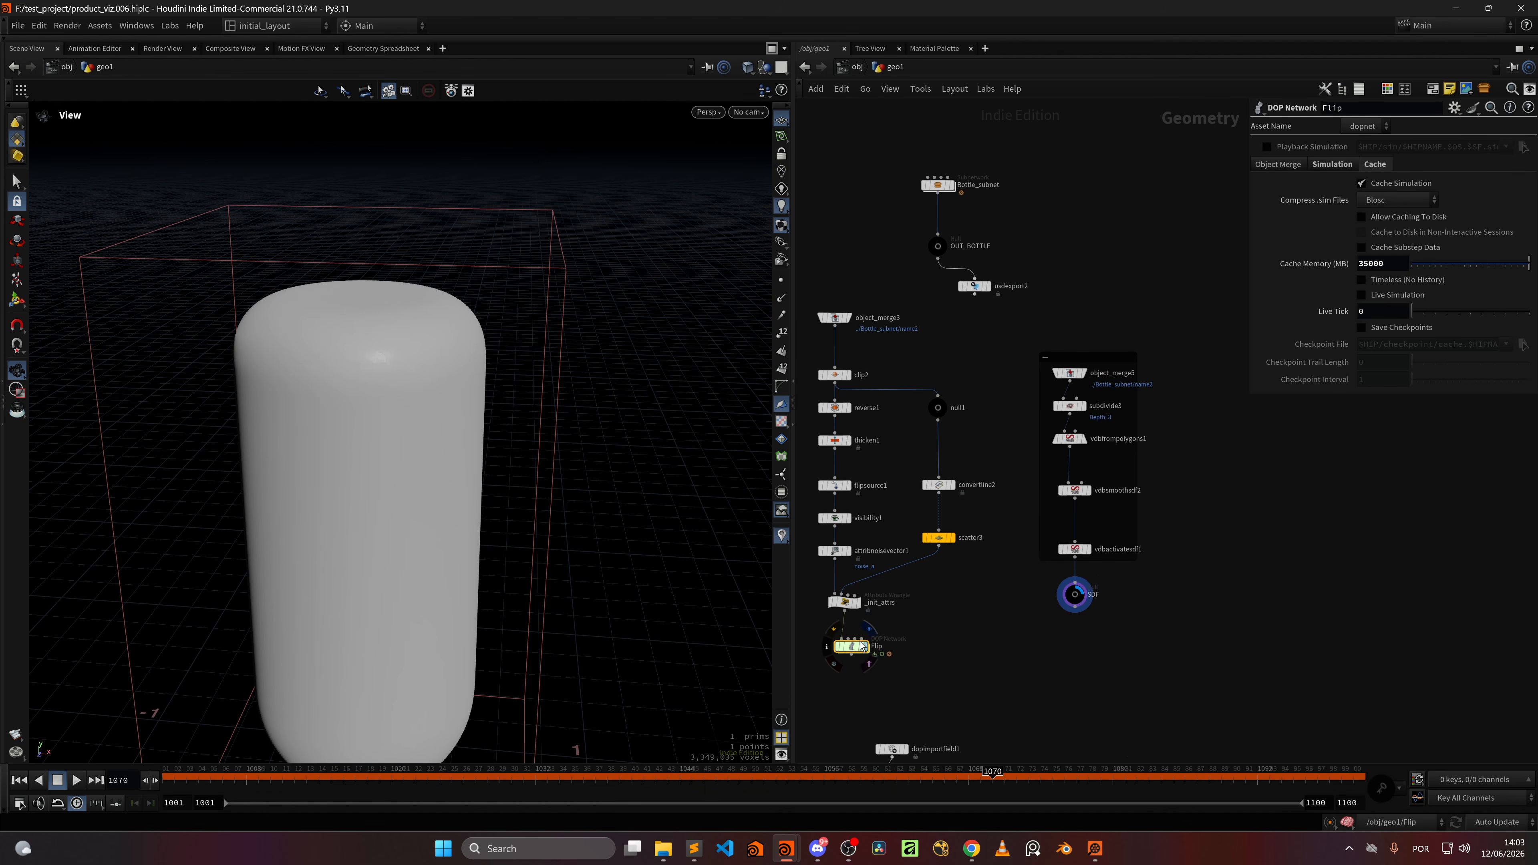
{"action": "key", "text": "ctrl+Up"}
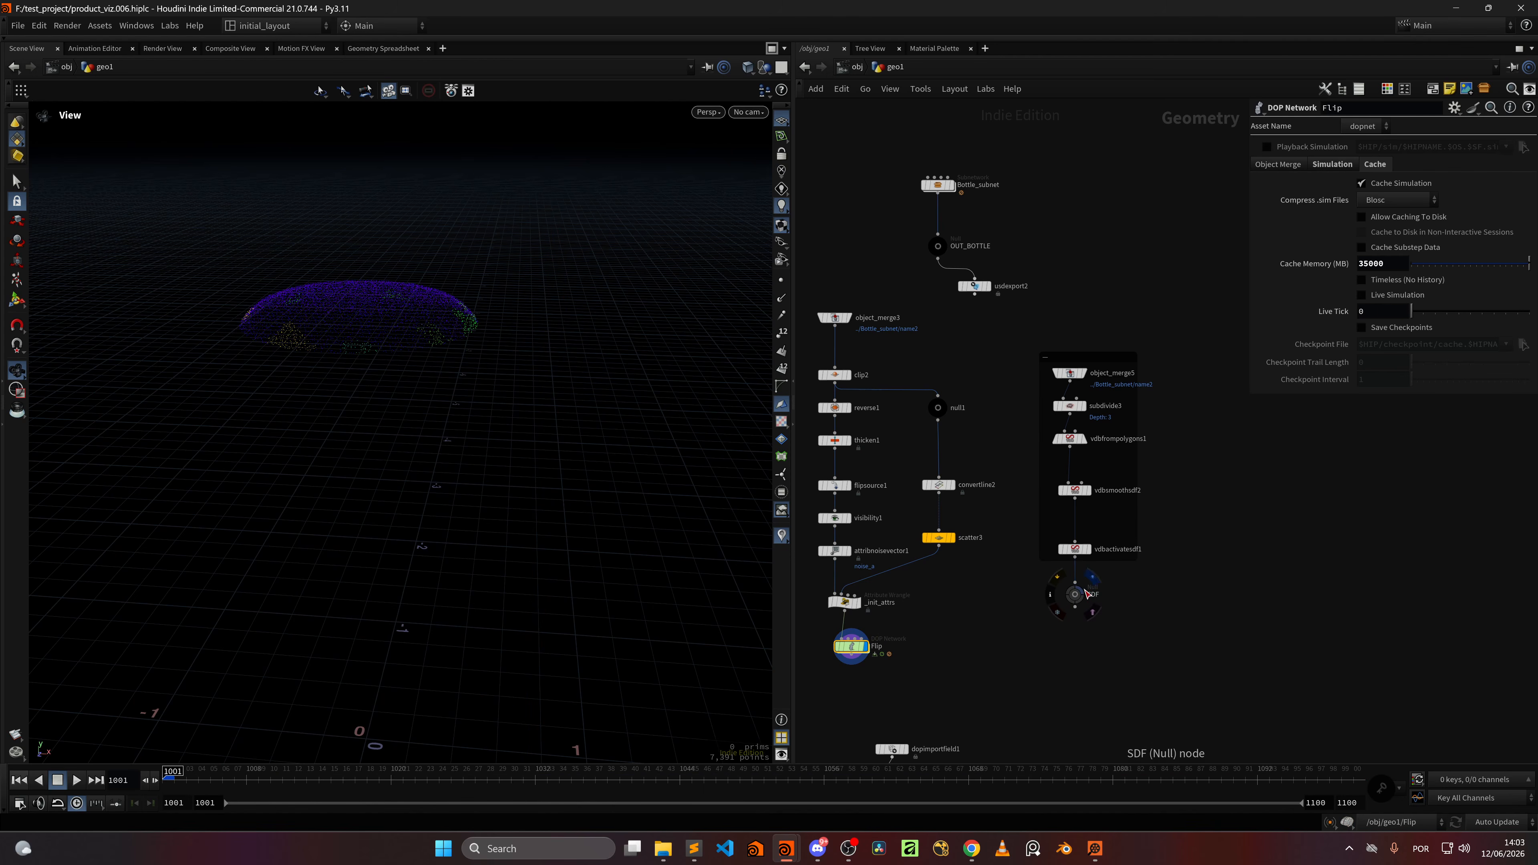
{"action": "left_click", "coordinate": [1092, 581]}
{"action": "scroll", "coordinate": [549, 525], "scroll_direction": "down", "scroll_amount": 5}
{"action": "left_click_drag", "start_coordinate": [549, 525], "coordinate": [477, 536]}
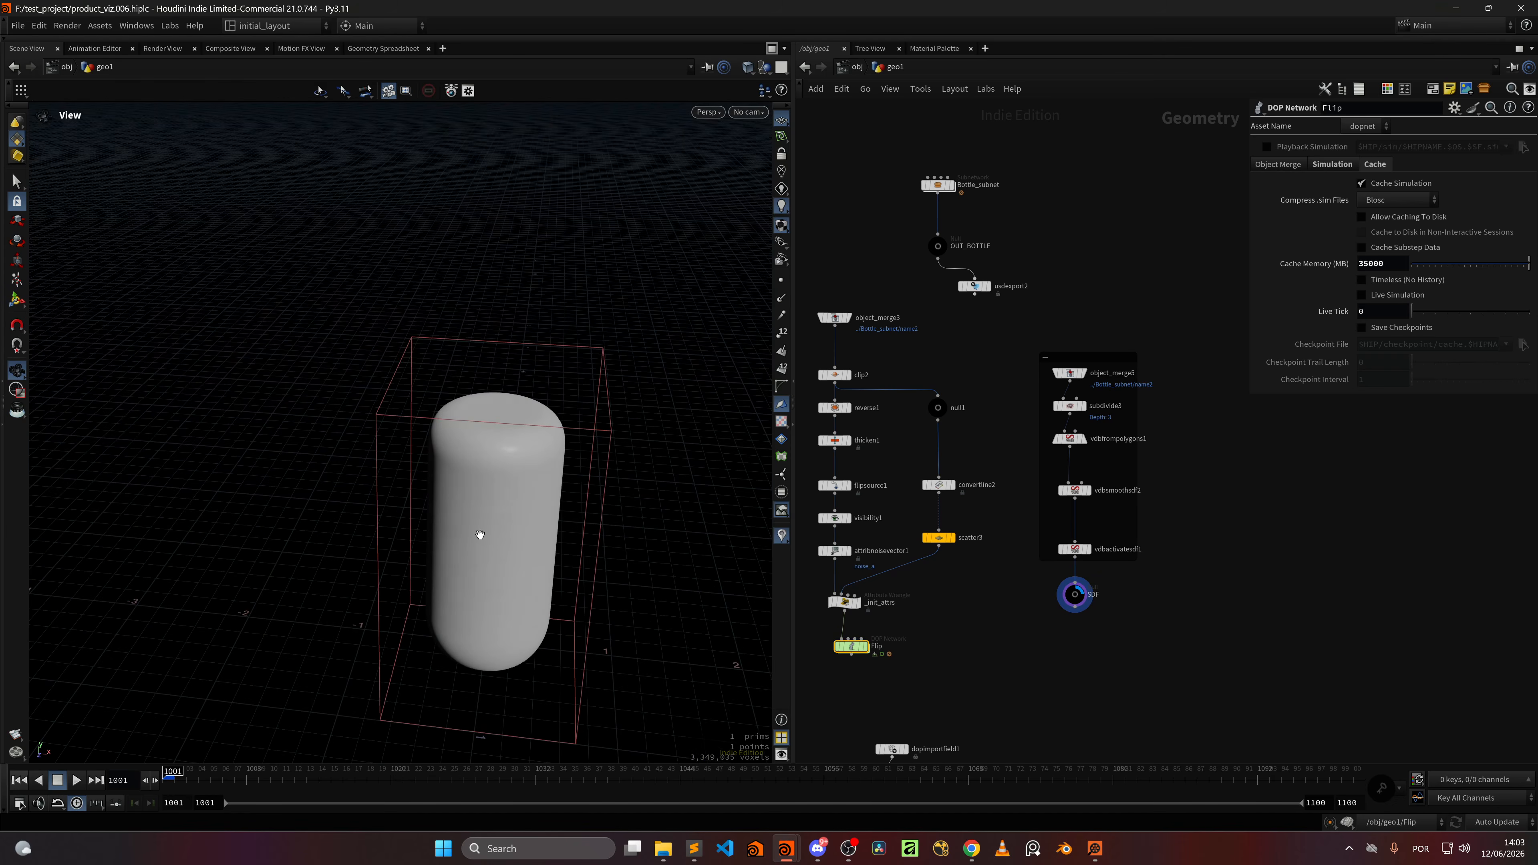
Step: Reopen the Flip network, play the simulation, and inspect the particles sliding along the bottle surface
{"action": "double_click", "coordinate": [858, 652]}
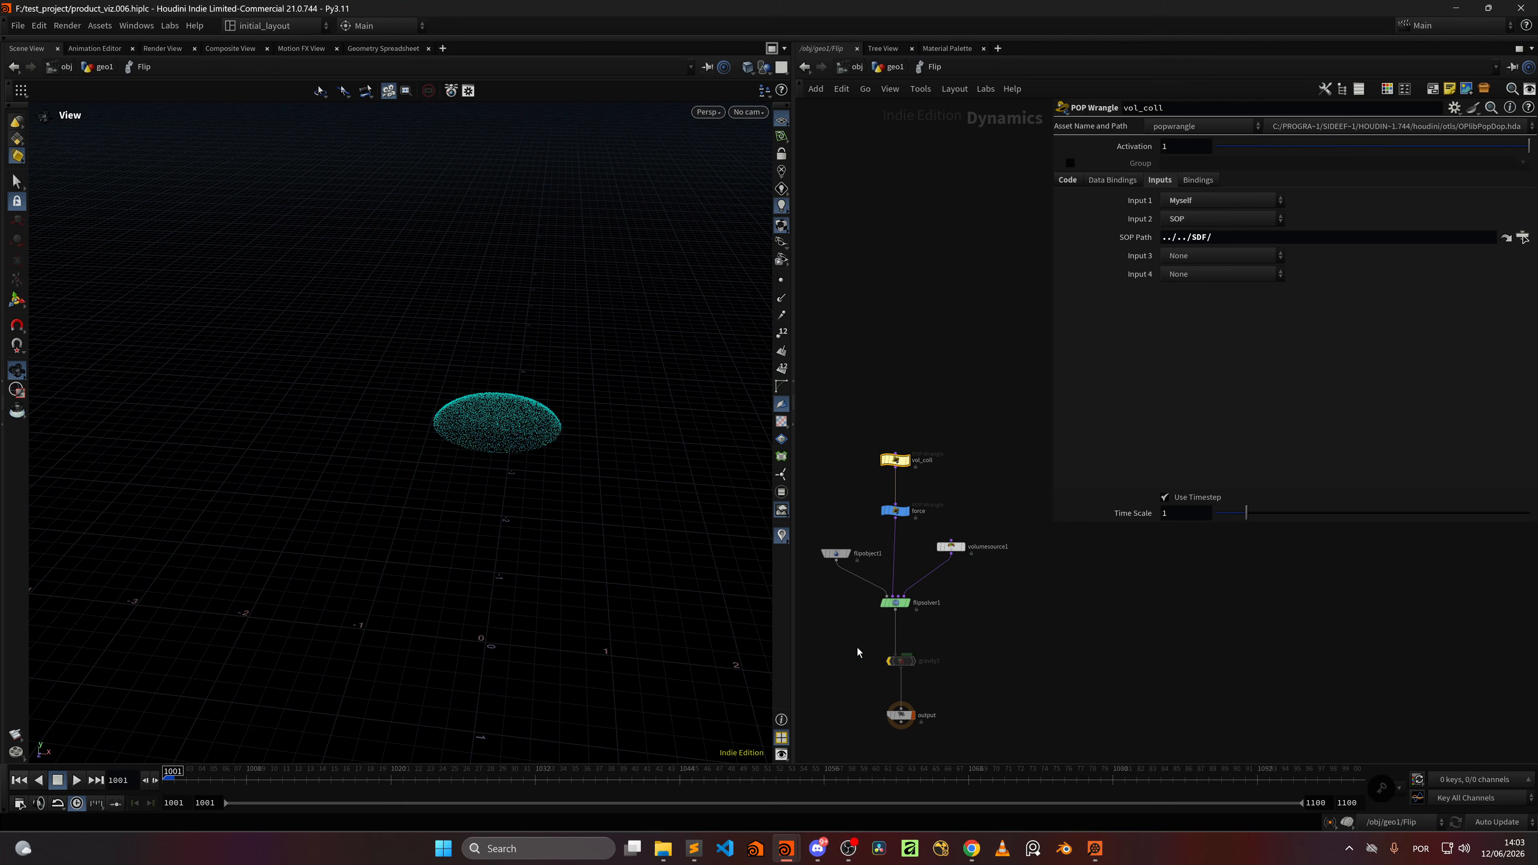
{"action": "key", "text": "Up"}
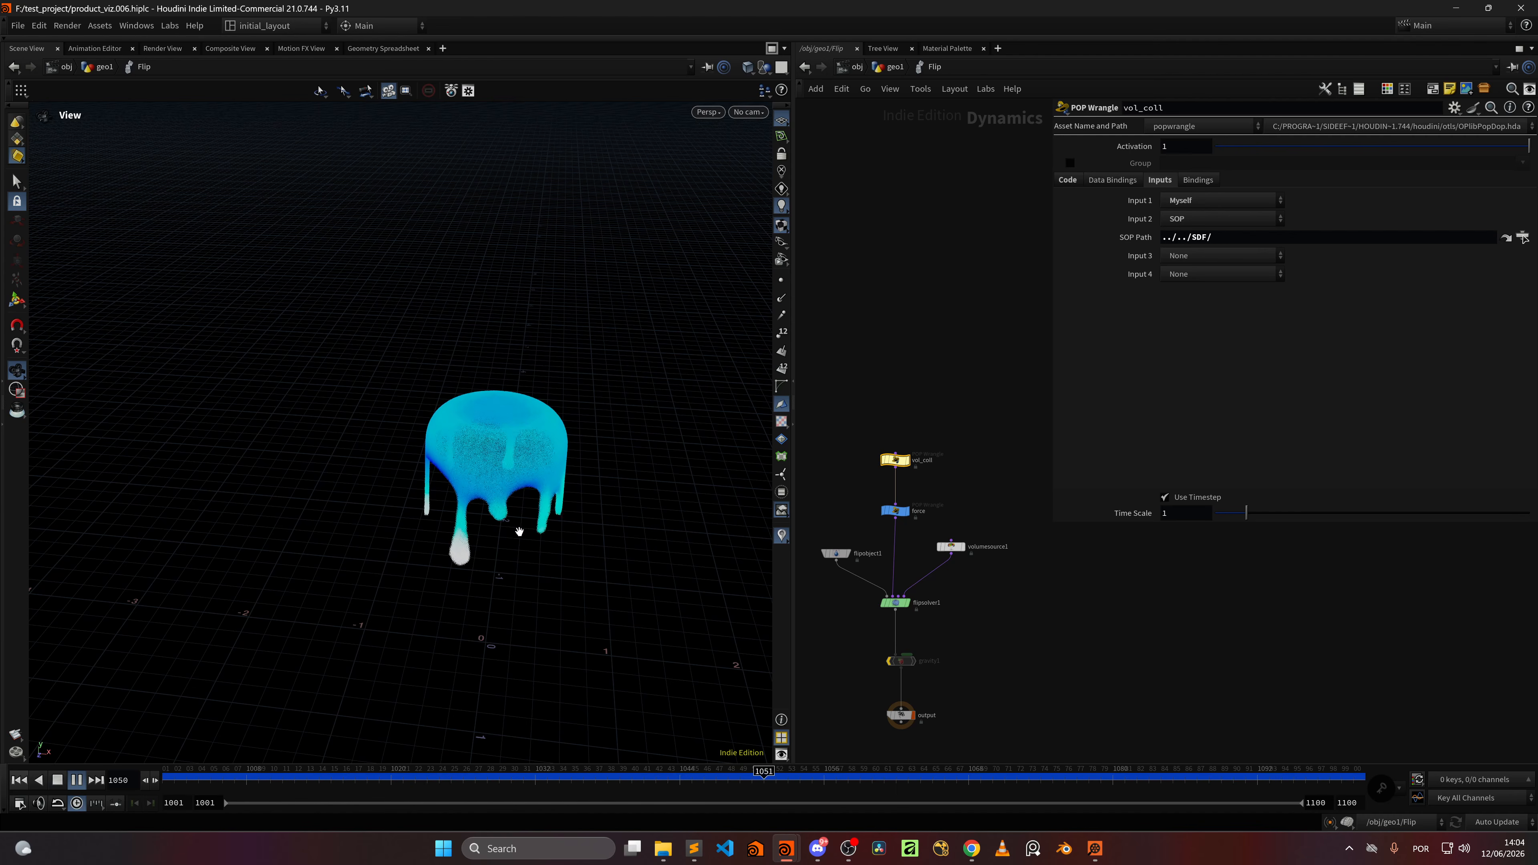
{"action": "left_click_drag", "start_coordinate": [518, 529], "coordinate": [506, 479]}
{"action": "right_click_drag", "start_coordinate": [506, 480], "coordinate": [605, 481]}
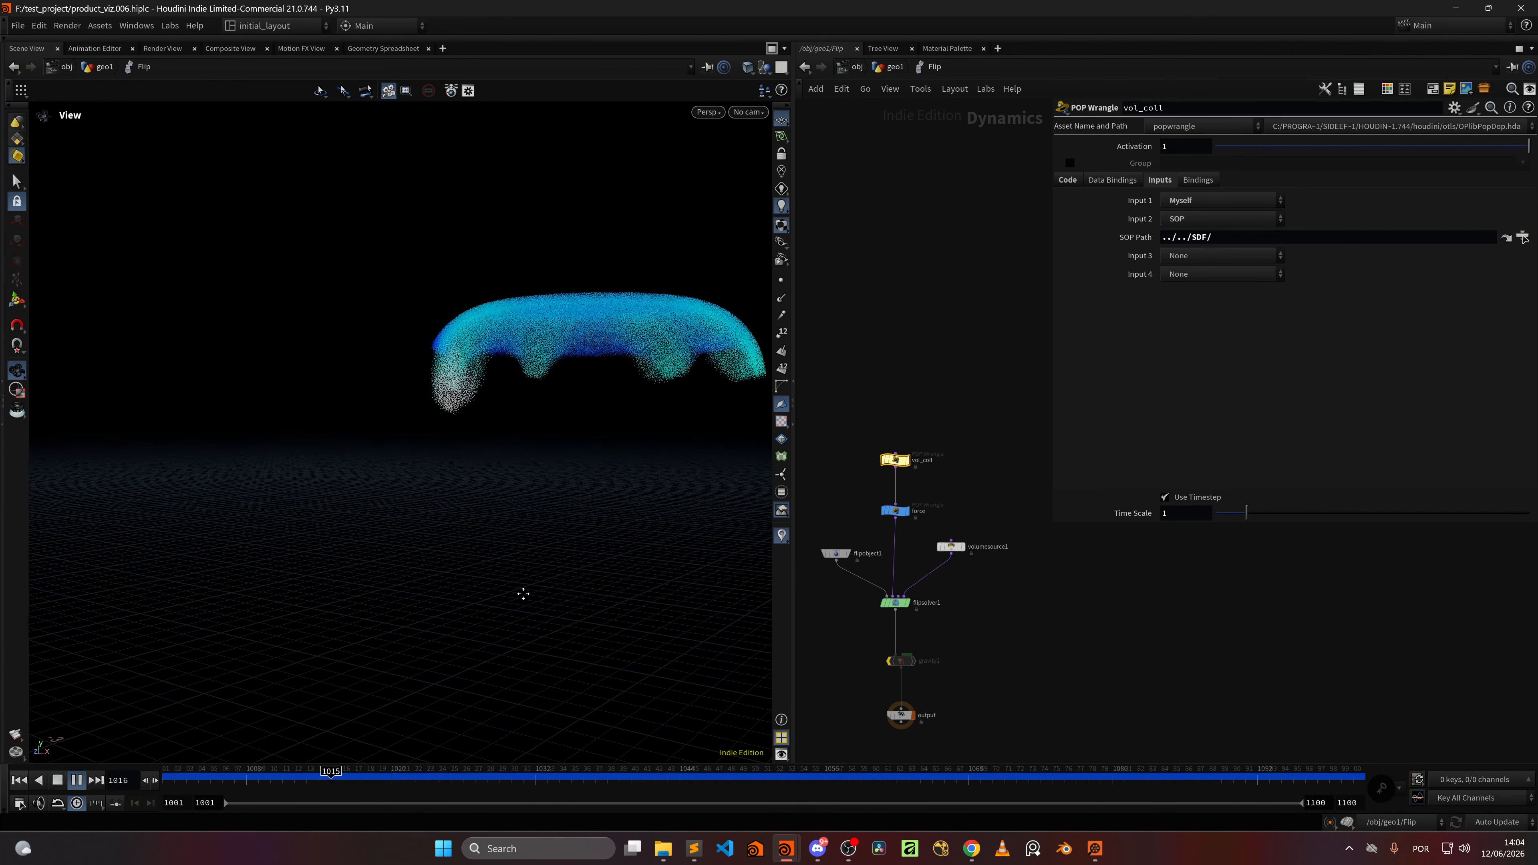
{"action": "middle_click_drag", "start_coordinate": [522, 591], "coordinate": [484, 497]}
{"action": "left_click_drag", "start_coordinate": [484, 498], "coordinate": [446, 532]}
{"action": "left_click_drag", "start_coordinate": [442, 702], "coordinate": [391, 564]}
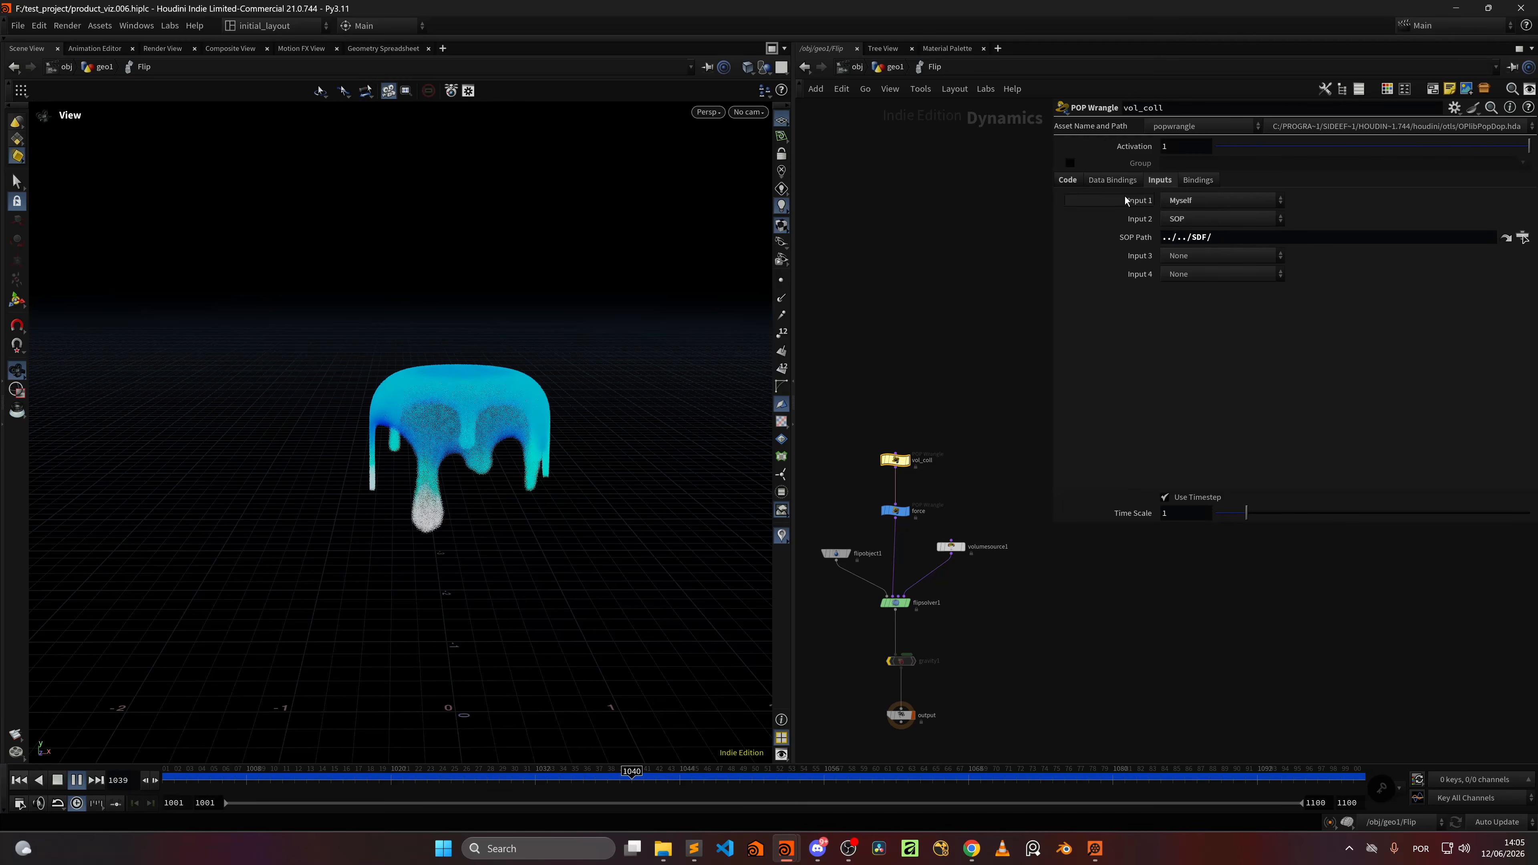
Step: Show the VEX code of vol_coll and examine the thickness and shape of the drips from several angles during playback
{"action": "left_click", "coordinate": [1067, 180]}
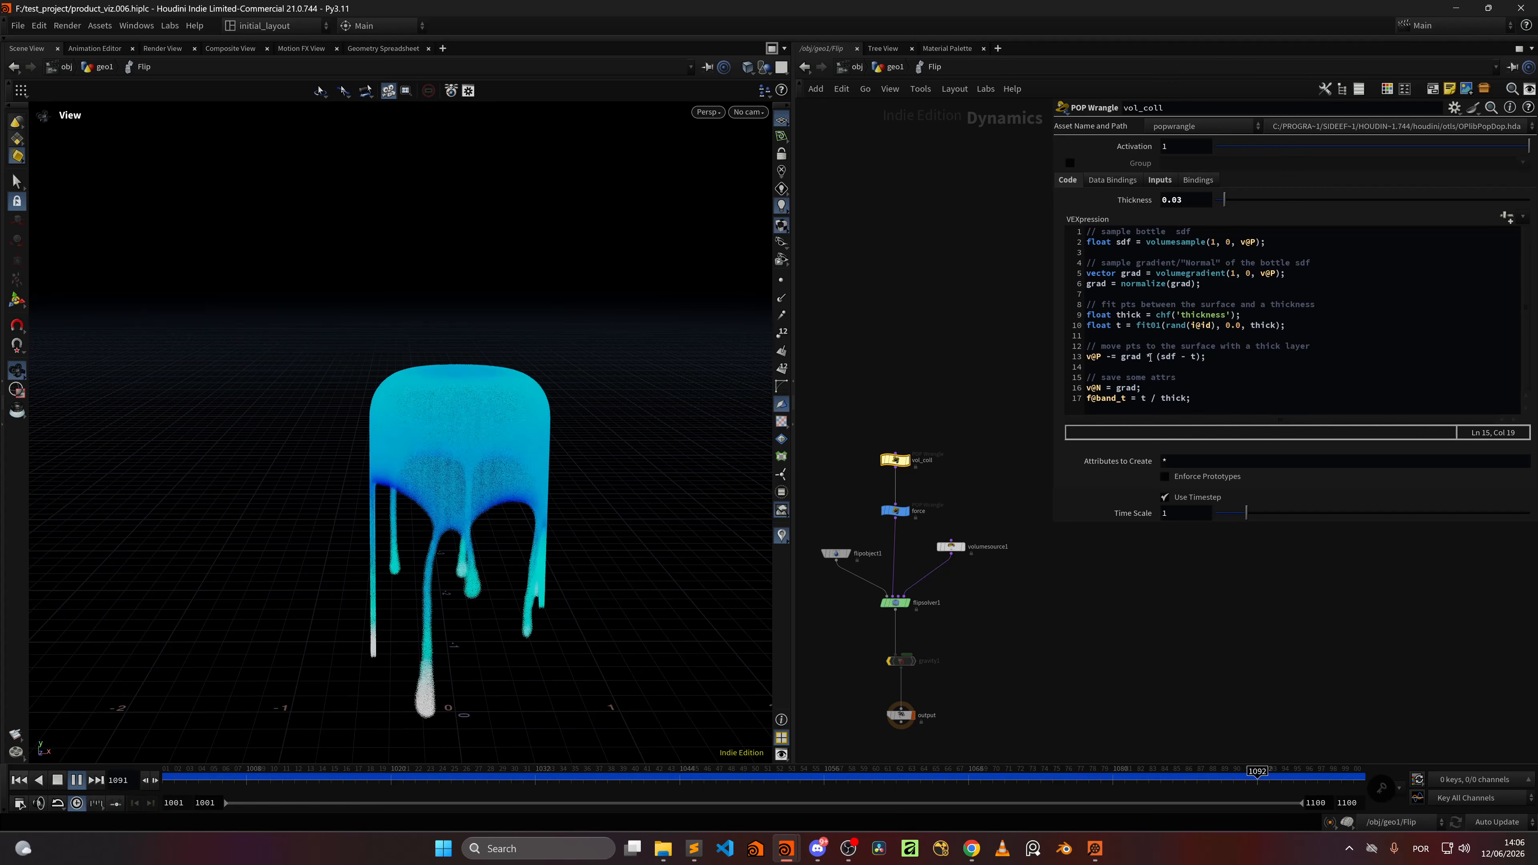
{"action": "right_click_drag", "start_coordinate": [494, 443], "coordinate": [419, 474]}
{"action": "left_click_drag", "start_coordinate": [419, 474], "coordinate": [610, 563]}
{"action": "middle_click_drag", "start_coordinate": [611, 563], "coordinate": [380, 231]}
{"action": "left_click_drag", "start_coordinate": [380, 230], "coordinate": [529, 378]}
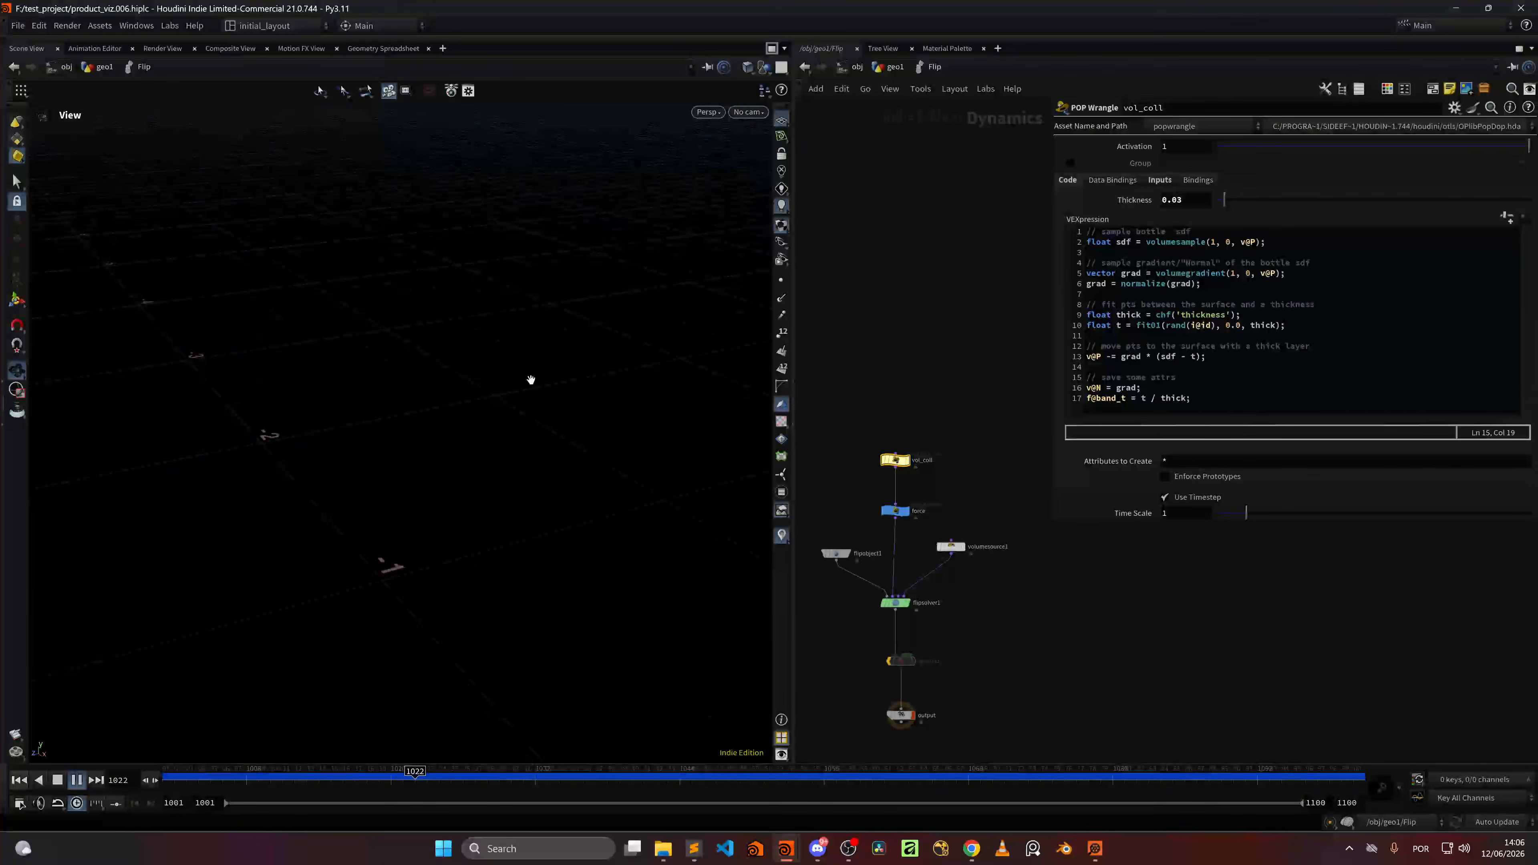
{"action": "right_click_drag", "start_coordinate": [528, 378], "coordinate": [518, 322]}
{"action": "middle_click_drag", "start_coordinate": [518, 323], "coordinate": [450, 545]}
{"action": "left_click_drag", "start_coordinate": [450, 544], "coordinate": [411, 422]}
{"action": "middle_click_drag", "start_coordinate": [411, 422], "coordinate": [406, 468]}
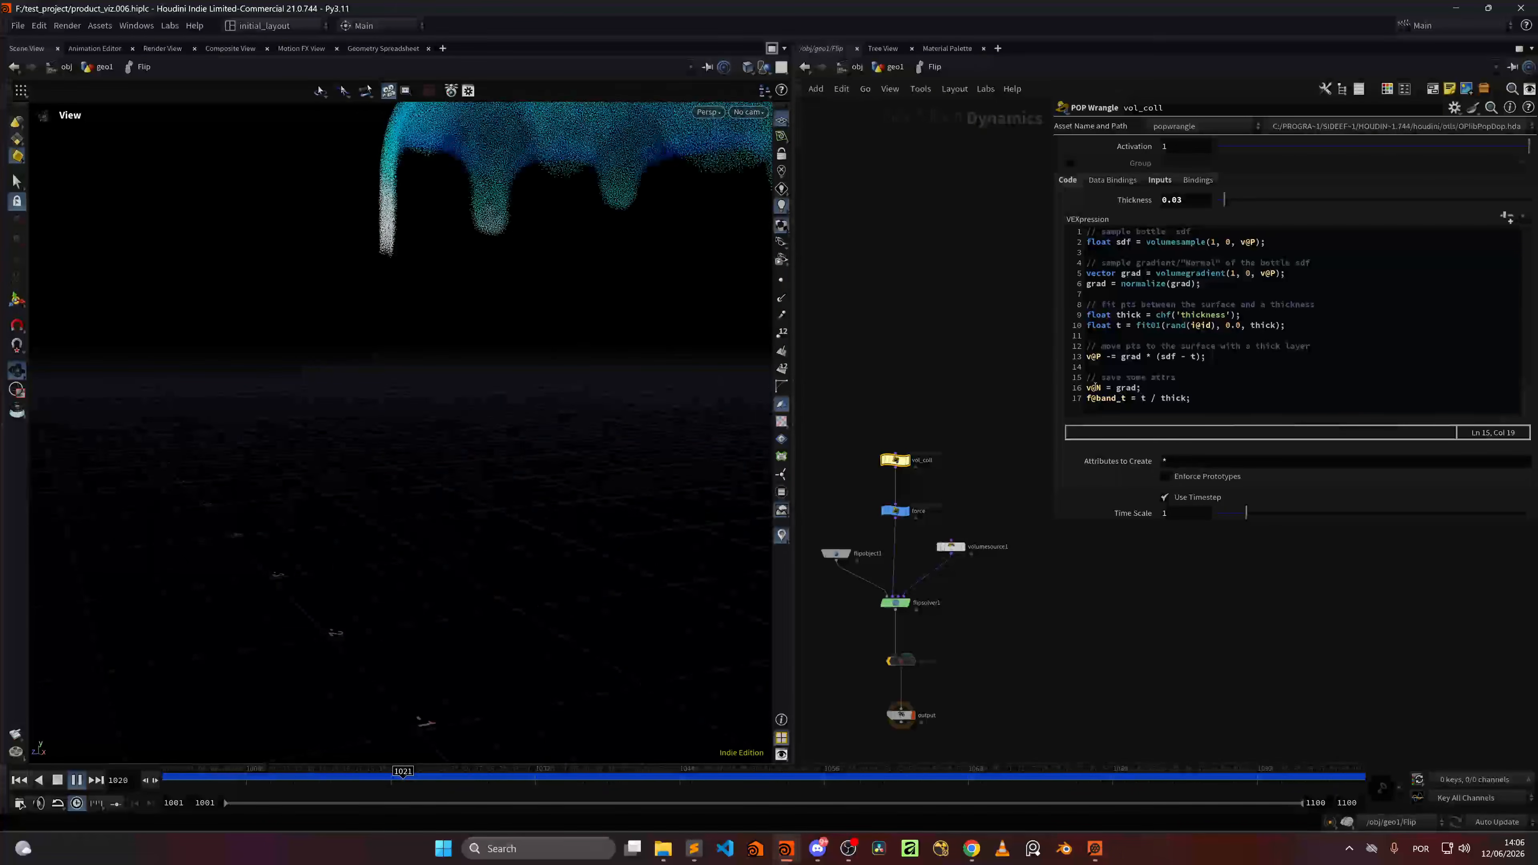
{"action": "right_click_drag", "start_coordinate": [583, 481], "coordinate": [418, 495]}
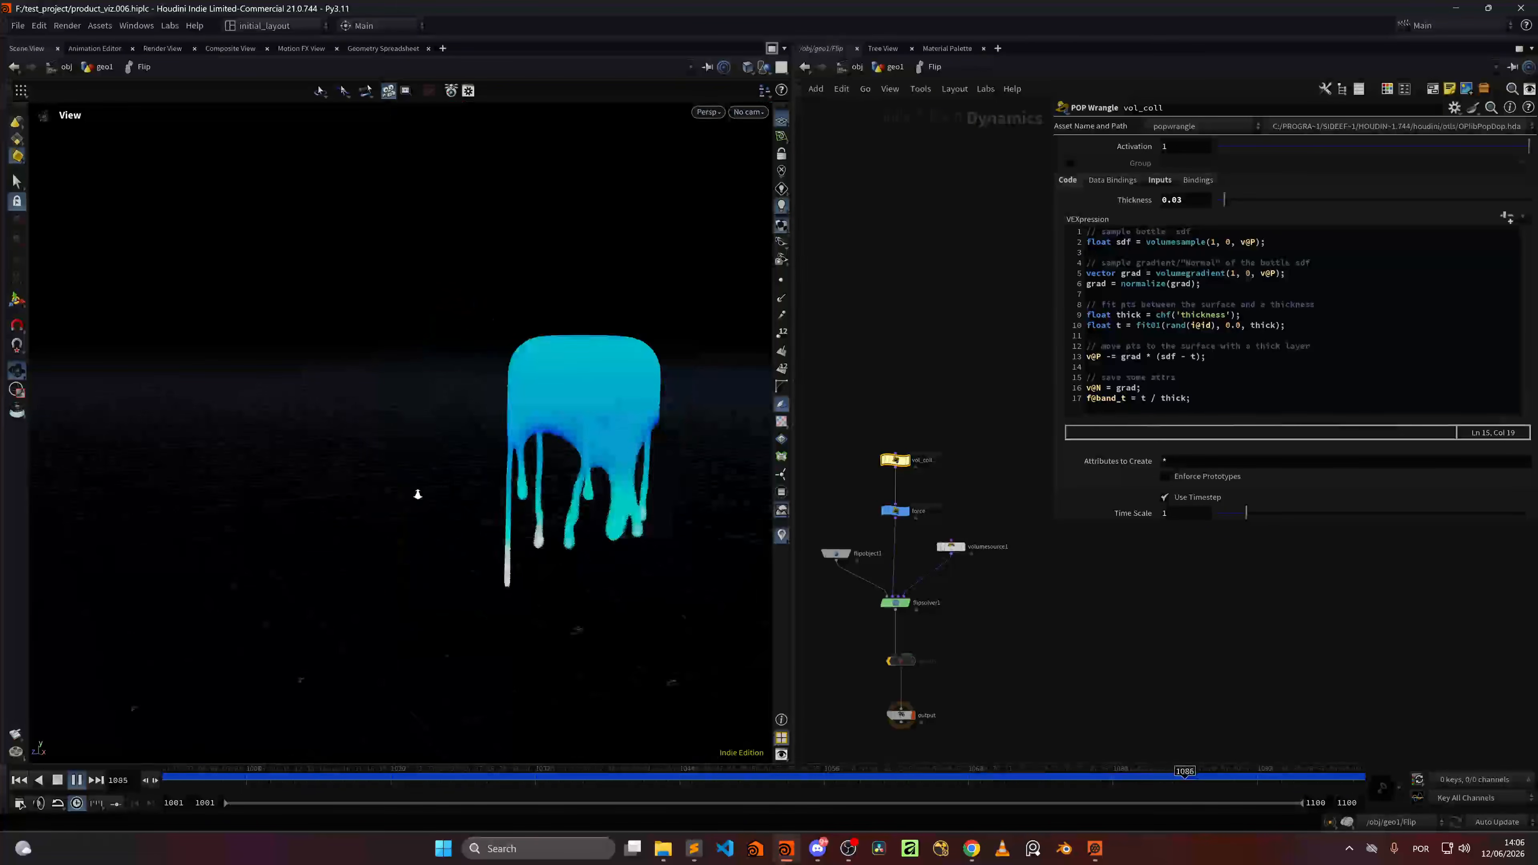
{"action": "left_click_drag", "start_coordinate": [418, 495], "coordinate": [677, 508]}
{"action": "right_click_drag", "start_coordinate": [477, 481], "coordinate": [543, 453]}
{"action": "middle_click_drag", "start_coordinate": [484, 493], "coordinate": [408, 518]}
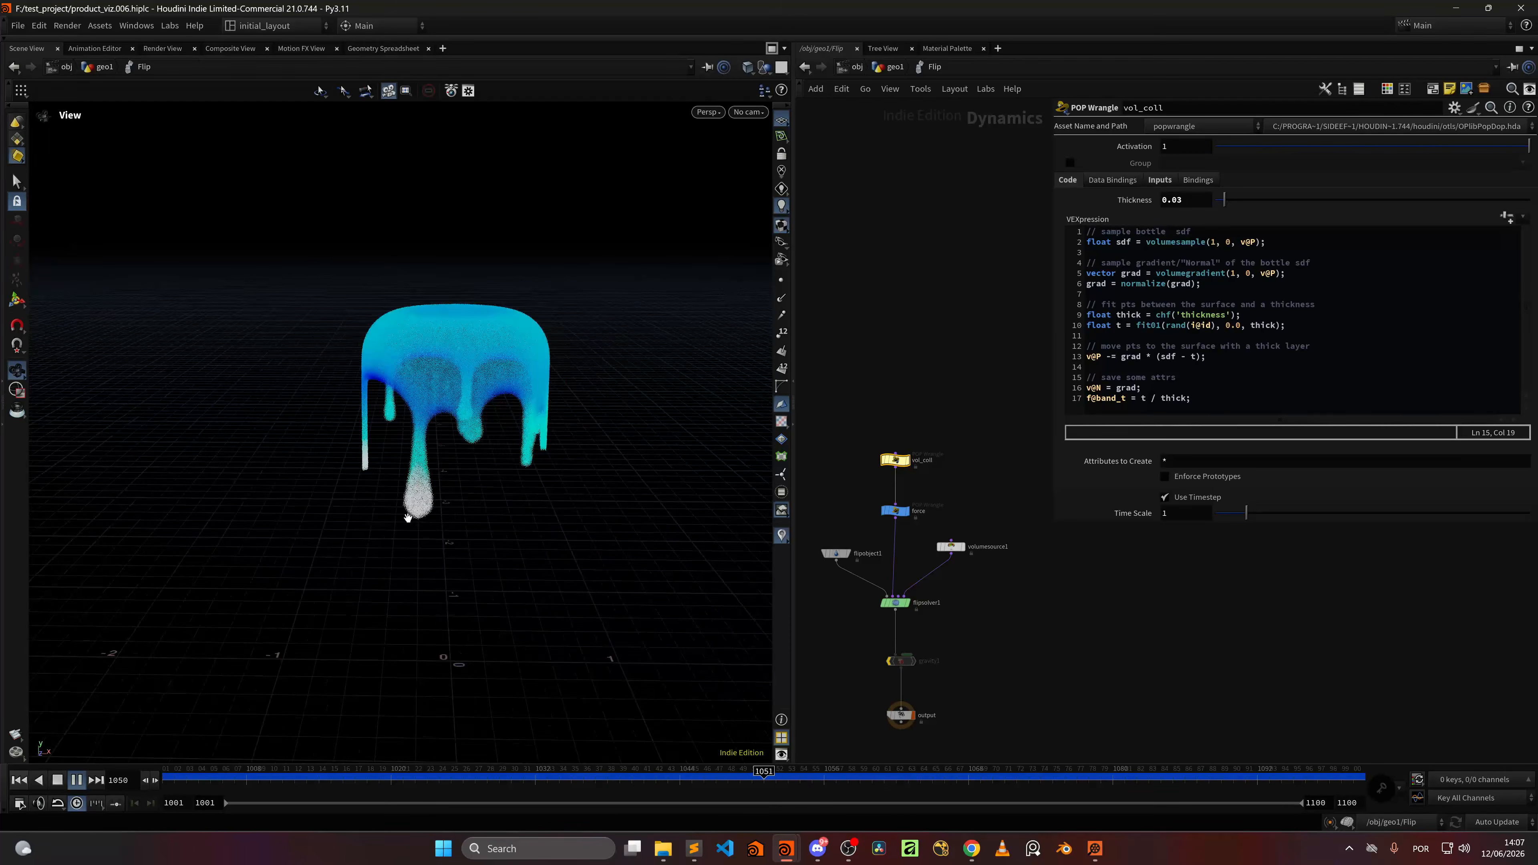
{"action": "right_click_drag", "start_coordinate": [418, 506], "coordinate": [525, 440]}
{"action": "left_click_drag", "start_coordinate": [525, 439], "coordinate": [470, 471]}
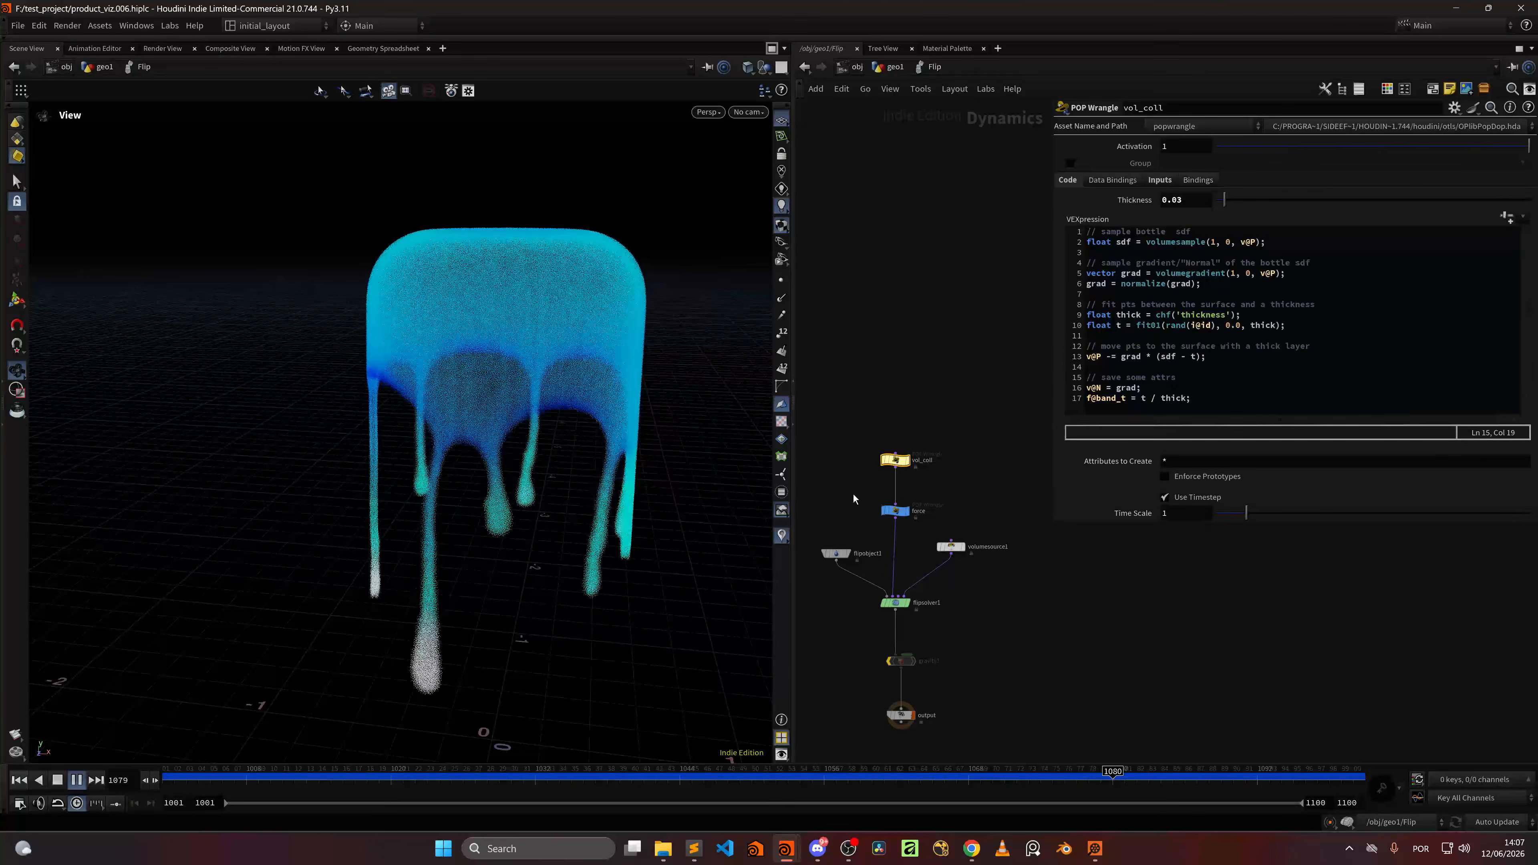
Step: Compare the VEX code of the force POP wrangle with the settings of the bypassed gravity1 node
{"action": "left_click", "coordinate": [894, 511]}
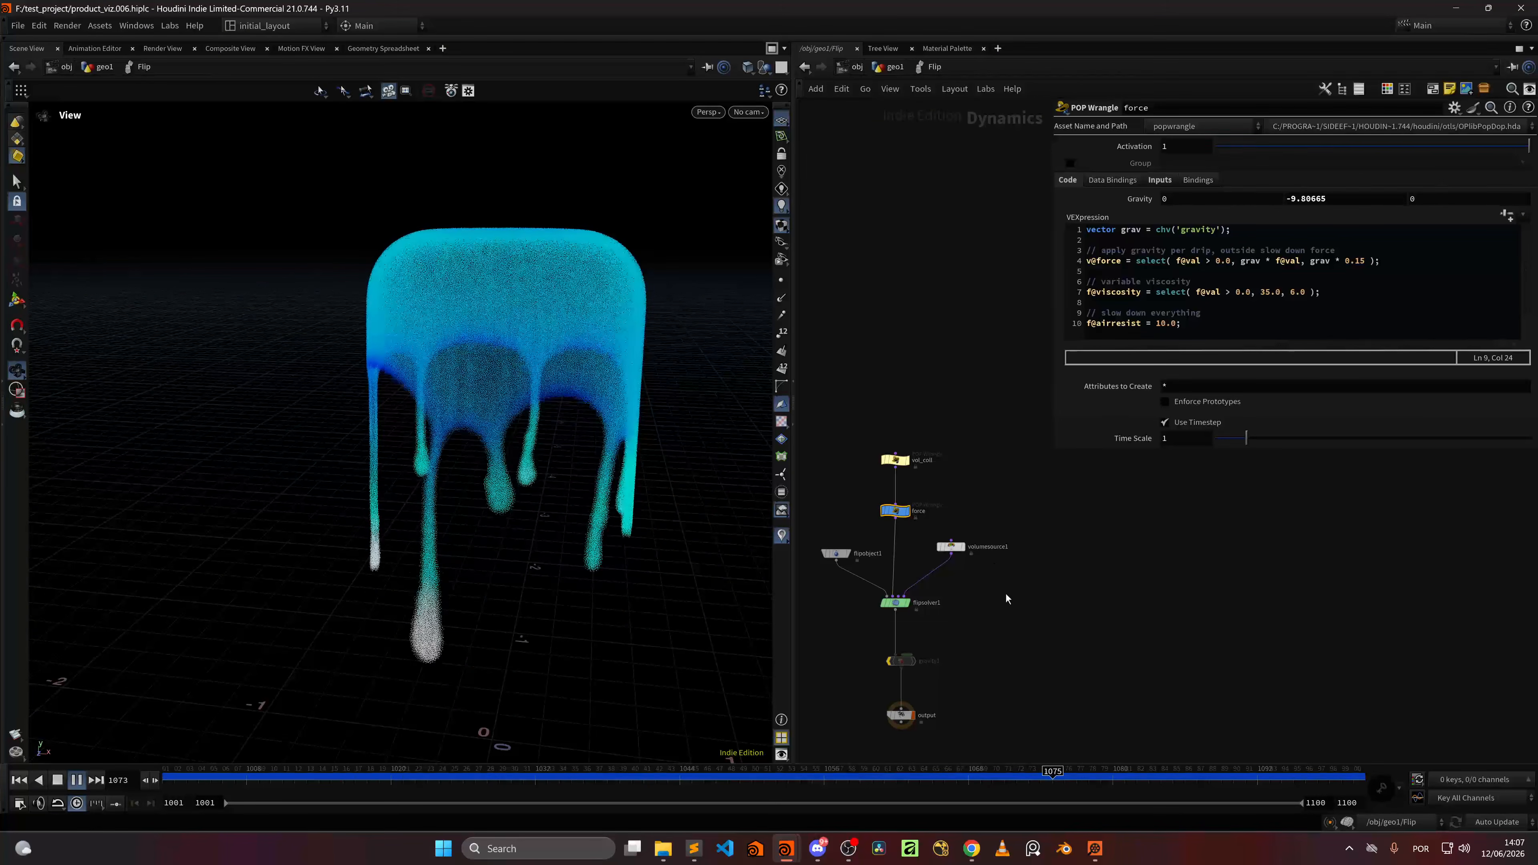
{"action": "left_click", "coordinate": [900, 661]}
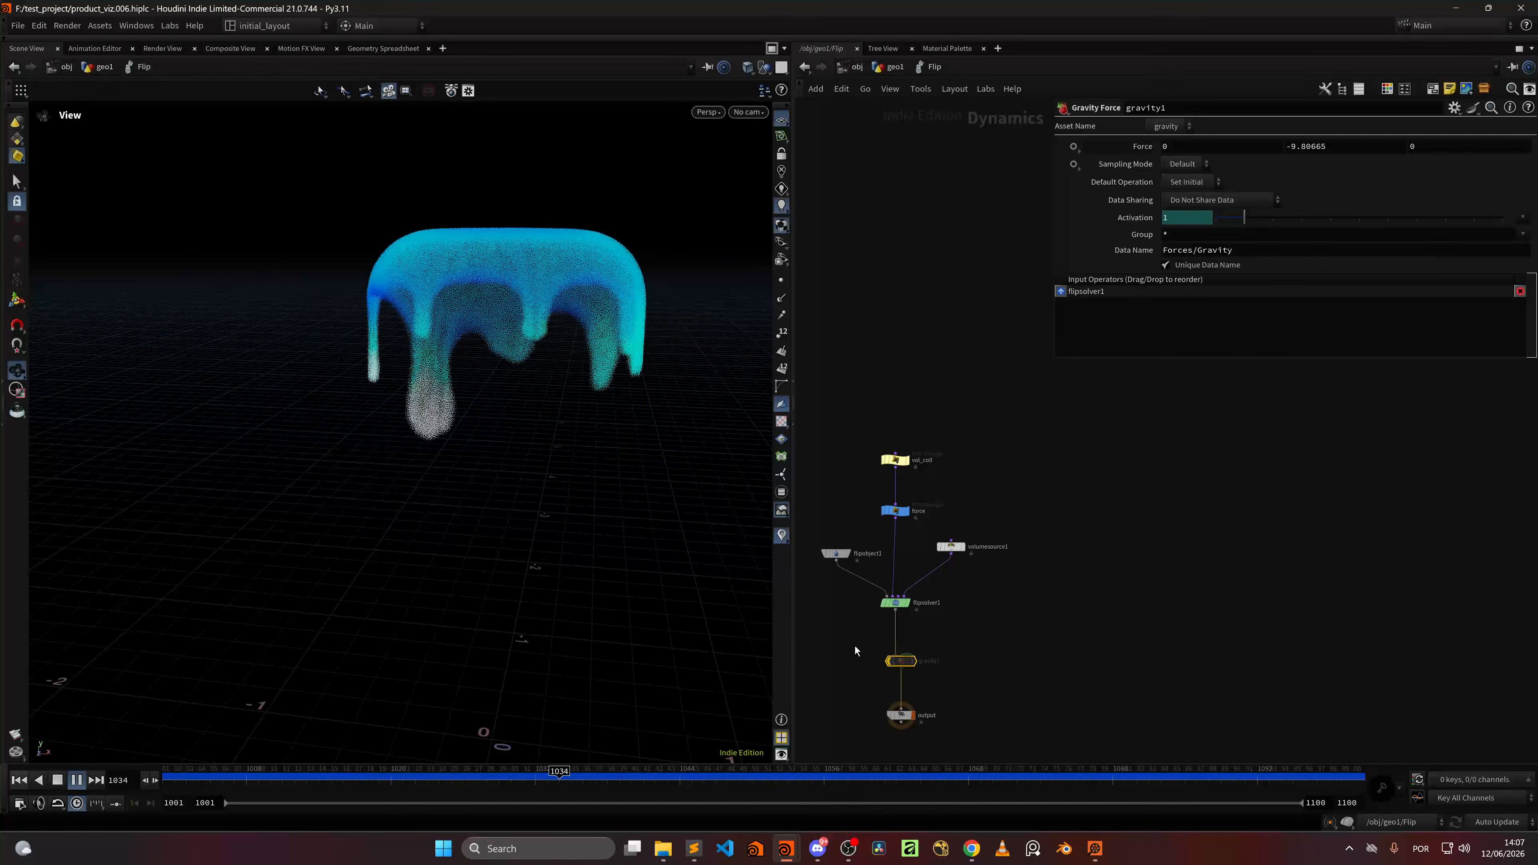
{"action": "left_click_drag", "start_coordinate": [859, 485], "coordinate": [921, 533]}
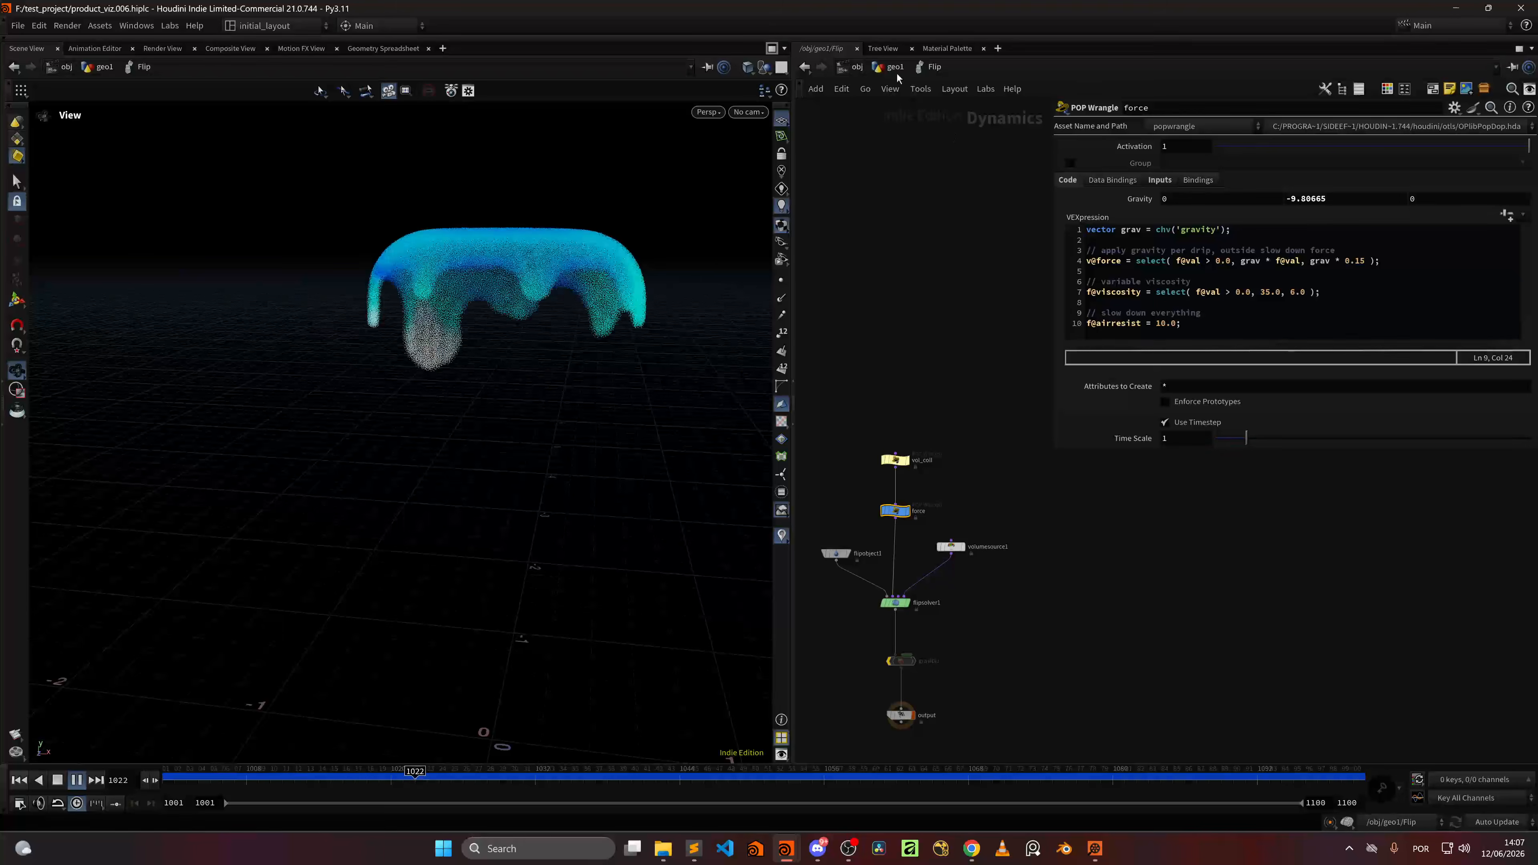
Step: Stop playback, return to frame 1001, and view the source particles from above alongside the force code
{"action": "left_click", "coordinate": [186, 781]}
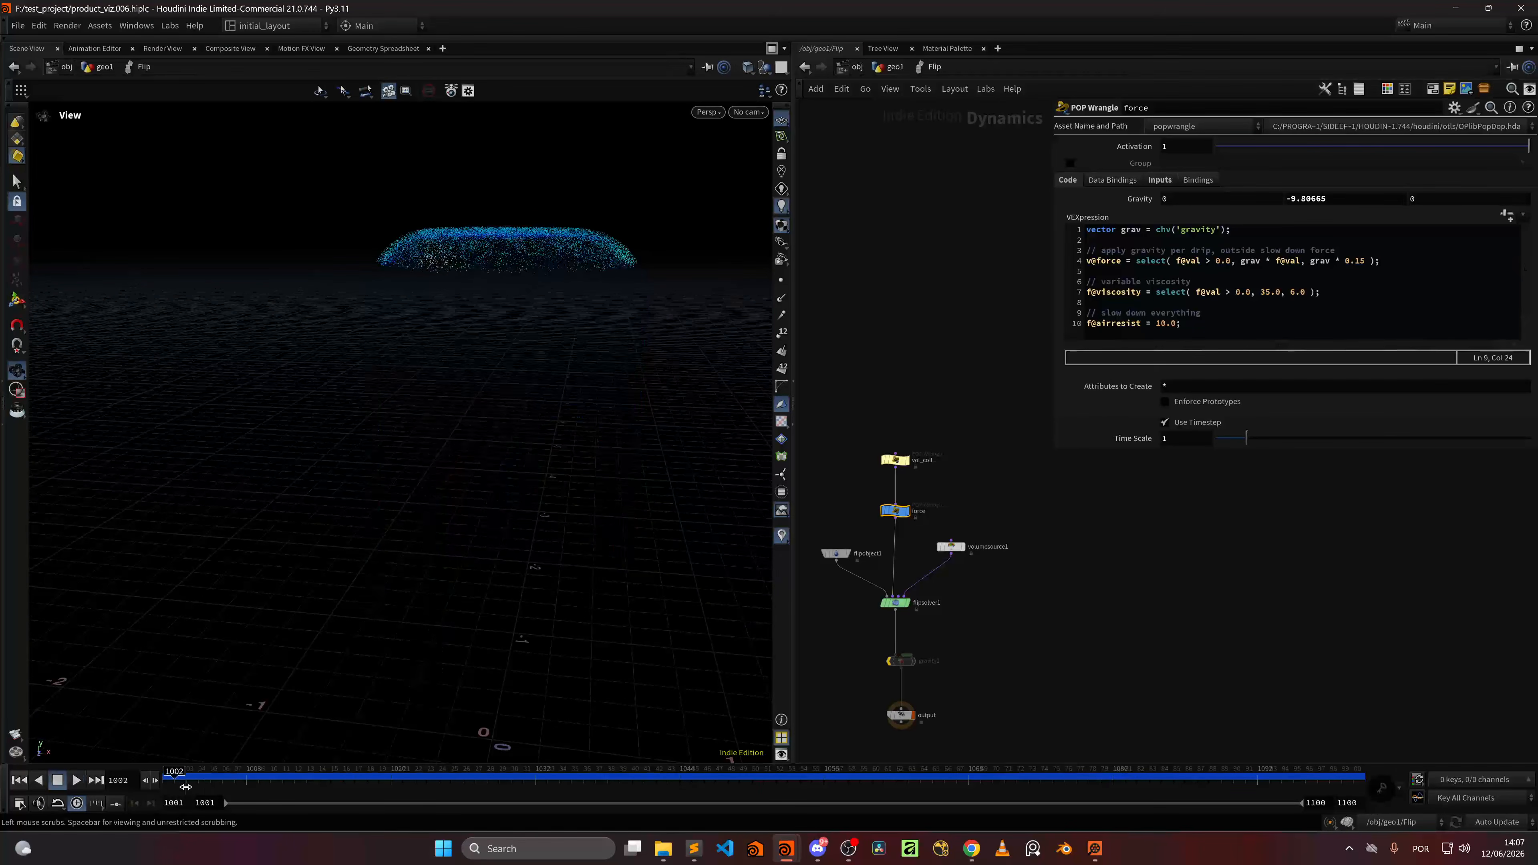
{"action": "left_click_drag", "start_coordinate": [186, 787], "coordinate": [167, 780]}
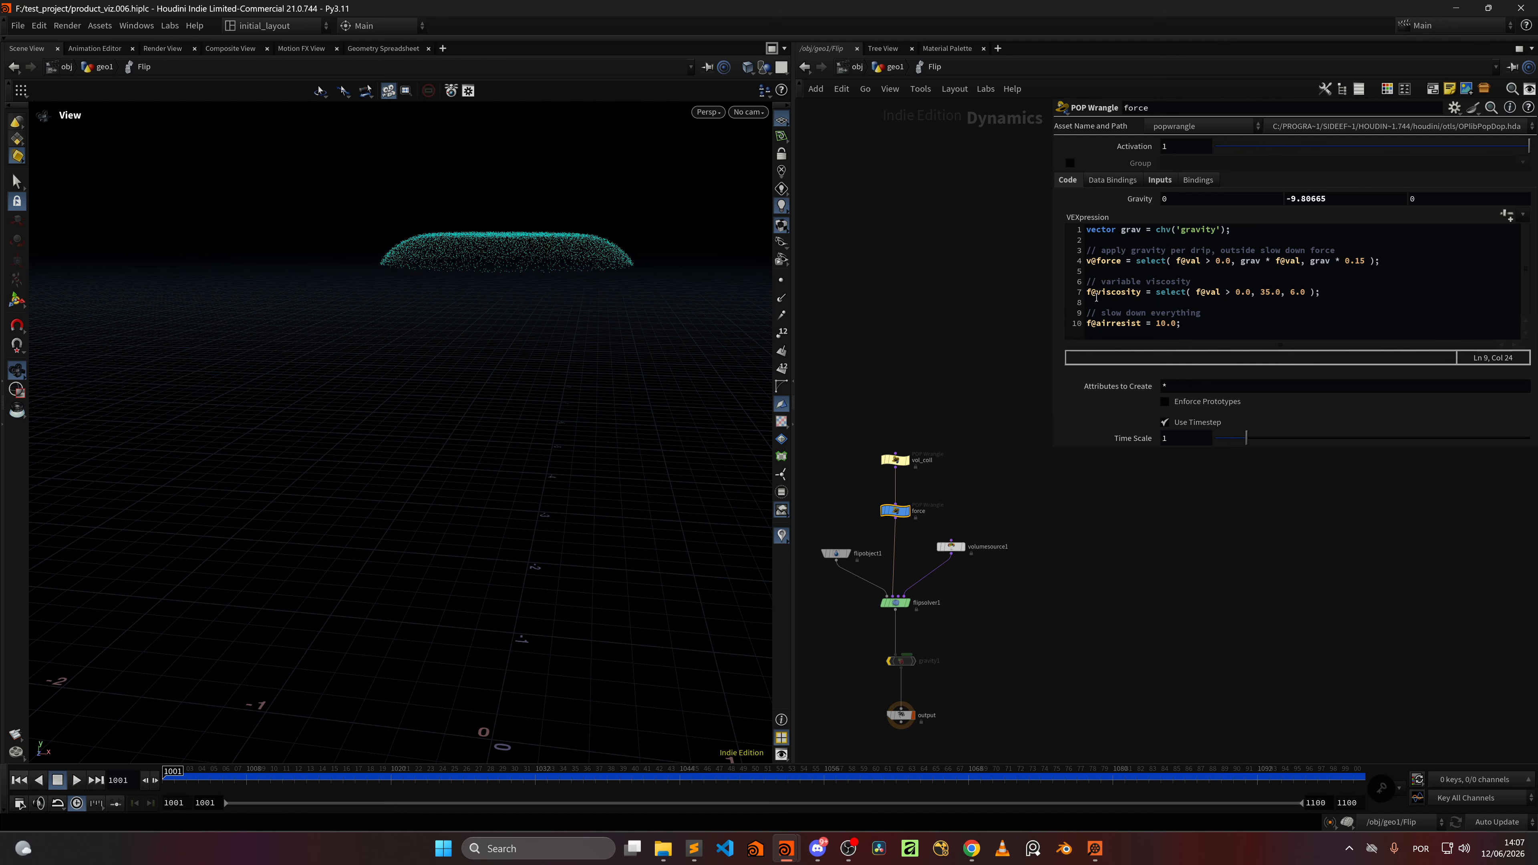
{"action": "left_click_drag", "start_coordinate": [644, 345], "coordinate": [497, 266]}
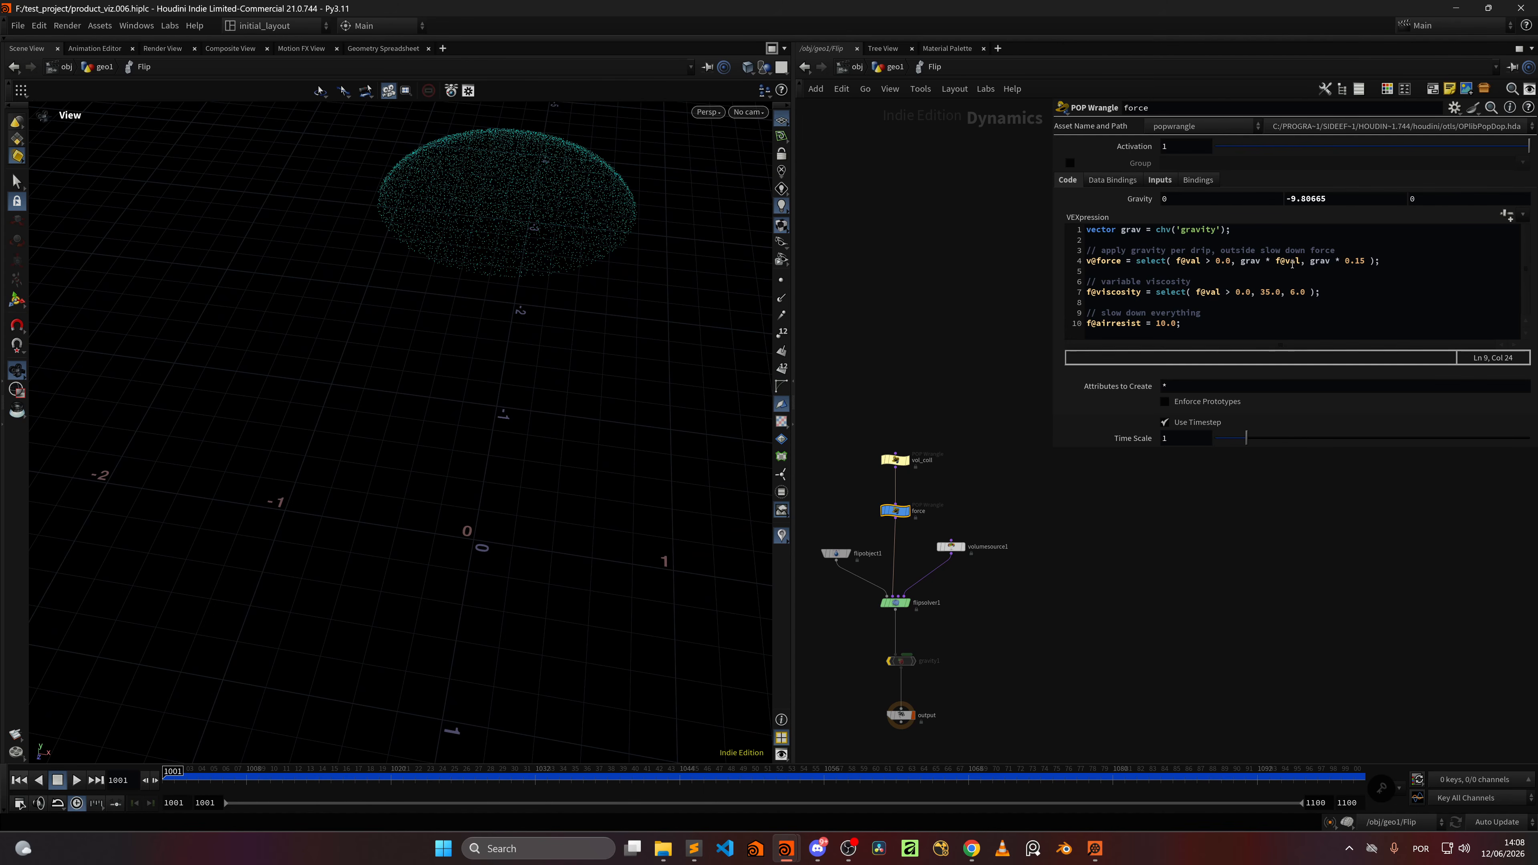
Step: Scrub the simulation from frame 1001 to 1059 and compare the drips with the gravity, viscosity and air resistance lines of the force code
{"action": "scroll", "coordinate": [566, 250], "scroll_direction": "up", "scroll_amount": 3}
{"action": "scroll", "coordinate": [576, 217], "scroll_direction": "up", "scroll_amount": 3}
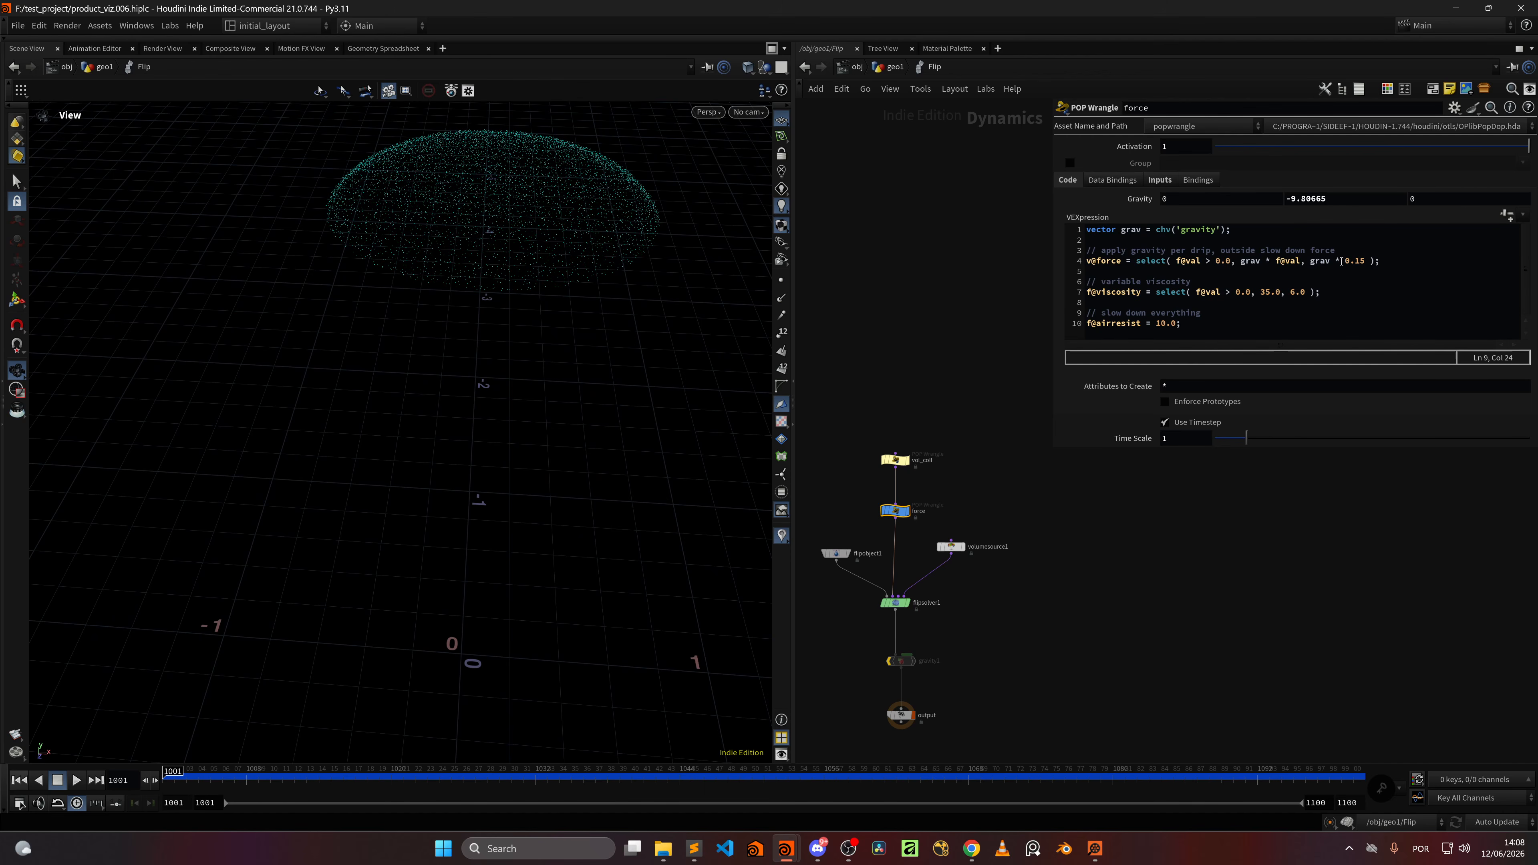
{"action": "left_click_drag", "start_coordinate": [538, 262], "coordinate": [536, 224]}
{"action": "left_click_drag", "start_coordinate": [177, 781], "coordinate": [491, 780]}
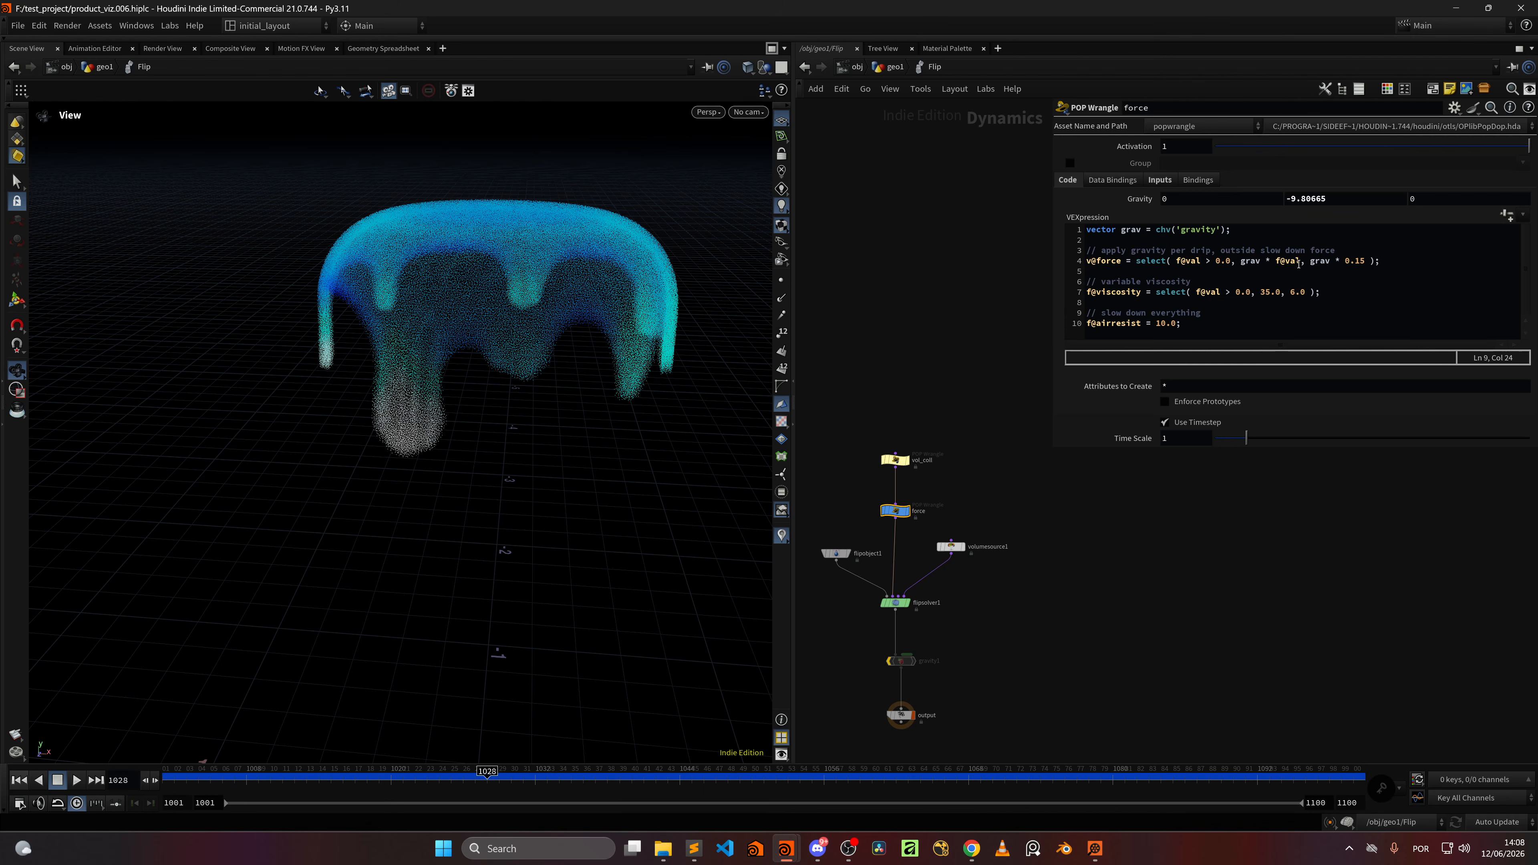
{"action": "left_click_drag", "start_coordinate": [175, 779], "coordinate": [532, 726]}
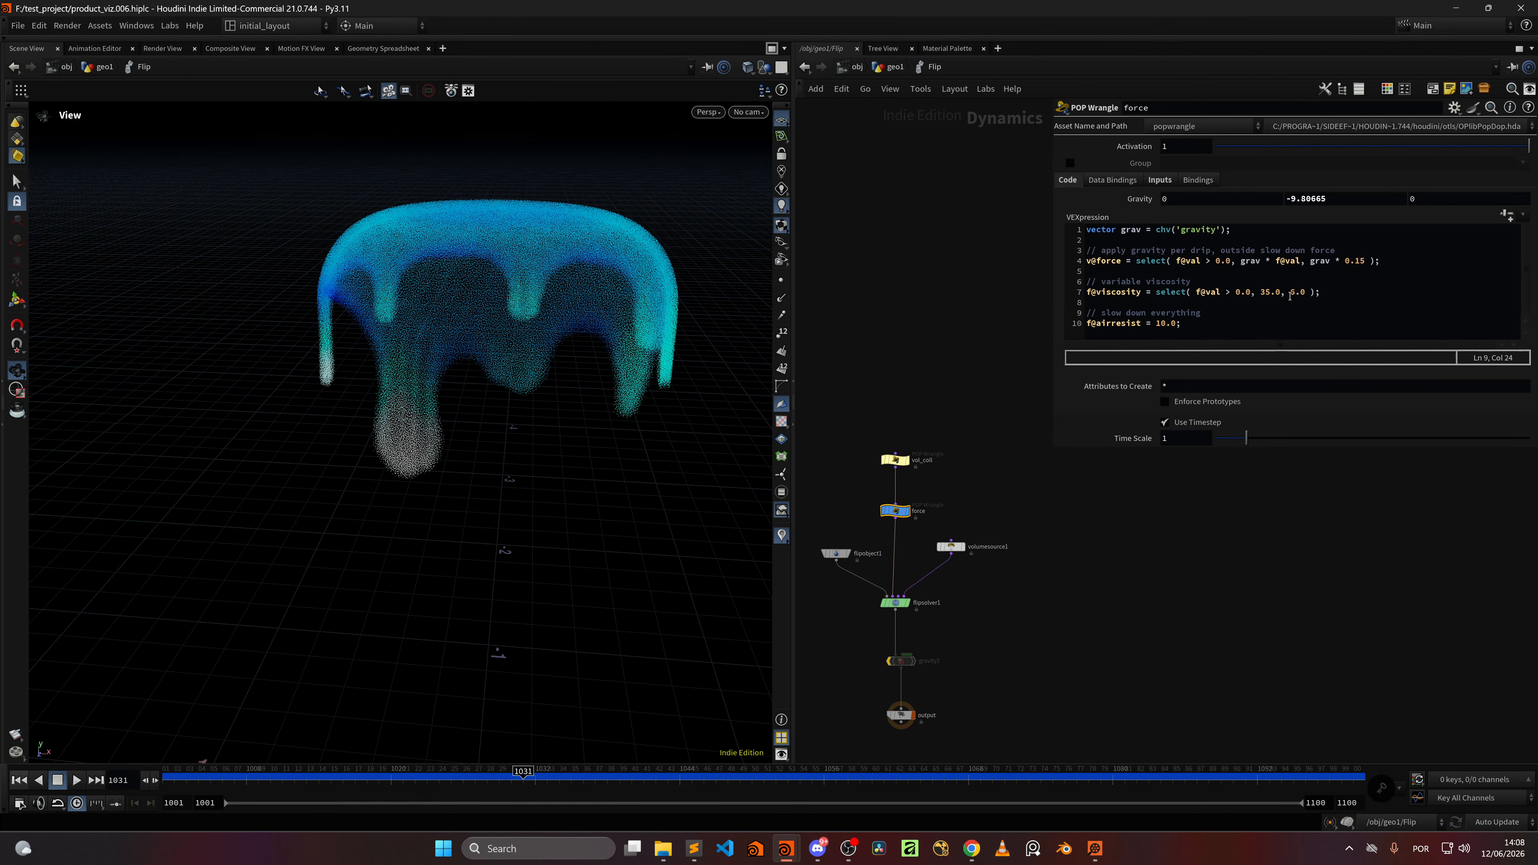
{"action": "left_click_drag", "start_coordinate": [480, 359], "coordinate": [474, 378]}
{"action": "left_click_drag", "start_coordinate": [539, 778], "coordinate": [738, 725]}
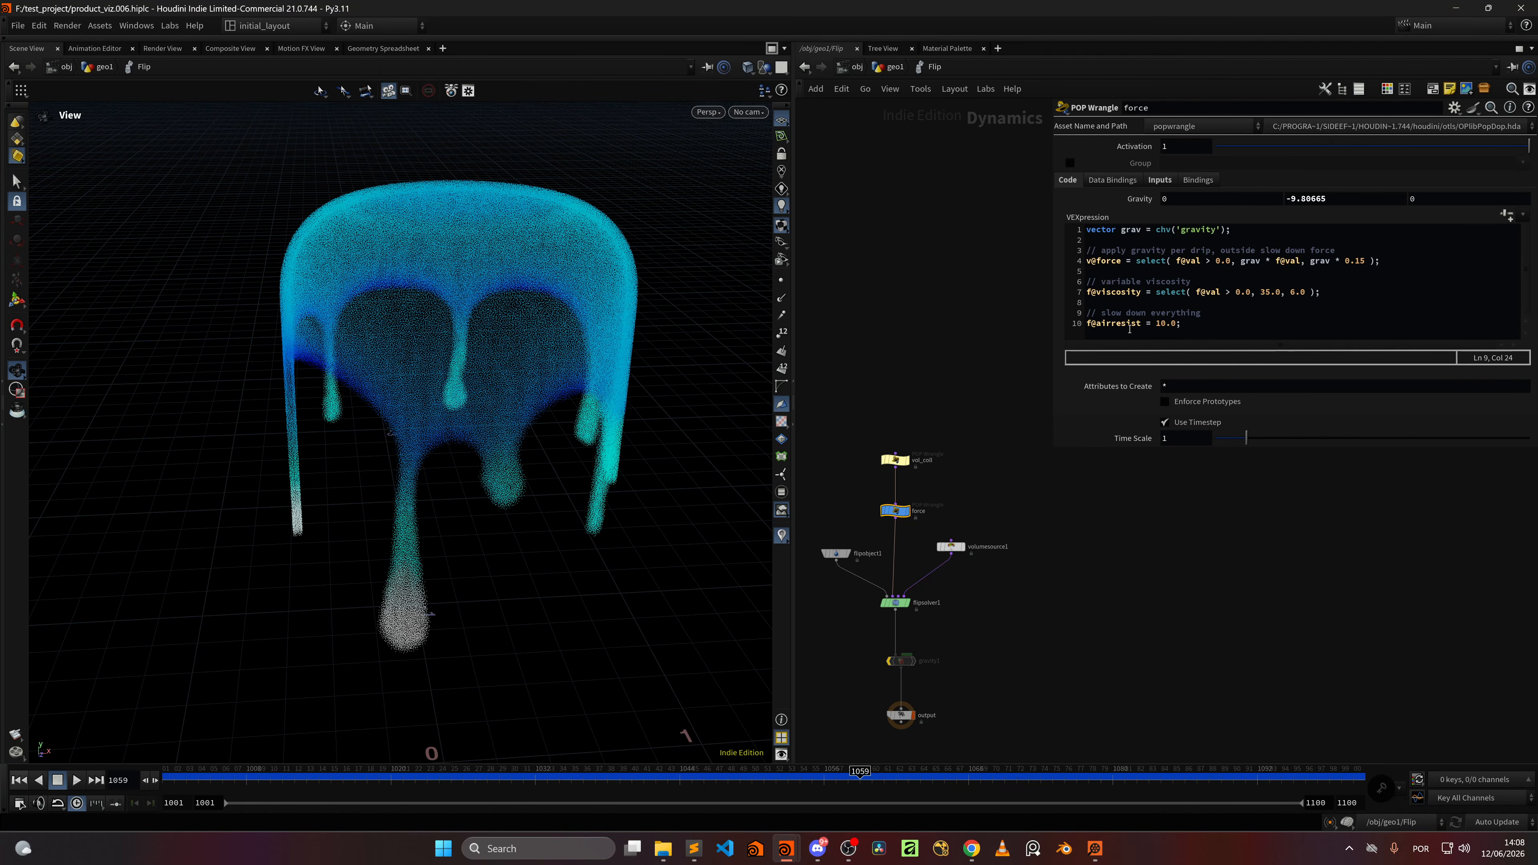
{"action": "middle_click_drag", "start_coordinate": [981, 626], "coordinate": [1022, 549]}
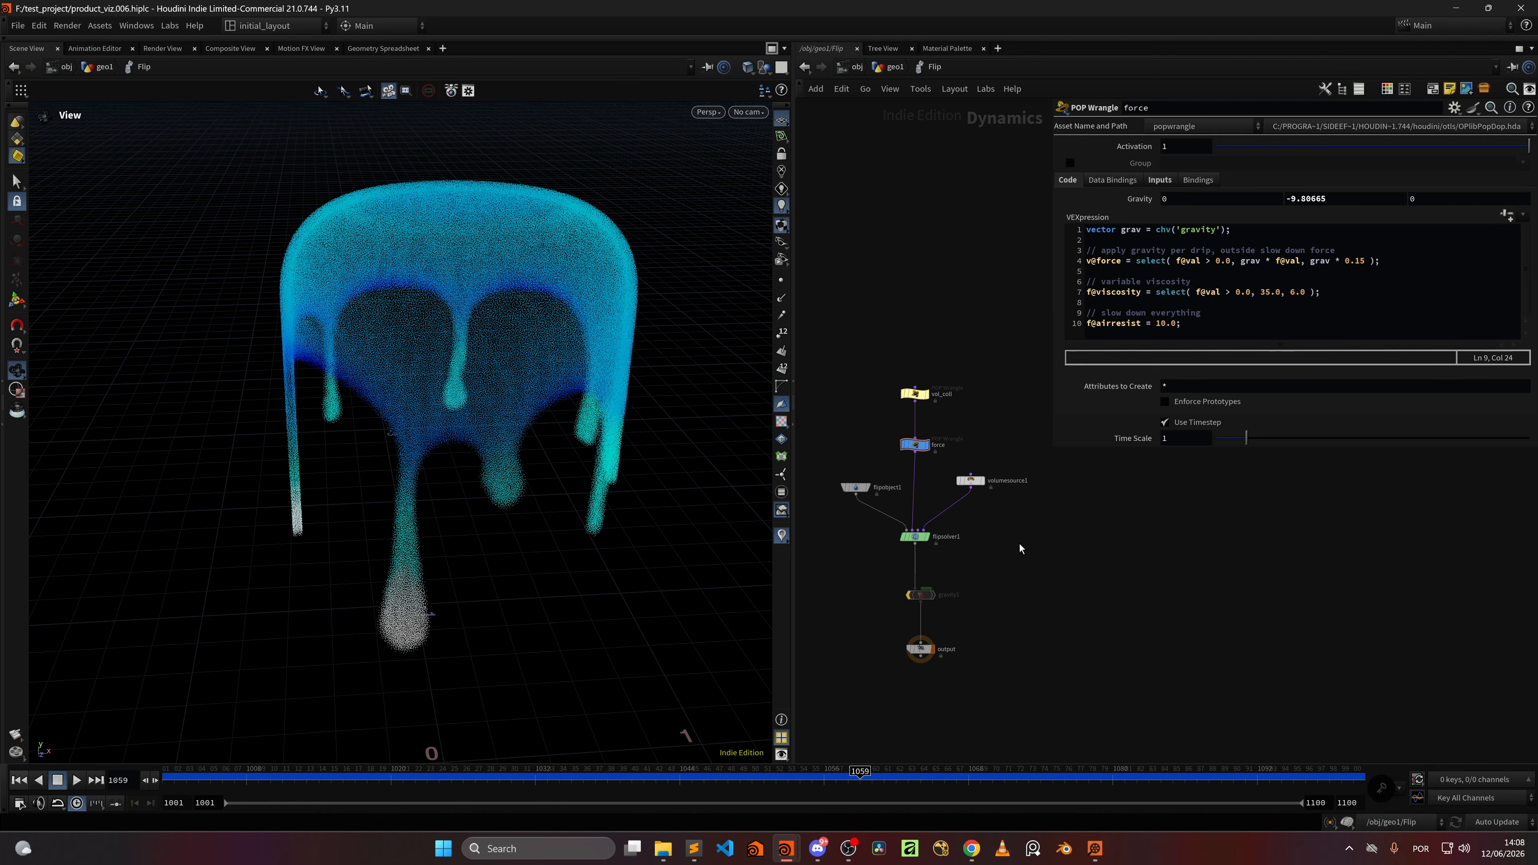
{"action": "key", "text": "Tab"}
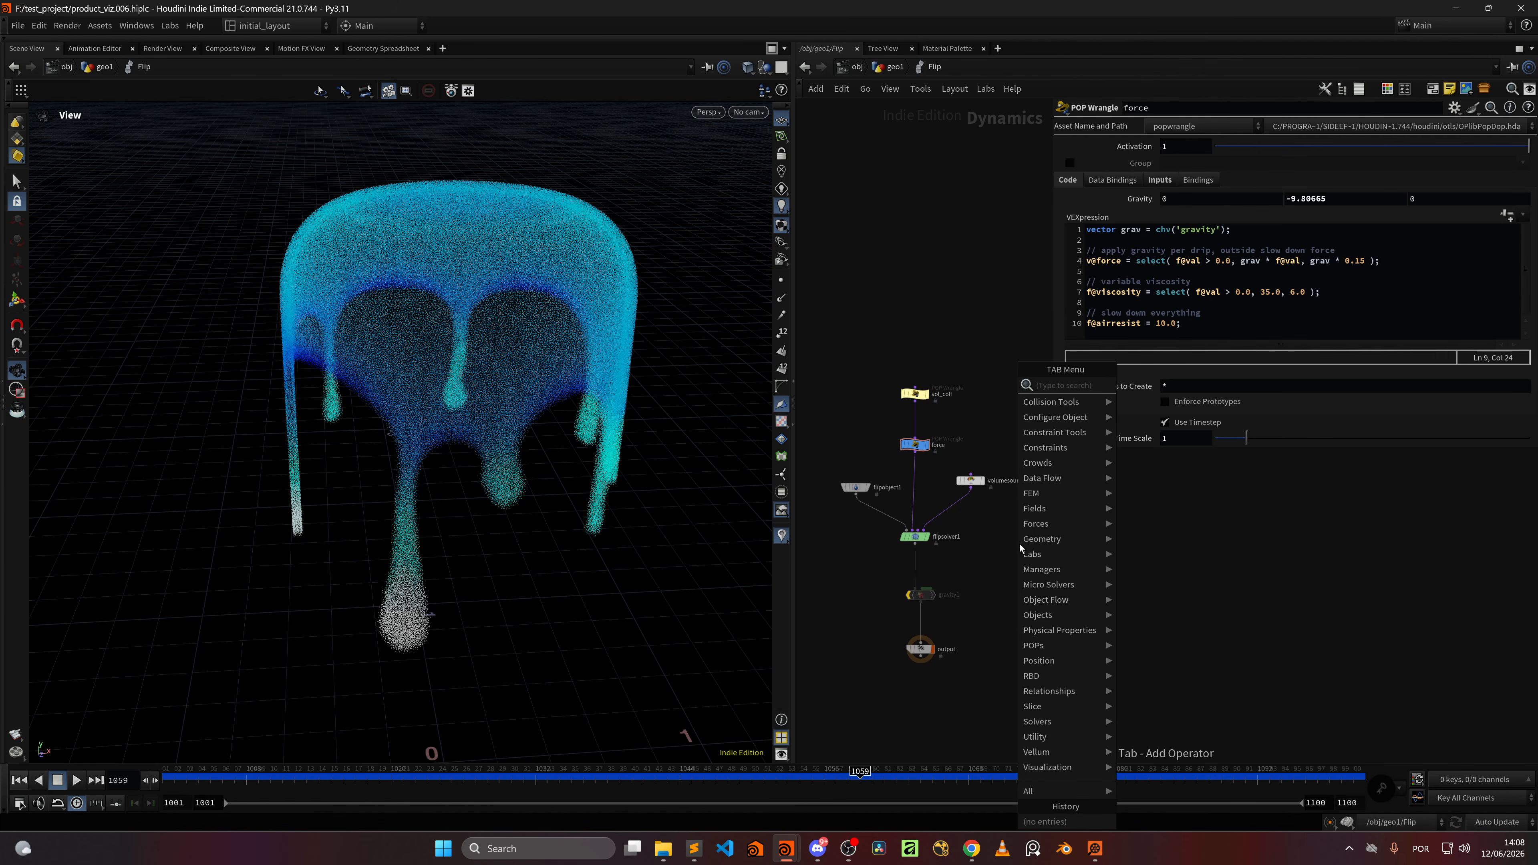
{"action": "type", "text": "popda"}
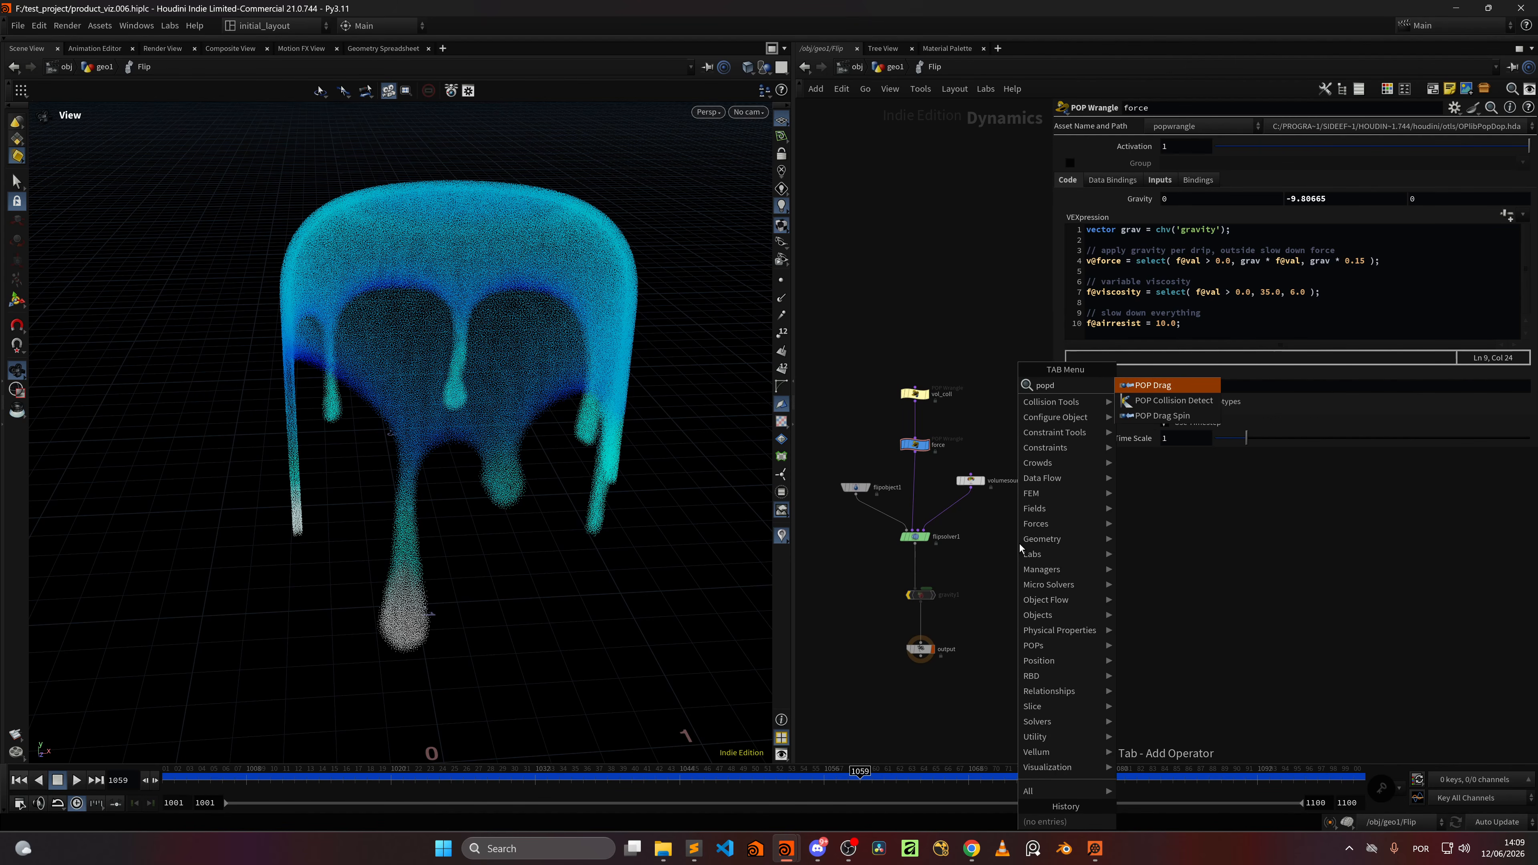
{"action": "key", "text": "BackSpace"}
{"action": "key", "text": "BackSpace"}
{"action": "key", "text": "BackSpace"}
{"action": "key", "text": "BackSpace"}
{"action": "key", "text": "BackSpace"}
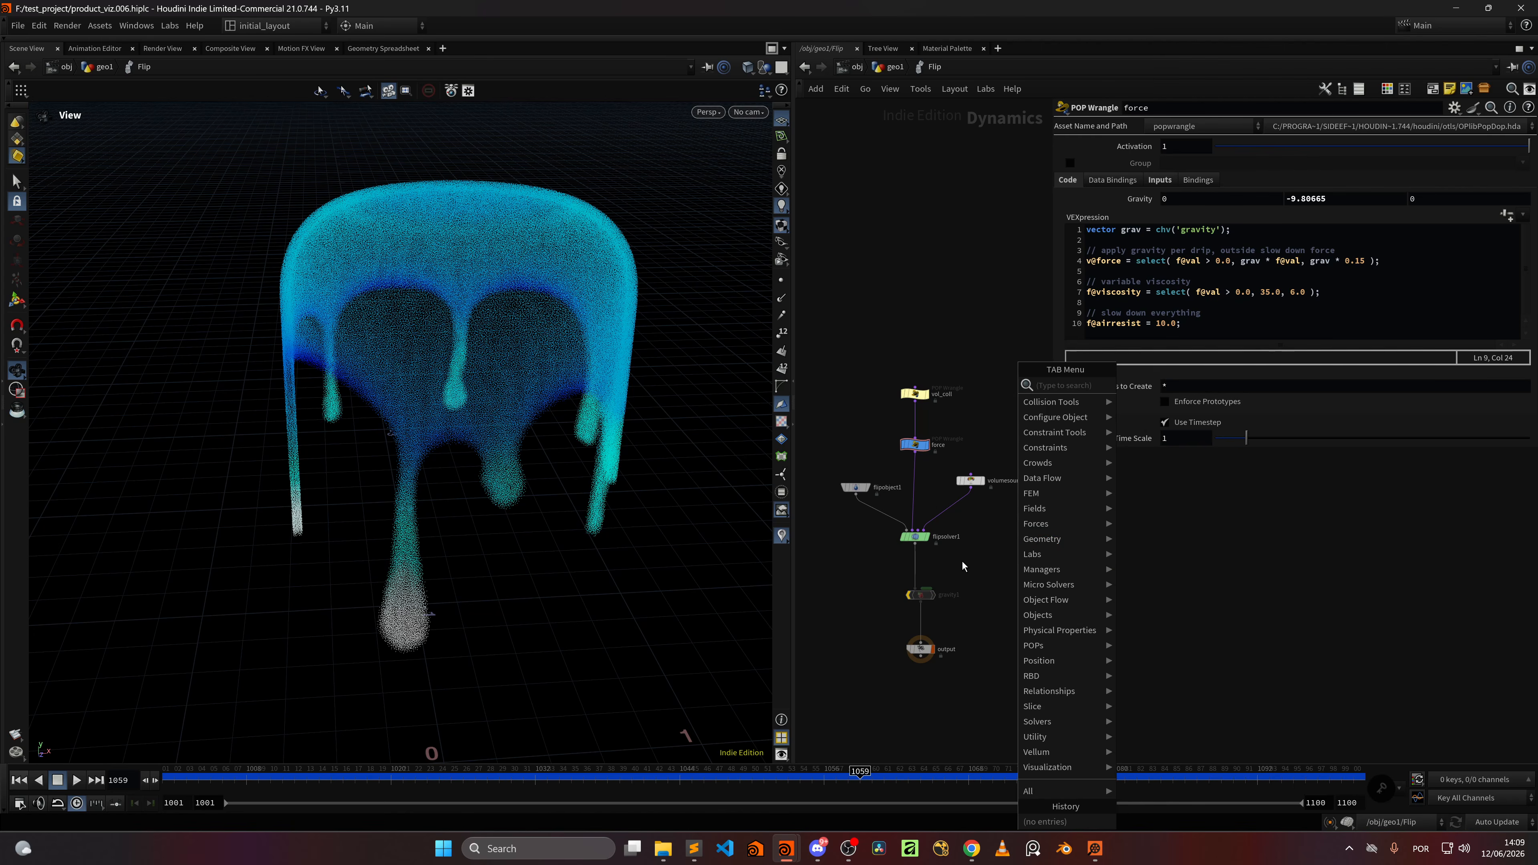
{"action": "key", "text": "Escape"}
Step: Review flipsolver1's substeps, behavior, reseeding and separation settings, plus its surface tension and viscosity options
{"action": "left_click", "coordinate": [914, 536]}
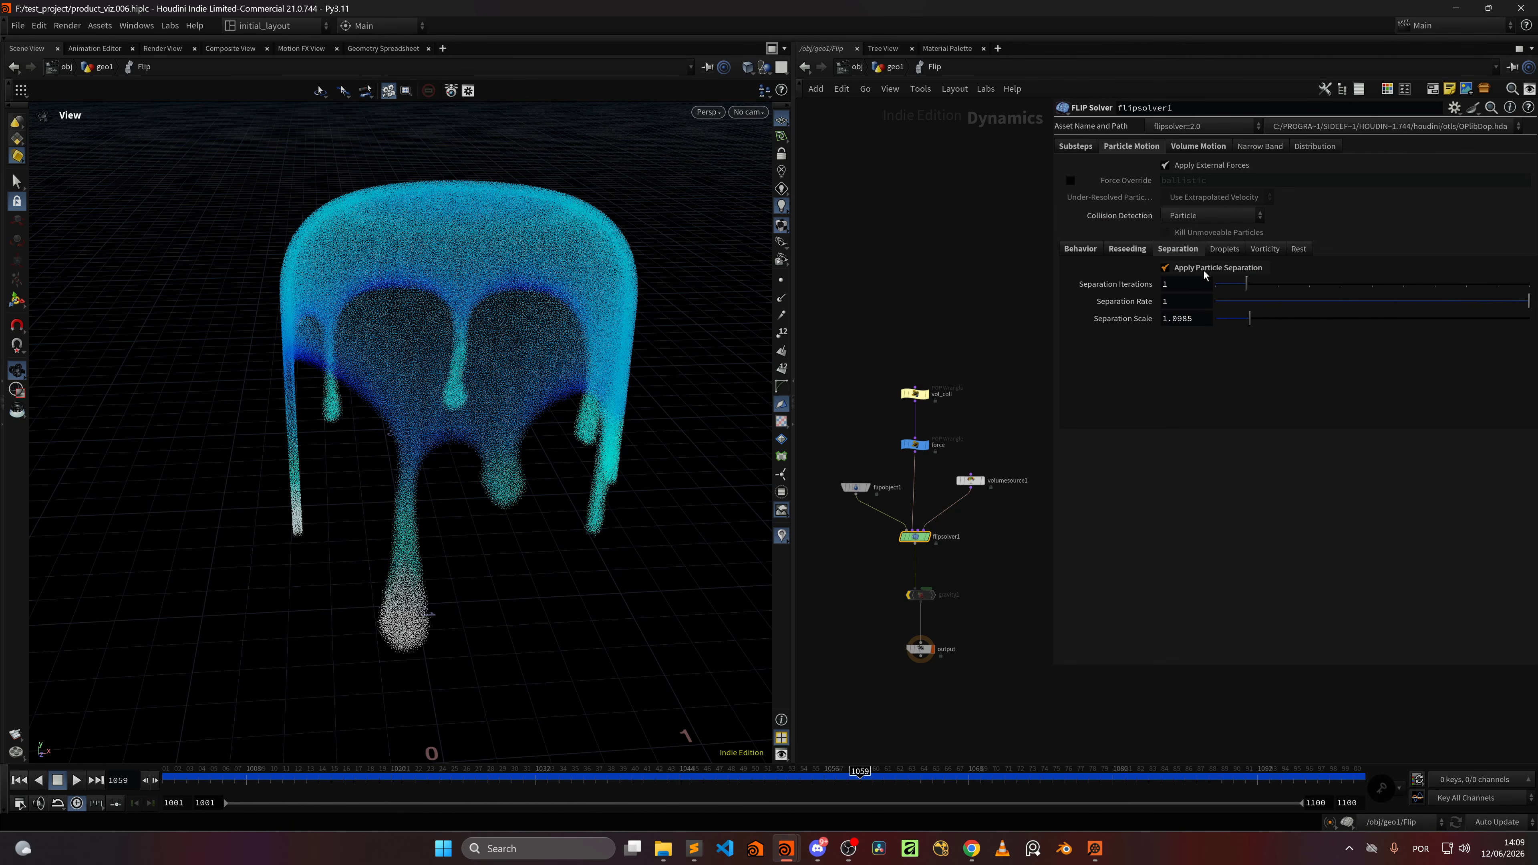
{"action": "left_click", "coordinate": [1126, 248]}
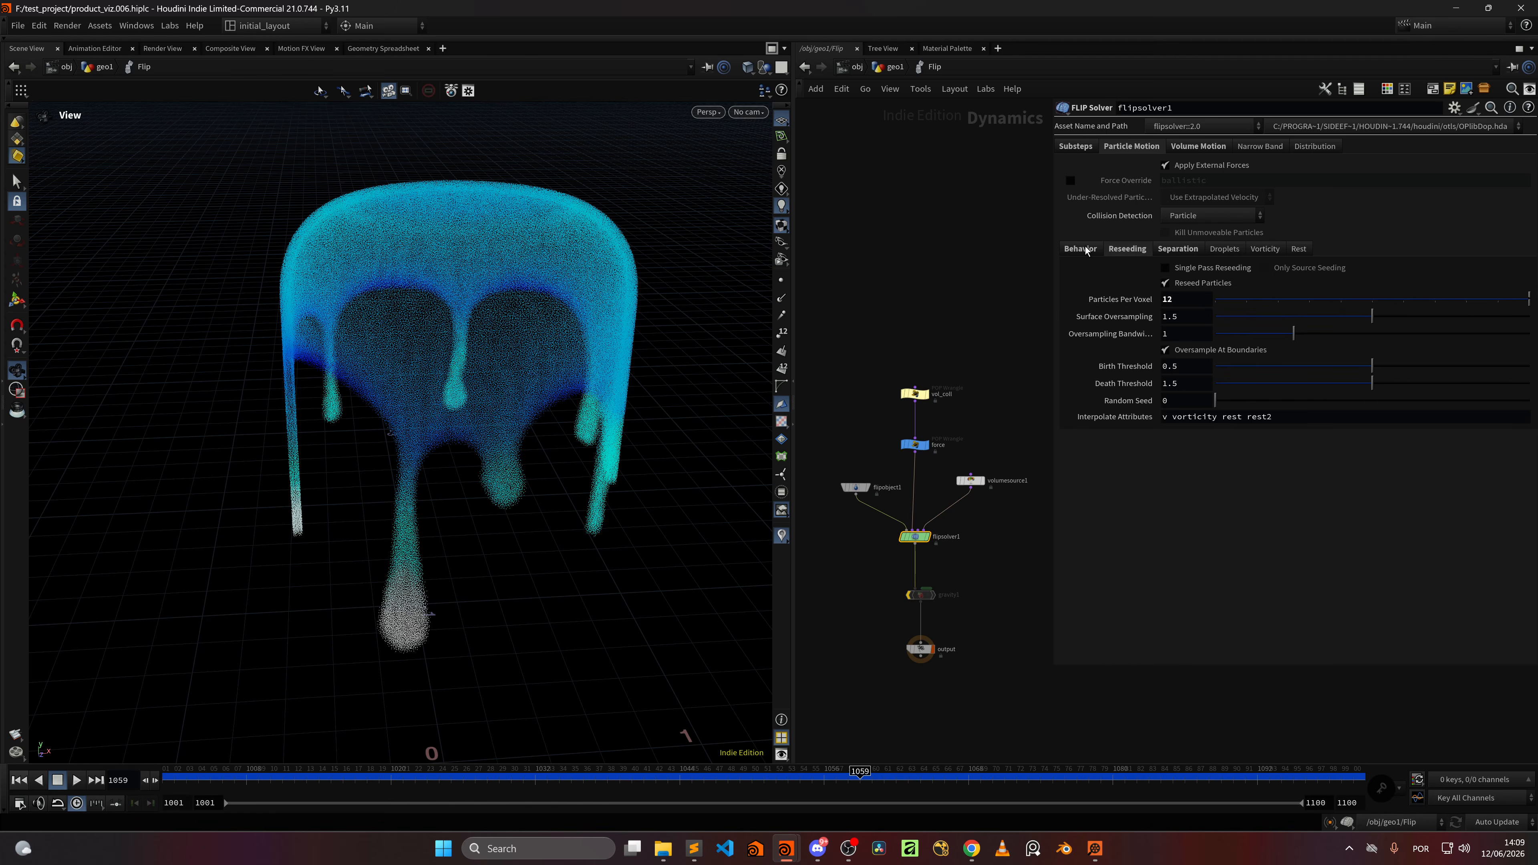
{"action": "left_click", "coordinate": [1076, 147]}
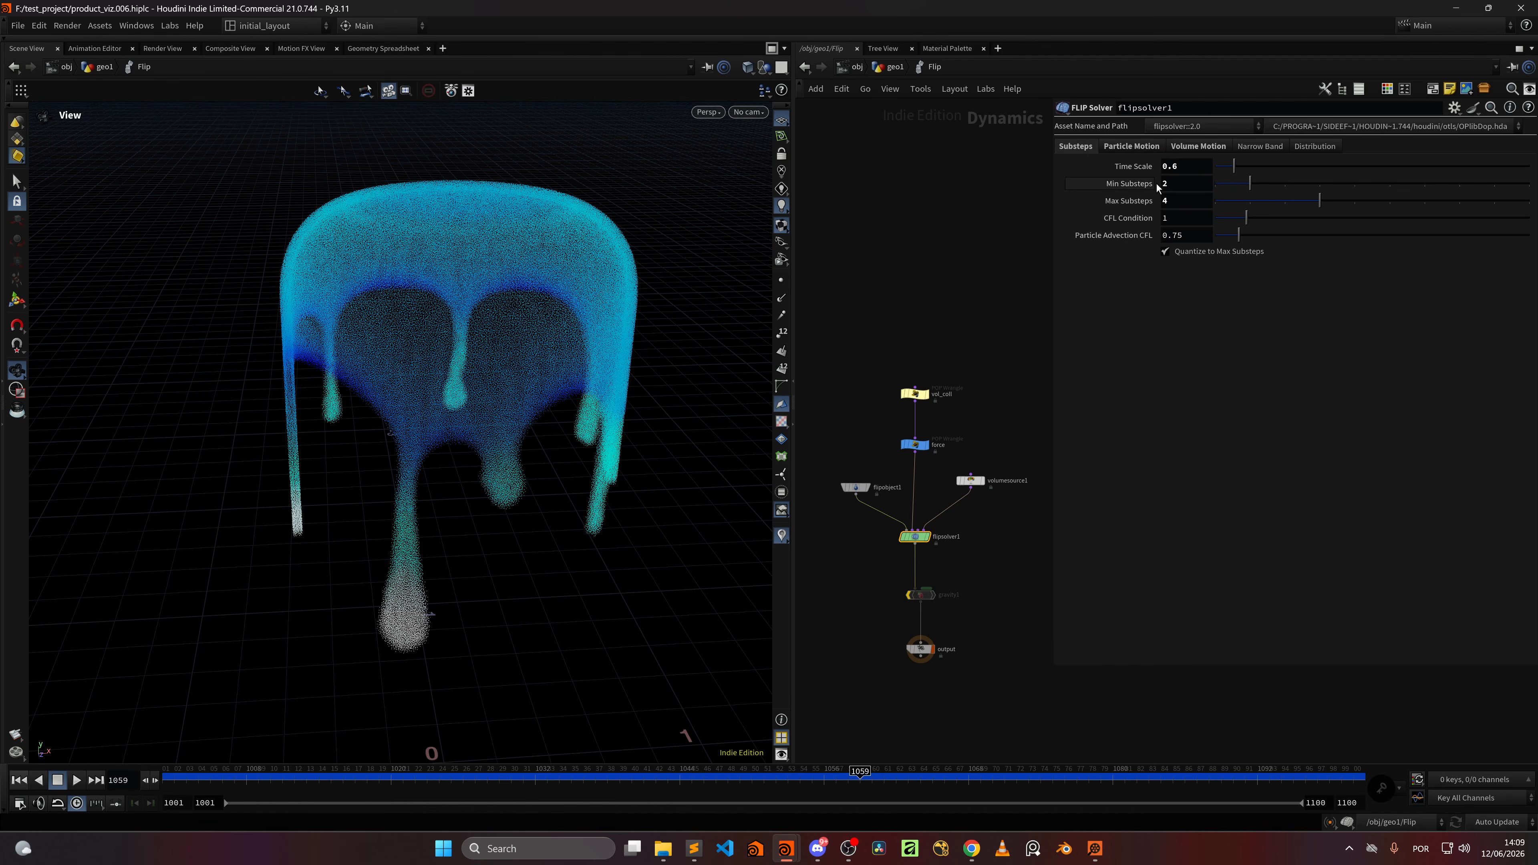
{"action": "left_click", "coordinate": [1143, 147]}
{"action": "left_click", "coordinate": [1080, 249]}
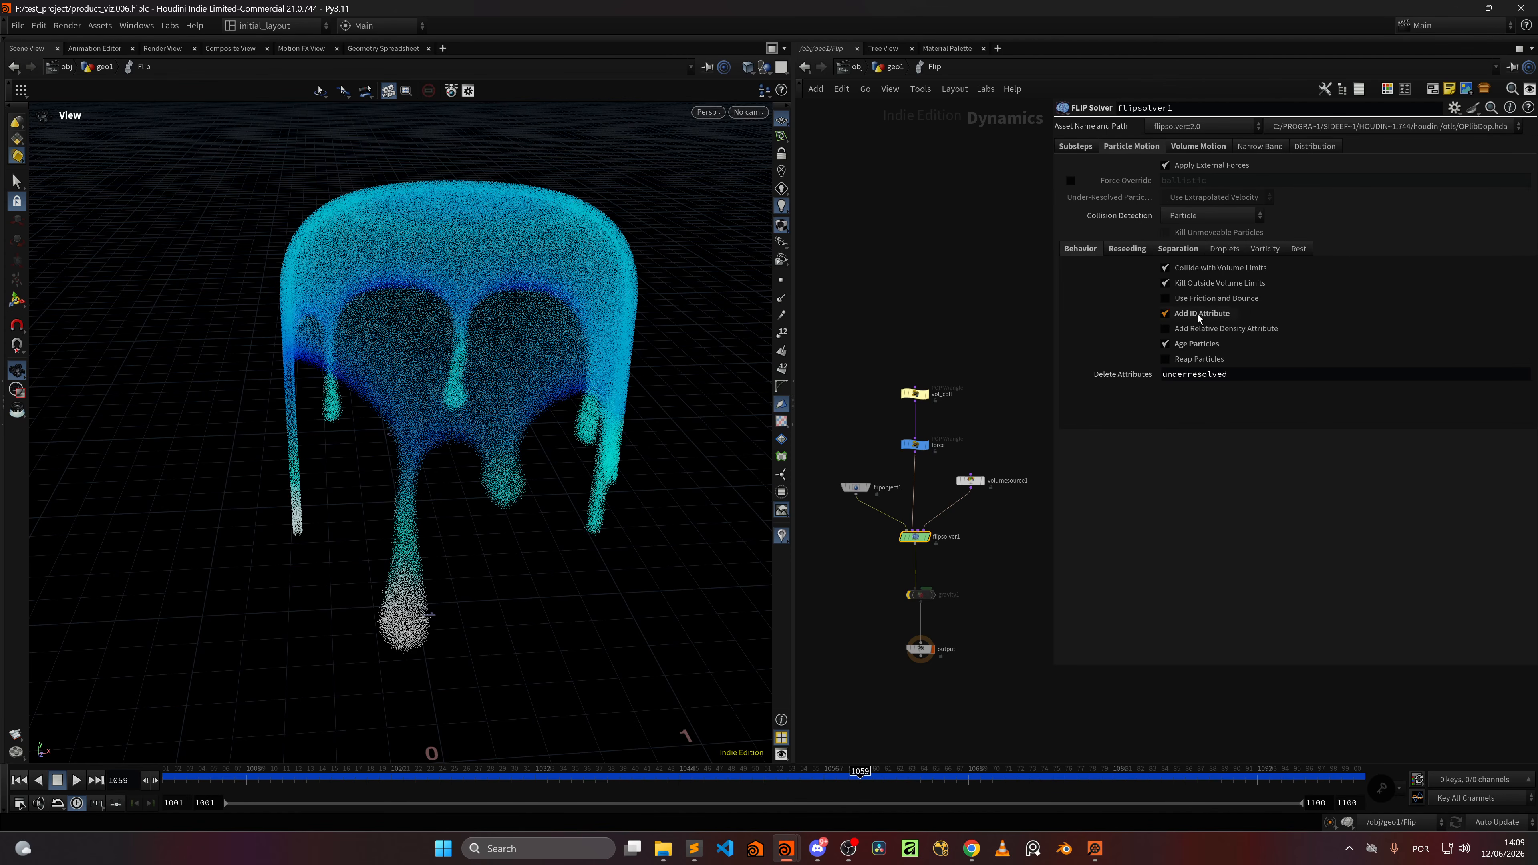
{"action": "left_click", "coordinate": [1177, 250]}
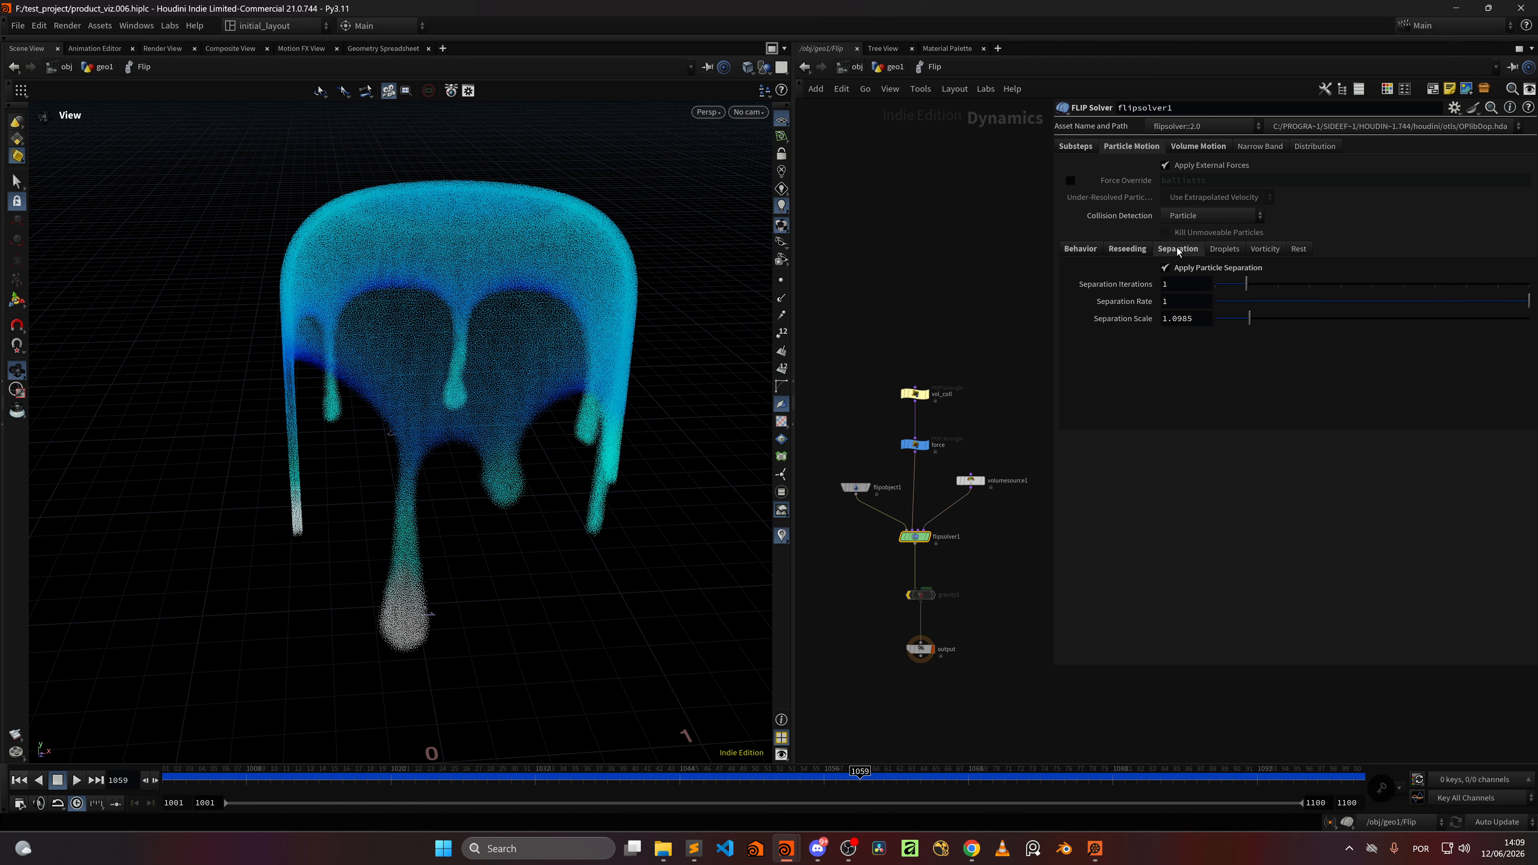
{"action": "left_click", "coordinate": [1180, 151]}
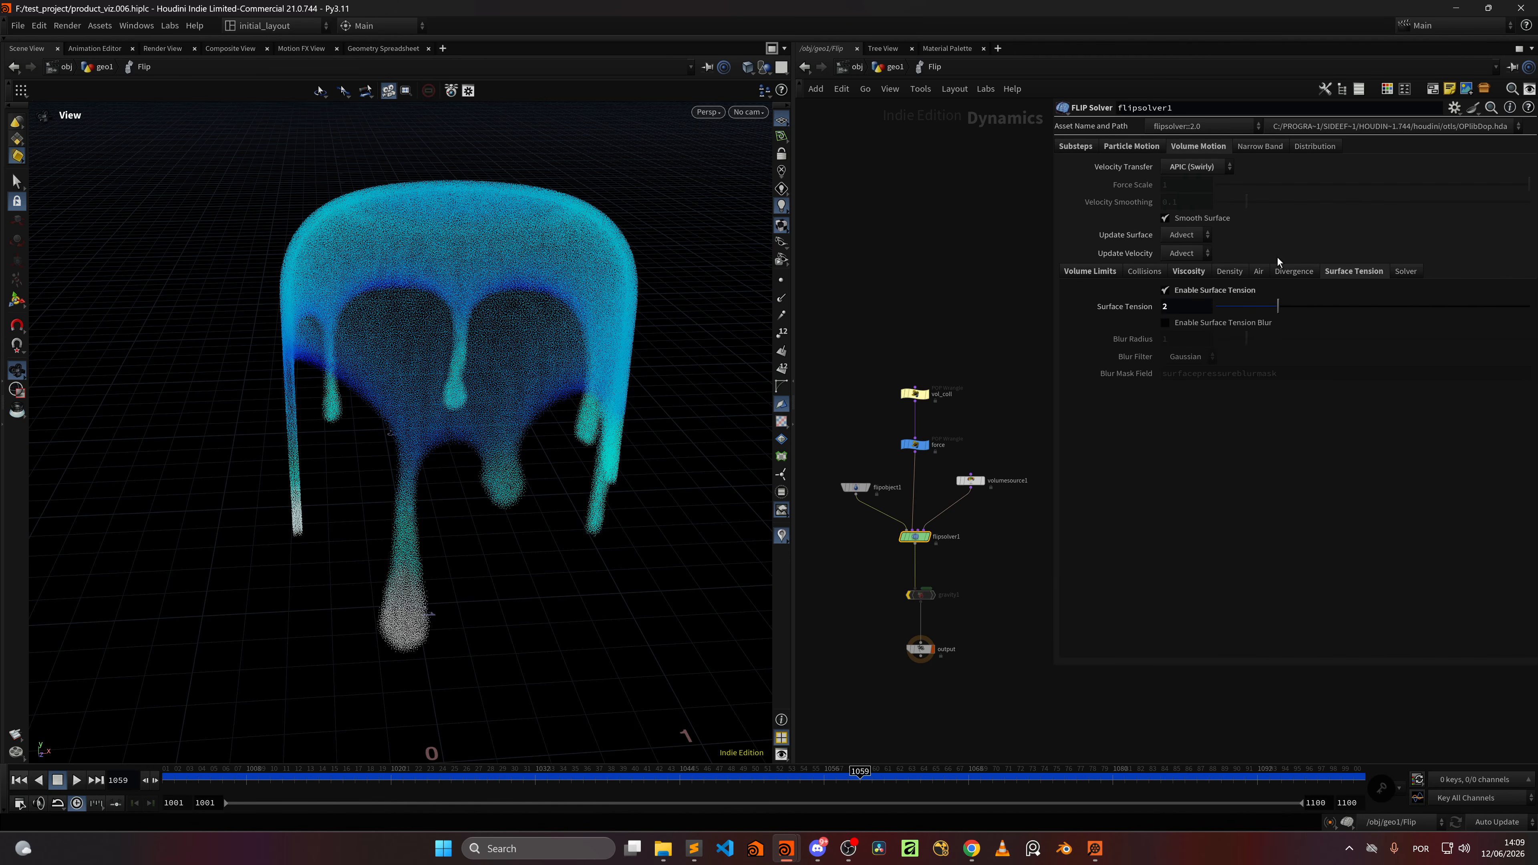
{"action": "left_click", "coordinate": [1180, 276]}
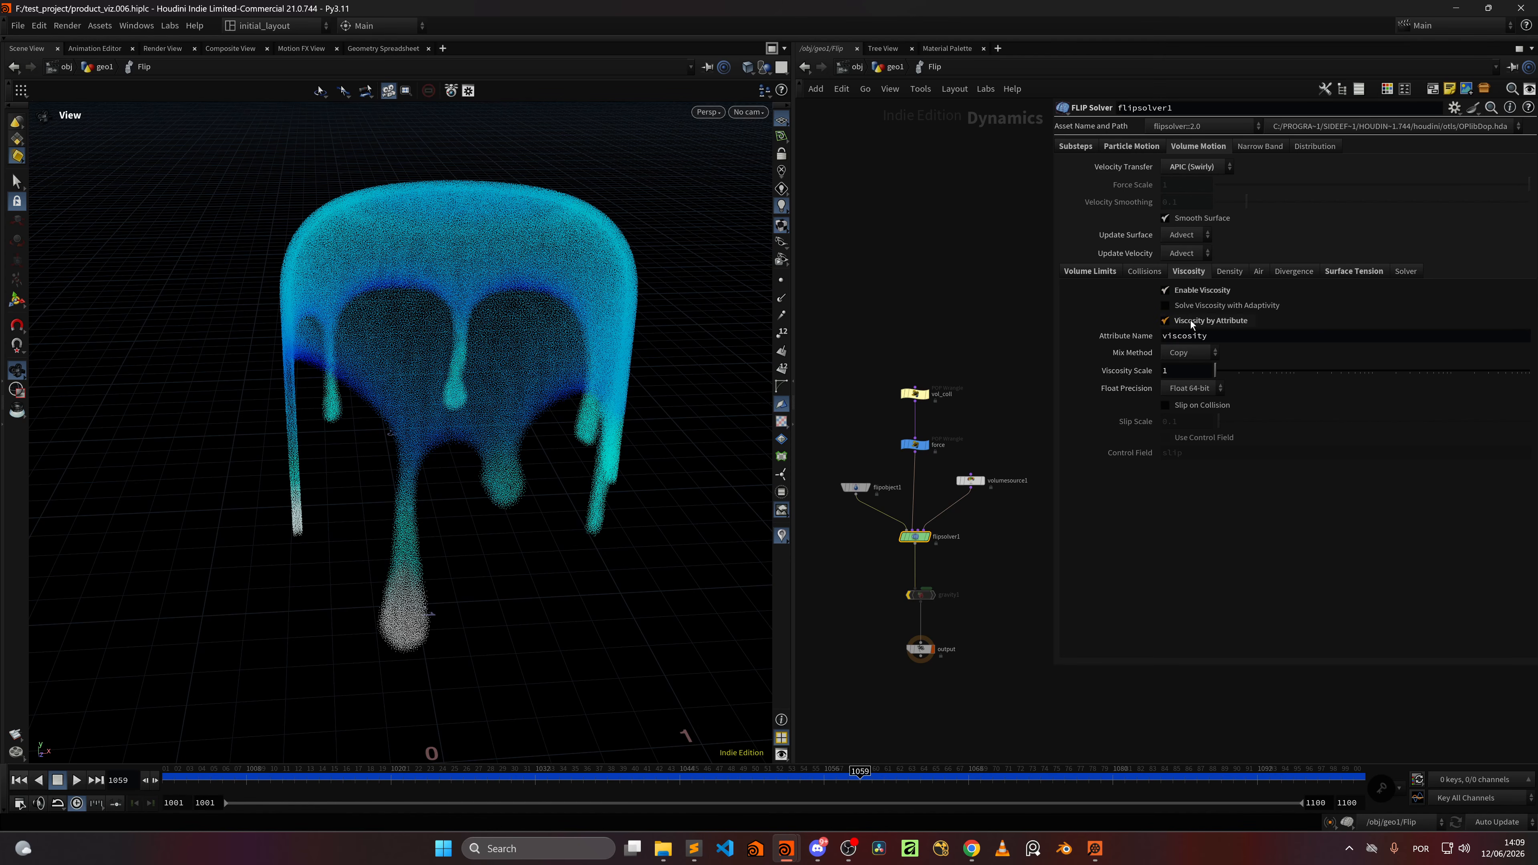
Step: Scrub the simulation to frame 1090 and view the elongated drips from farther away
{"action": "left_click_drag", "start_coordinate": [222, 772], "coordinate": [1233, 636]}
{"action": "right_click_drag", "start_coordinate": [552, 550], "coordinate": [405, 574]}
{"action": "left_click_drag", "start_coordinate": [405, 573], "coordinate": [395, 539]}
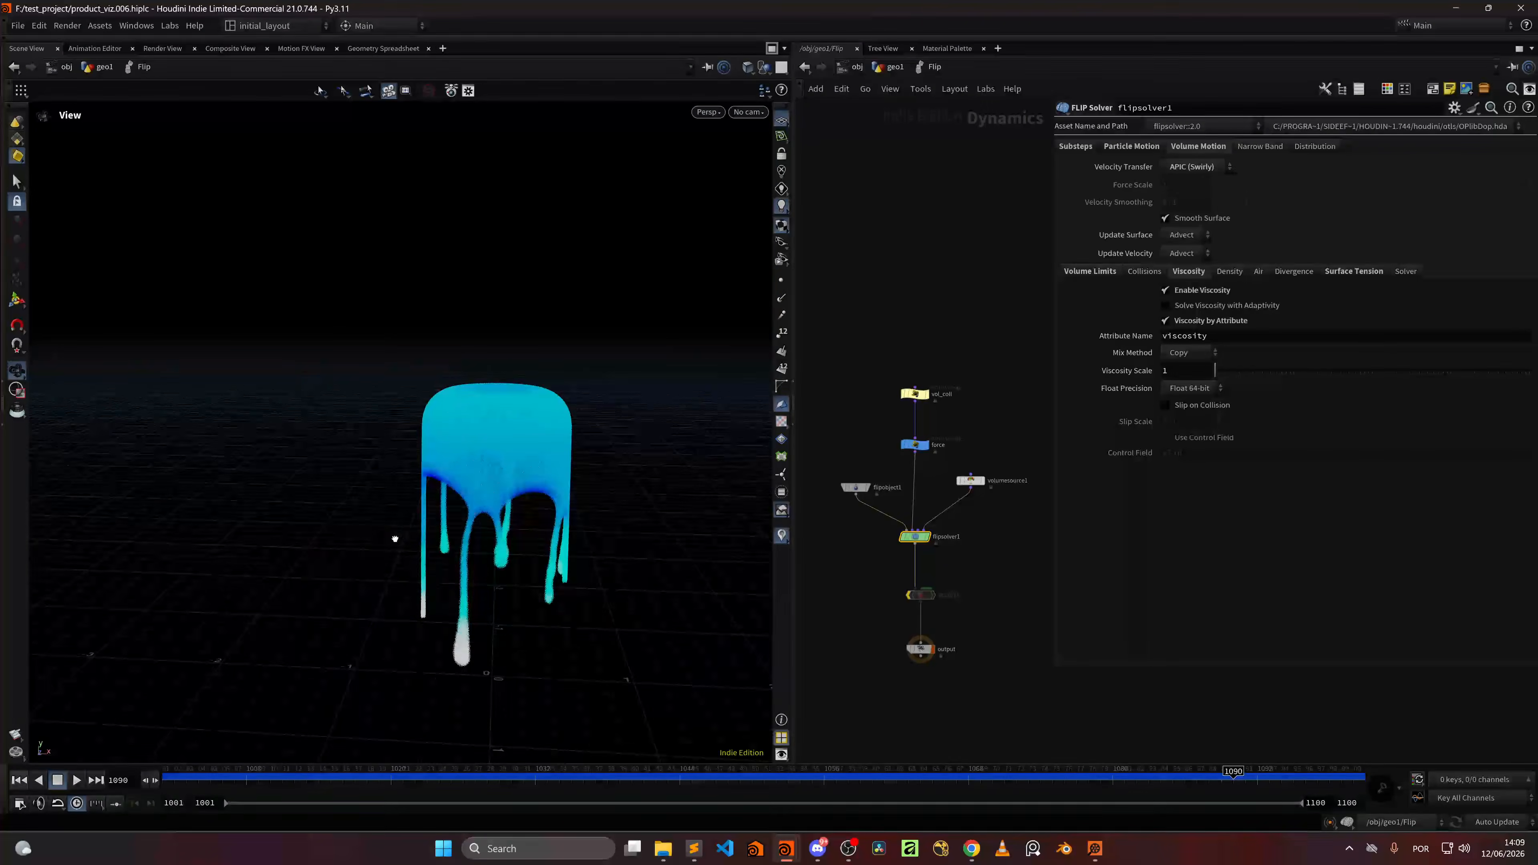
Step: Return to the geo1 network and display the output of the cache_flip_mesh node
{"action": "left_click", "coordinate": [886, 67]}
{"action": "scroll", "coordinate": [960, 628], "scroll_direction": "down", "scroll_amount": 1}
{"action": "middle_click_drag", "start_coordinate": [960, 628], "coordinate": [966, 423]}
{"action": "middle_click_drag", "start_coordinate": [1018, 567], "coordinate": [1011, 425]}
{"action": "mouse_move", "coordinate": [1027, 614]}
{"action": "middle_mouse_down"}
{"action": "mouse_move", "coordinate": [1021, 466]}
{"action": "mouse_move", "coordinate": [1017, 508]}
{"action": "middle_mouse_up"}
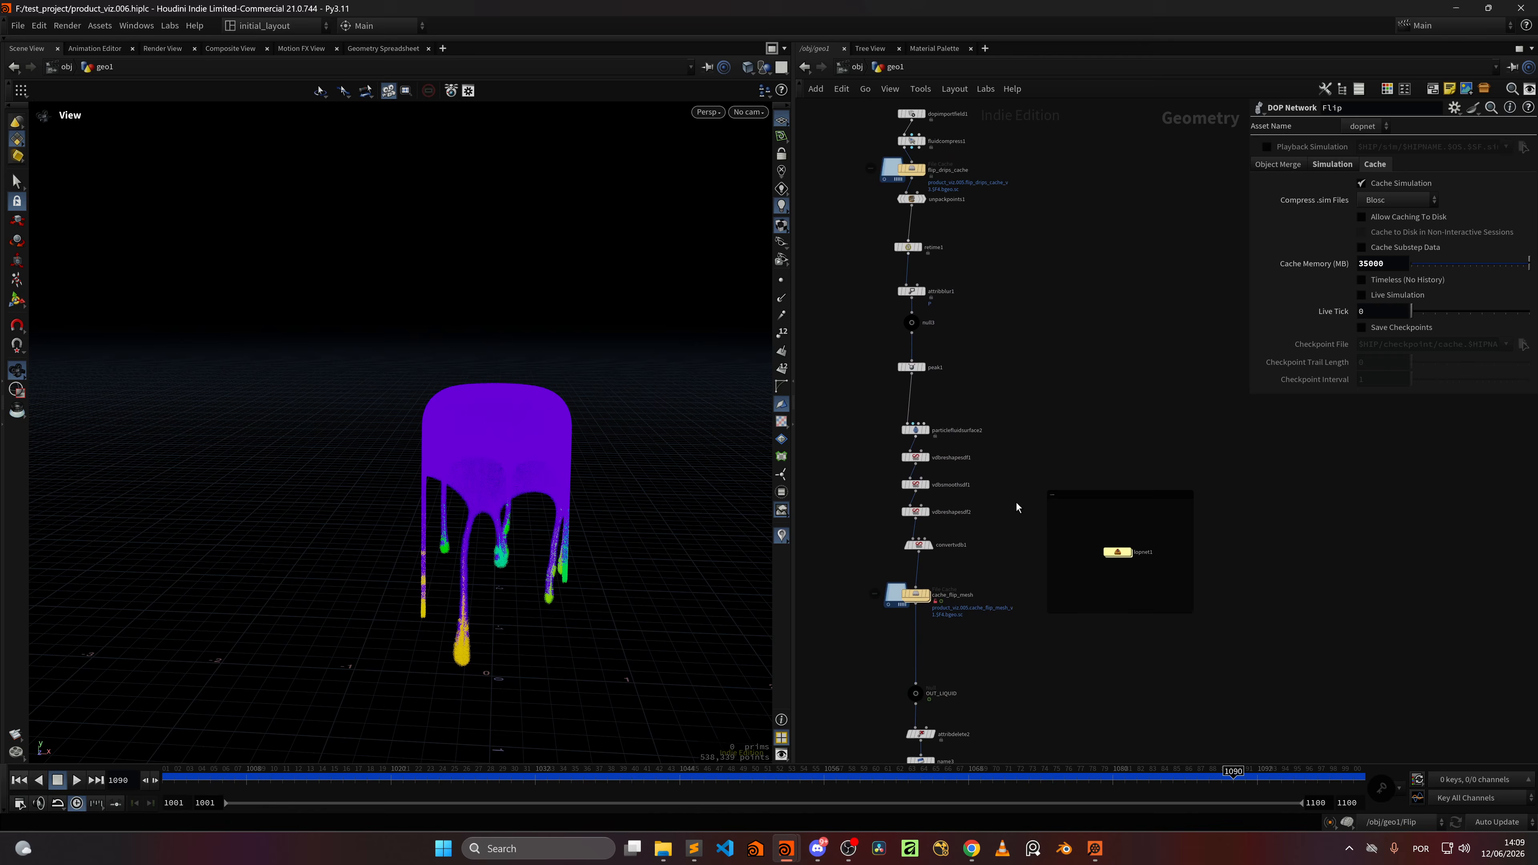
{"action": "left_click", "coordinate": [928, 595]}
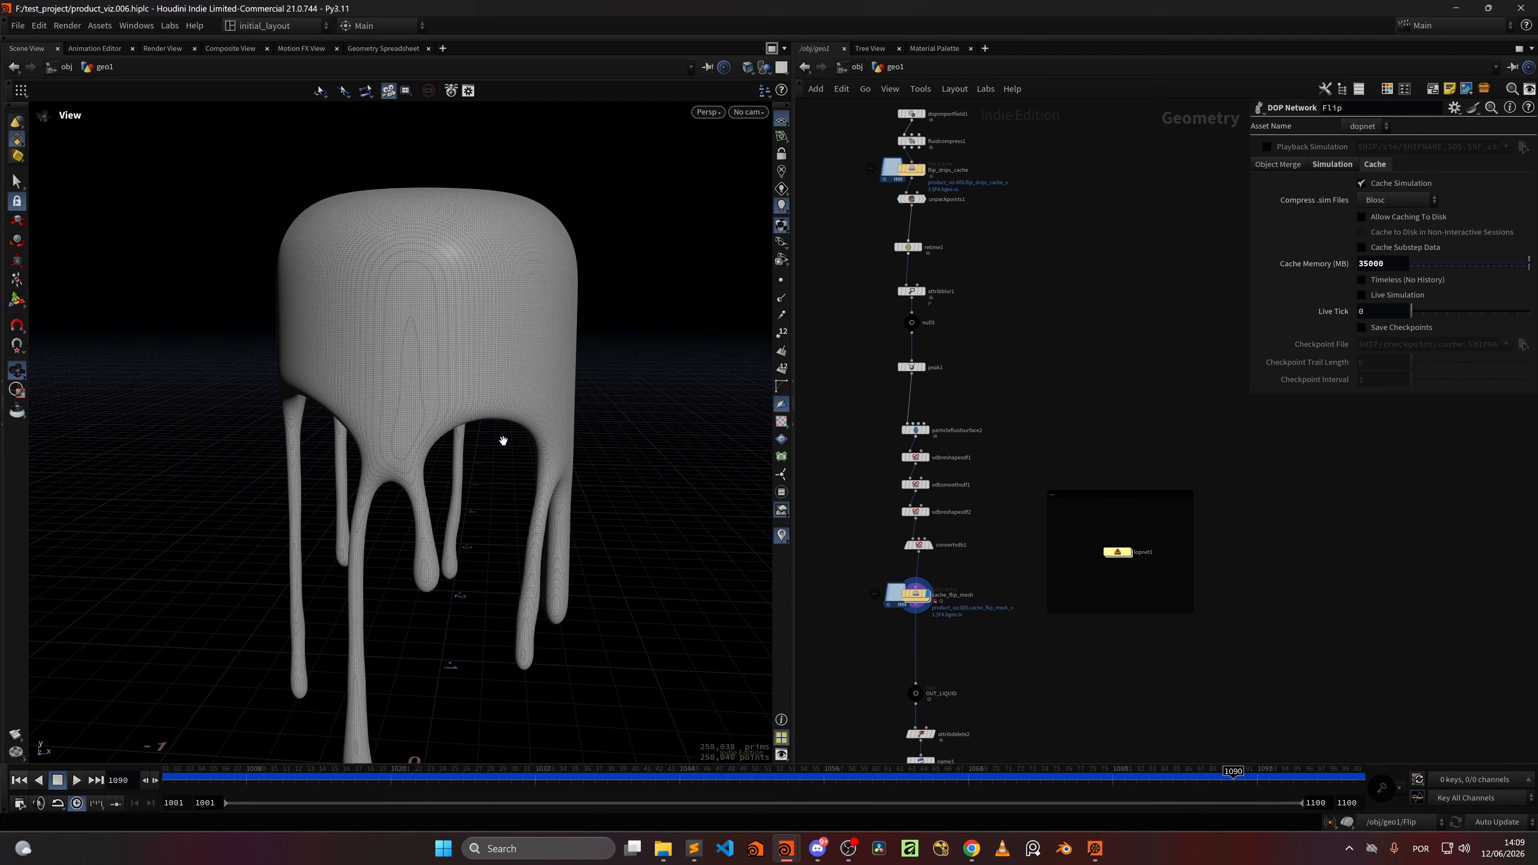
Step: Shade the liquid mesh without its wireframe overlay and inspect the drips from different angles
{"action": "scroll", "coordinate": [502, 439], "scroll_direction": "down", "scroll_amount": 3}
{"action": "middle_click_drag", "start_coordinate": [477, 516], "coordinate": [426, 461]}
{"action": "scroll", "coordinate": [462, 464], "scroll_direction": "up", "scroll_amount": 1}
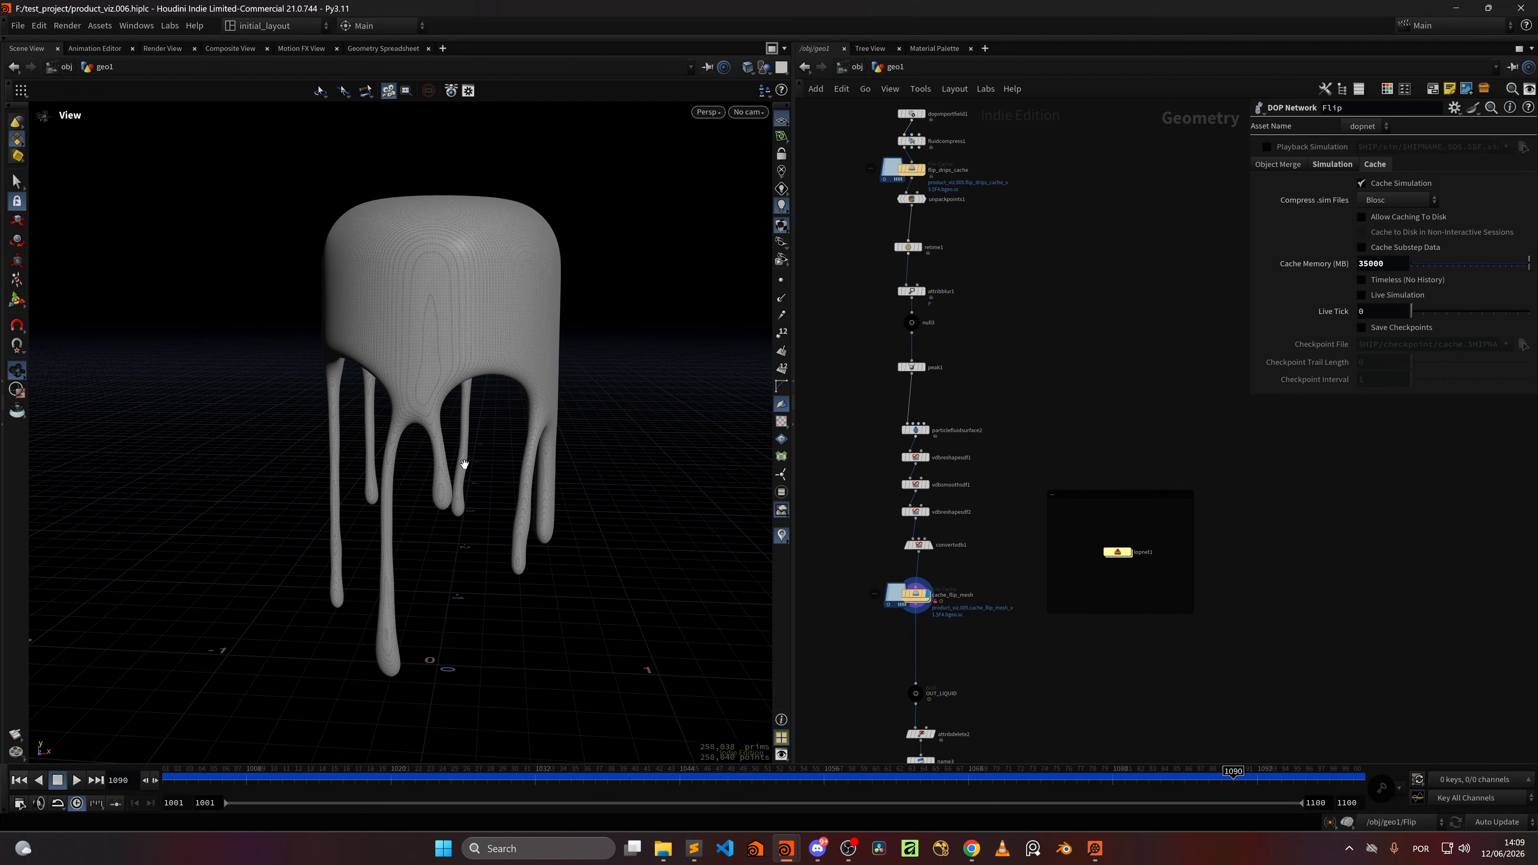
{"action": "key", "text": "shift+w"}
{"action": "scroll", "coordinate": [453, 460], "scroll_direction": "up", "scroll_amount": 2}
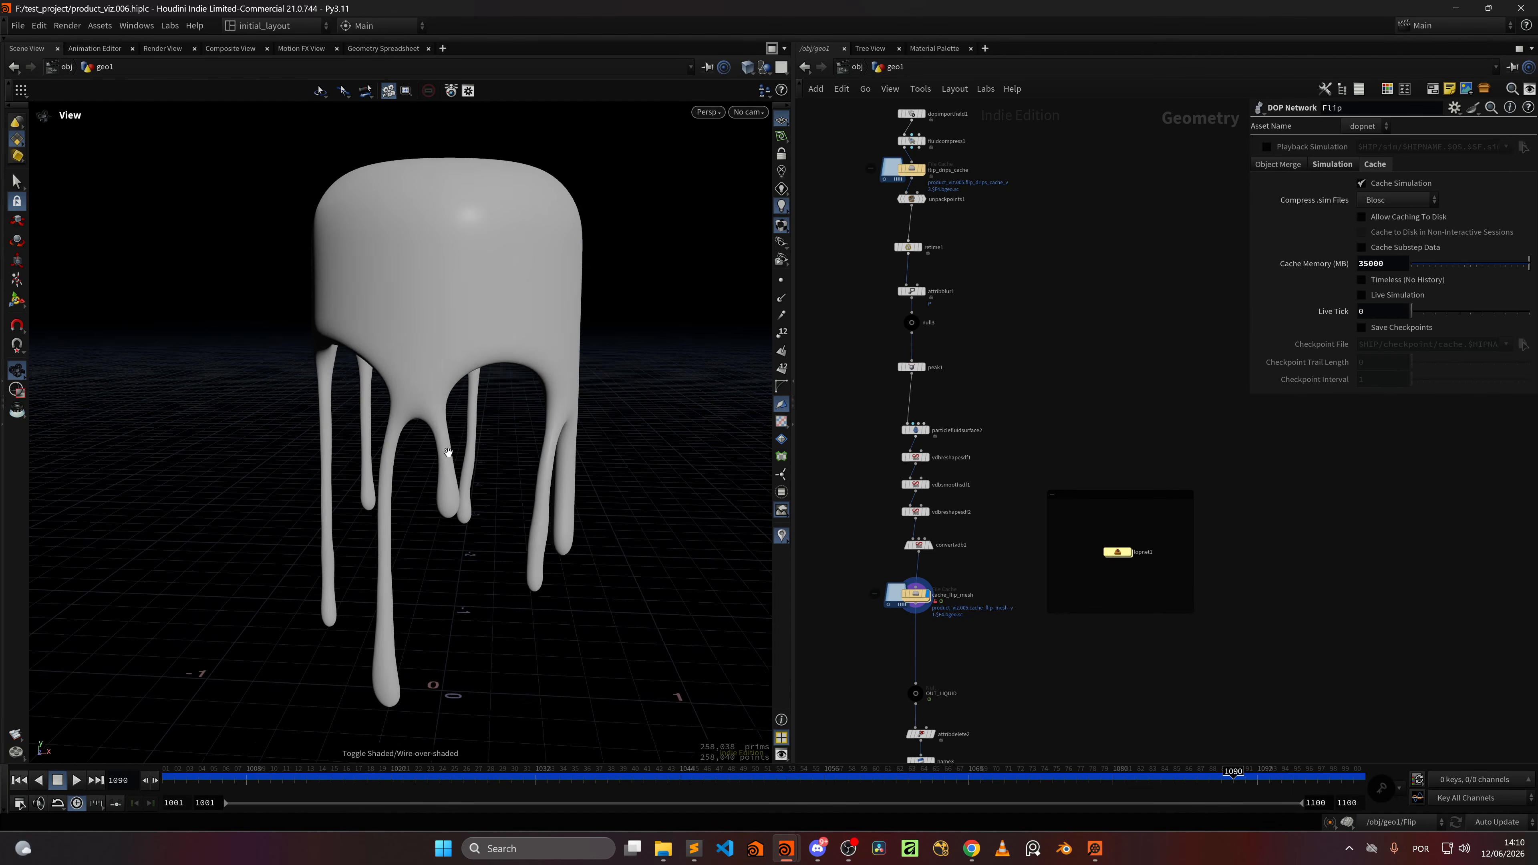
{"action": "mouse_move", "coordinate": [356, 553]}
{"action": "left_mouse_down"}
{"action": "mouse_move", "coordinate": [658, 581]}
{"action": "mouse_move", "coordinate": [835, 576]}
{"action": "left_mouse_up"}
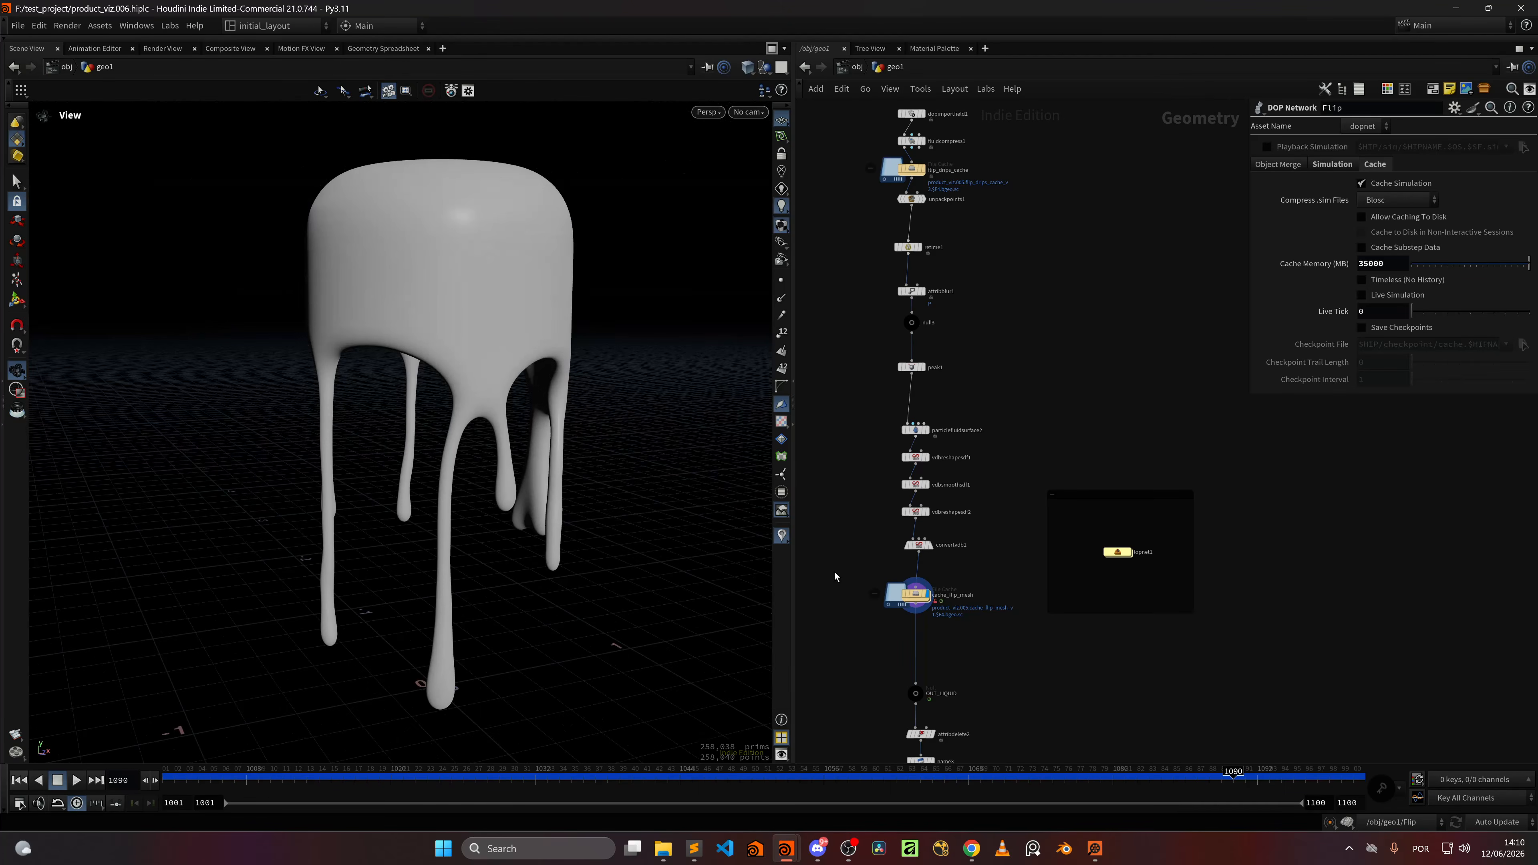
Step: Scrub the liquid mesh back to frame 1001, review the bottle flipbook in MPlay, and close it
{"action": "left_click_drag", "start_coordinate": [216, 782], "coordinate": [7, 677]}
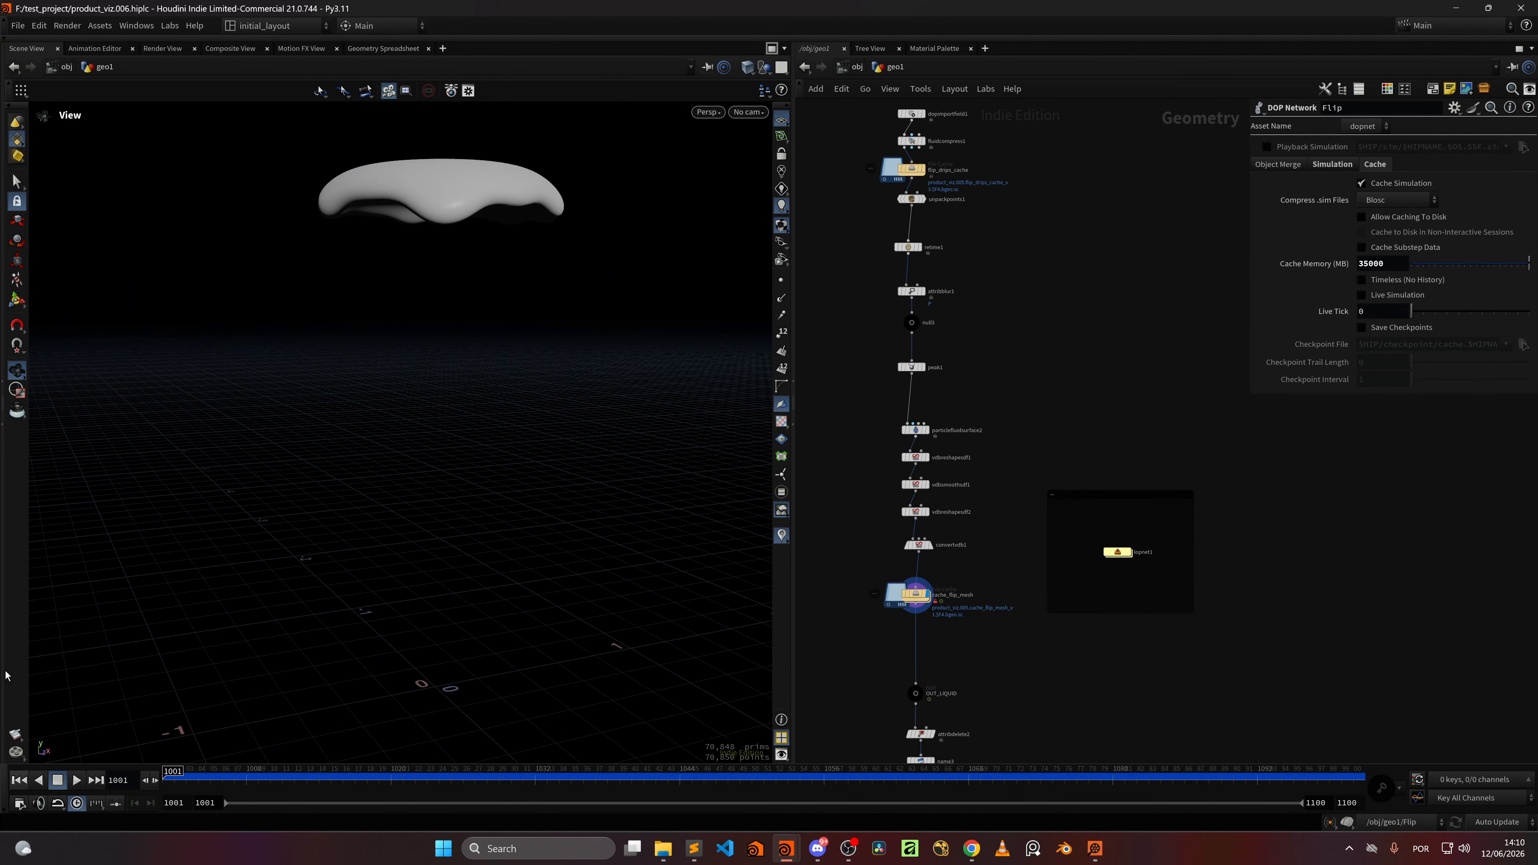
{"action": "left_click", "coordinate": [1095, 849]}
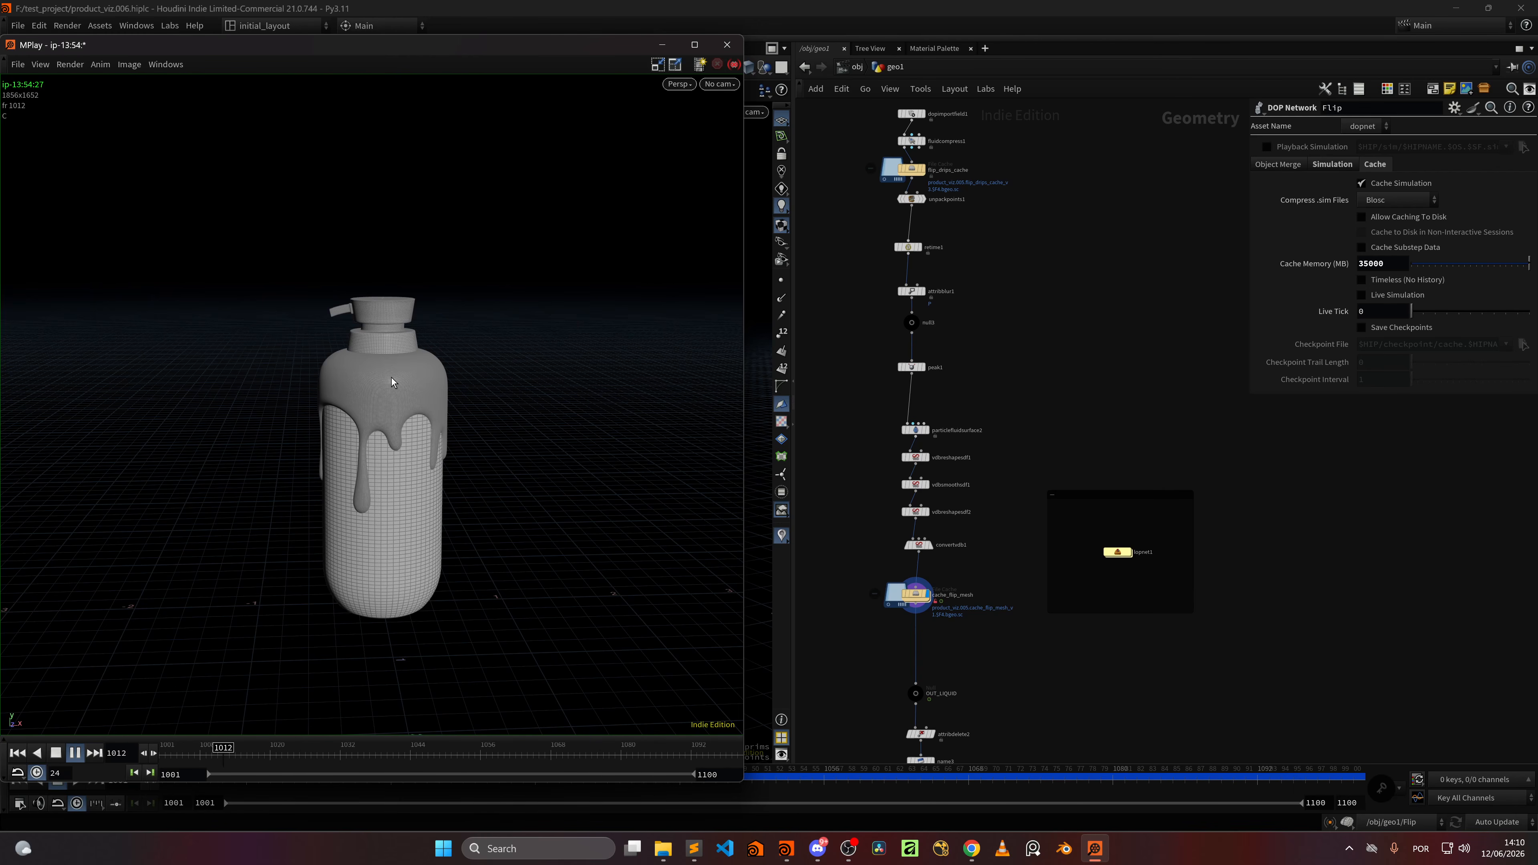
{"action": "left_click", "coordinate": [727, 44]}
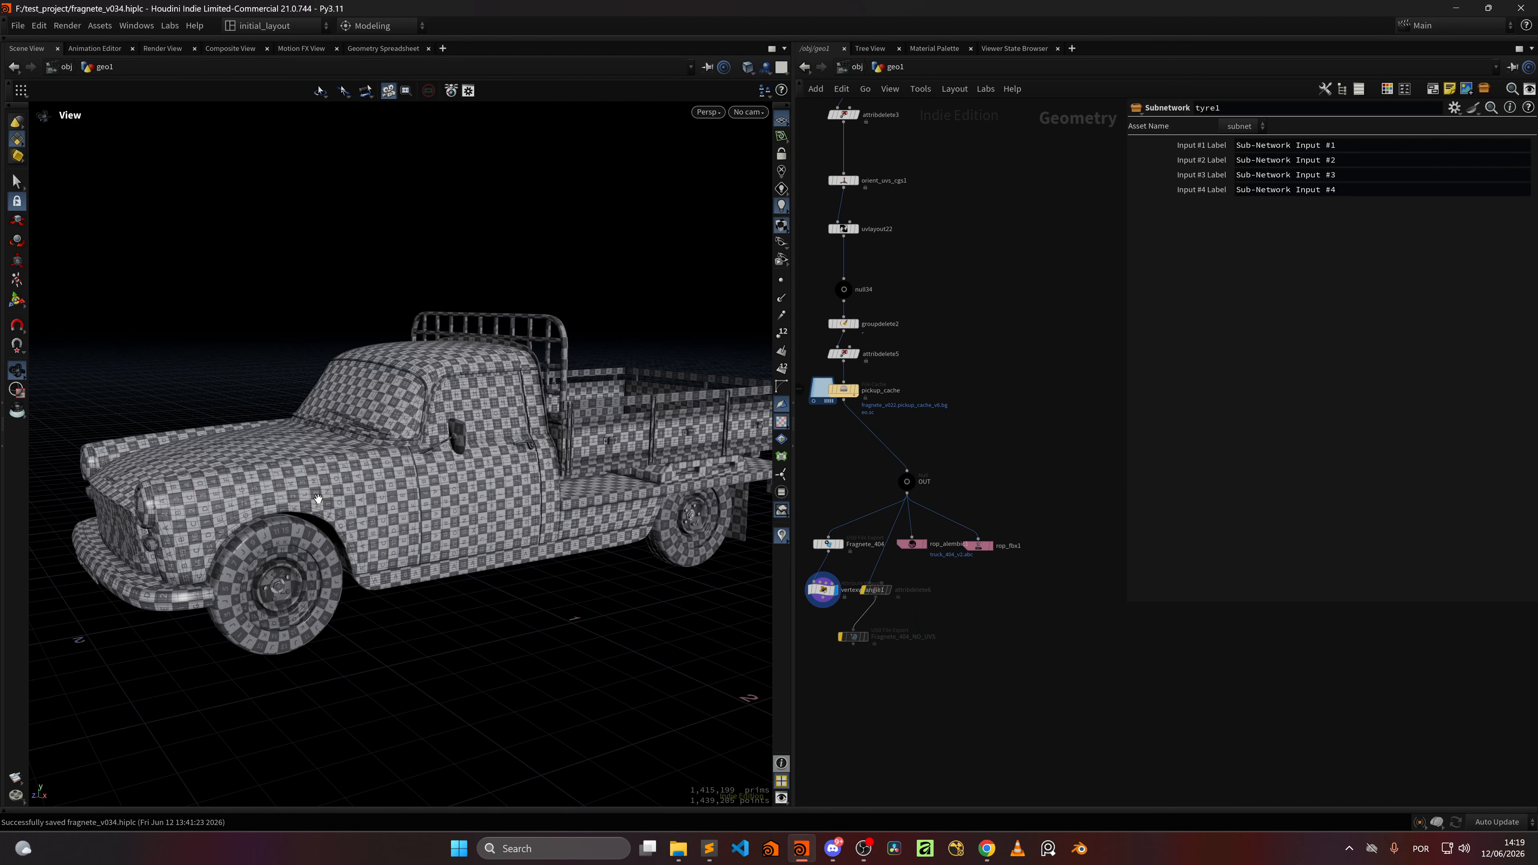
Step: Examine the UV checker pattern on the pickup truck's body and front wheel in the fragnete_v034 scene
{"action": "left_click_drag", "start_coordinate": [319, 499], "coordinate": [296, 472]}
{"action": "scroll", "coordinate": [338, 473], "scroll_direction": "up", "scroll_amount": 2}
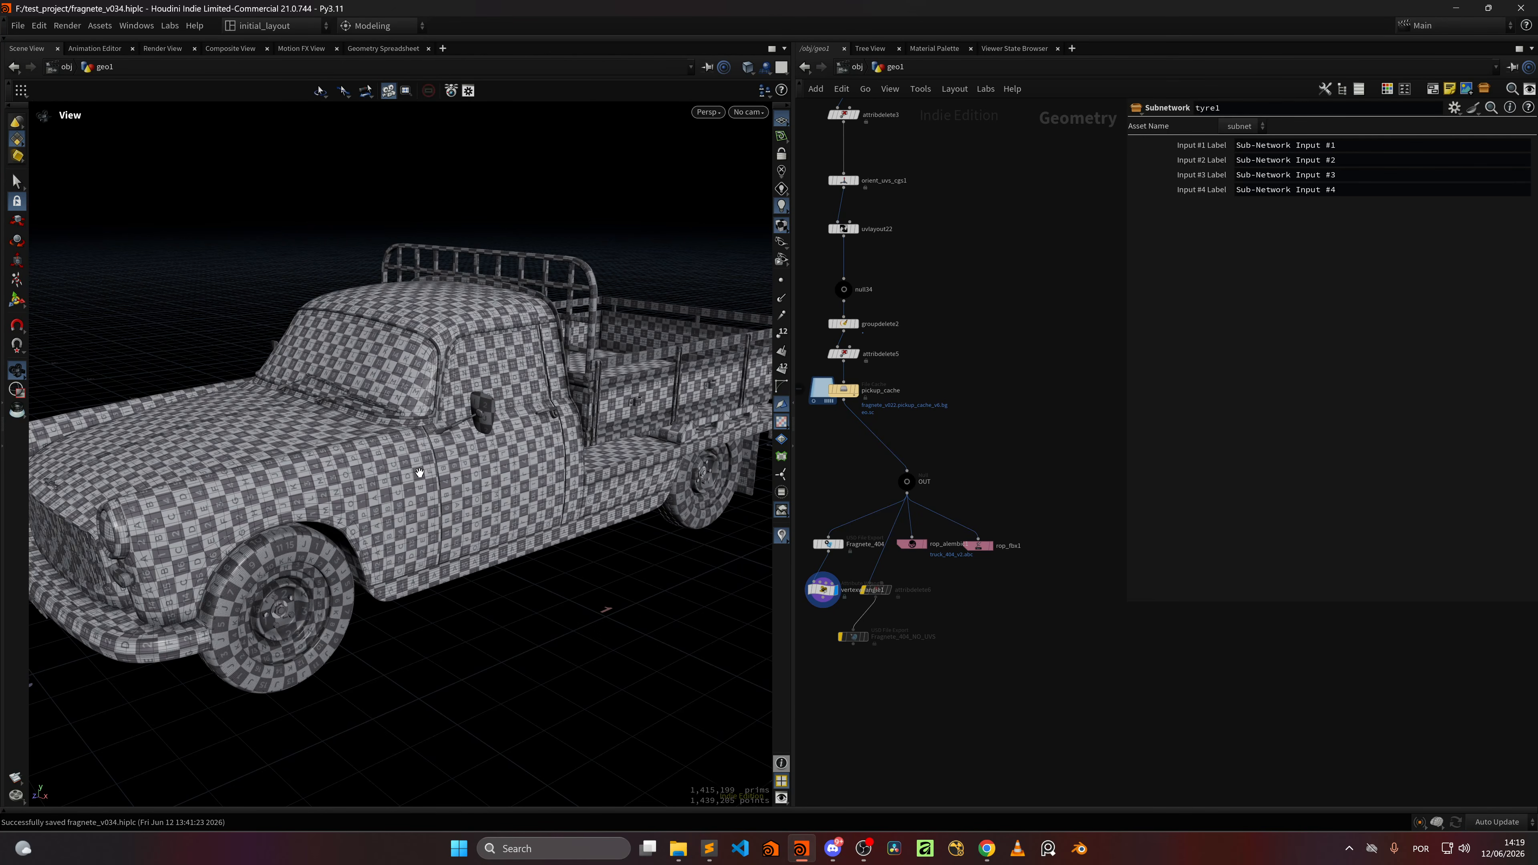
{"action": "left_click_drag", "start_coordinate": [416, 474], "coordinate": [369, 476]}
{"action": "scroll", "coordinate": [412, 501], "scroll_direction": "up", "scroll_amount": 3}
{"action": "scroll", "coordinate": [388, 473], "scroll_direction": "down", "scroll_amount": 1}
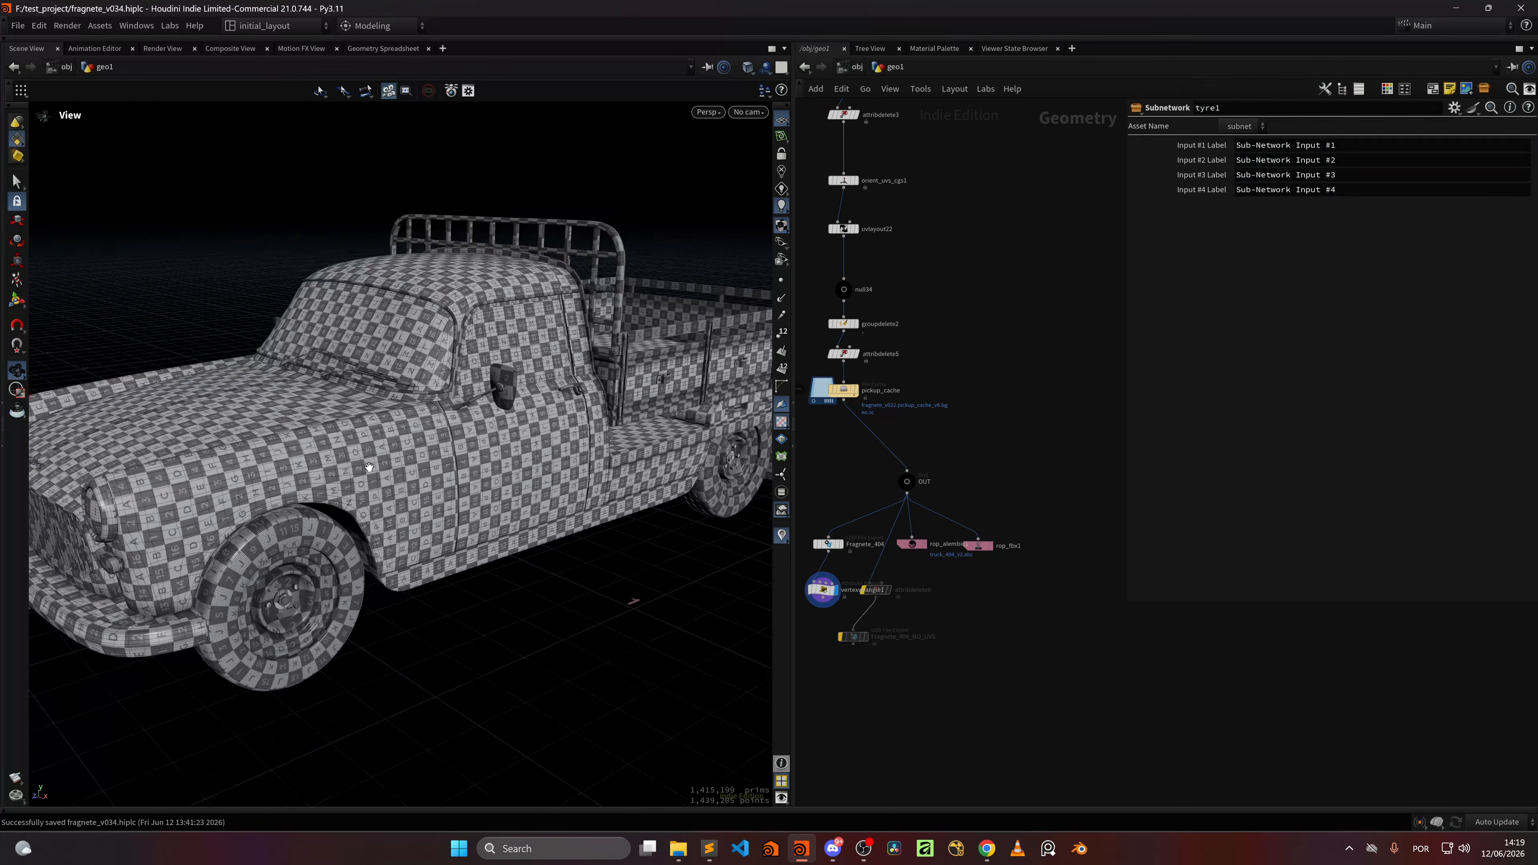
Step: Locate the tyre1 subnetwork in the truck's node graph and examine the front tyre's UV checker up close
{"action": "scroll", "coordinate": [980, 371], "scroll_direction": "down", "scroll_amount": 8}
{"action": "middle_click_drag", "start_coordinate": [981, 372], "coordinate": [976, 562]}
{"action": "scroll", "coordinate": [958, 533], "scroll_direction": "up", "scroll_amount": 2}
{"action": "scroll", "coordinate": [457, 508], "scroll_direction": "up", "scroll_amount": 1}
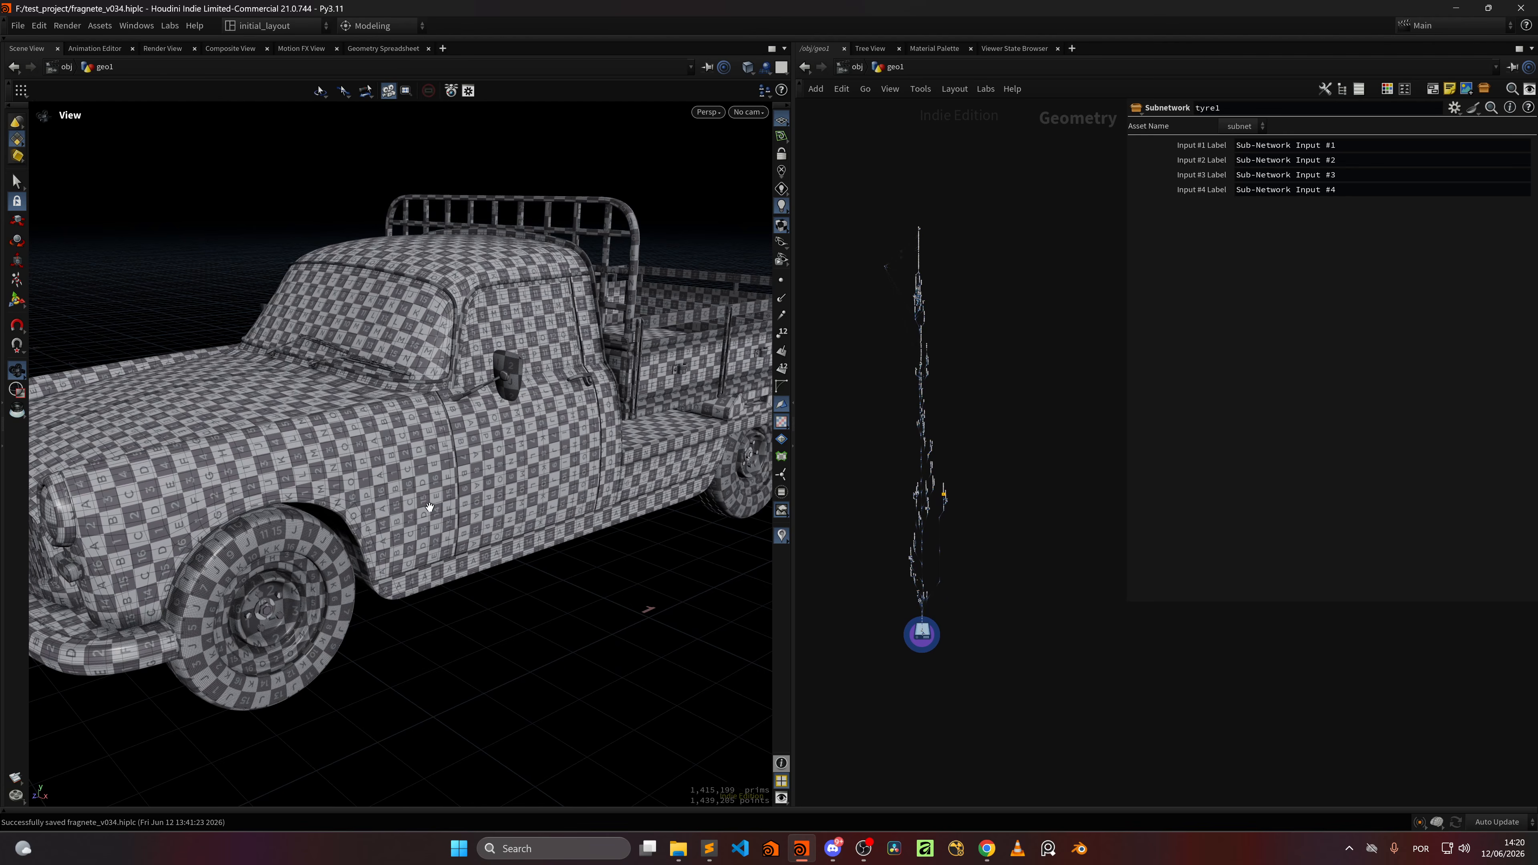
{"action": "middle_click_drag", "start_coordinate": [374, 523], "coordinate": [516, 470]}
{"action": "scroll", "coordinate": [939, 518], "scroll_direction": "up", "scroll_amount": 5}
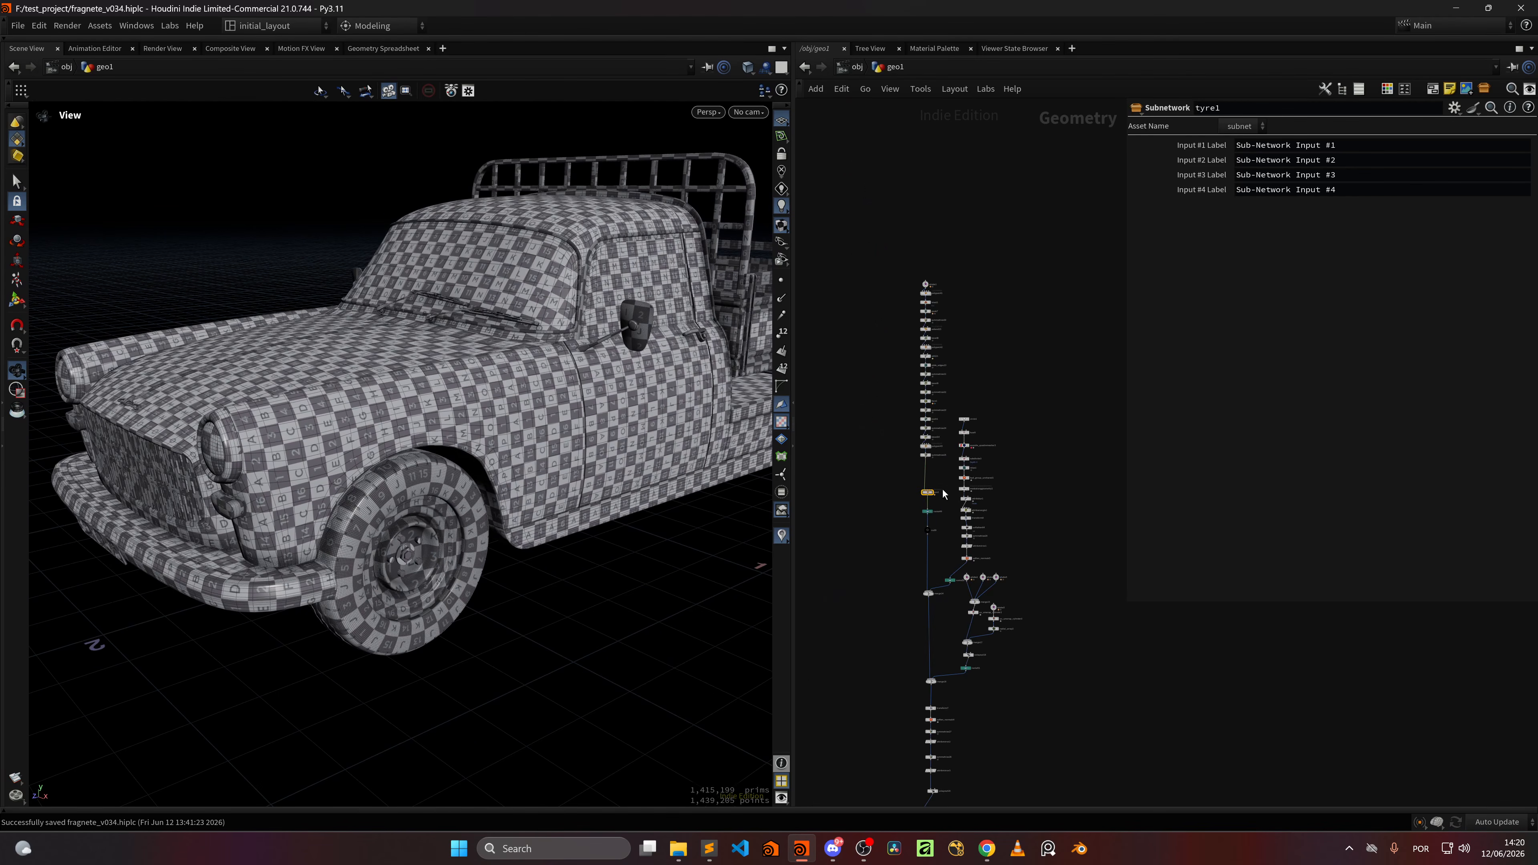
{"action": "scroll", "coordinate": [411, 482], "scroll_direction": "up", "scroll_amount": 1}
{"action": "scroll", "coordinate": [412, 482], "scroll_direction": "up", "scroll_amount": 2}
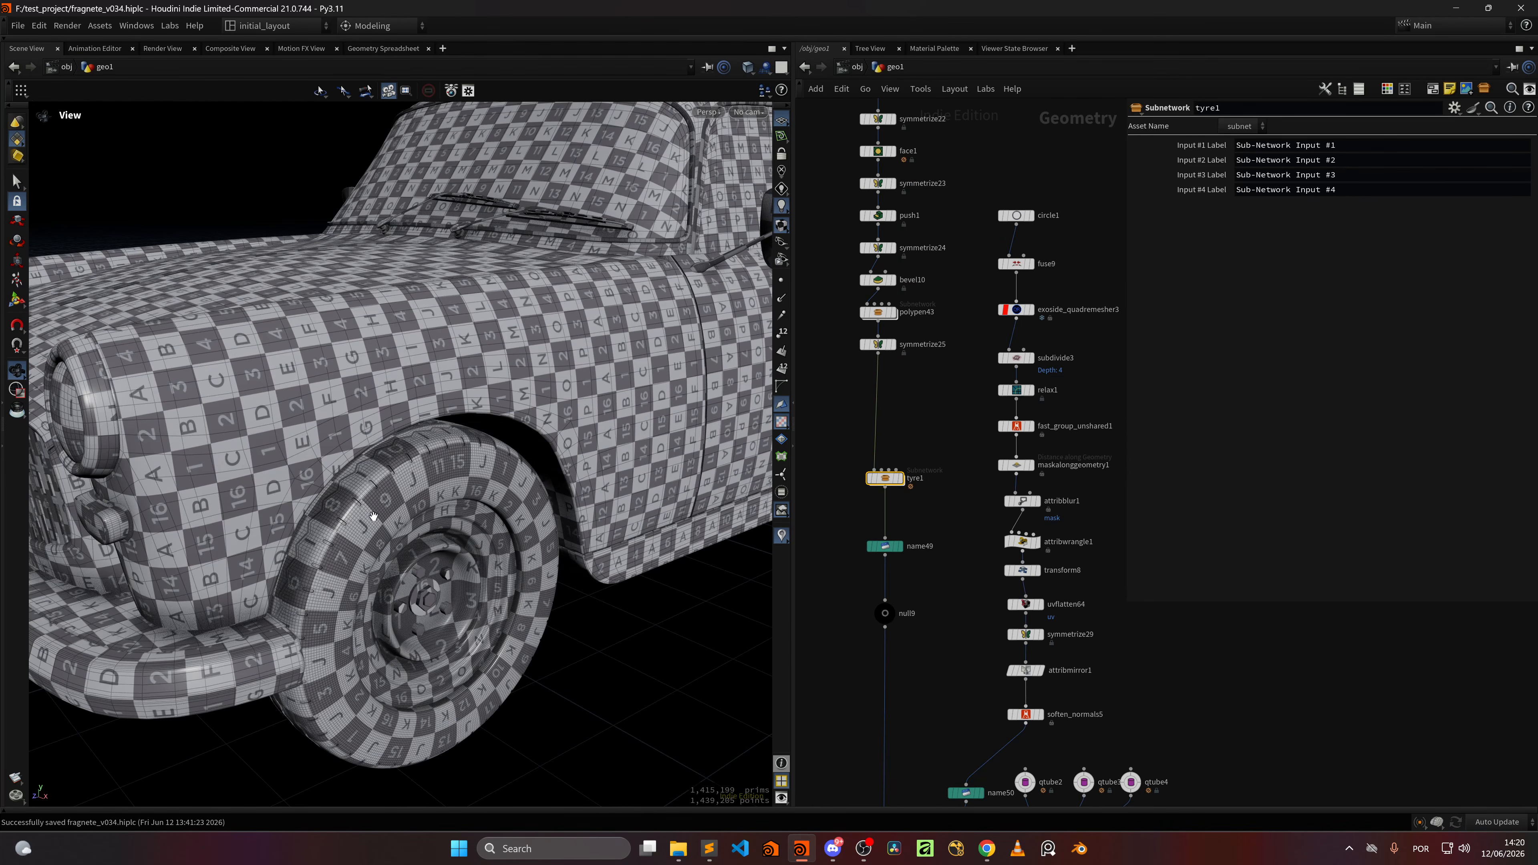
{"action": "mouse_move", "coordinate": [374, 516]}
{"action": "left_mouse_down"}
{"action": "mouse_move", "coordinate": [298, 543]}
{"action": "mouse_move", "coordinate": [367, 502]}
{"action": "left_mouse_up"}
{"action": "scroll", "coordinate": [415, 497], "scroll_direction": "up", "scroll_amount": 2}
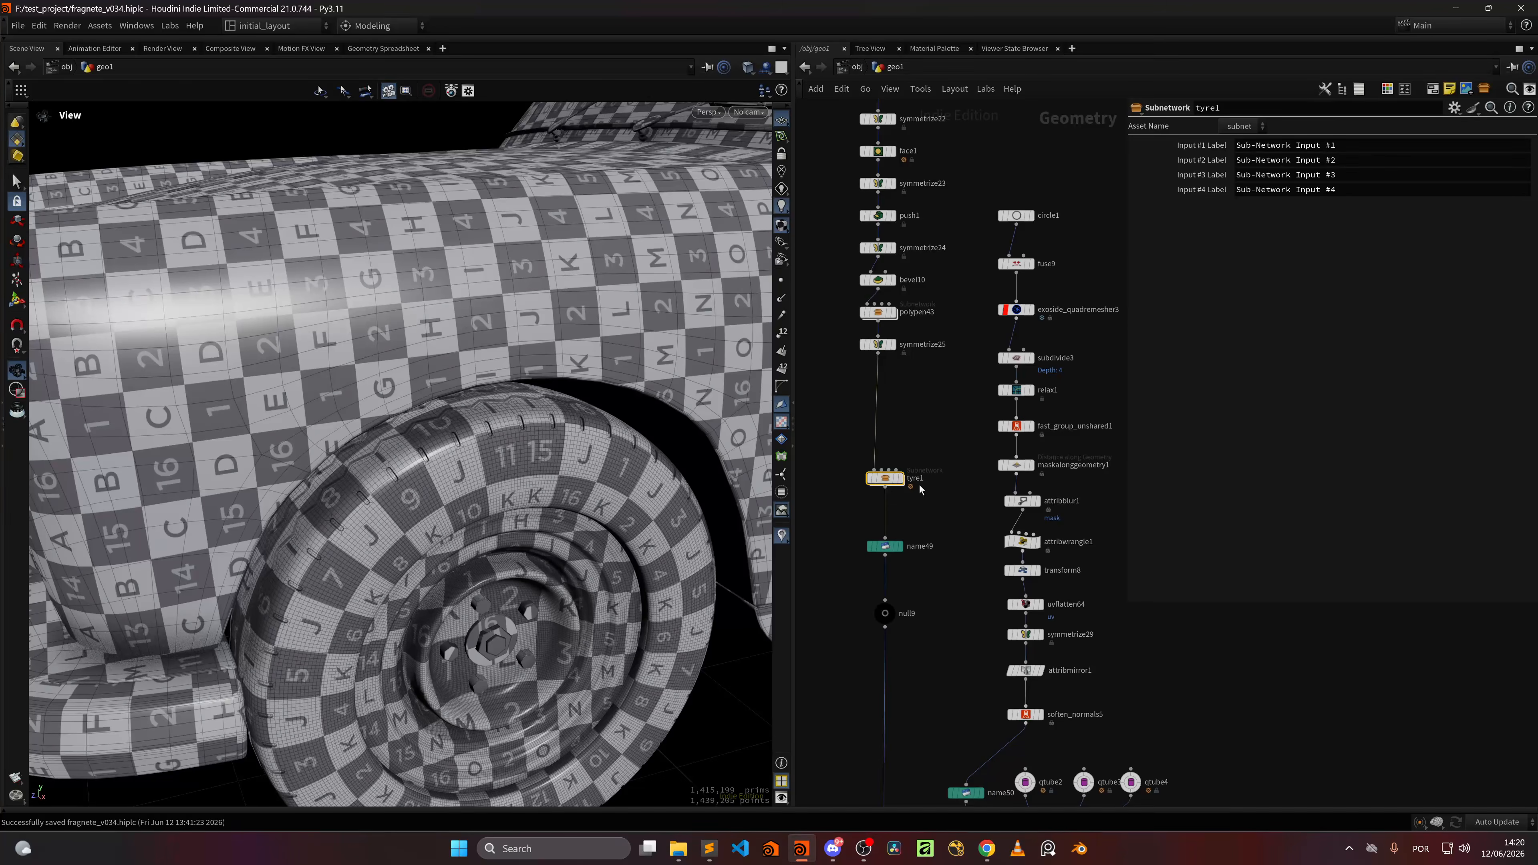
Step: Open the tyre1 subnetwork, frame the tyre model, and examine the start of its node chain
{"action": "double_click", "coordinate": [903, 480]}
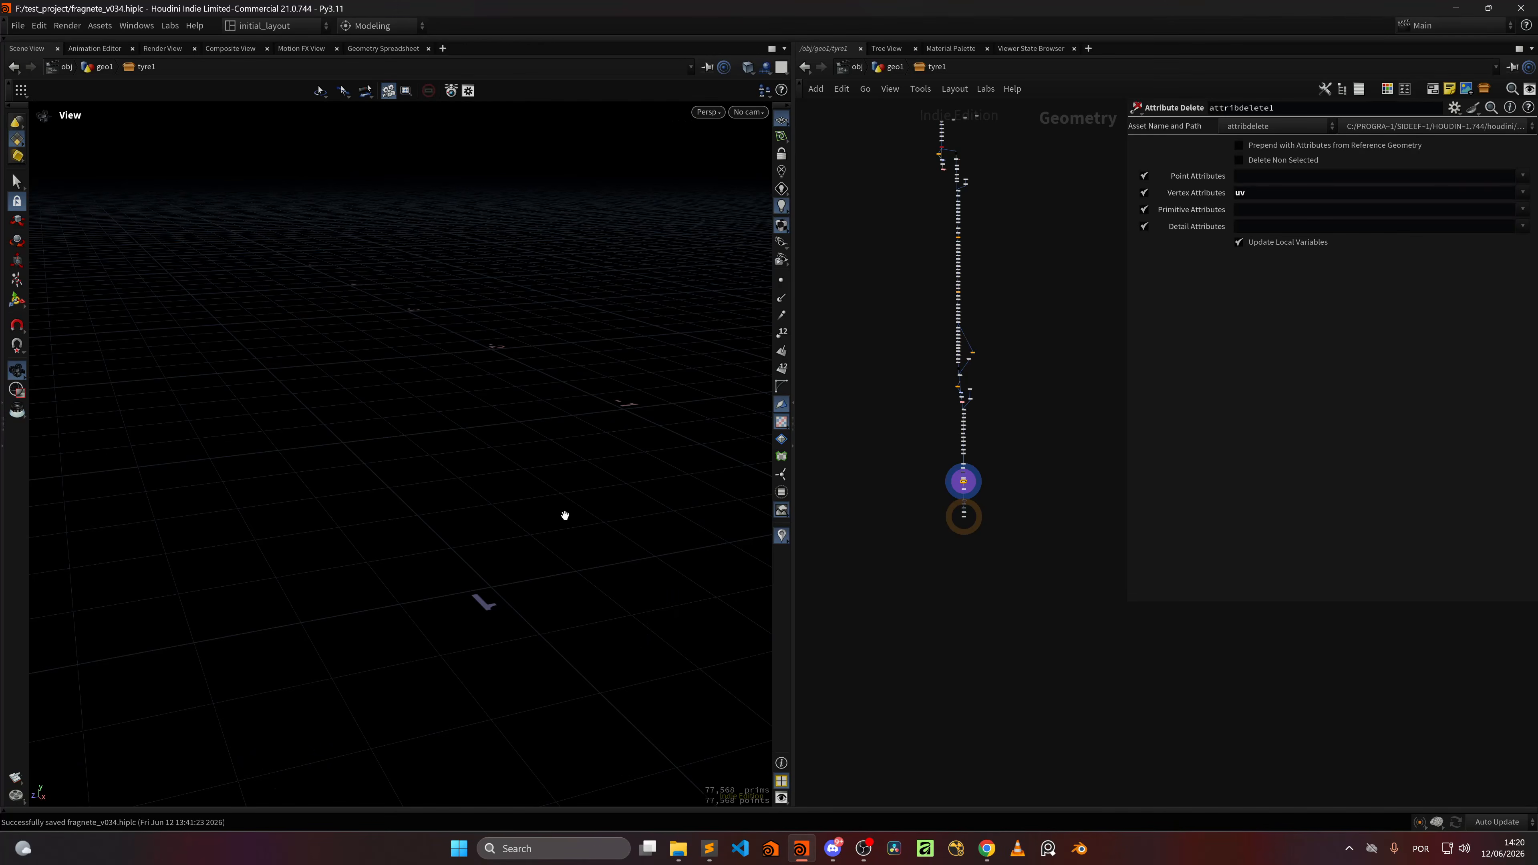
{"action": "key", "text": "f"}
{"action": "scroll", "coordinate": [1063, 348], "scroll_direction": "down", "scroll_amount": 2}
{"action": "middle_click_drag", "start_coordinate": [1055, 320], "coordinate": [1053, 629]}
{"action": "scroll", "coordinate": [958, 493], "scroll_direction": "up", "scroll_amount": 4}
{"action": "scroll", "coordinate": [958, 492], "scroll_direction": "up", "scroll_amount": 1}
{"action": "scroll", "coordinate": [884, 401], "scroll_direction": "up", "scroll_amount": 3}
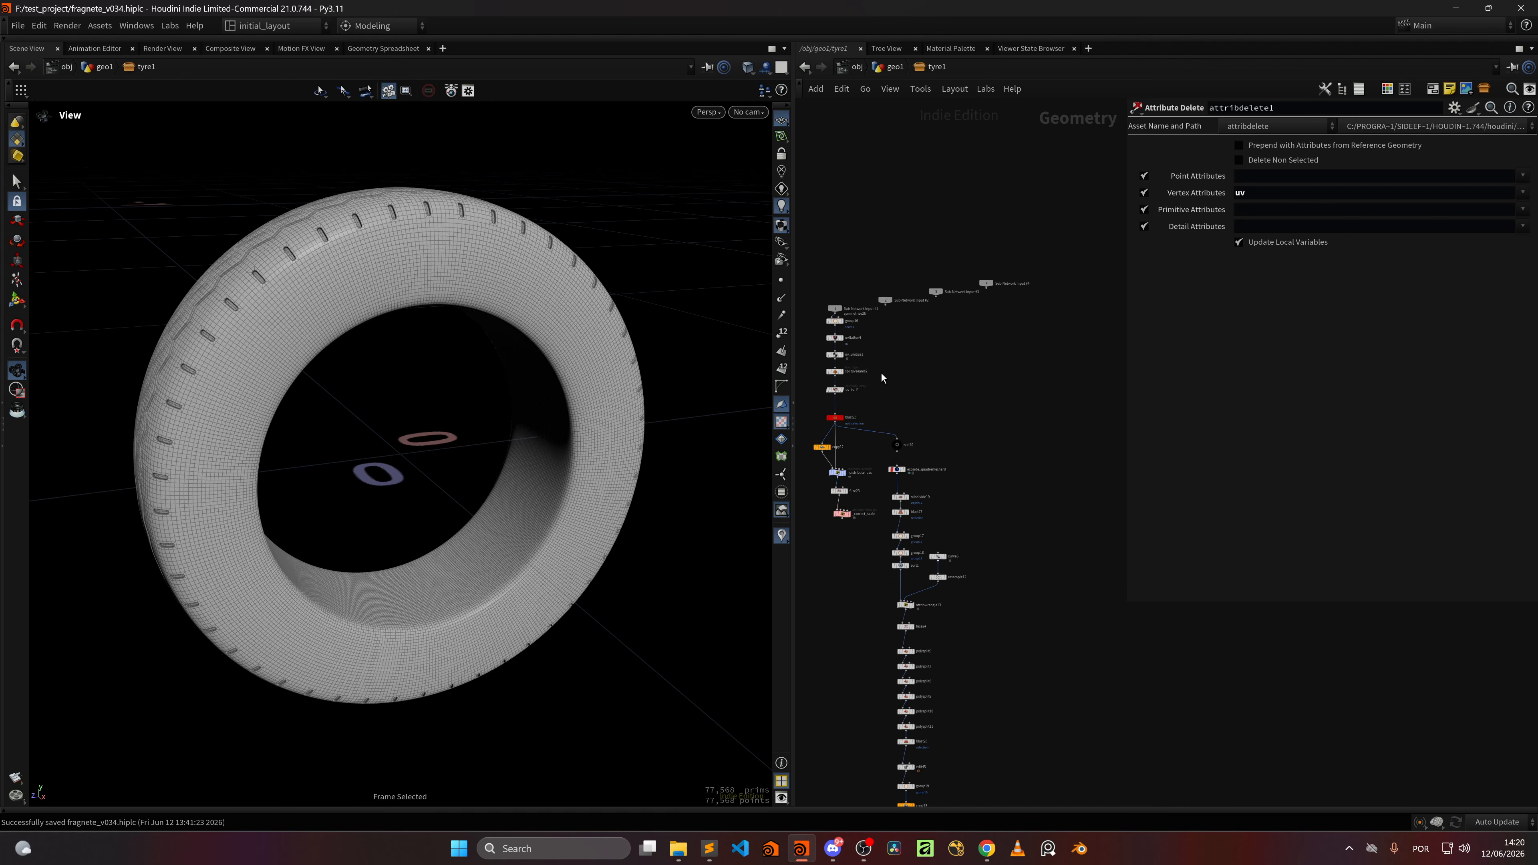
Step: Display the null node feeding exoside_quadremesher8, and return to the geo1 network
{"action": "scroll", "coordinate": [836, 299], "scroll_direction": "up", "scroll_amount": 3}
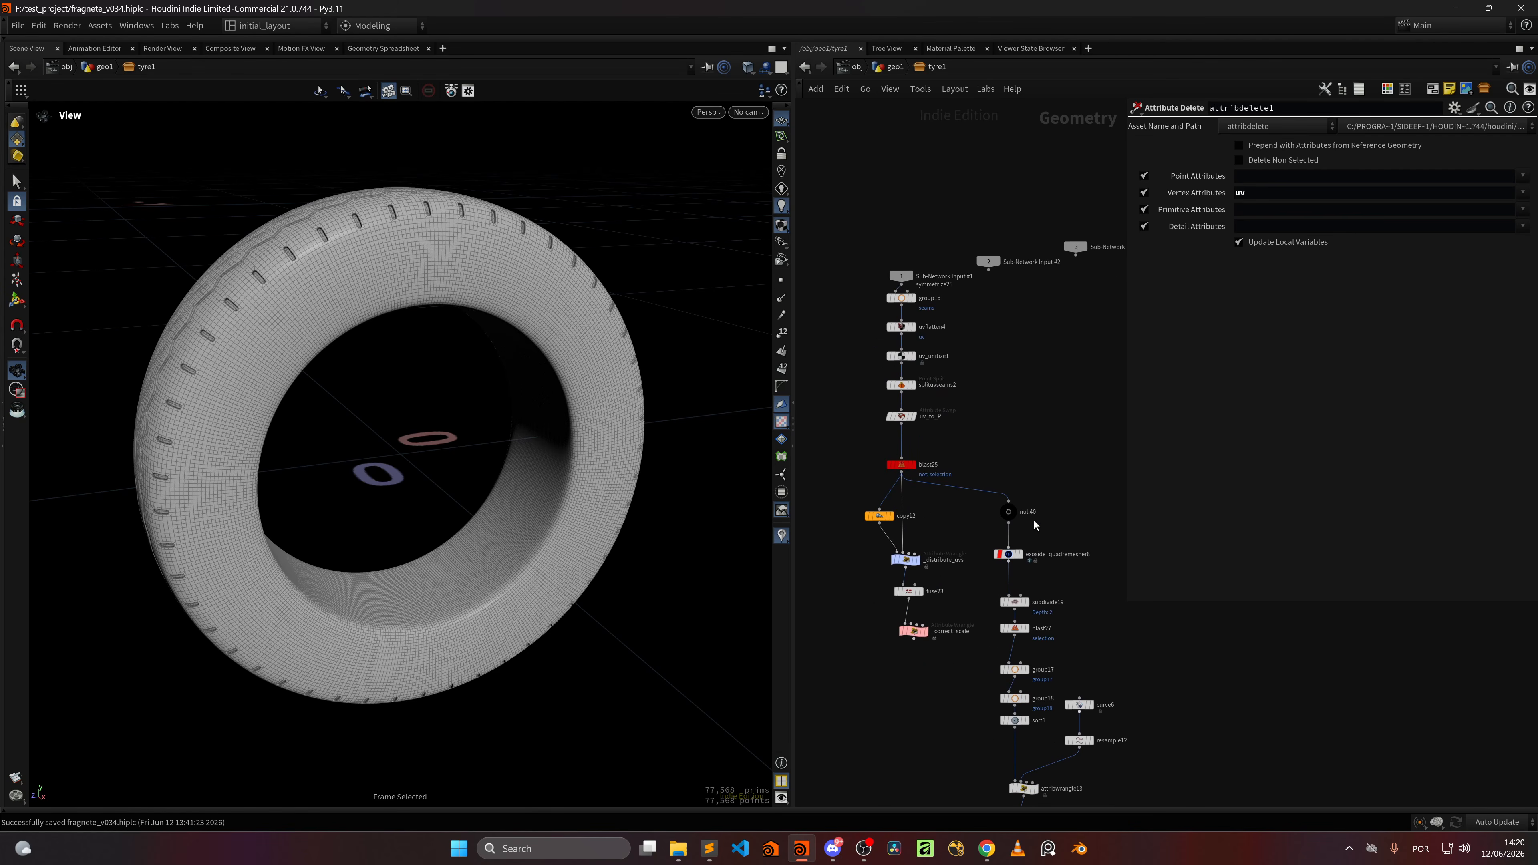
{"action": "left_click", "coordinate": [1028, 502]}
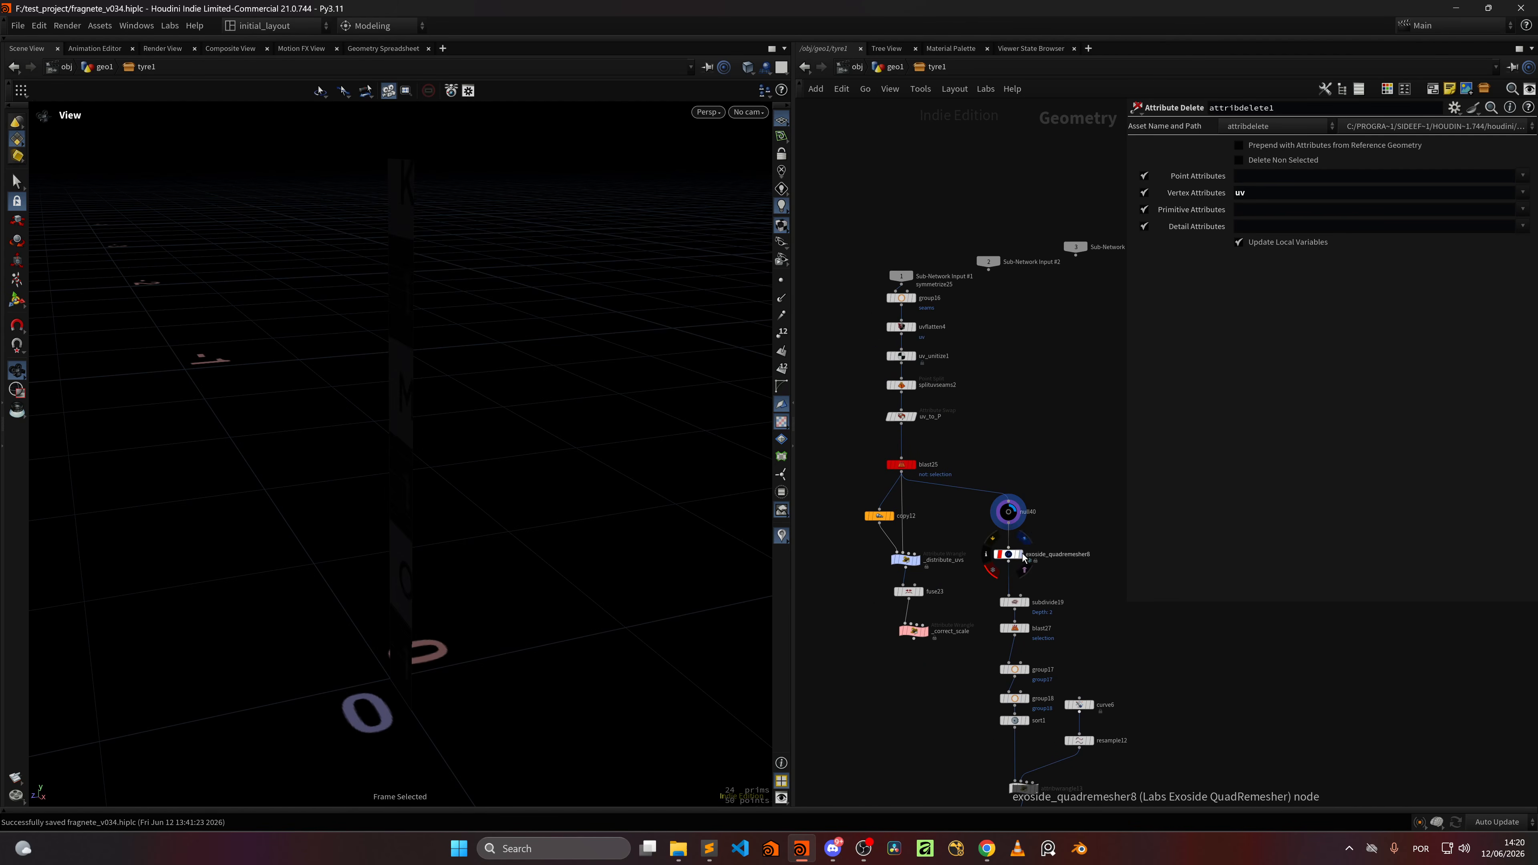
{"action": "left_click", "coordinate": [889, 66]}
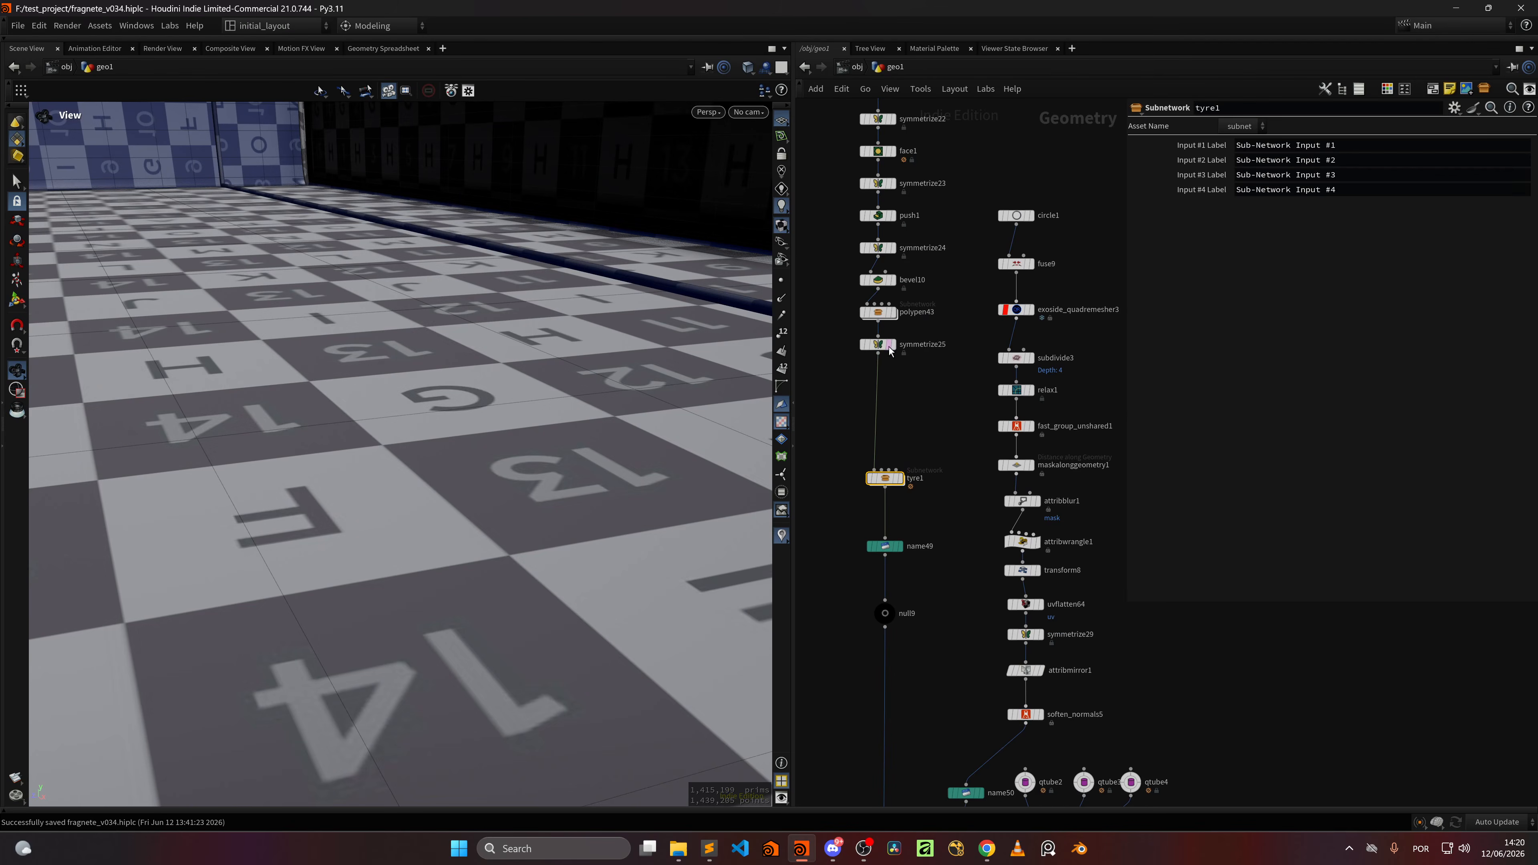
Step: Display the symmetrize25 node and examine the base tyre mesh that feeds the tyre1 subnetwork
{"action": "left_click", "coordinate": [892, 346]}
{"action": "key", "text": "space+f"}
{"action": "left_click_drag", "start_coordinate": [379, 390], "coordinate": [432, 436]}
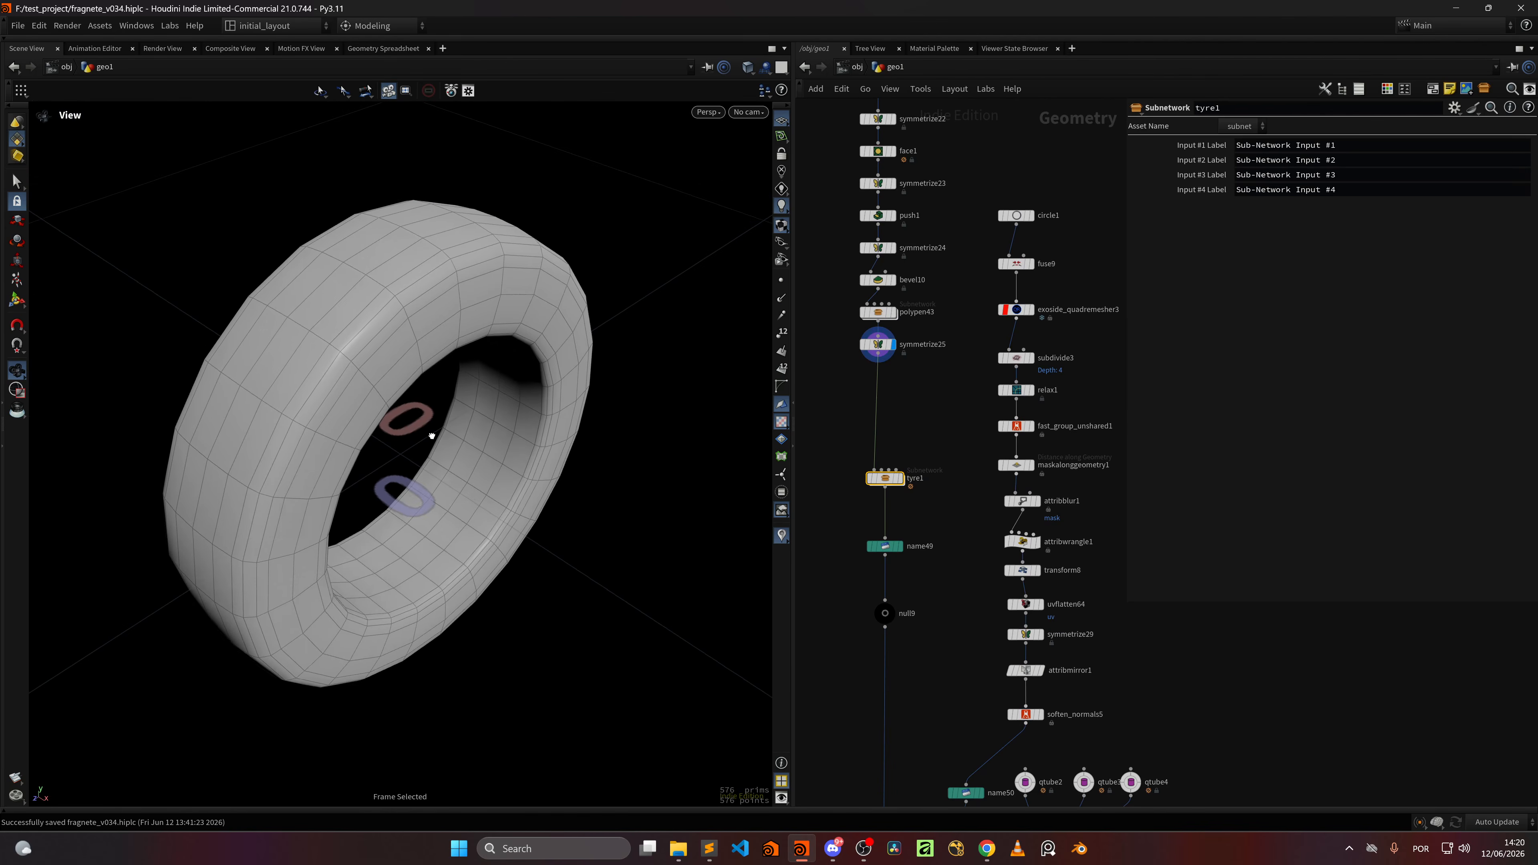
Step: Open the tyre1 subnetwork and display its attribdelete1 node to inspect the detailed tyre without UVs
{"action": "left_click", "coordinate": [900, 478]}
{"action": "double_click", "coordinate": [894, 479]}
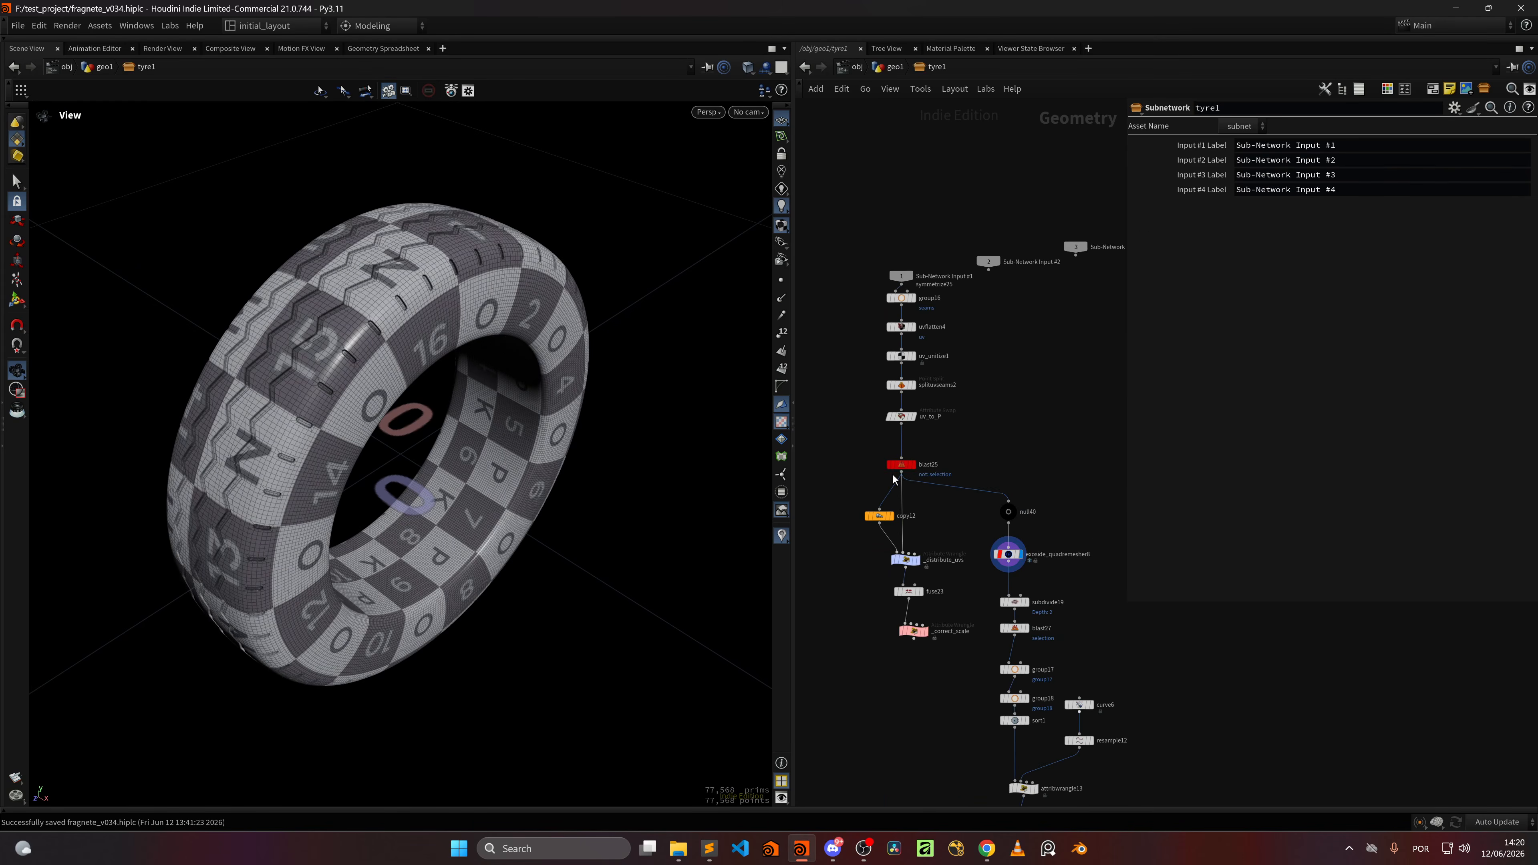
{"action": "scroll", "coordinate": [1066, 495], "scroll_direction": "down", "scroll_amount": 9}
{"action": "middle_click_drag", "start_coordinate": [1066, 496], "coordinate": [902, 123]}
{"action": "scroll", "coordinate": [905, 480], "scroll_direction": "up", "scroll_amount": 12}
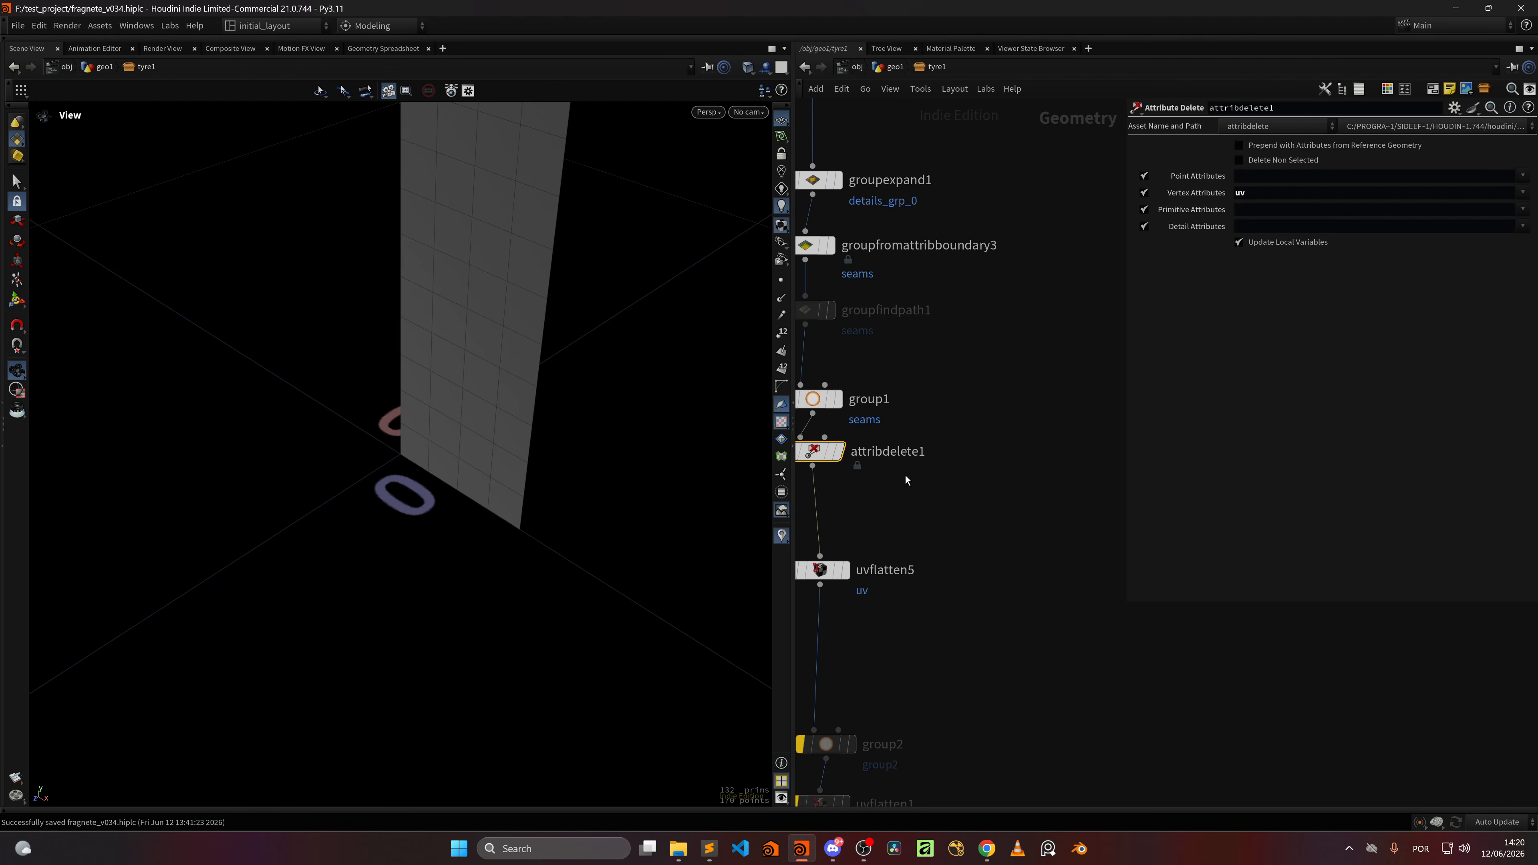
{"action": "left_click", "coordinate": [840, 452]}
{"action": "key", "text": "space+f"}
{"action": "left_click_drag", "start_coordinate": [422, 378], "coordinate": [414, 343]}
{"action": "left_click_drag", "start_coordinate": [358, 477], "coordinate": [285, 404]}
{"action": "scroll", "coordinate": [284, 404], "scroll_direction": "up", "scroll_amount": 1}
{"action": "middle_click_drag", "start_coordinate": [899, 504], "coordinate": [1007, 404]}
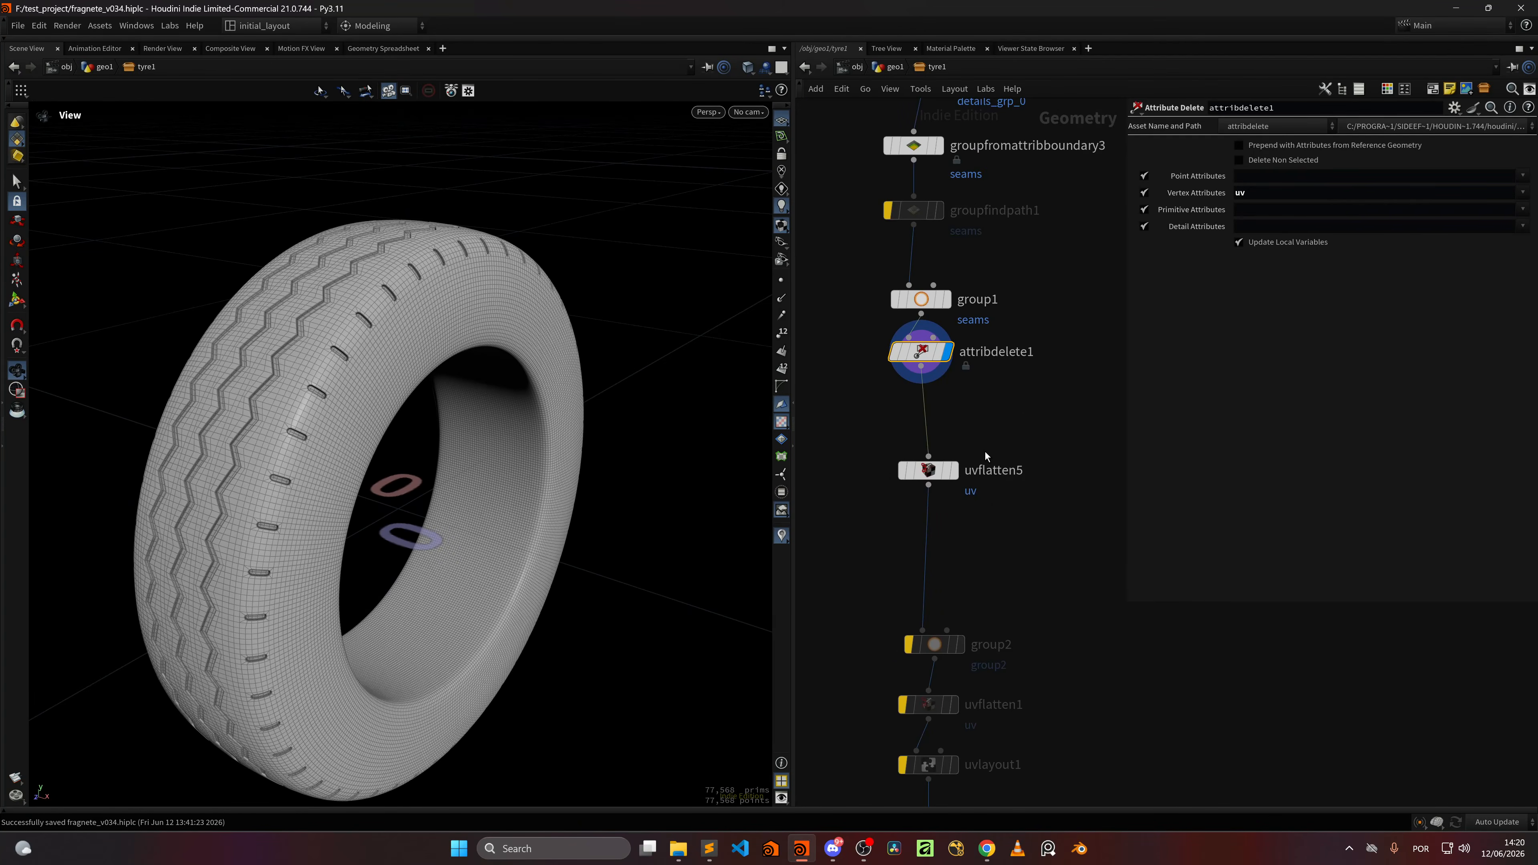
Step: Display the uvflatten5 node and examine its checker pattern on the tyre and its UV layout
{"action": "left_click", "coordinate": [953, 471]}
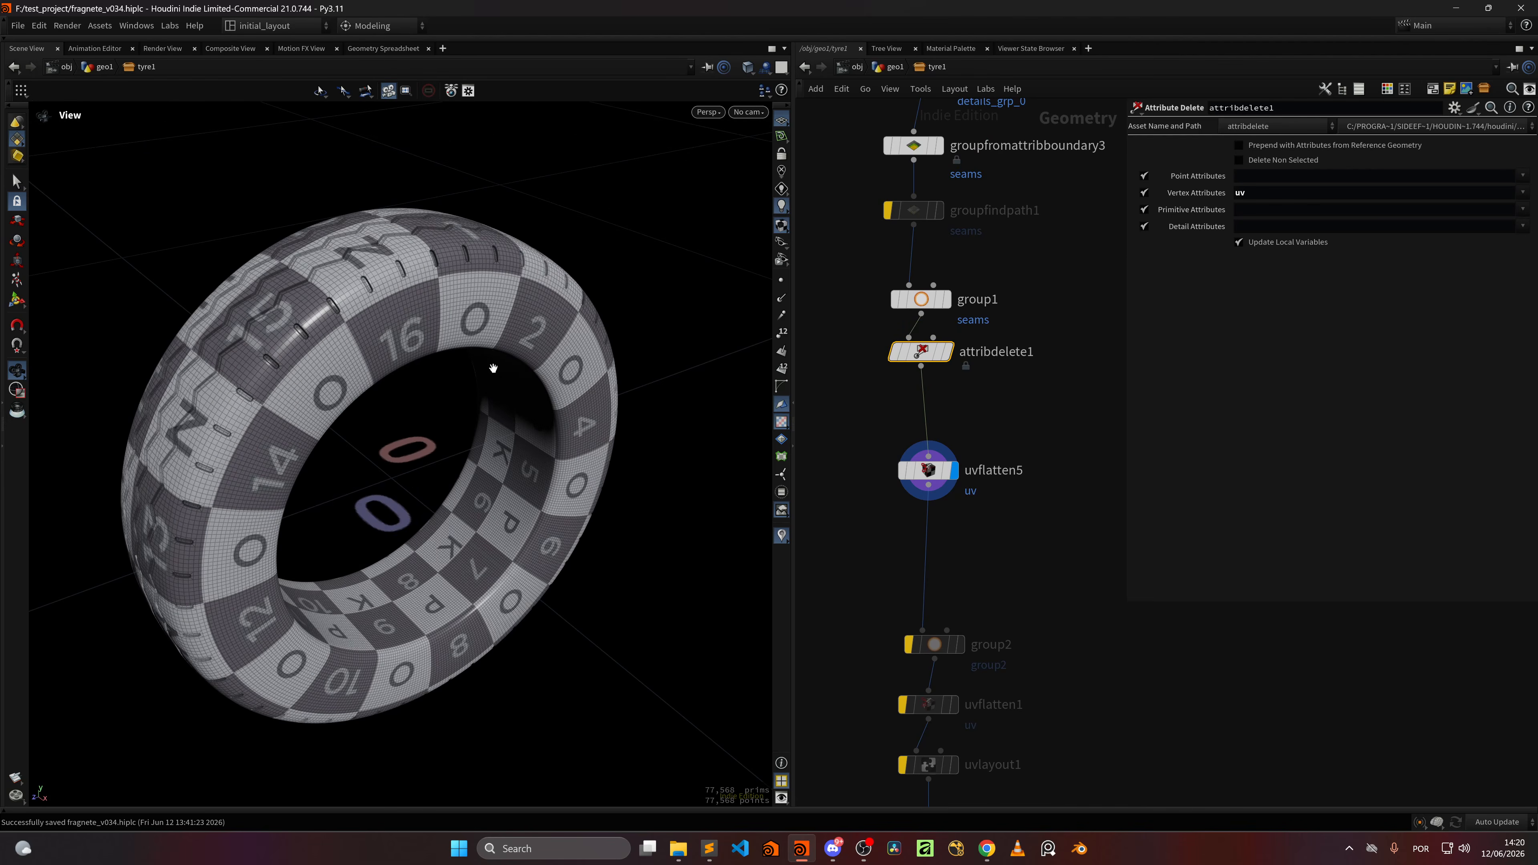
{"action": "key", "text": "space+5"}
{"action": "scroll", "coordinate": [473, 486], "scroll_direction": "up", "scroll_amount": 2}
{"action": "scroll", "coordinate": [519, 498], "scroll_direction": "down", "scroll_amount": 4}
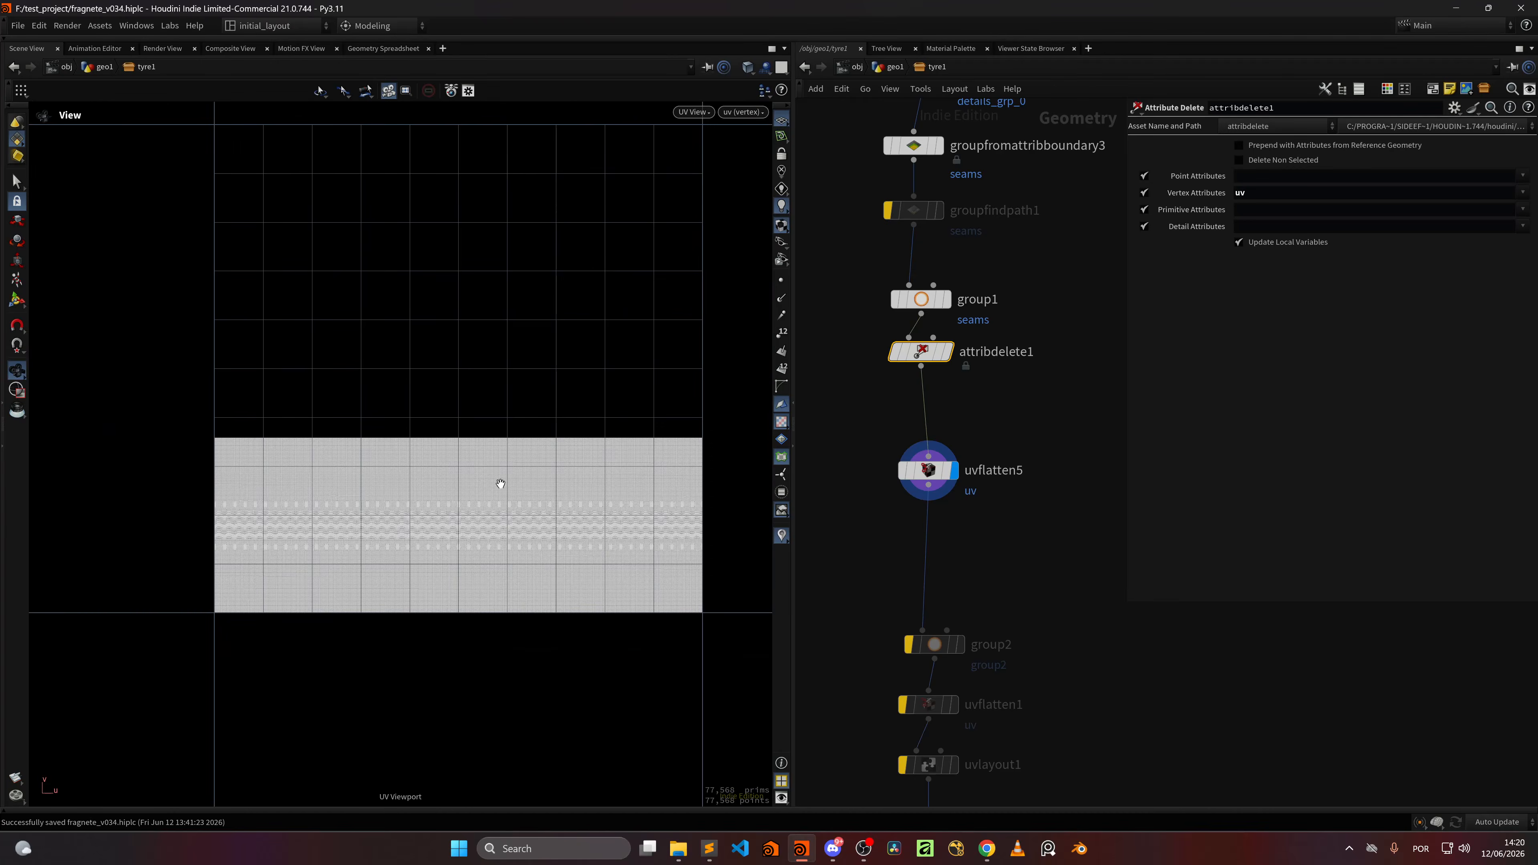
{"action": "key", "text": "space+1"}
Step: Add a UV Flatten node beside uvflatten5, feed it from attribdelete1 and display it
{"action": "middle_click_drag", "start_coordinate": [1080, 474], "coordinate": [937, 459]}
{"action": "key", "text": "Tab"}
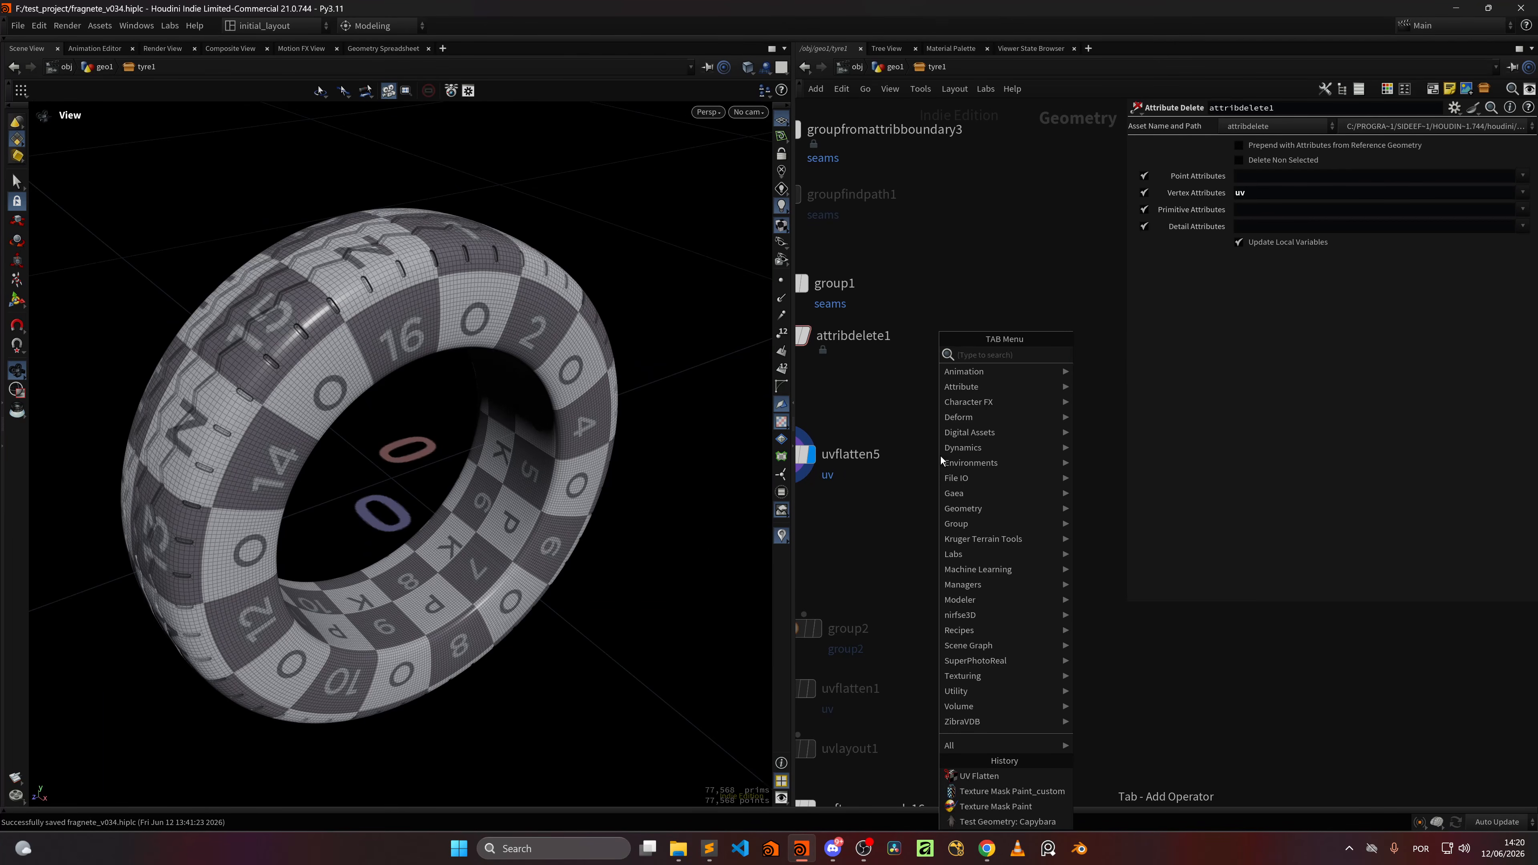
{"action": "type", "text": "uvf"}
{"action": "key", "text": "Return"}
{"action": "left_click", "coordinate": [941, 456]}
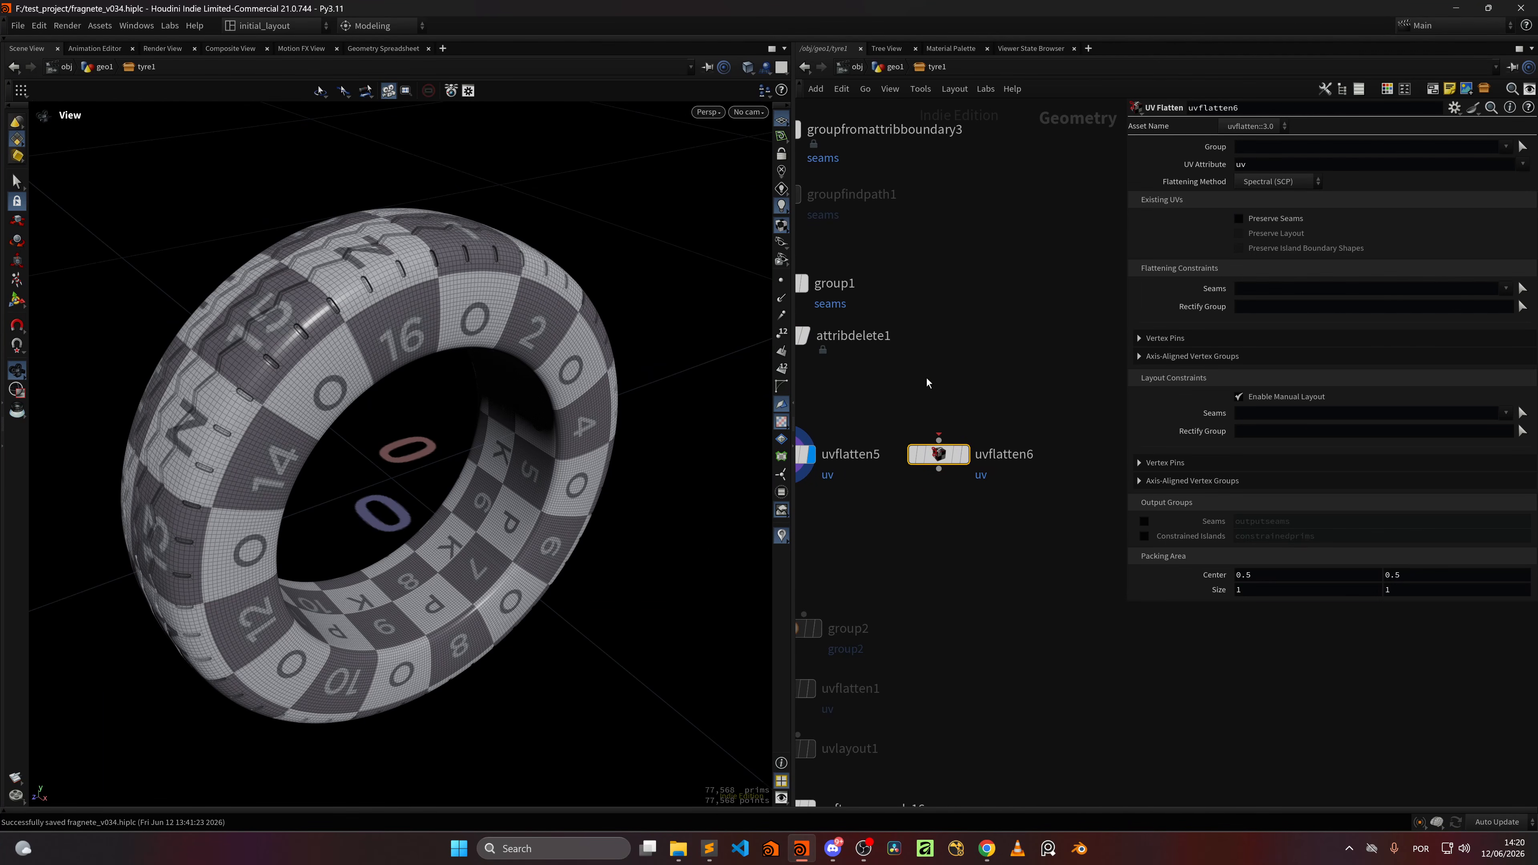
{"action": "scroll", "coordinate": [926, 377], "scroll_direction": "down", "scroll_amount": 2}
{"action": "middle_click_drag", "start_coordinate": [836, 374], "coordinate": [924, 390]}
{"action": "left_click_drag", "start_coordinate": [891, 369], "coordinate": [1024, 445]}
{"action": "left_click", "coordinate": [1052, 430]}
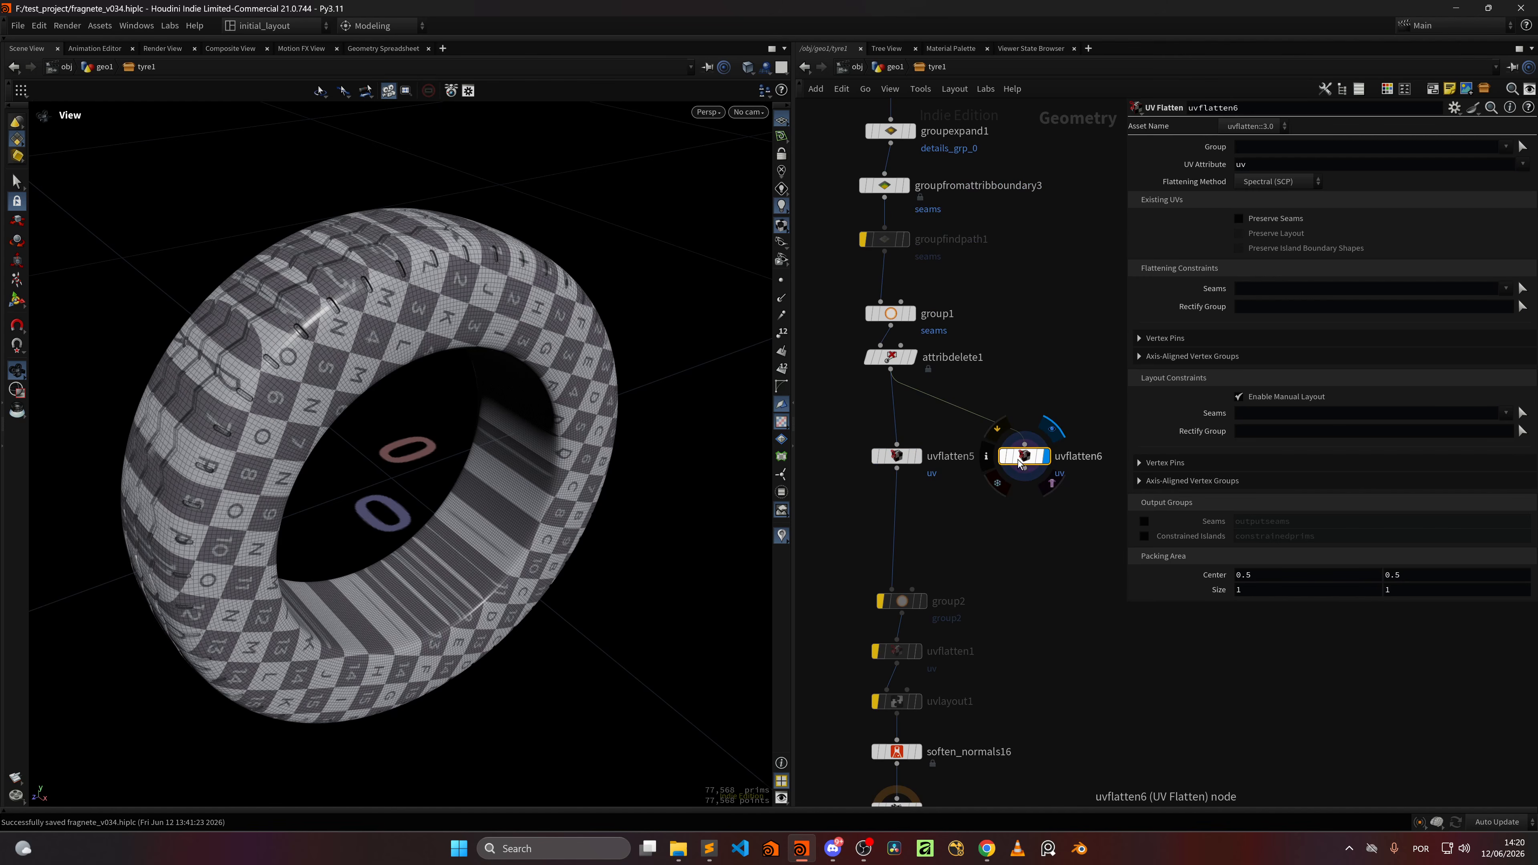
Step: Disable Enable Manual Layout on the new UV Flatten node and inspect the tyre's inner face
{"action": "left_click_drag", "start_coordinate": [394, 353], "coordinate": [423, 377]}
{"action": "left_click_drag", "start_coordinate": [476, 424], "coordinate": [319, 396]}
{"action": "left_click", "coordinate": [1278, 398]}
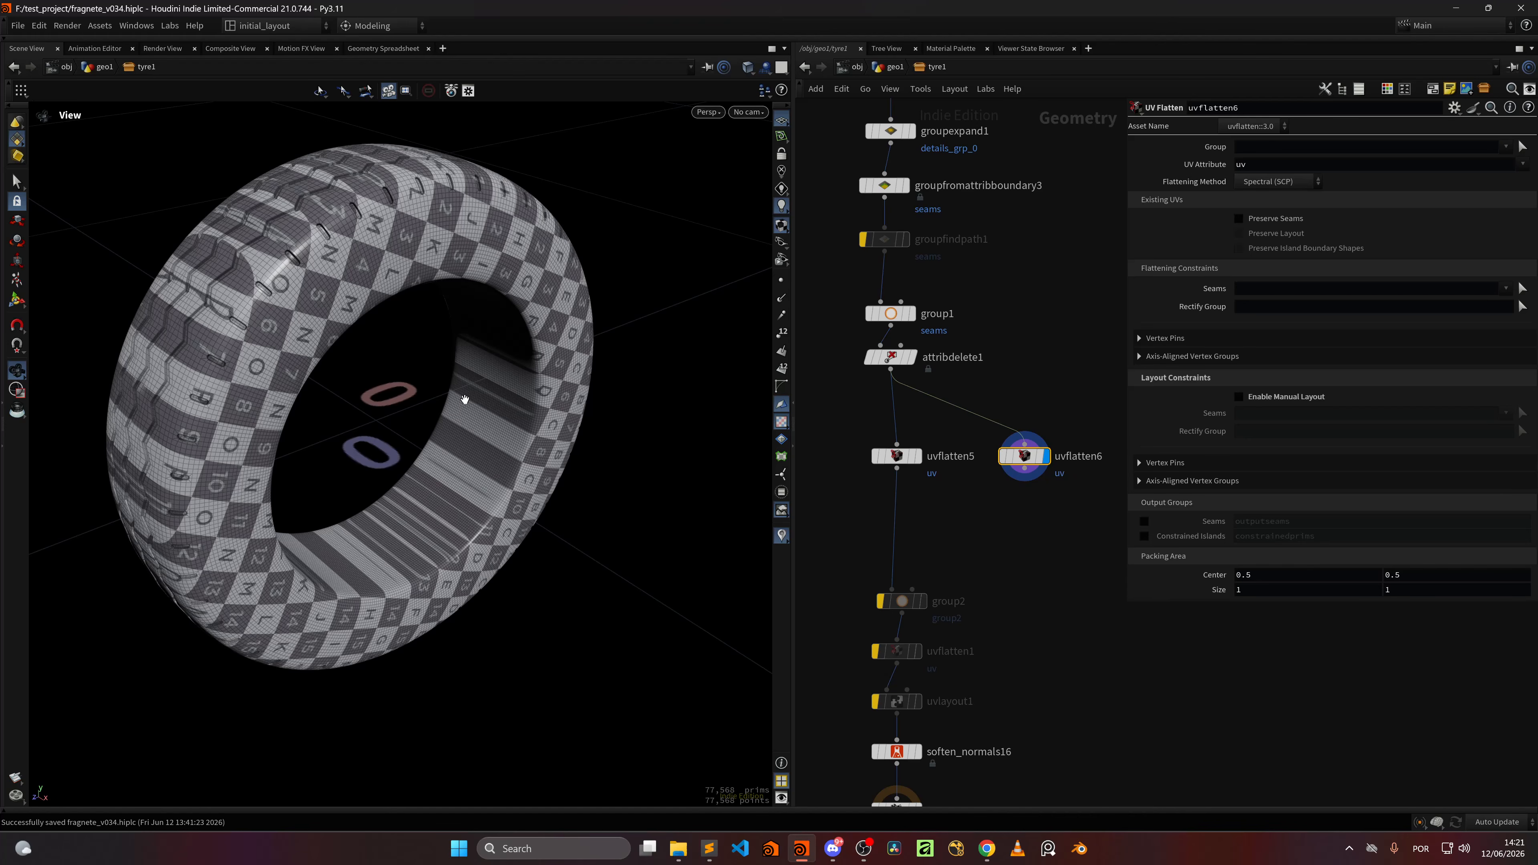
{"action": "right_click_drag", "start_coordinate": [465, 412], "coordinate": [487, 404]}
{"action": "middle_click_drag", "start_coordinate": [467, 422], "coordinate": [492, 403]}
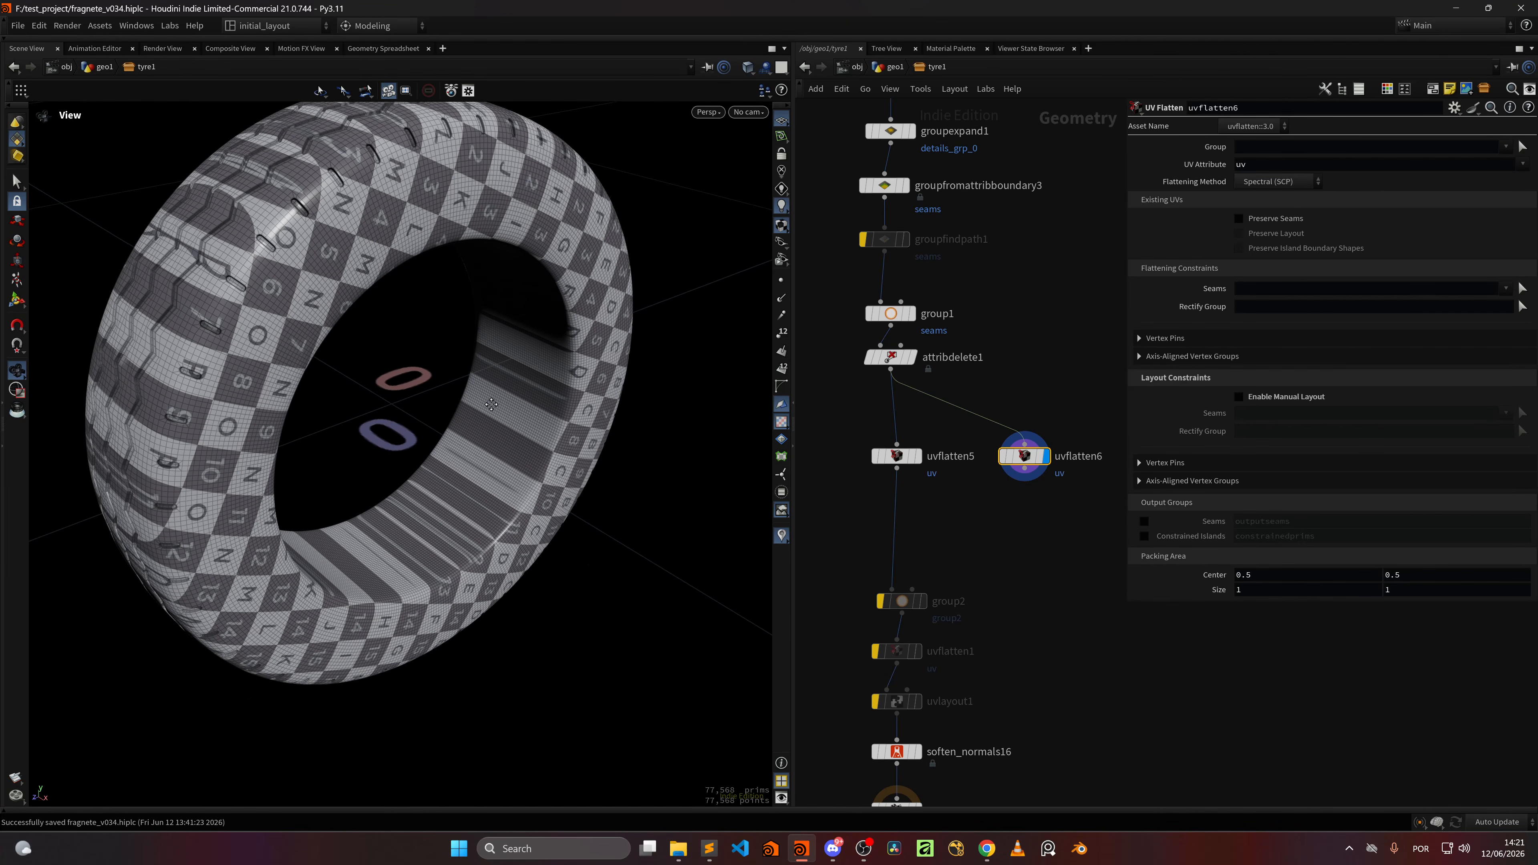
Step: Use UV Flatten's Cut or Sew Seams mode to cut a full edge-loop seam around the tyre's inner face
{"action": "left_click", "coordinate": [17, 299]}
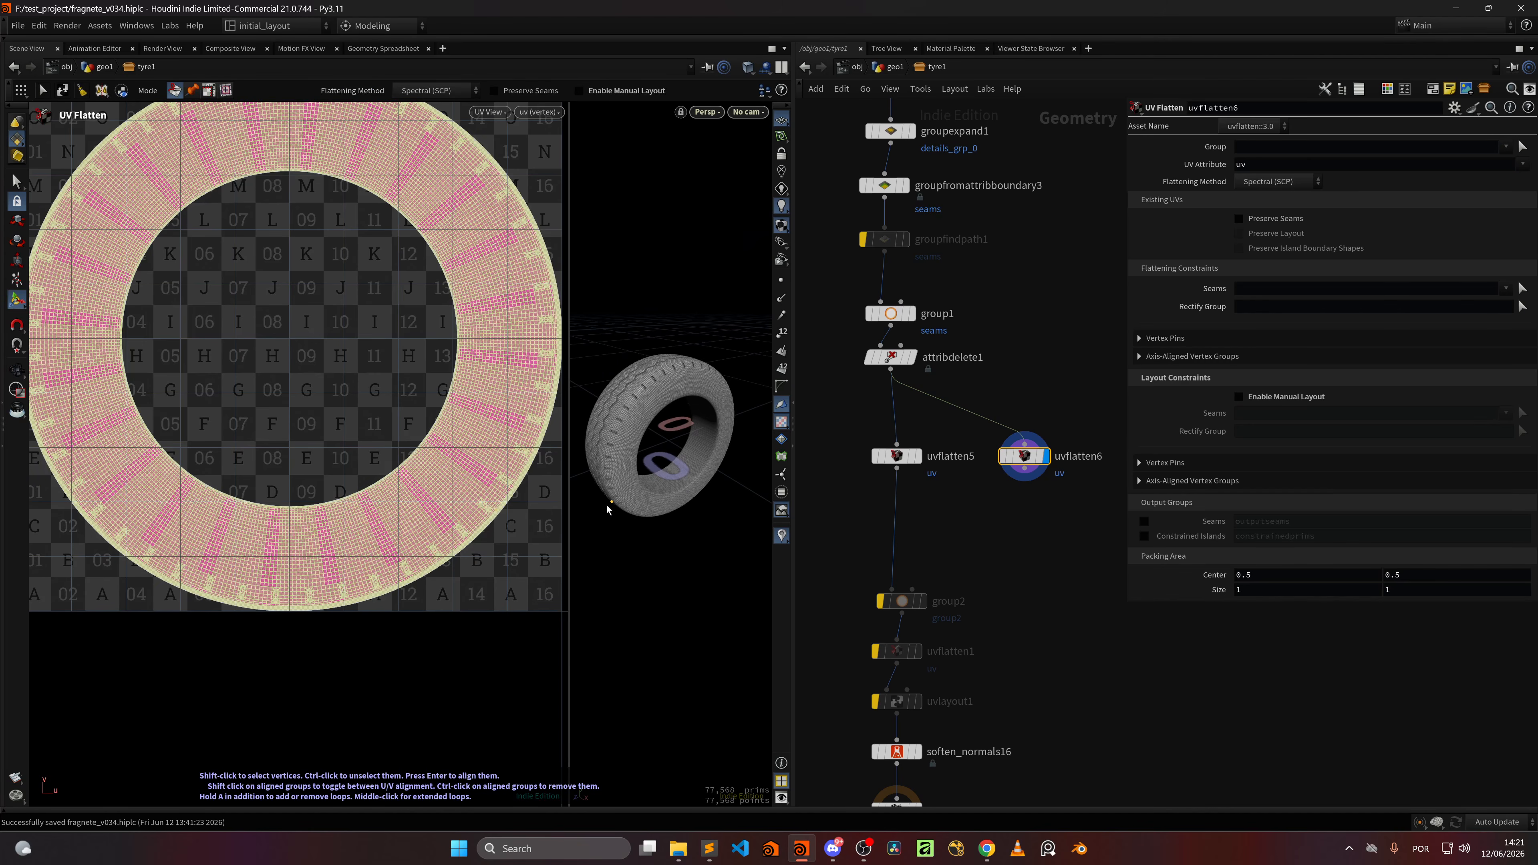
{"action": "left_click_drag", "start_coordinate": [571, 500], "coordinate": [388, 500]}
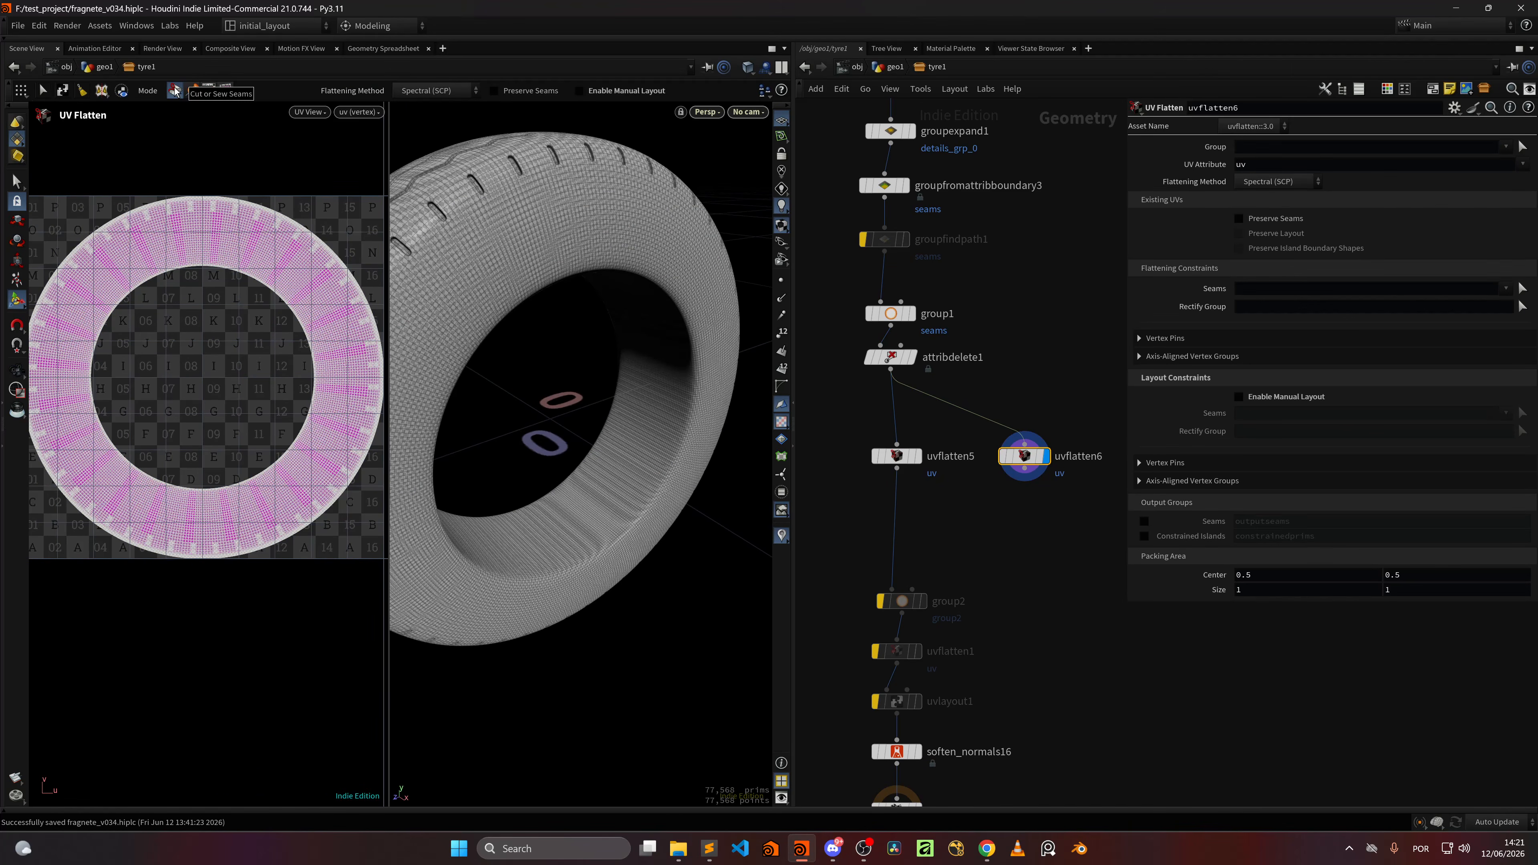
{"action": "left_click", "coordinate": [176, 90]}
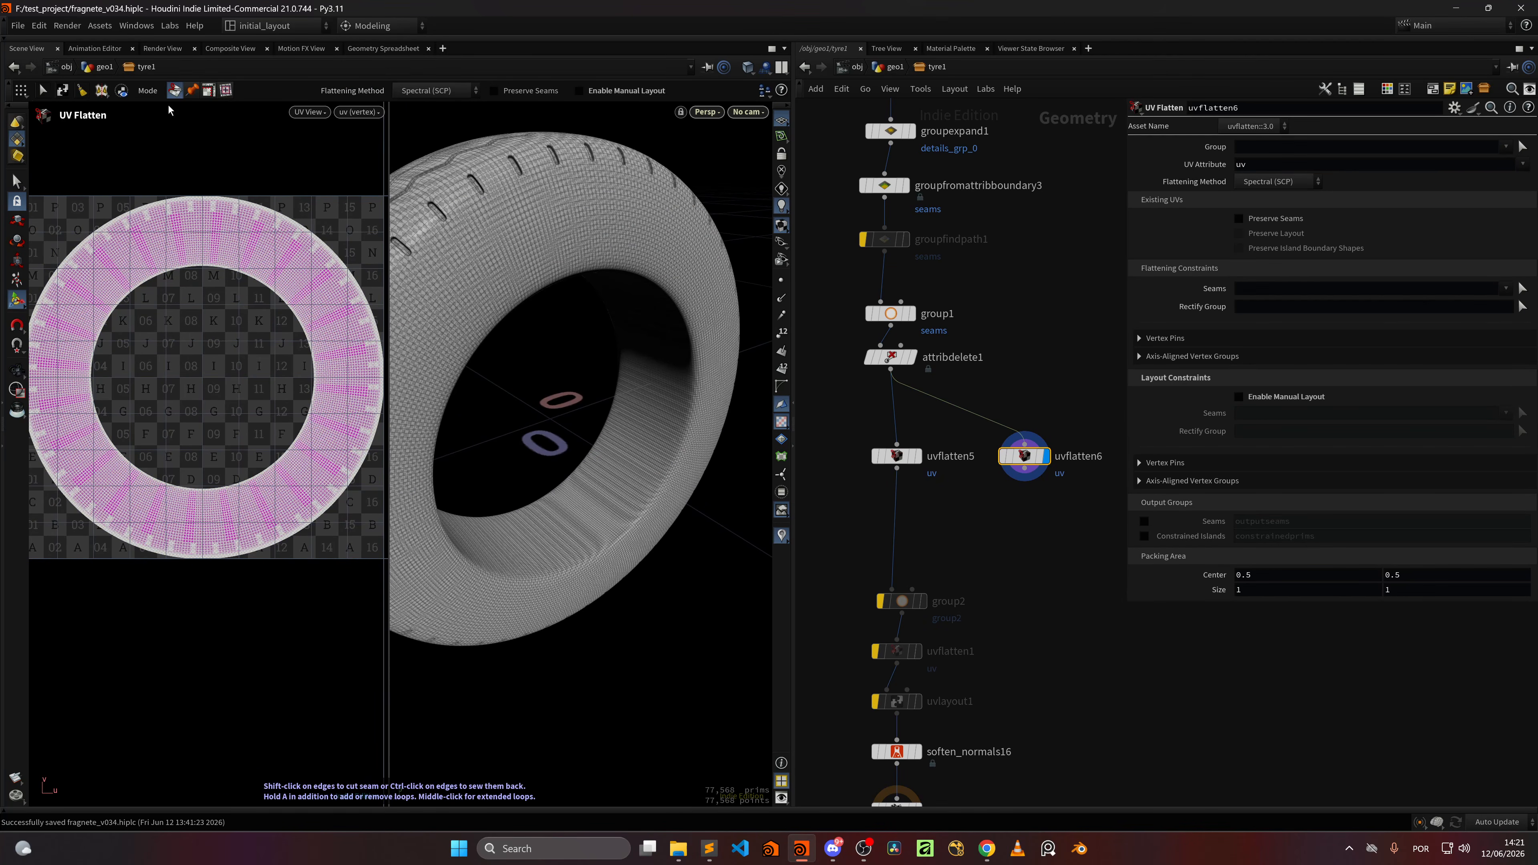
{"action": "scroll", "coordinate": [695, 432], "scroll_direction": "up", "scroll_amount": 4}
{"action": "left_click_drag", "start_coordinate": [664, 418], "coordinate": [662, 462], "text": "alt"}
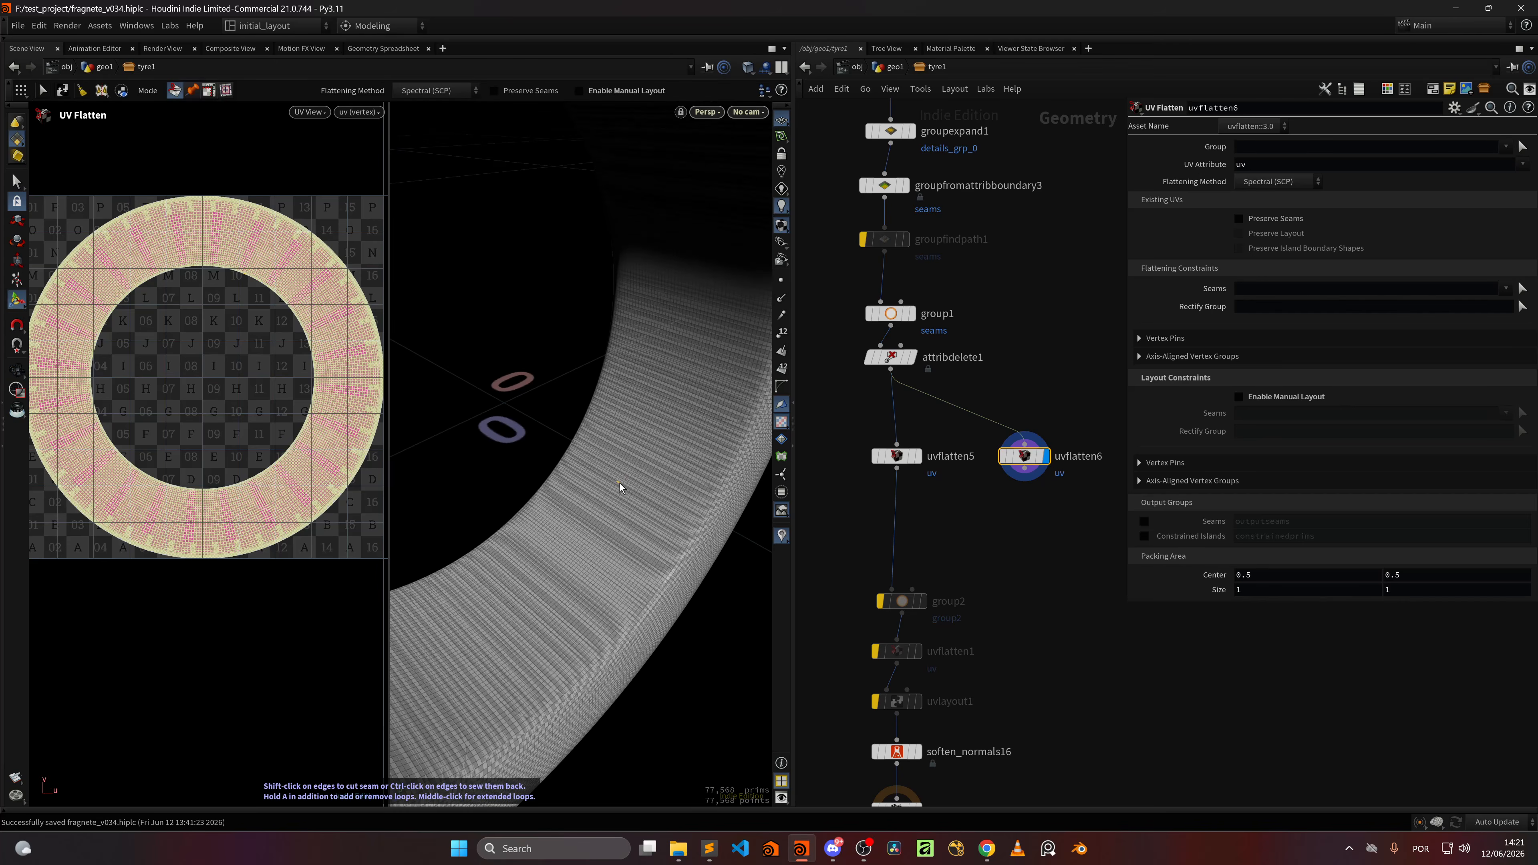
{"action": "left_click", "coordinate": [620, 486], "text": "shift"}
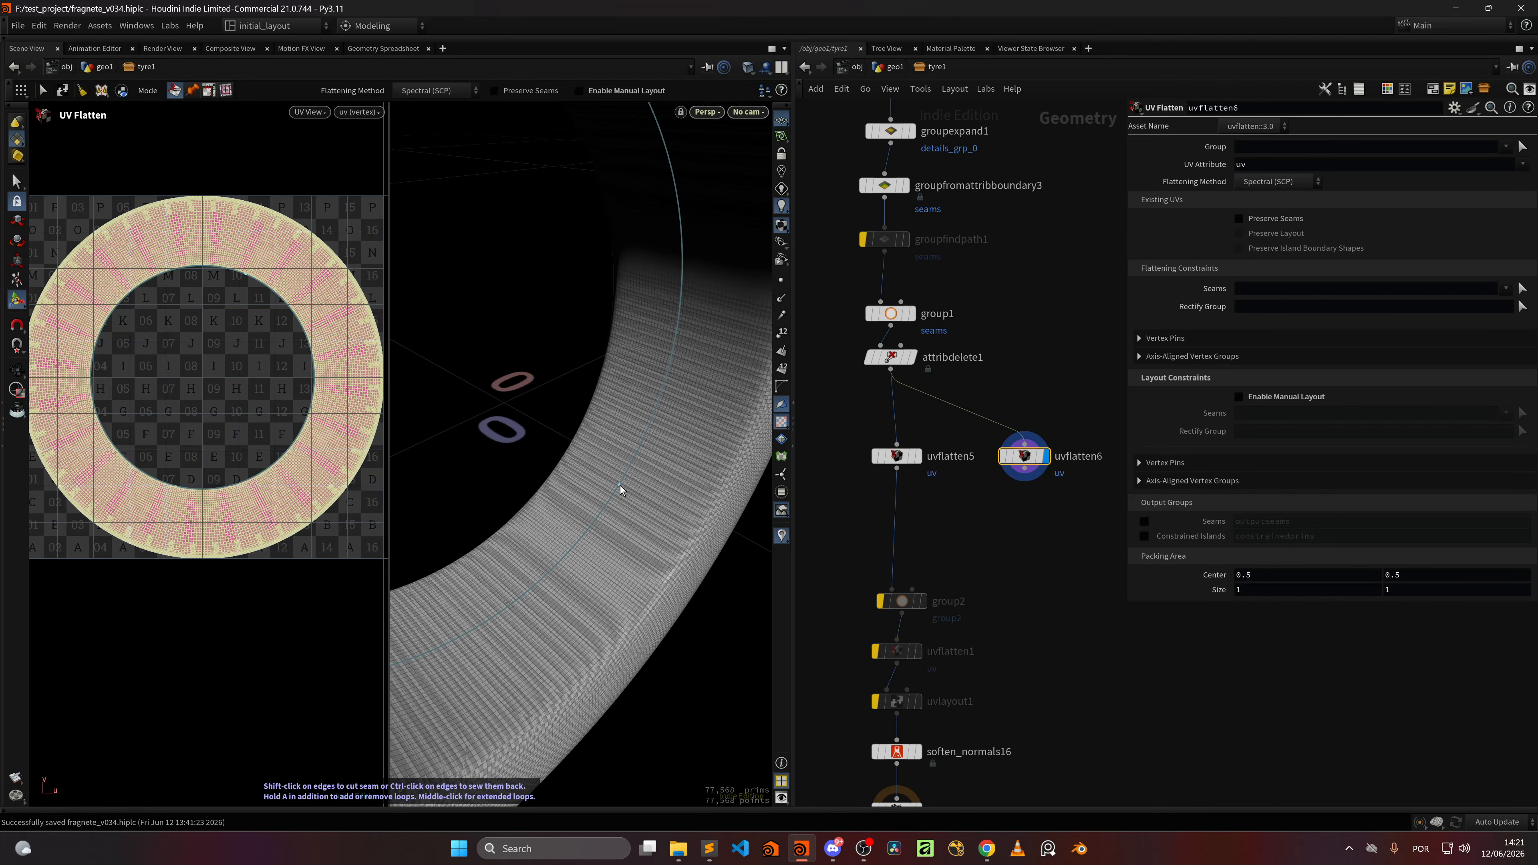
{"action": "left_click", "coordinate": [620, 485], "text": "shift"}
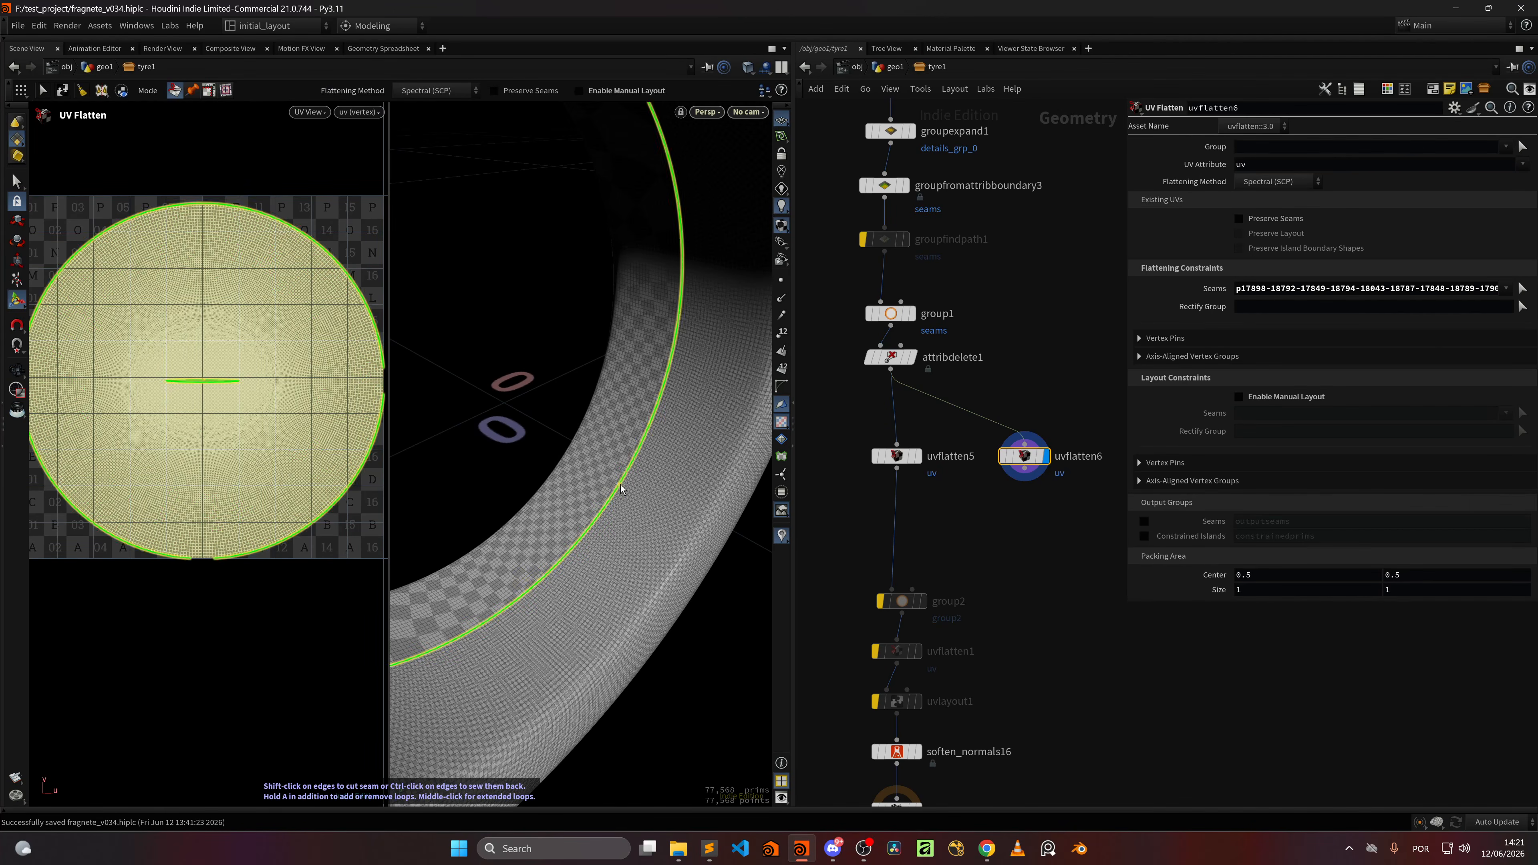
Step: Cut a second seam loop crosswise through the tyre's sidewall and tread, and check the opened UV island
{"action": "scroll", "coordinate": [649, 416], "scroll_direction": "down", "scroll_amount": 4}
{"action": "left_click_drag", "start_coordinate": [649, 415], "coordinate": [546, 416], "text": "alt"}
{"action": "key", "text": "Return"}
{"action": "key", "text": "shift+a"}
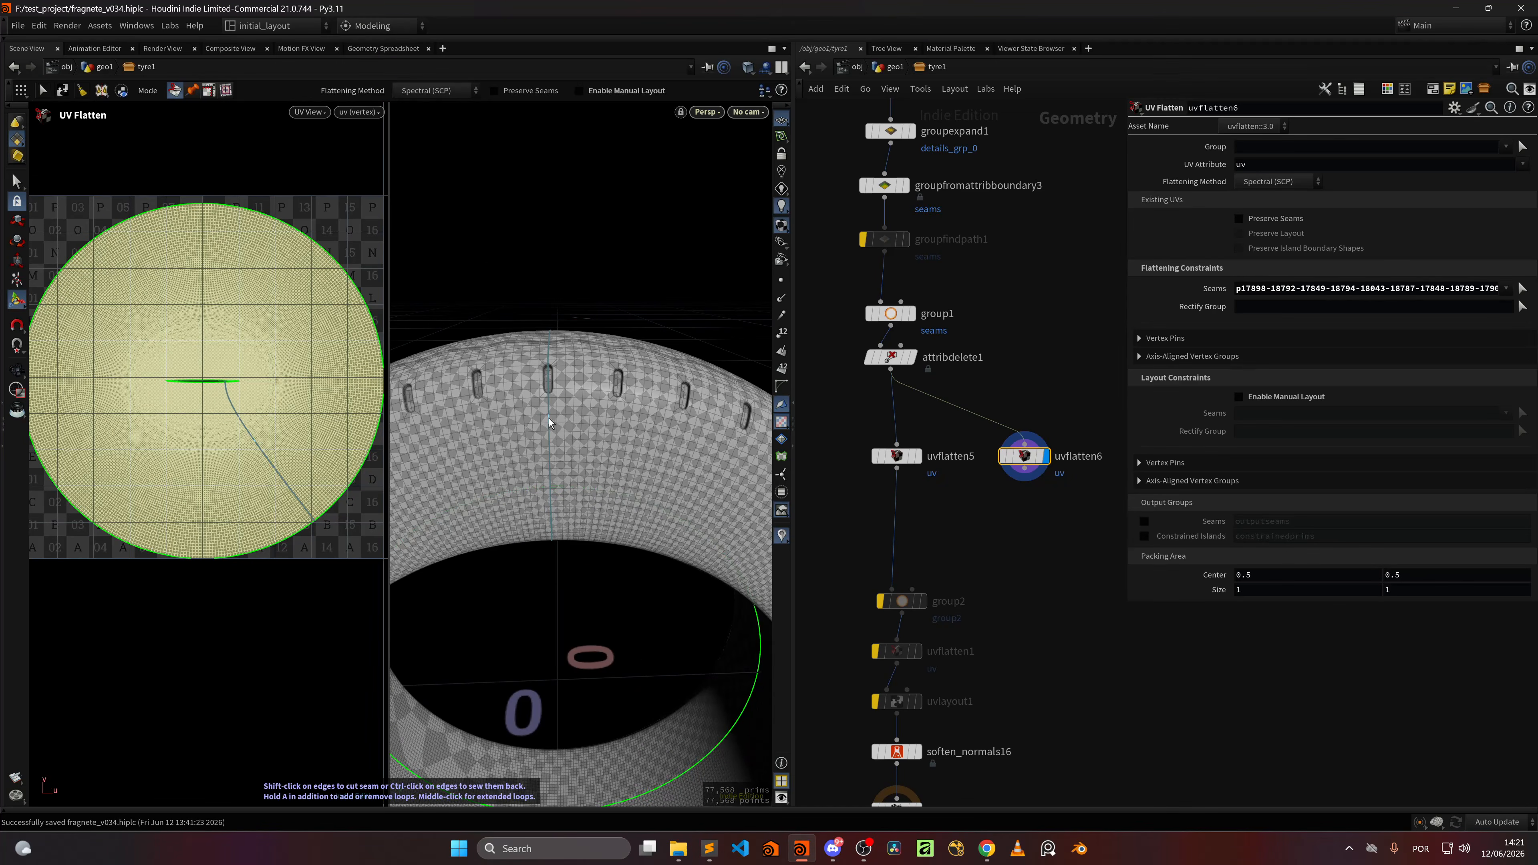
{"action": "left_click", "coordinate": [550, 419], "text": "shift"}
{"action": "key", "text": "Escape"}
{"action": "scroll", "coordinate": [202, 423], "scroll_direction": "down", "scroll_amount": 3}
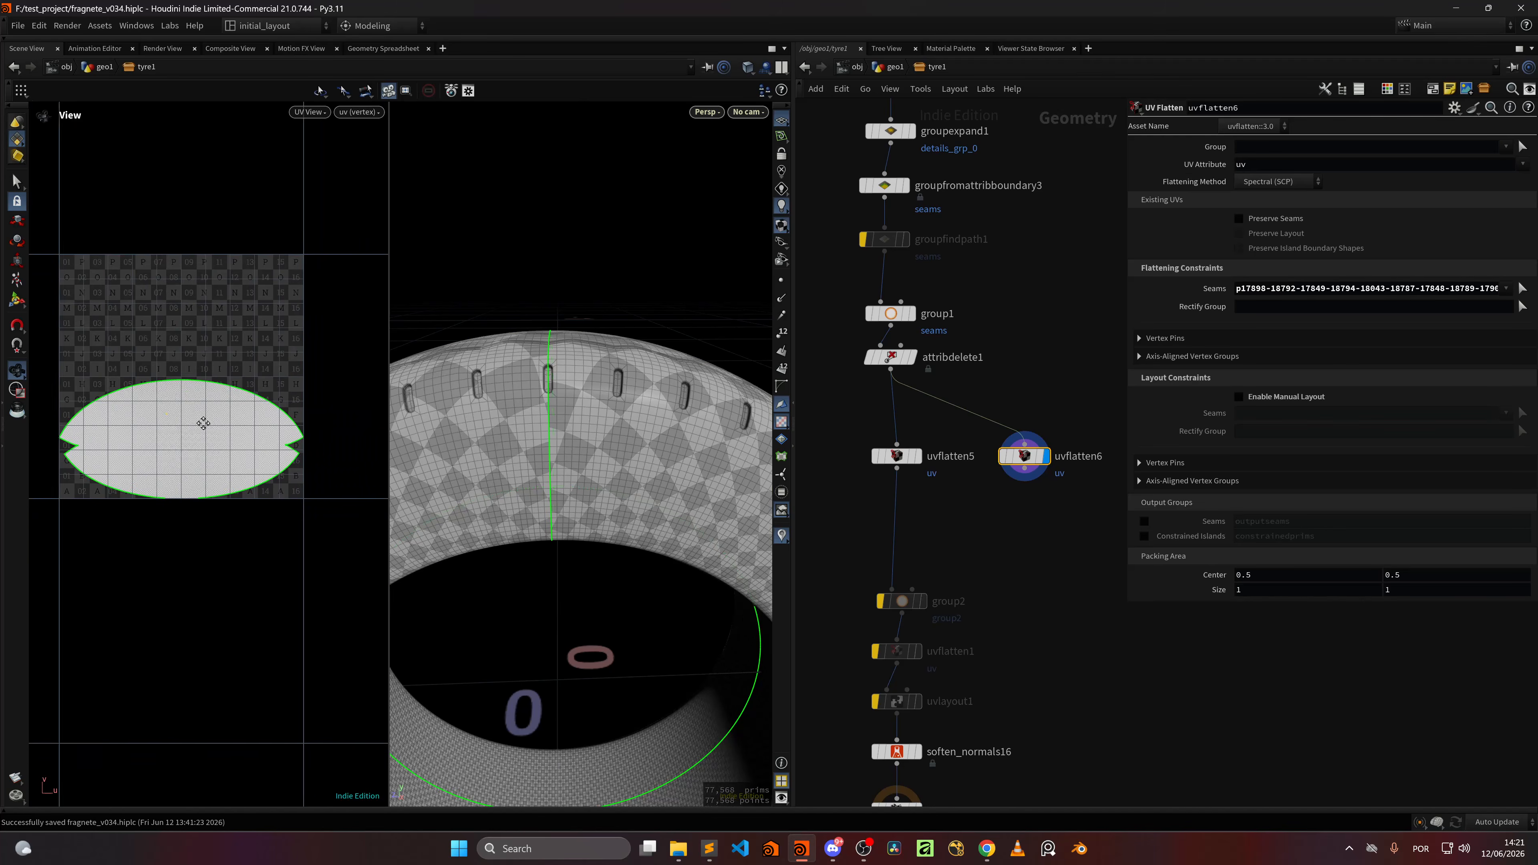
{"action": "middle_click_drag", "start_coordinate": [203, 423], "coordinate": [216, 413], "text": "alt"}
{"action": "scroll", "coordinate": [215, 413], "scroll_direction": "up", "scroll_amount": 3}
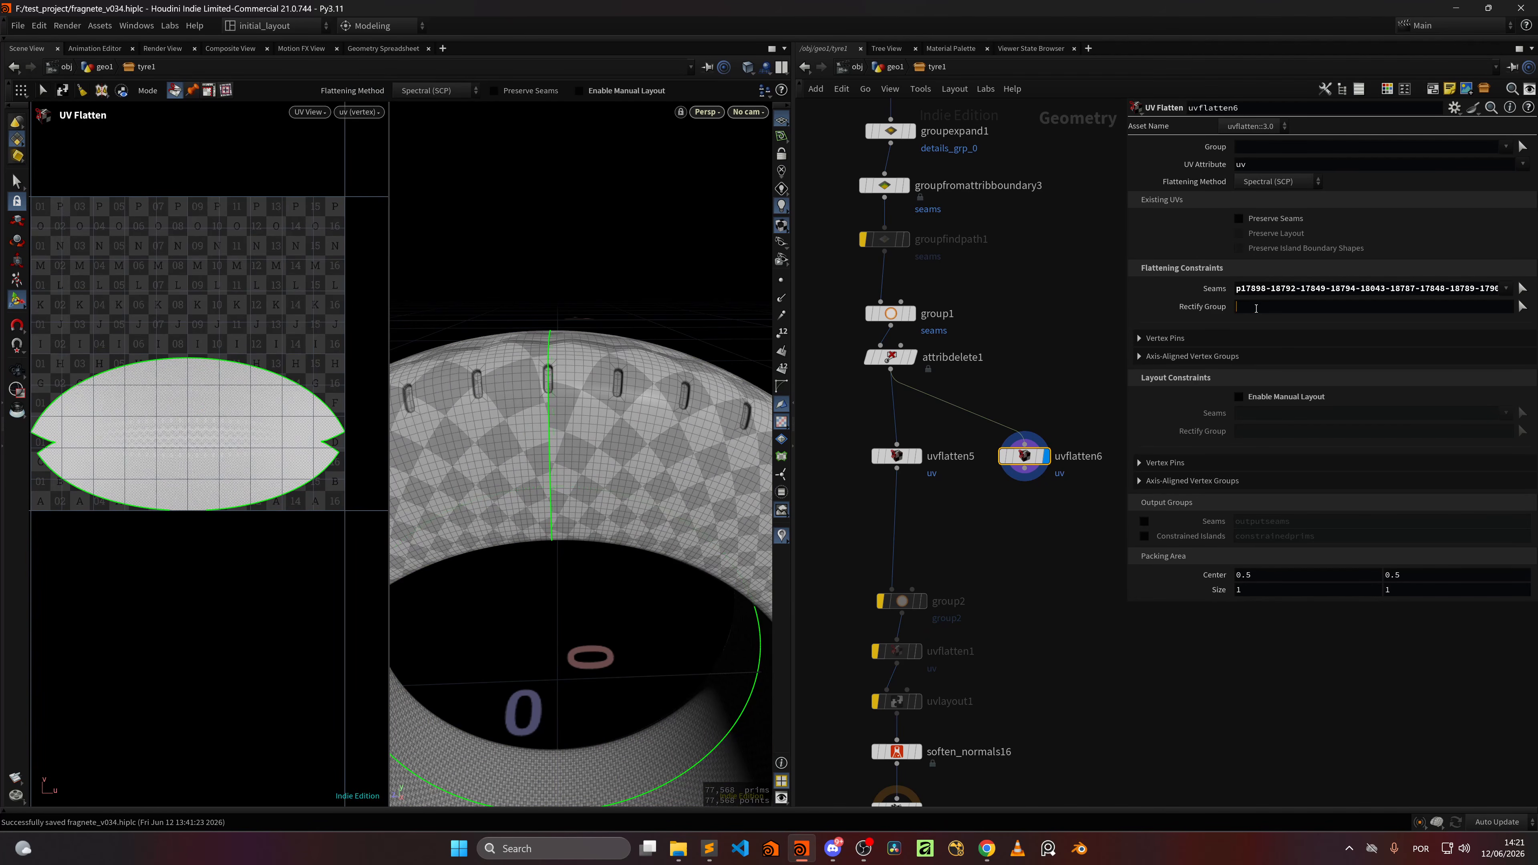
Step: Try rectifying the whole UV island by setting Rectify Group to *, and inspect the tyre and its UVs
{"action": "left_click", "coordinate": [1255, 307]}
{"action": "type", "text": "*"}
{"action": "key", "text": "Return"}
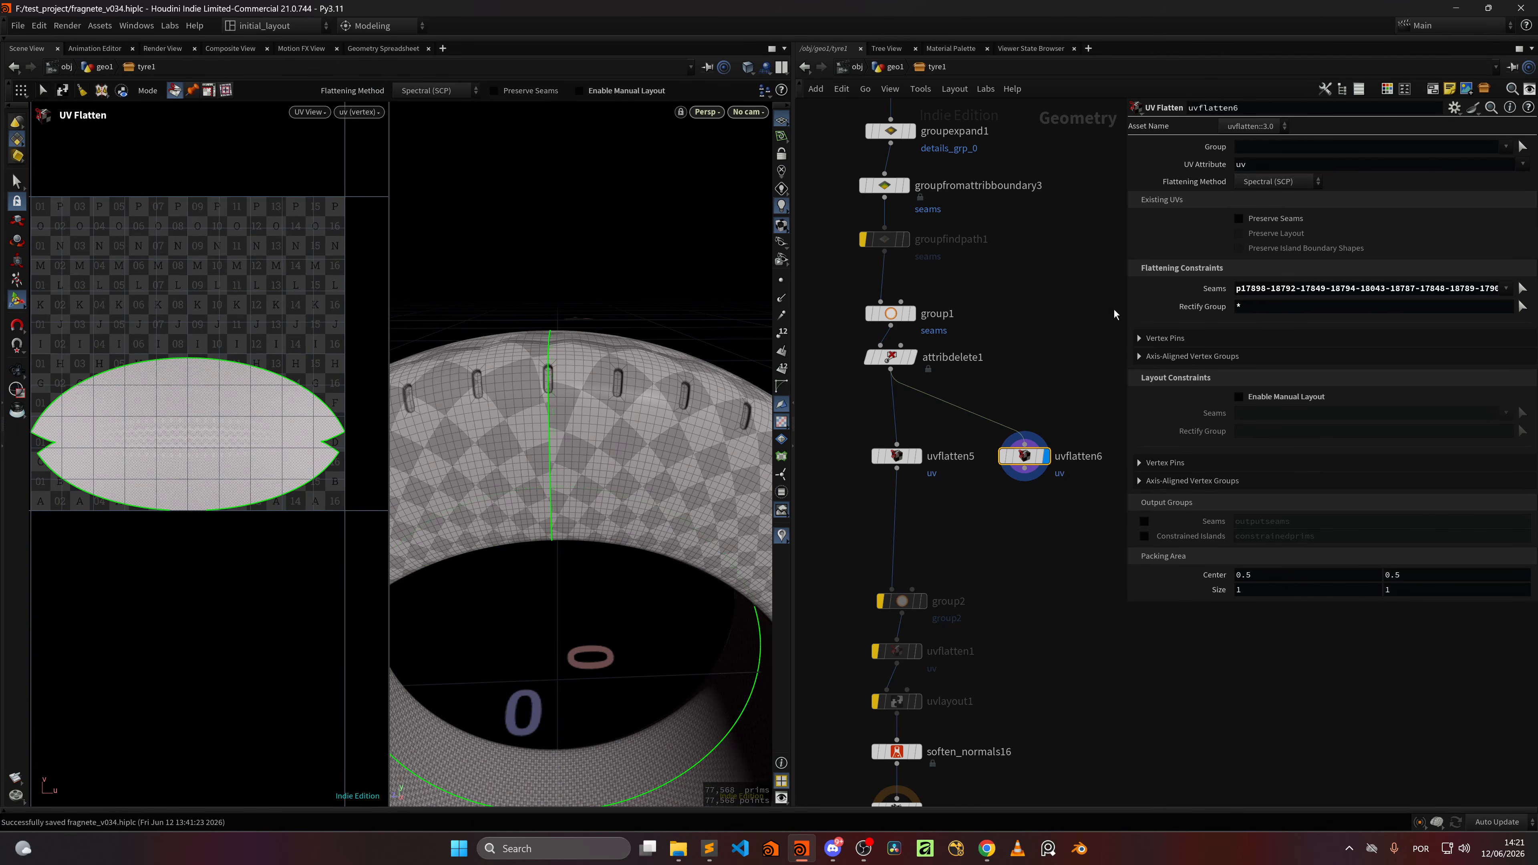
{"action": "left_click", "coordinate": [16, 375]}
{"action": "right_click_drag", "start_coordinate": [281, 422], "coordinate": [364, 405]}
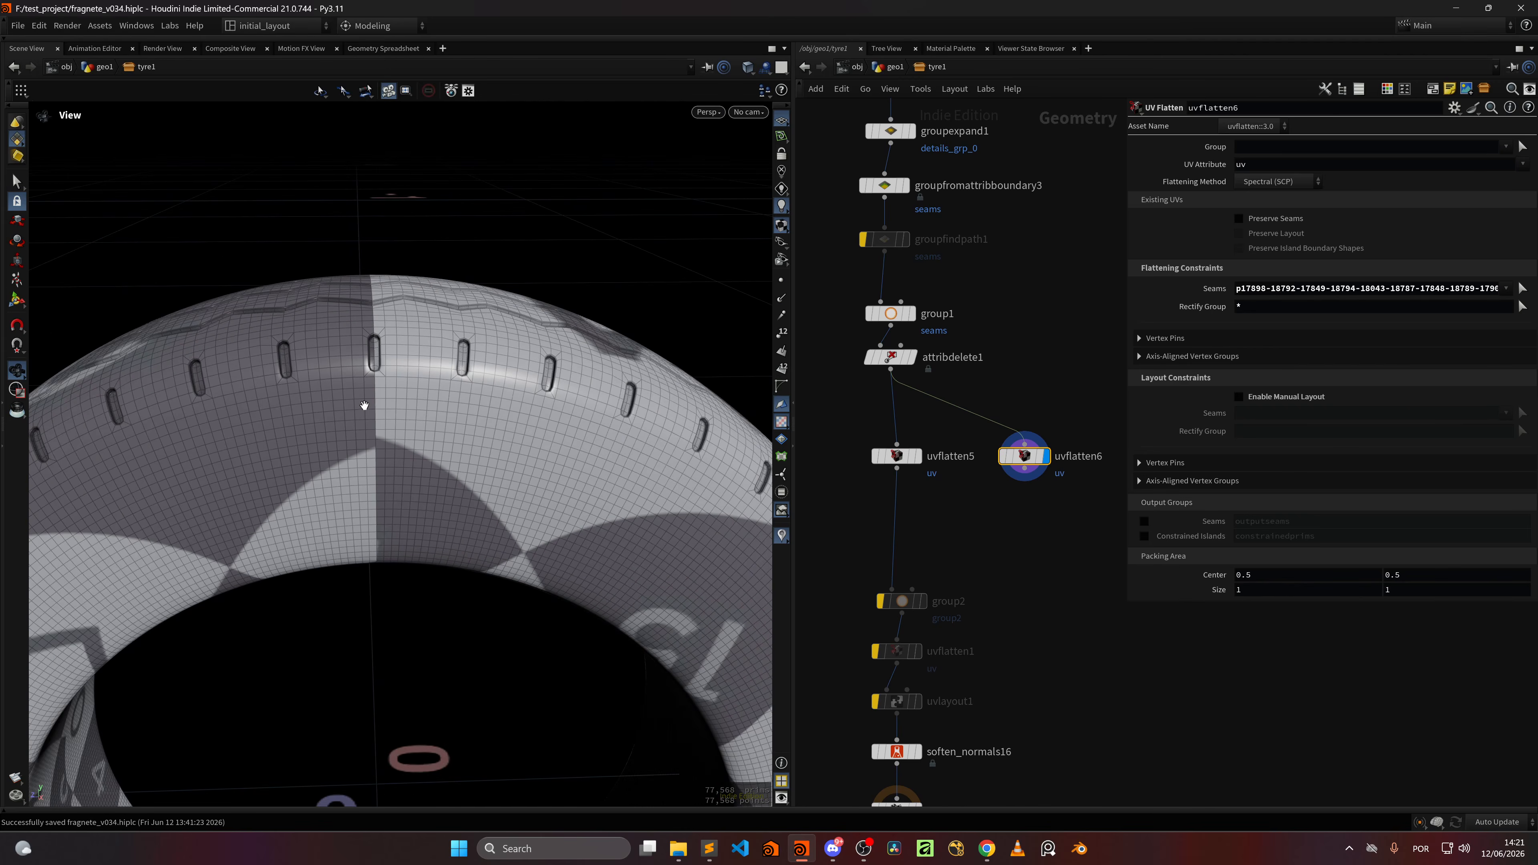
{"action": "key", "text": "space+5"}
{"action": "scroll", "coordinate": [439, 415], "scroll_direction": "up", "scroll_amount": 8}
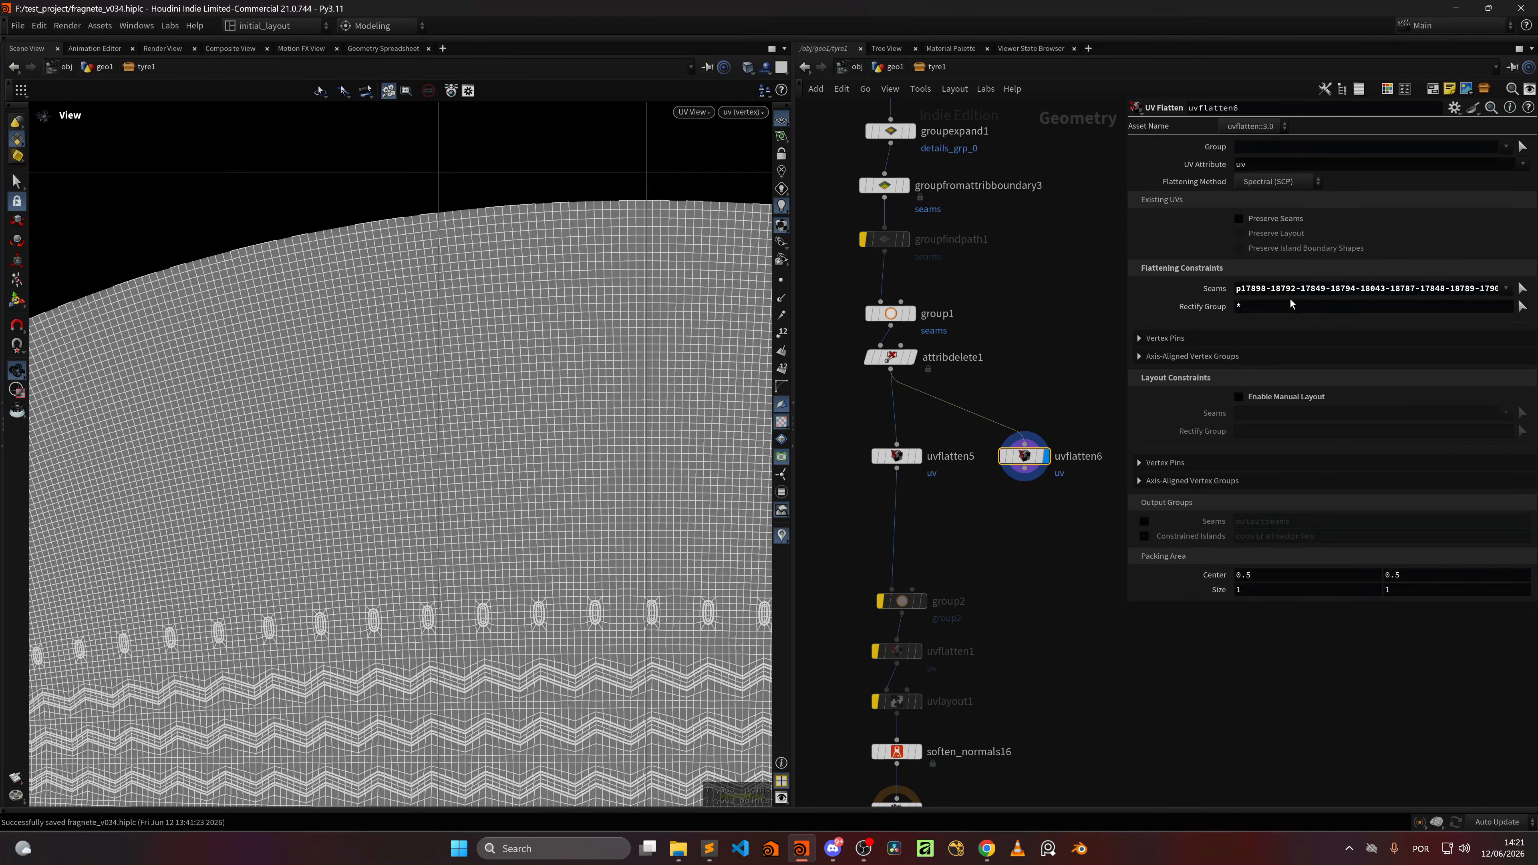
Step: Clear the Rectify Group value on the new UV Flatten node
{"action": "left_click_drag", "start_coordinate": [1291, 305], "coordinate": [1175, 305]}
{"action": "key", "text": "BackSpace"}
{"action": "key", "text": "Return"}
Step: Change the new UV Flatten node's flattening method to Angle-Based (ABF) and view the whole UV island
{"action": "right_click_drag", "start_coordinate": [374, 280], "coordinate": [40, 320]}
{"action": "middle_click_drag", "start_coordinate": [433, 326], "coordinate": [357, 356]}
{"action": "left_click", "coordinate": [1271, 183]}
{"action": "left_click", "coordinate": [1265, 211]}
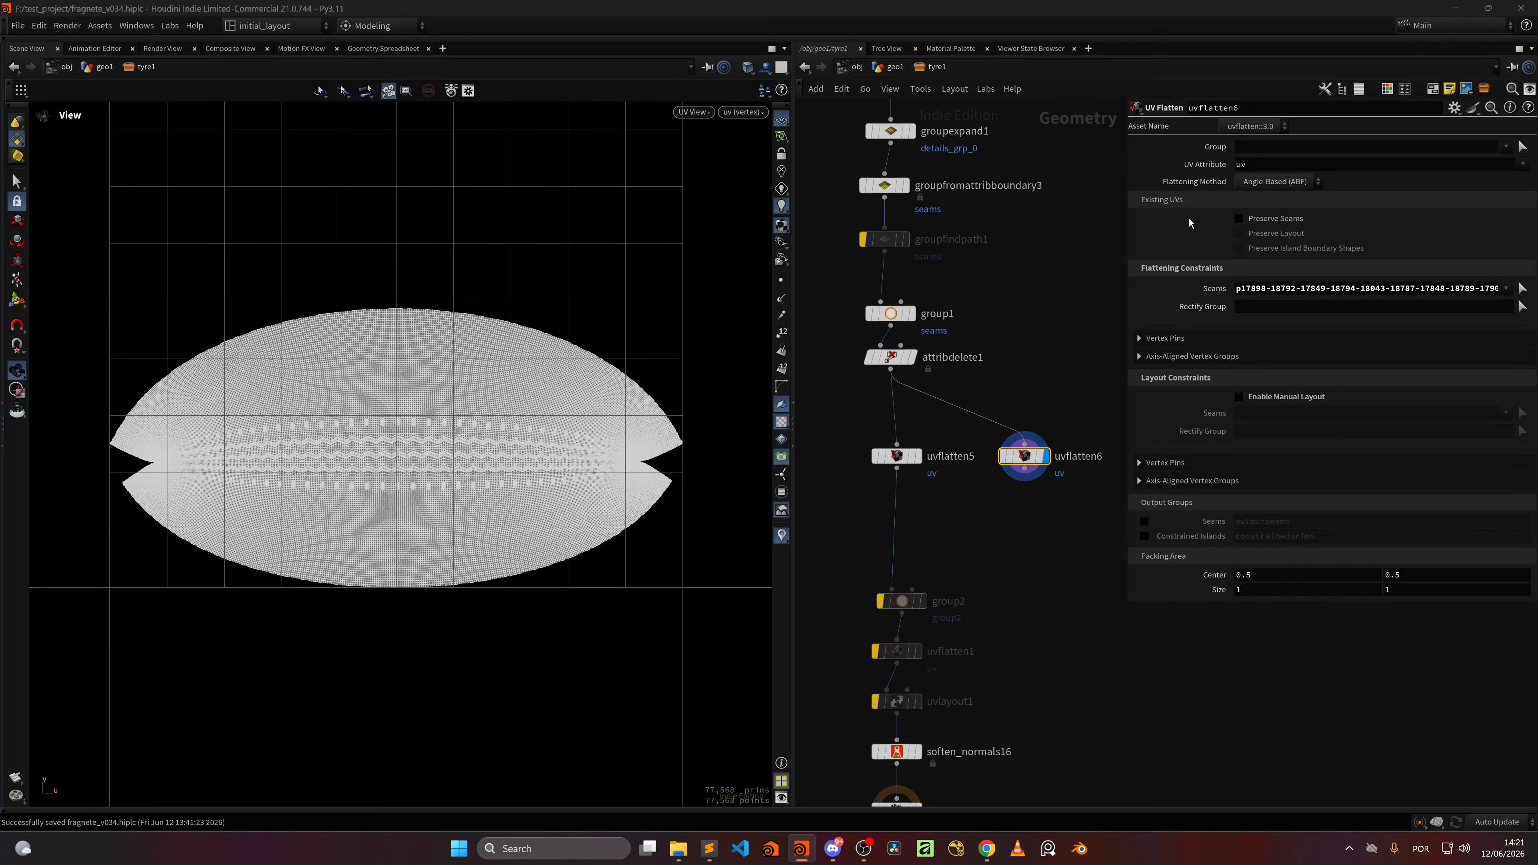
{"action": "right_click_drag", "start_coordinate": [484, 484], "coordinate": [518, 487]}
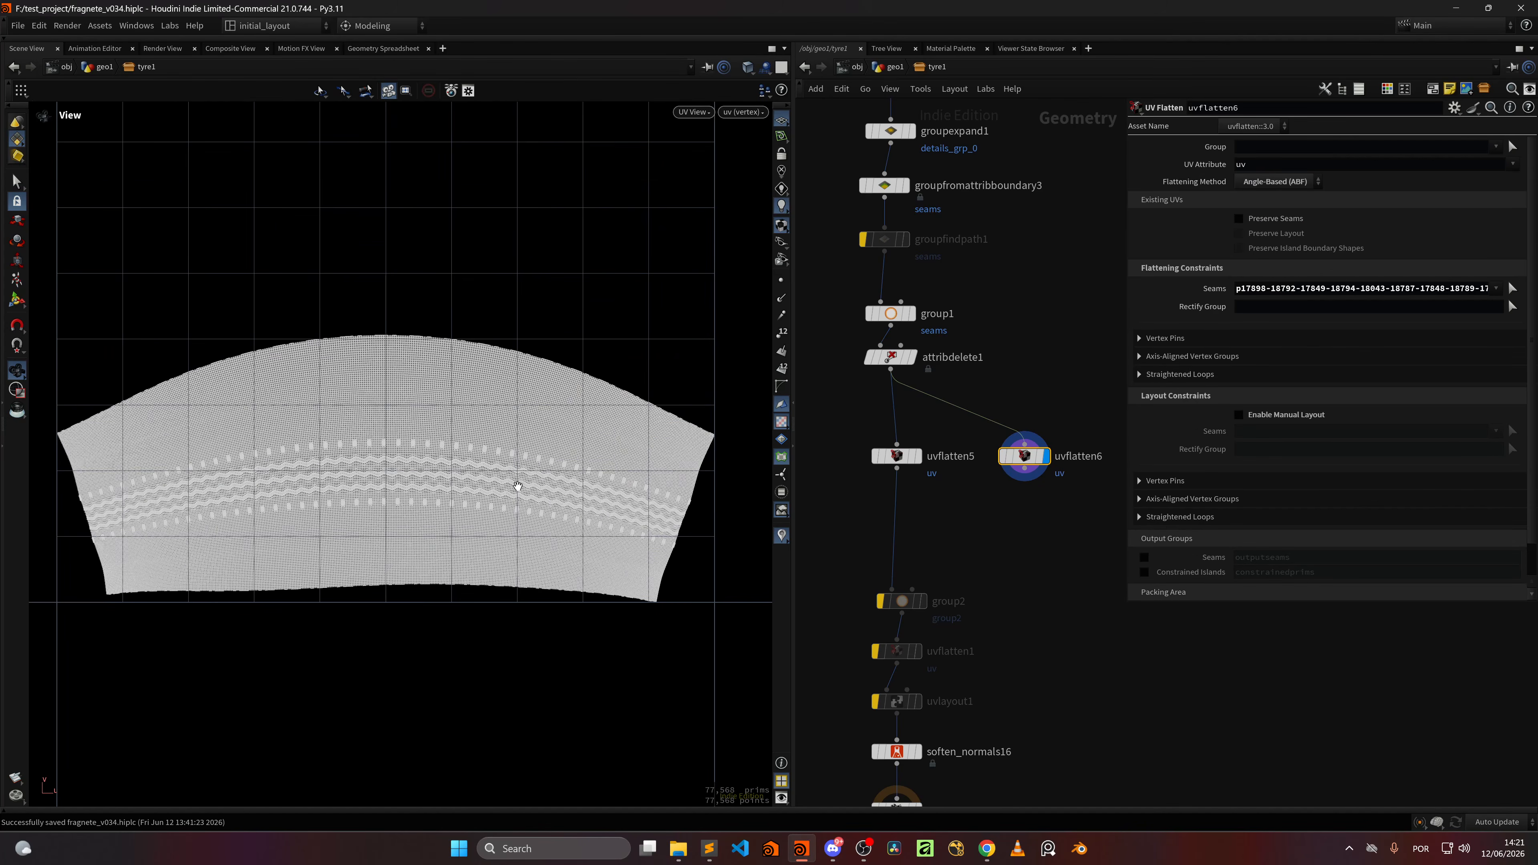
Step: Try Rectify Group * again with the Angle-Based (ABF) method
{"action": "left_click", "coordinate": [1248, 310]}
{"action": "type", "text": "*"}
{"action": "right_click_drag", "start_coordinate": [344, 437], "coordinate": [424, 412]}
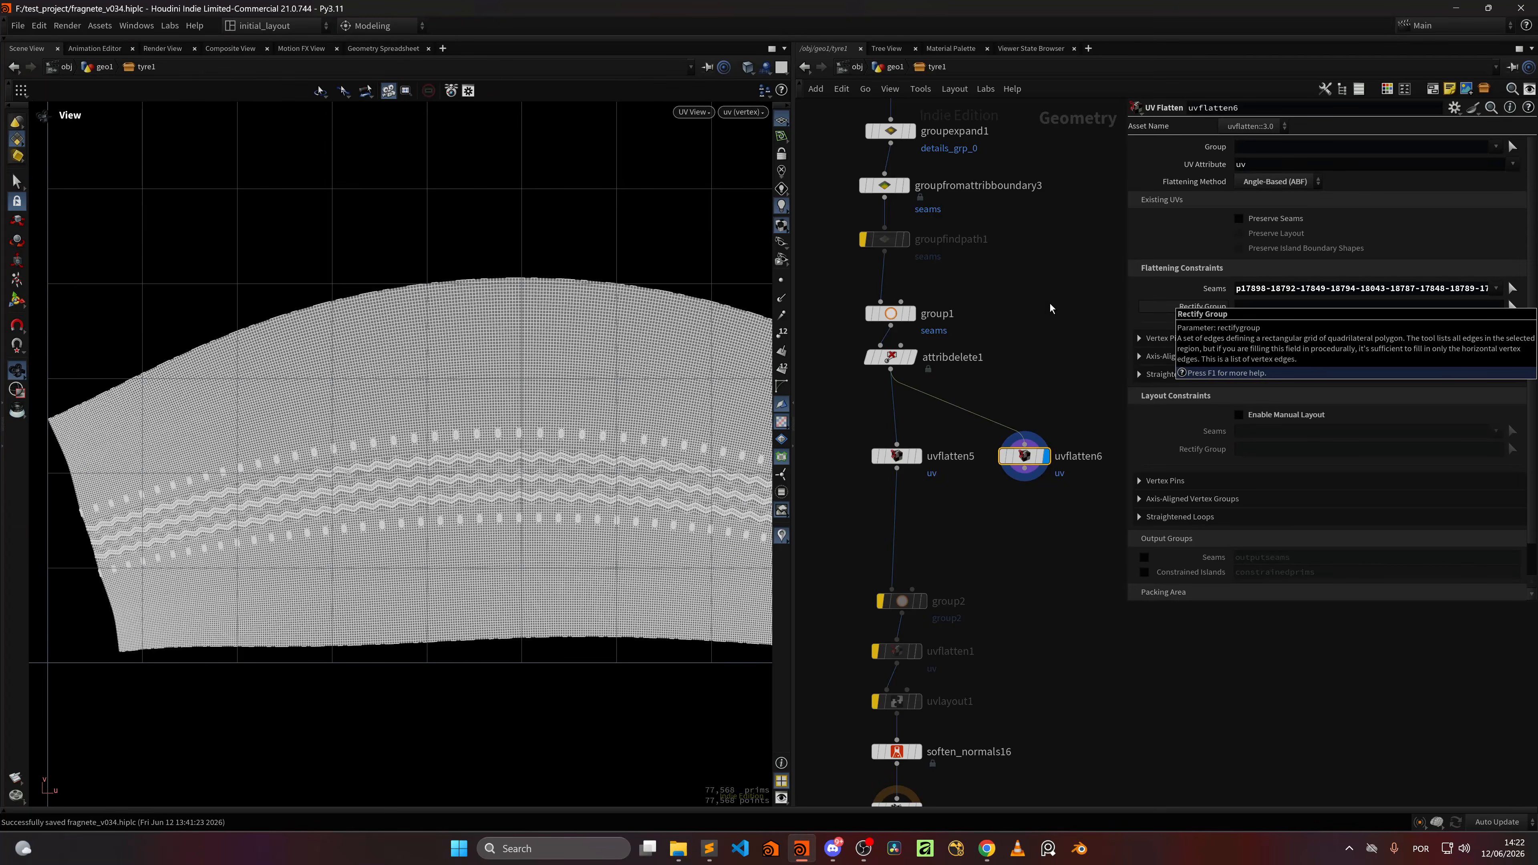
{"action": "right_click_drag", "start_coordinate": [529, 391], "coordinate": [542, 386]}
Step: Examine the UV checker pattern on the tyre around the crosswise seam, tread slots and sidewall, close up and from a distance
{"action": "key", "text": "space+1"}
{"action": "right_click_drag", "start_coordinate": [416, 389], "coordinate": [463, 354]}
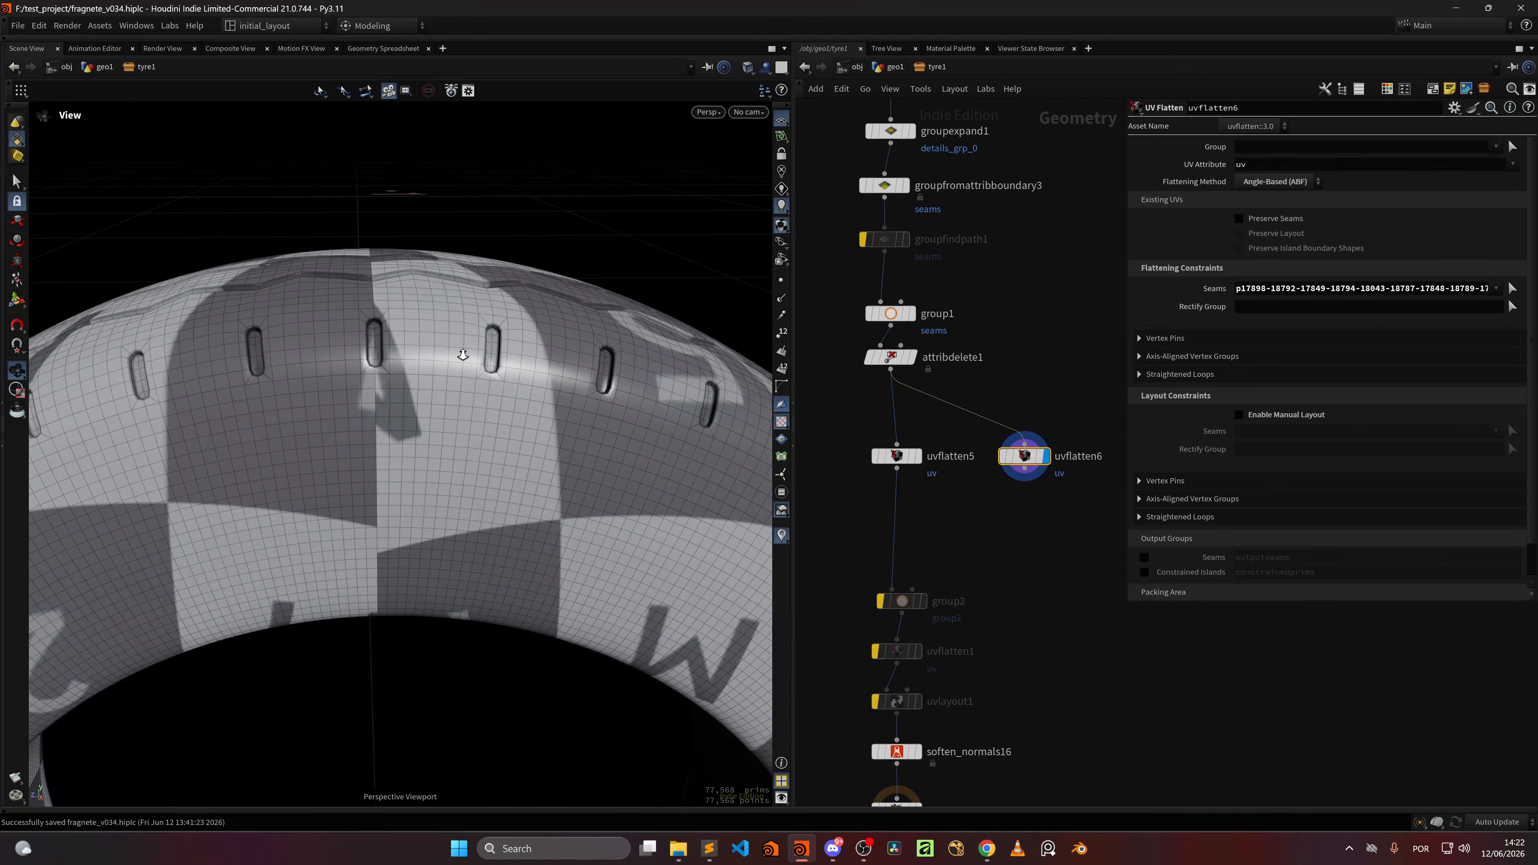
{"action": "left_click_drag", "start_coordinate": [463, 355], "coordinate": [372, 386]}
{"action": "right_click_drag", "start_coordinate": [372, 386], "coordinate": [443, 371]}
{"action": "left_click_drag", "start_coordinate": [442, 371], "coordinate": [381, 375]}
{"action": "right_click_drag", "start_coordinate": [381, 374], "coordinate": [411, 342]}
{"action": "middle_click_drag", "start_coordinate": [411, 343], "coordinate": [410, 367]}
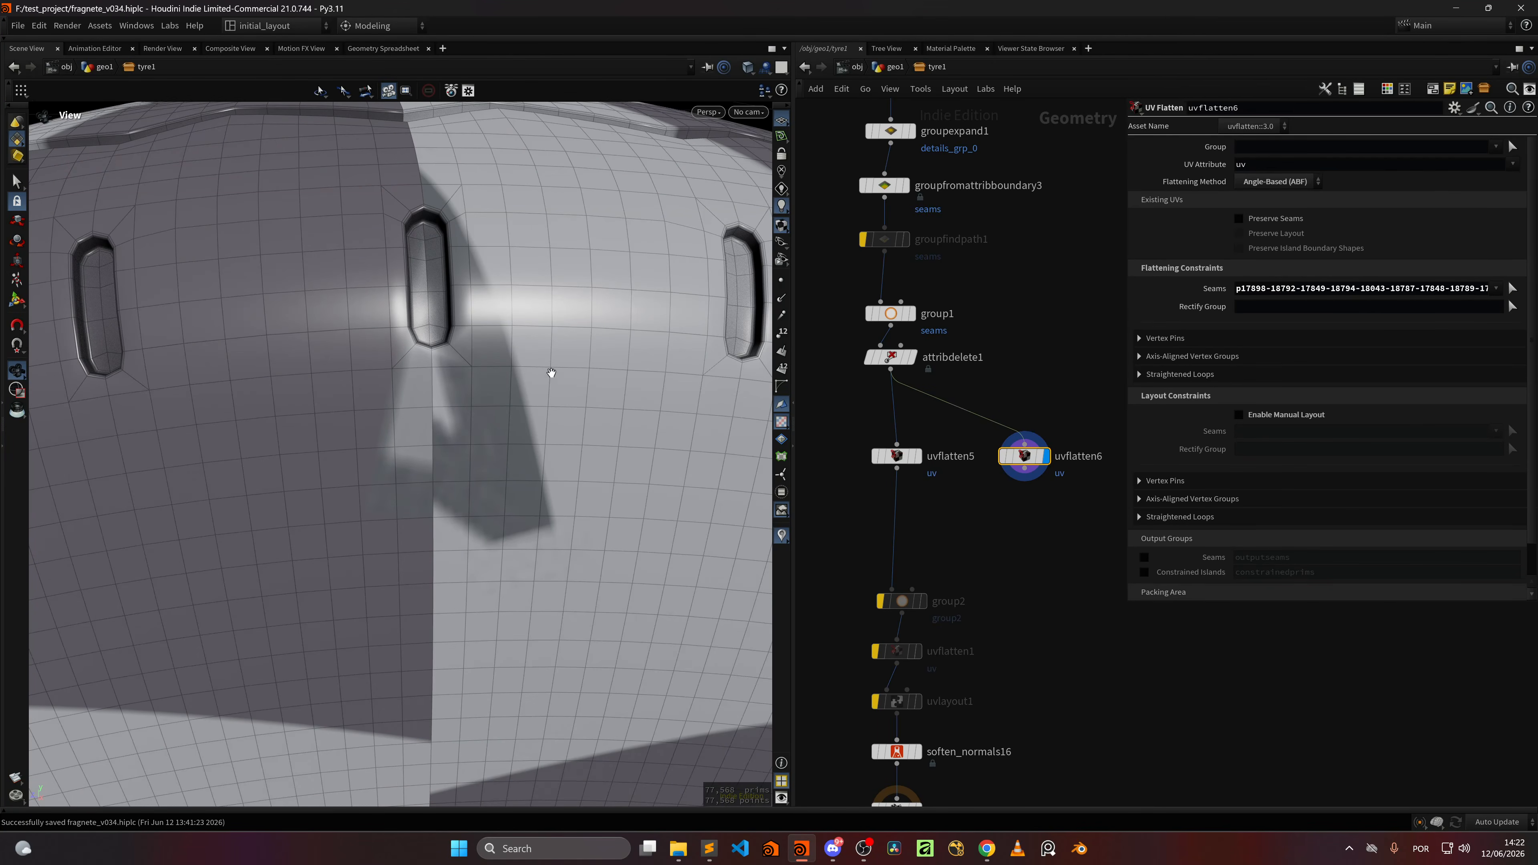
{"action": "right_click_drag", "start_coordinate": [551, 373], "coordinate": [464, 364]}
{"action": "left_click_drag", "start_coordinate": [463, 363], "coordinate": [502, 341]}
{"action": "right_click_drag", "start_coordinate": [501, 341], "coordinate": [424, 368]}
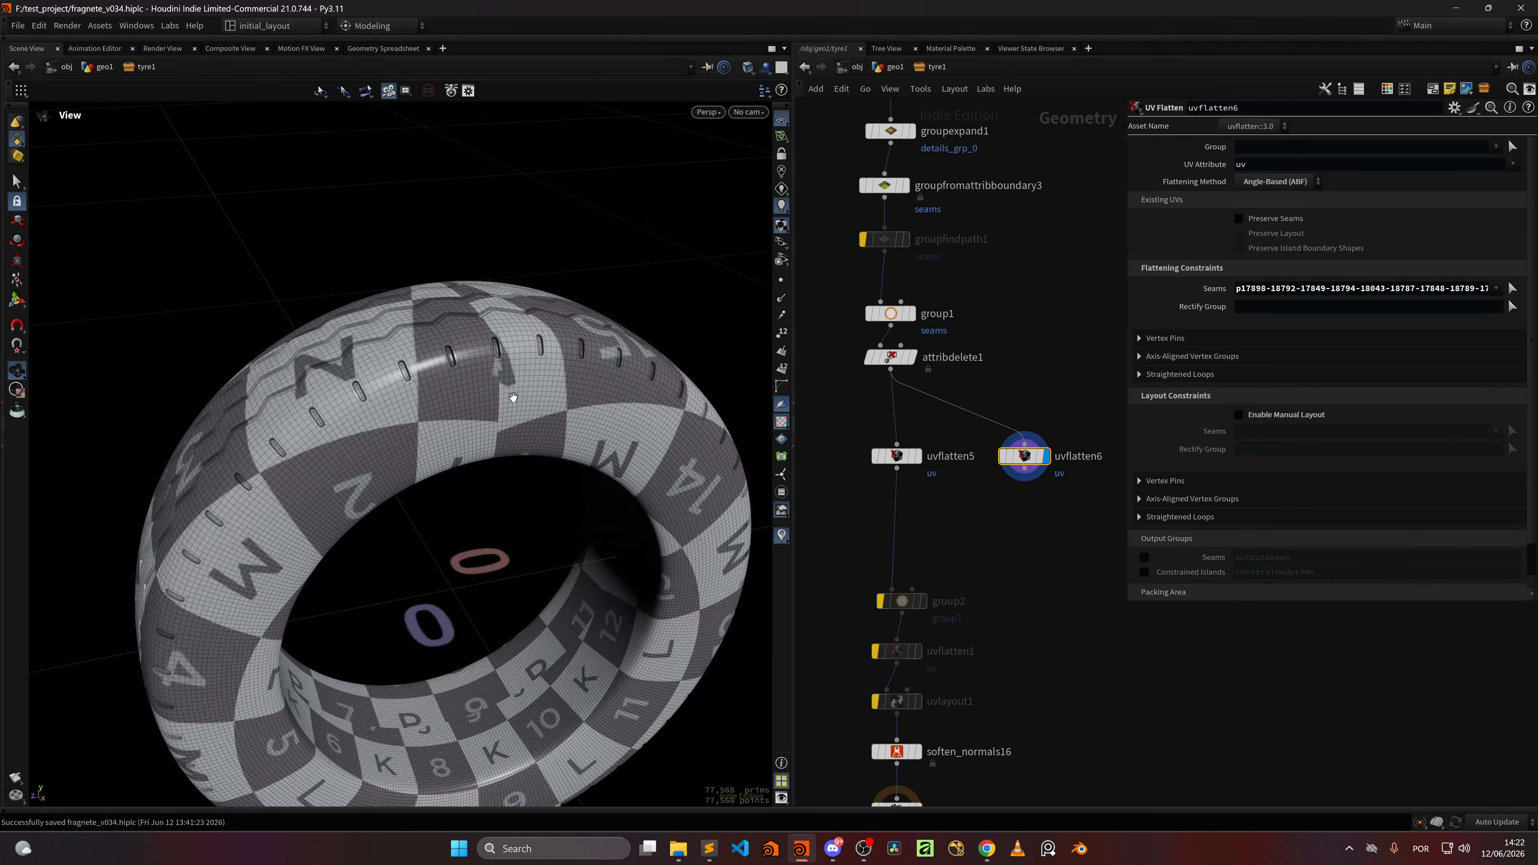
{"action": "left_click_drag", "start_coordinate": [513, 397], "coordinate": [360, 408]}
{"action": "right_click_drag", "start_coordinate": [342, 380], "coordinate": [475, 338]}
{"action": "left_click_drag", "start_coordinate": [429, 364], "coordinate": [364, 368]}
{"action": "right_click_drag", "start_coordinate": [364, 368], "coordinate": [435, 345]}
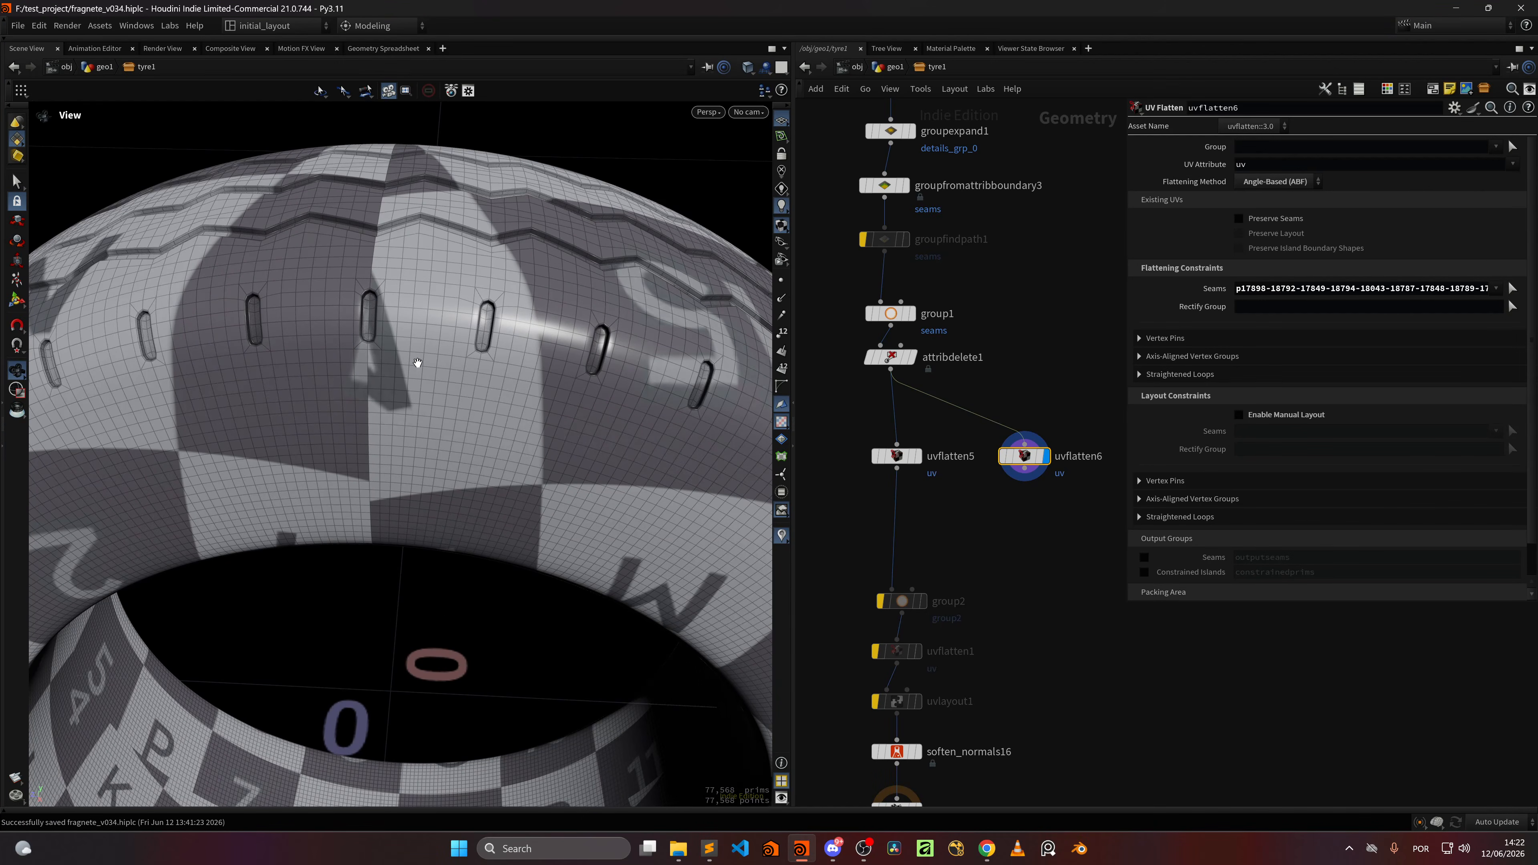
{"action": "left_click_drag", "start_coordinate": [417, 363], "coordinate": [391, 361]}
{"action": "right_click_drag", "start_coordinate": [391, 360], "coordinate": [205, 353]}
{"action": "left_click_drag", "start_coordinate": [206, 353], "coordinate": [425, 353]}
{"action": "right_click_drag", "start_coordinate": [425, 354], "coordinate": [420, 343]}
{"action": "scroll", "coordinate": [465, 341], "scroll_direction": "down", "scroll_amount": 3}
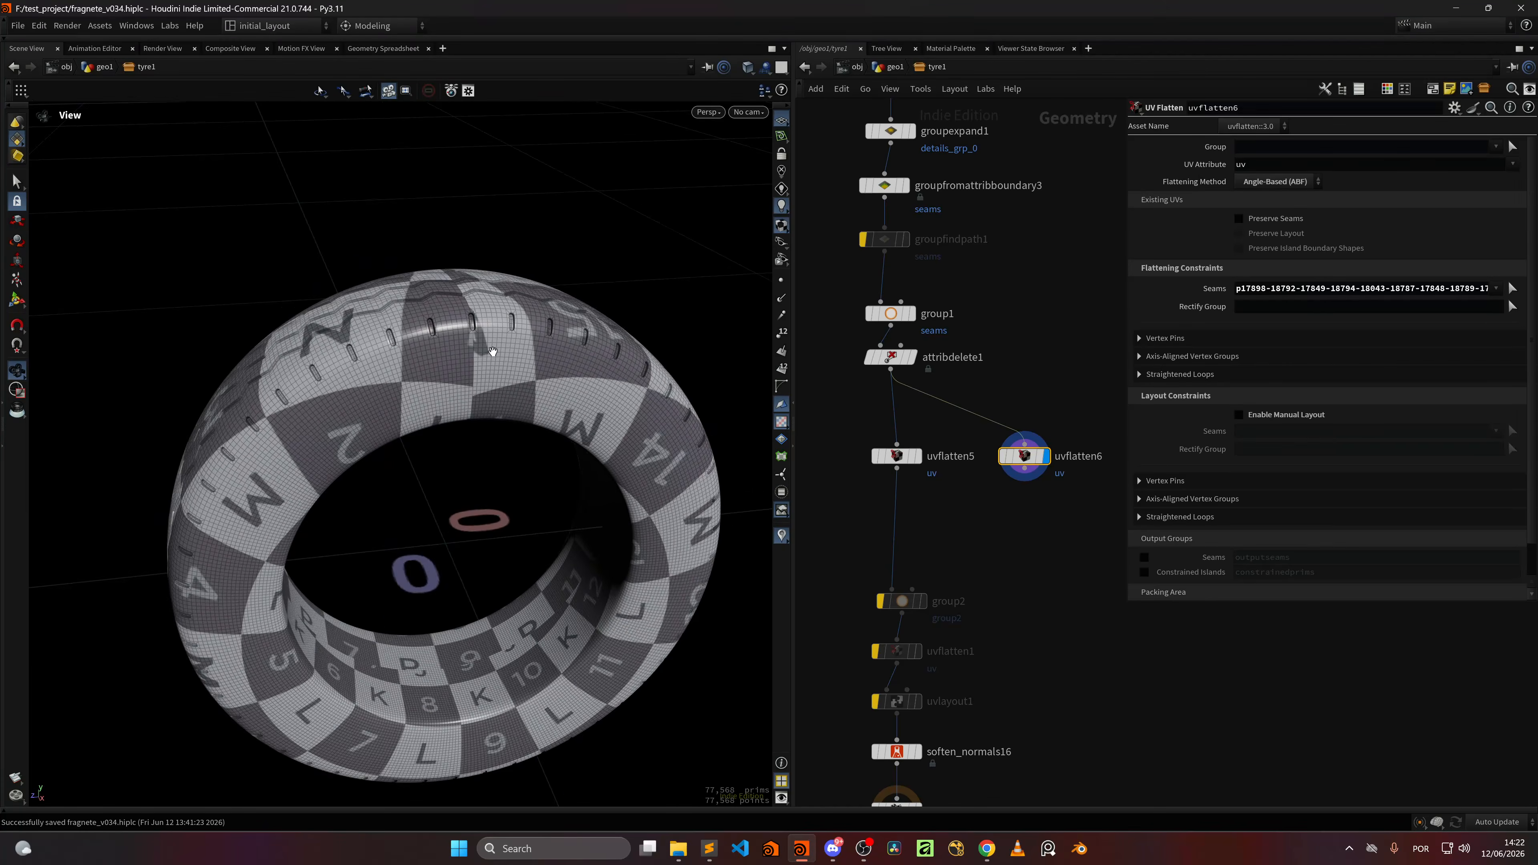
{"action": "left_click_drag", "start_coordinate": [488, 350], "coordinate": [474, 374]}
Step: Show the tyre's UV layout and activate UV Flatten's mode for aligning vertices in the U or V direction
{"action": "key", "text": "space+5"}
{"action": "scroll", "coordinate": [542, 353], "scroll_direction": "down", "scroll_amount": 5}
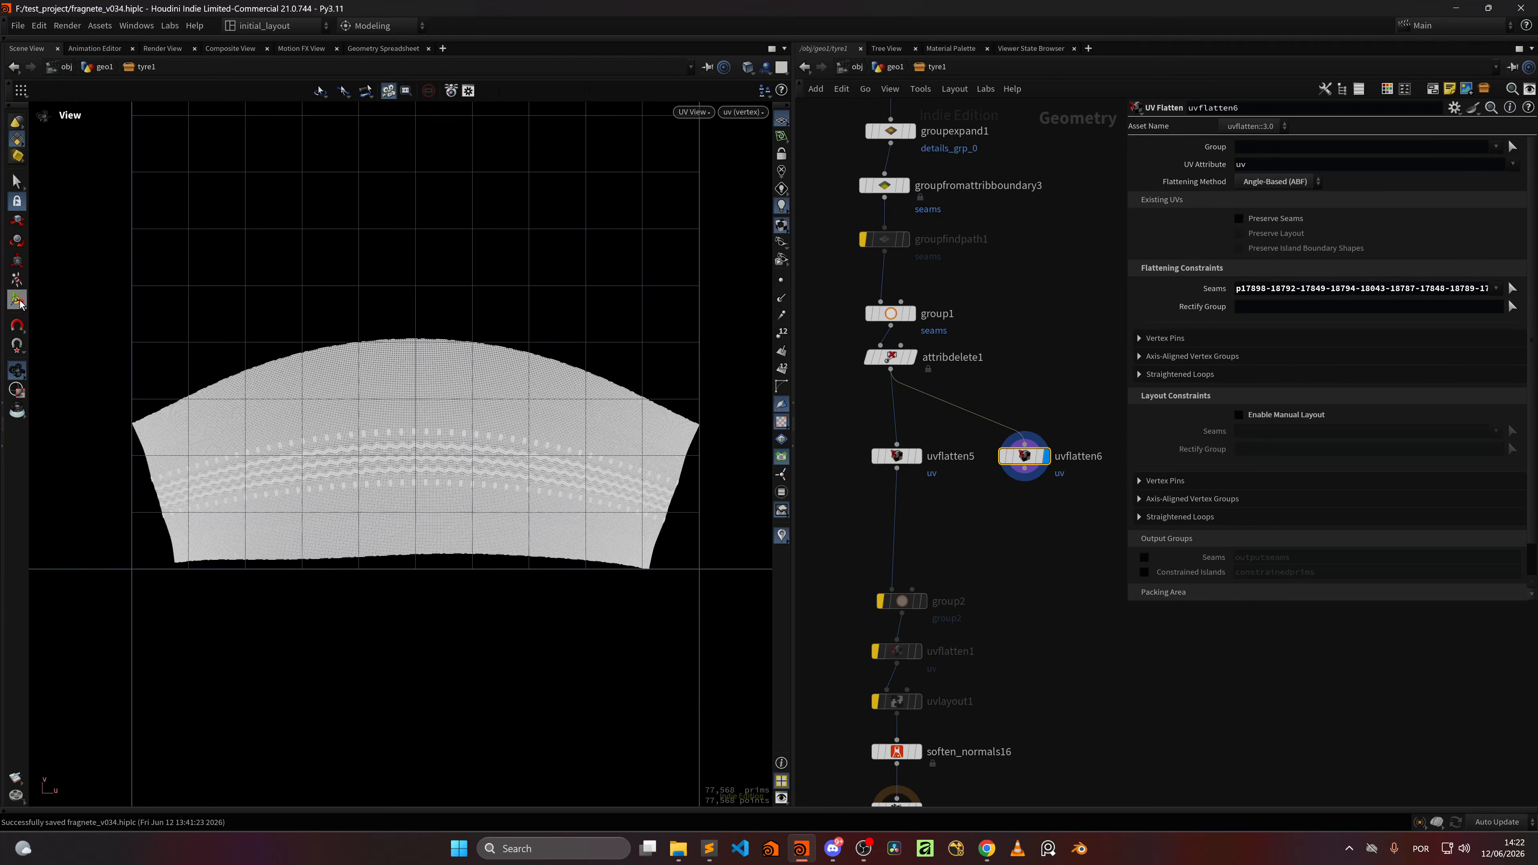
{"action": "key", "text": "Return"}
{"action": "scroll", "coordinate": [339, 345], "scroll_direction": "up", "scroll_amount": 2}
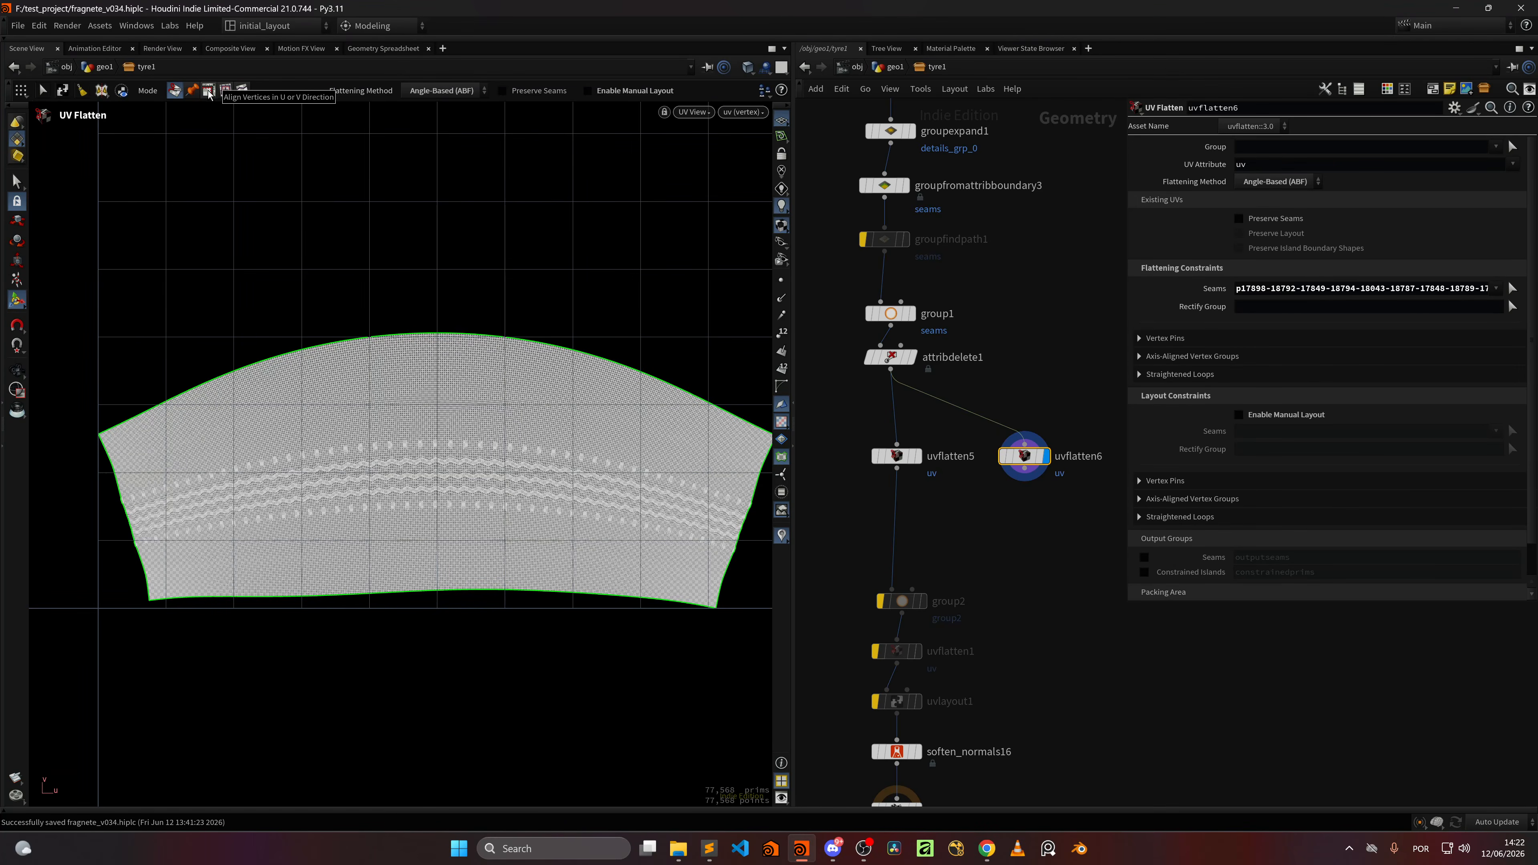
{"action": "left_click", "coordinate": [208, 90]}
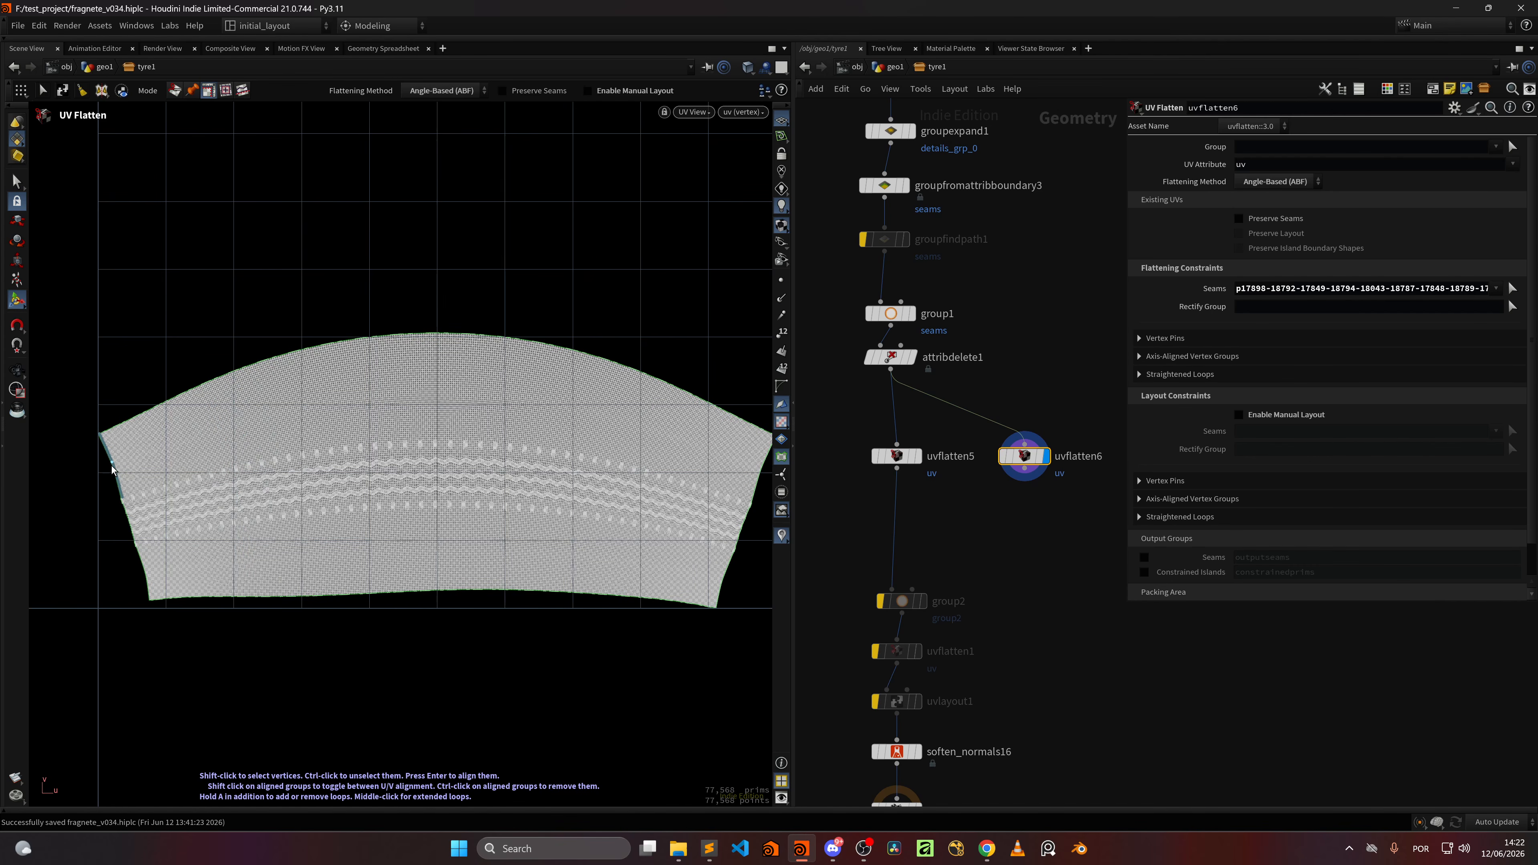
Step: Align the UV island's long lower border parallel to the U axis and show the axis-aligned vertex group settings
{"action": "scroll", "coordinate": [400, 336], "scroll_direction": "up", "scroll_amount": 5}
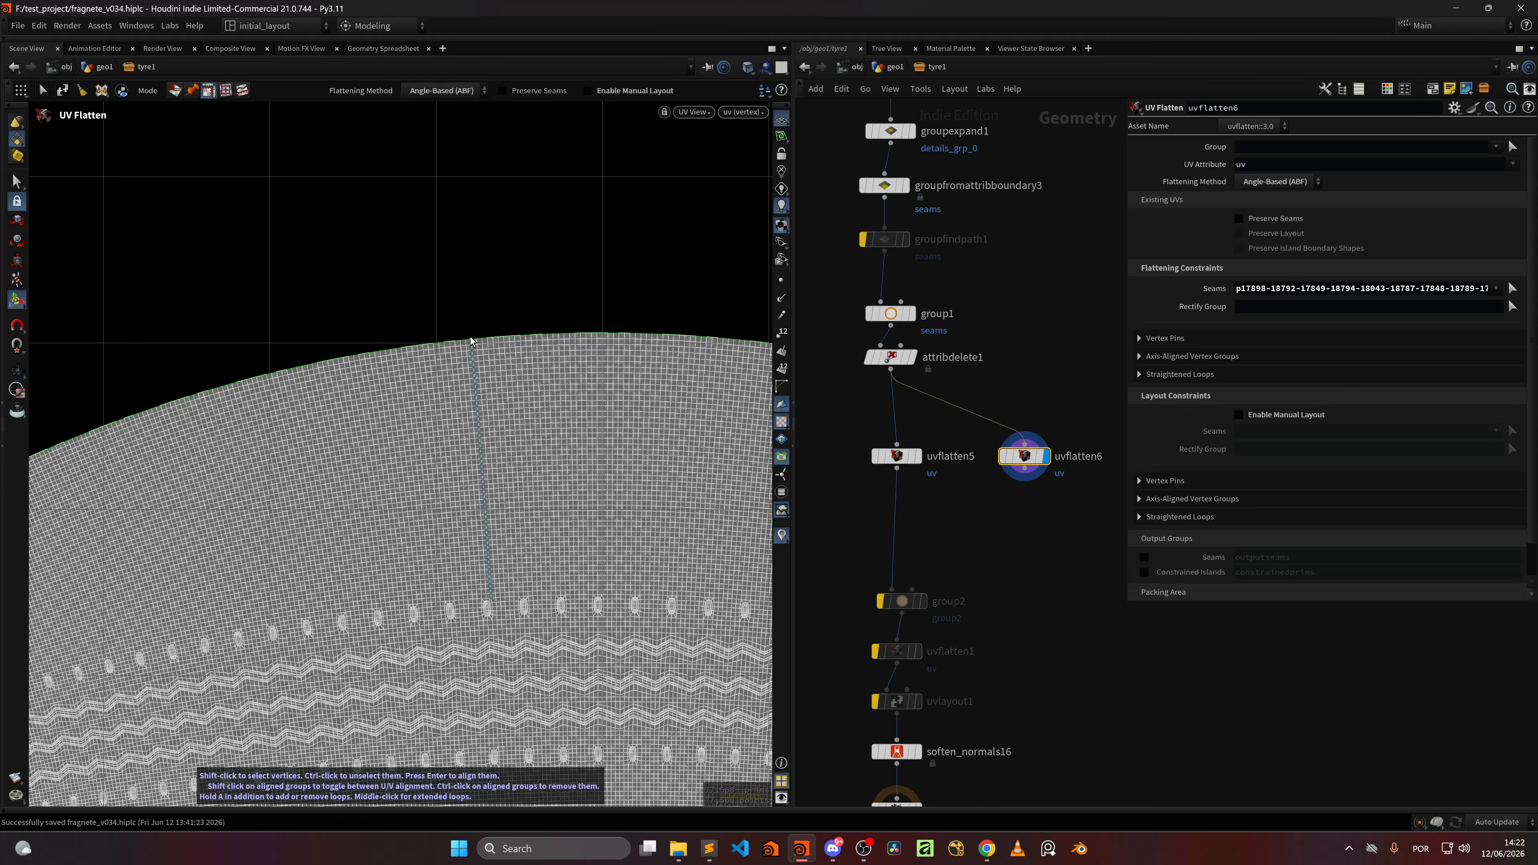
{"action": "scroll", "coordinate": [594, 379], "scroll_direction": "down", "scroll_amount": 6}
{"action": "middle_click_drag", "start_coordinate": [606, 407], "coordinate": [393, 376], "text": "alt"}
{"action": "scroll", "coordinate": [371, 461], "scroll_direction": "up", "scroll_amount": 3}
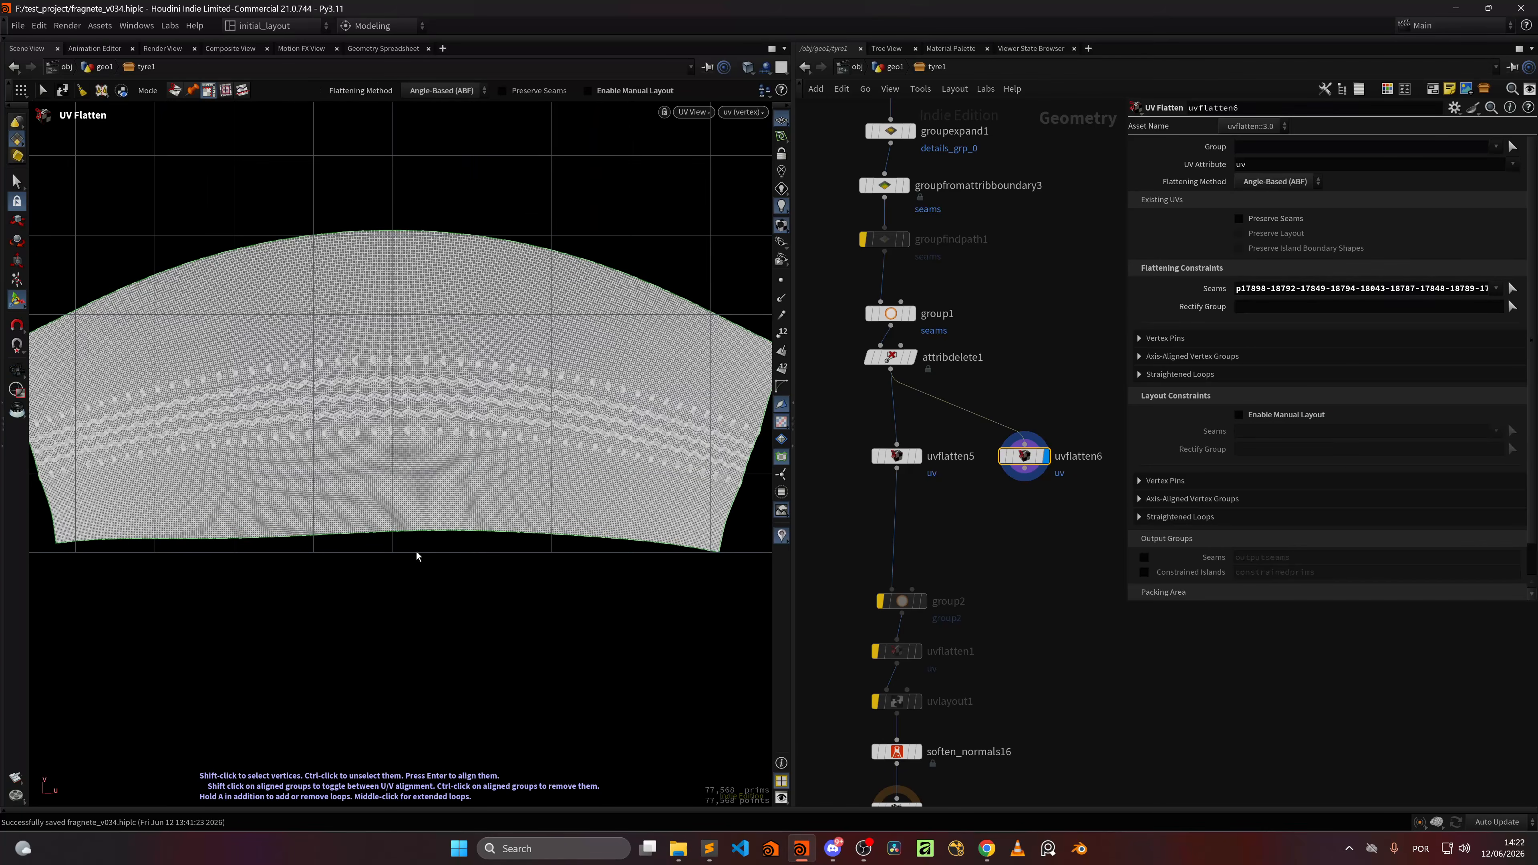
{"action": "left_click", "coordinate": [414, 531], "text": "shift"}
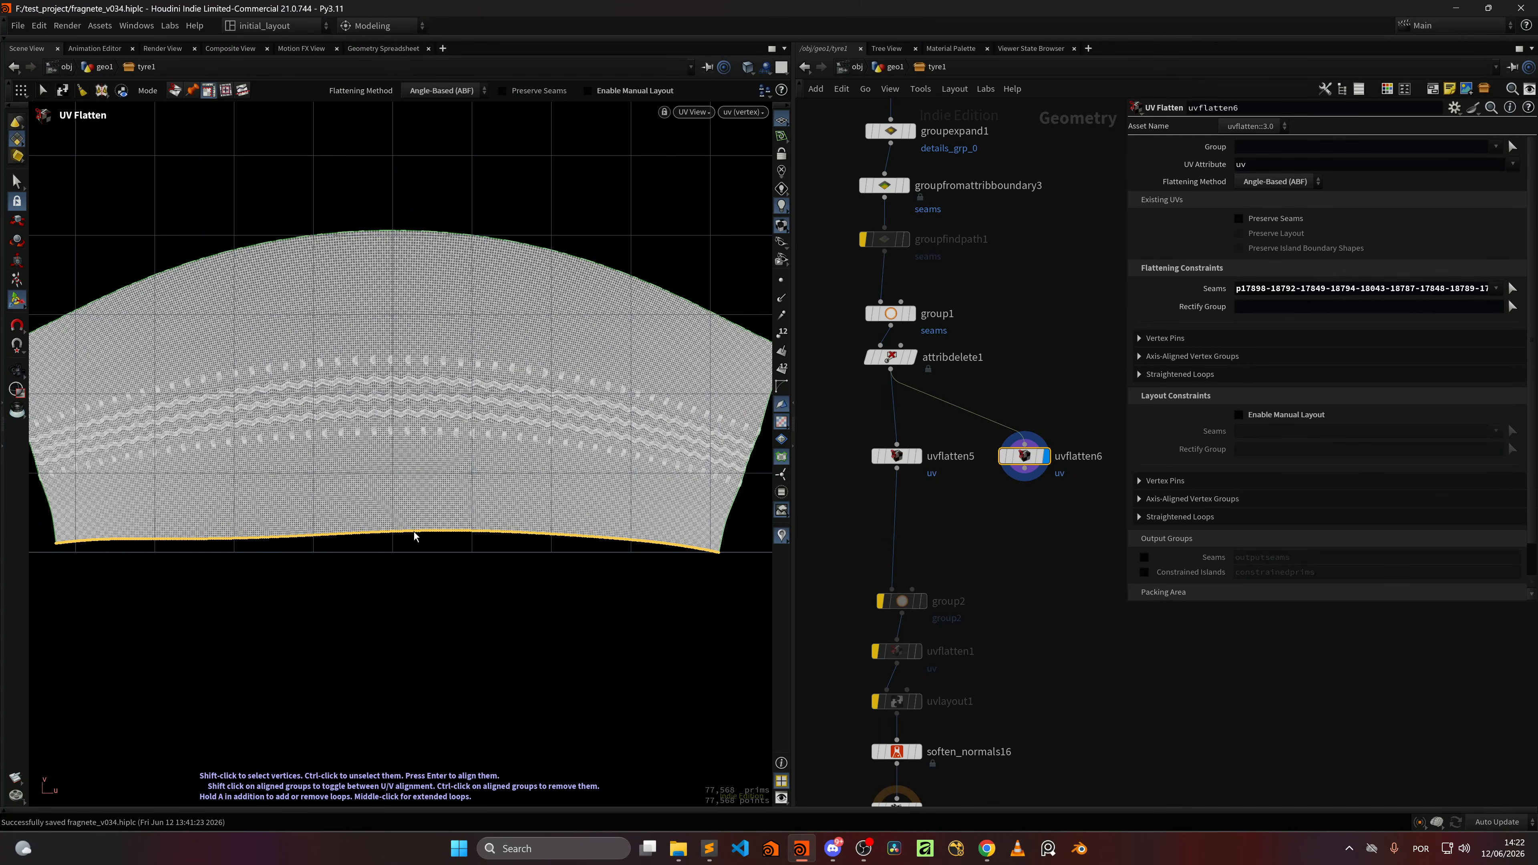
{"action": "key", "text": "Return"}
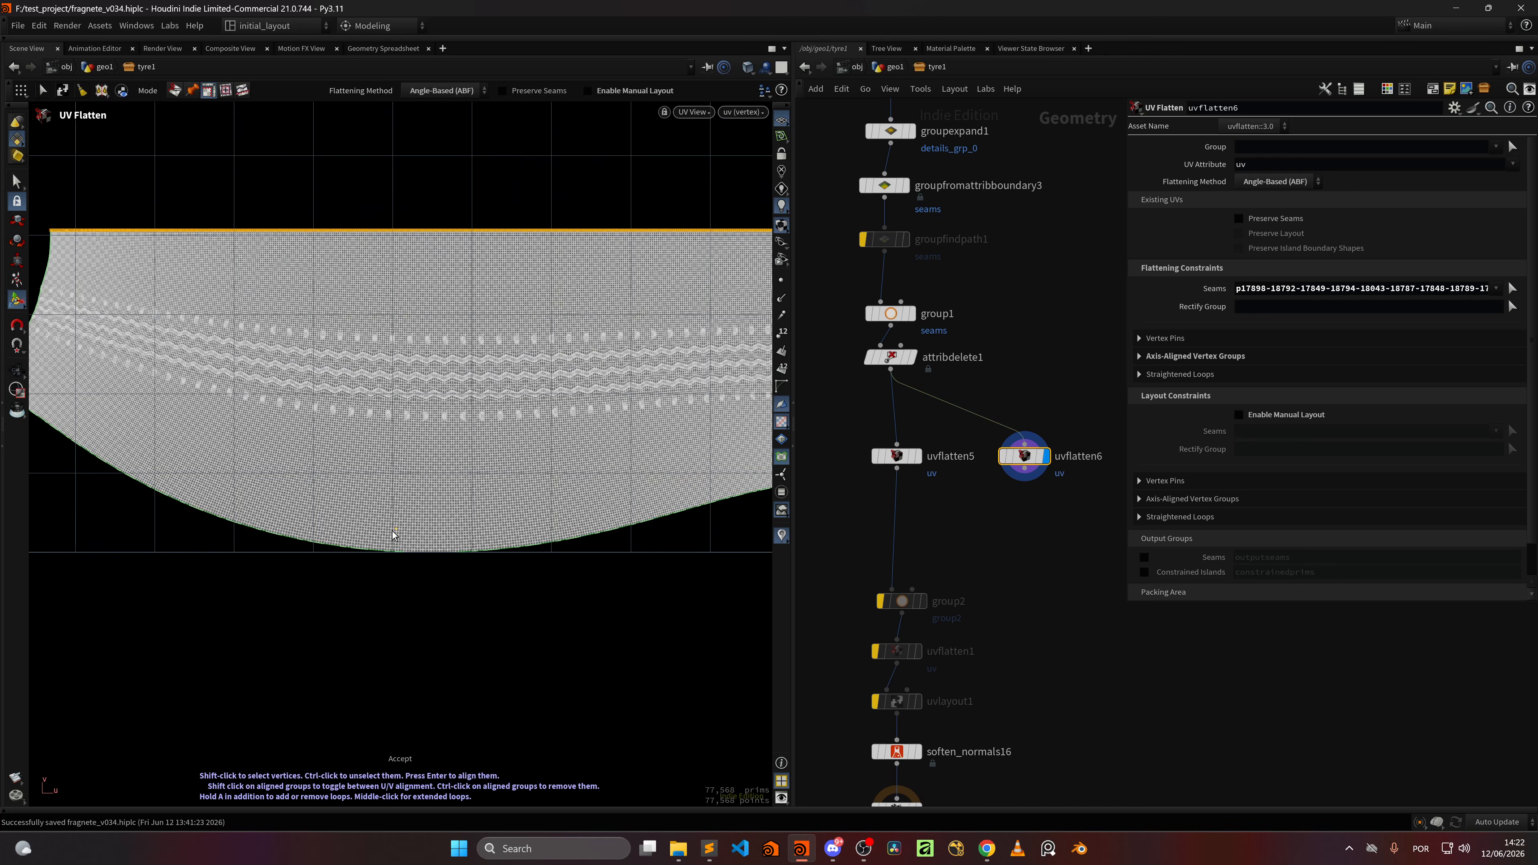
{"action": "scroll", "coordinate": [475, 468], "scroll_direction": "down", "scroll_amount": 3}
{"action": "middle_click_drag", "start_coordinate": [445, 455], "coordinate": [453, 460], "text": "alt"}
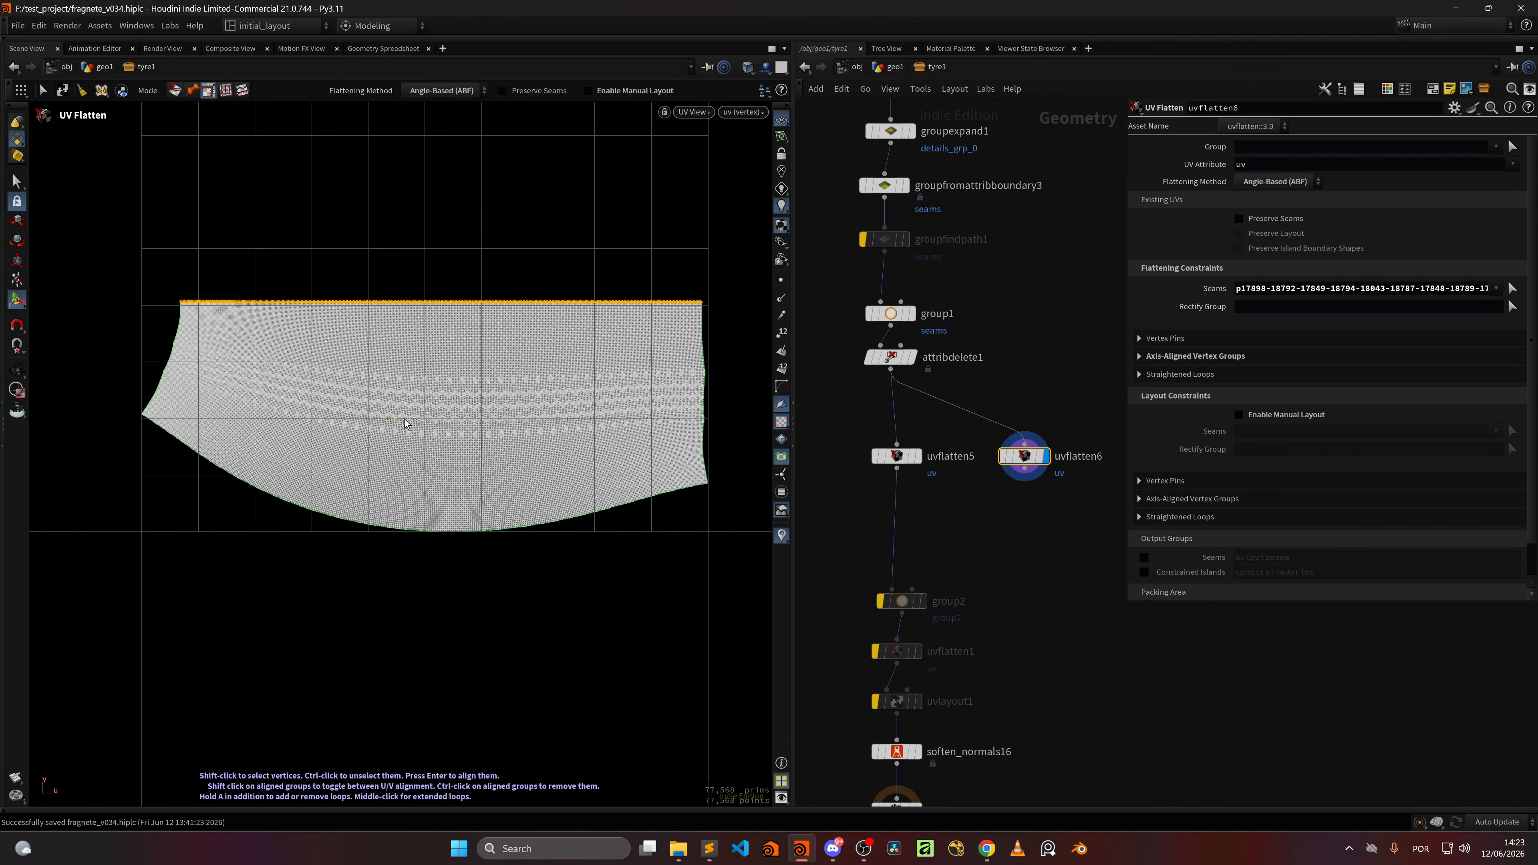
{"action": "left_click", "coordinate": [1189, 356]}
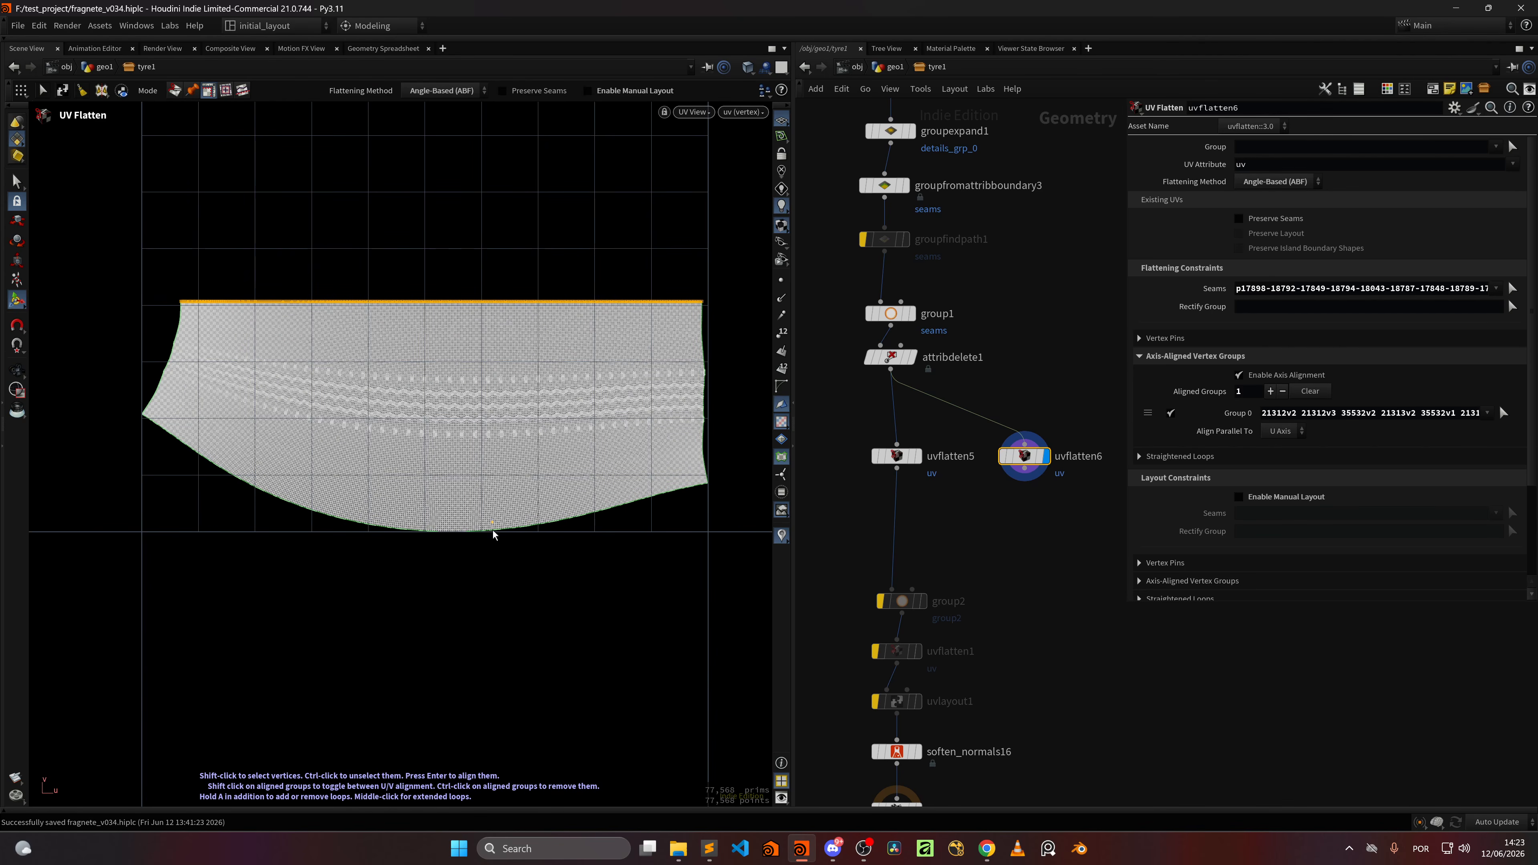
Step: Align the remaining long curved border of the UV island parallel to the U axis
{"action": "key", "text": "Escape"}
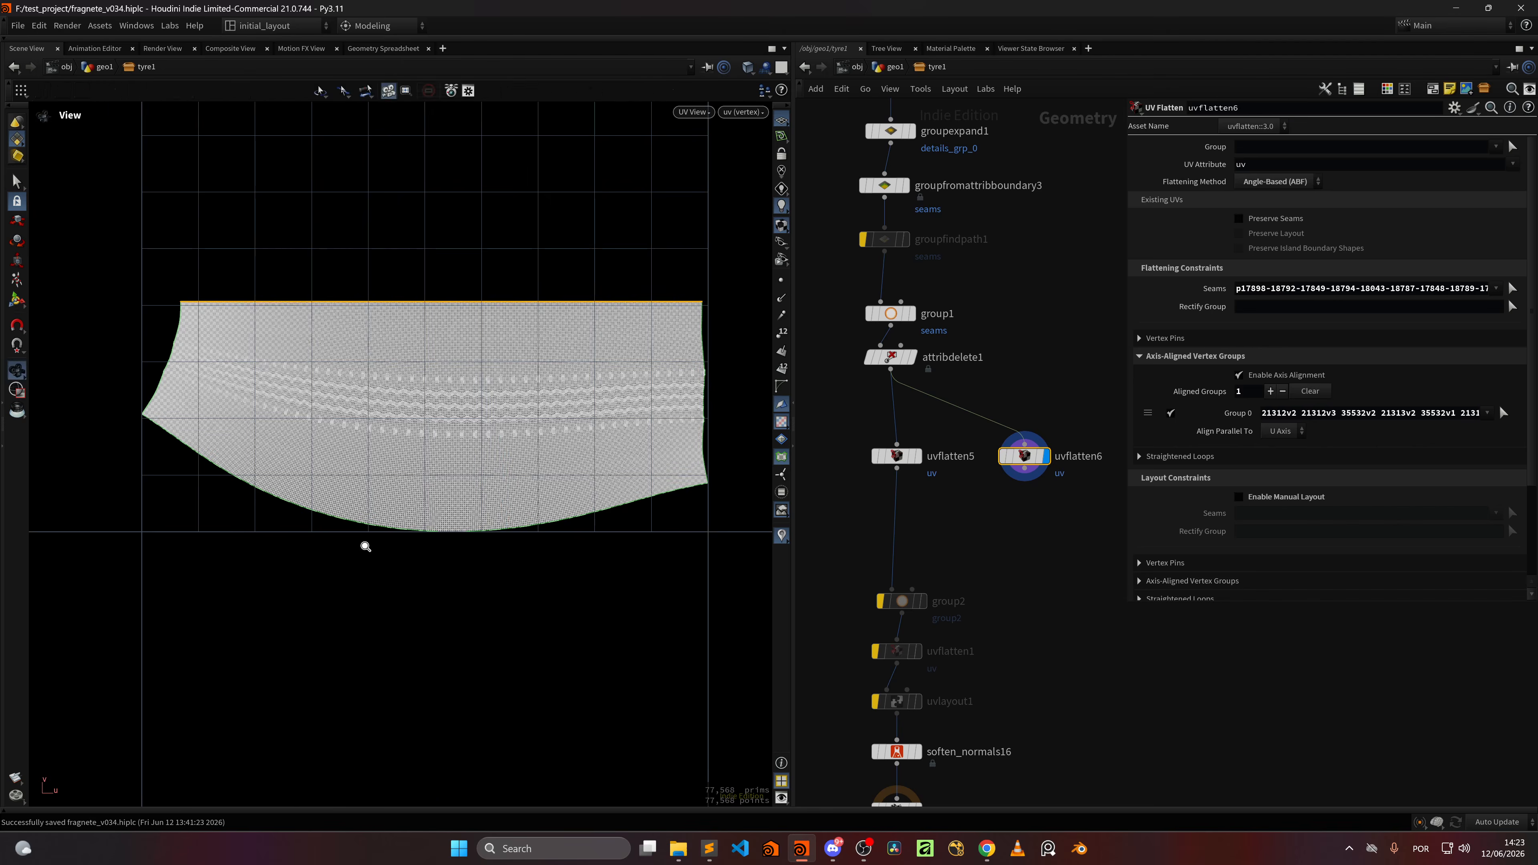
{"action": "scroll", "coordinate": [336, 477], "scroll_direction": "up", "scroll_amount": 6}
{"action": "scroll", "coordinate": [336, 476], "scroll_direction": "up", "scroll_amount": 2}
{"action": "key", "text": "Return"}
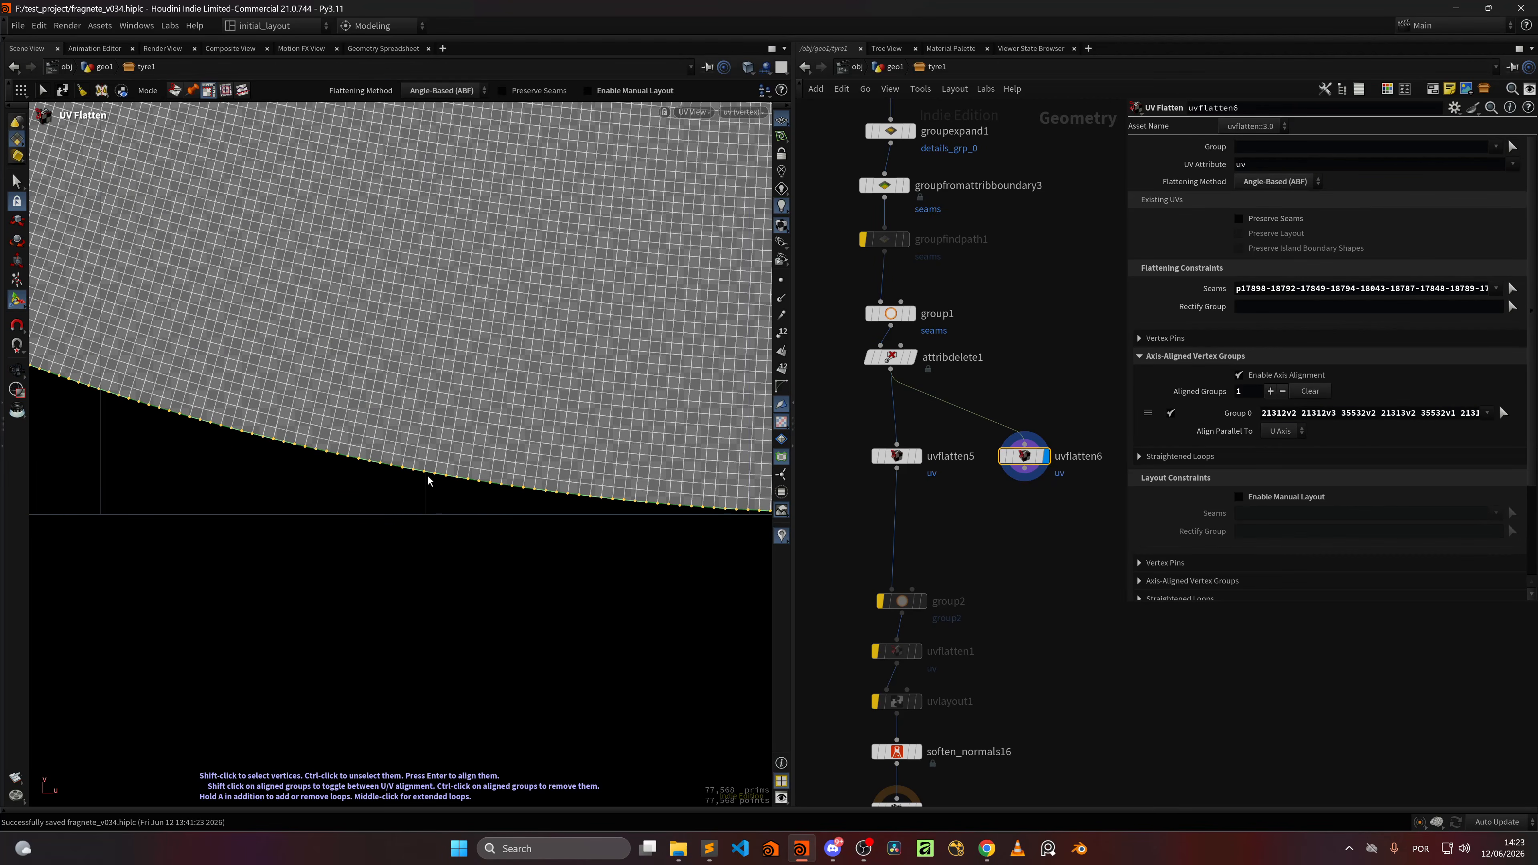
{"action": "key", "text": "space"}
{"action": "scroll", "coordinate": [484, 533], "scroll_direction": "down", "scroll_amount": 8}
{"action": "middle_click_drag", "start_coordinate": [501, 515], "coordinate": [375, 515]}
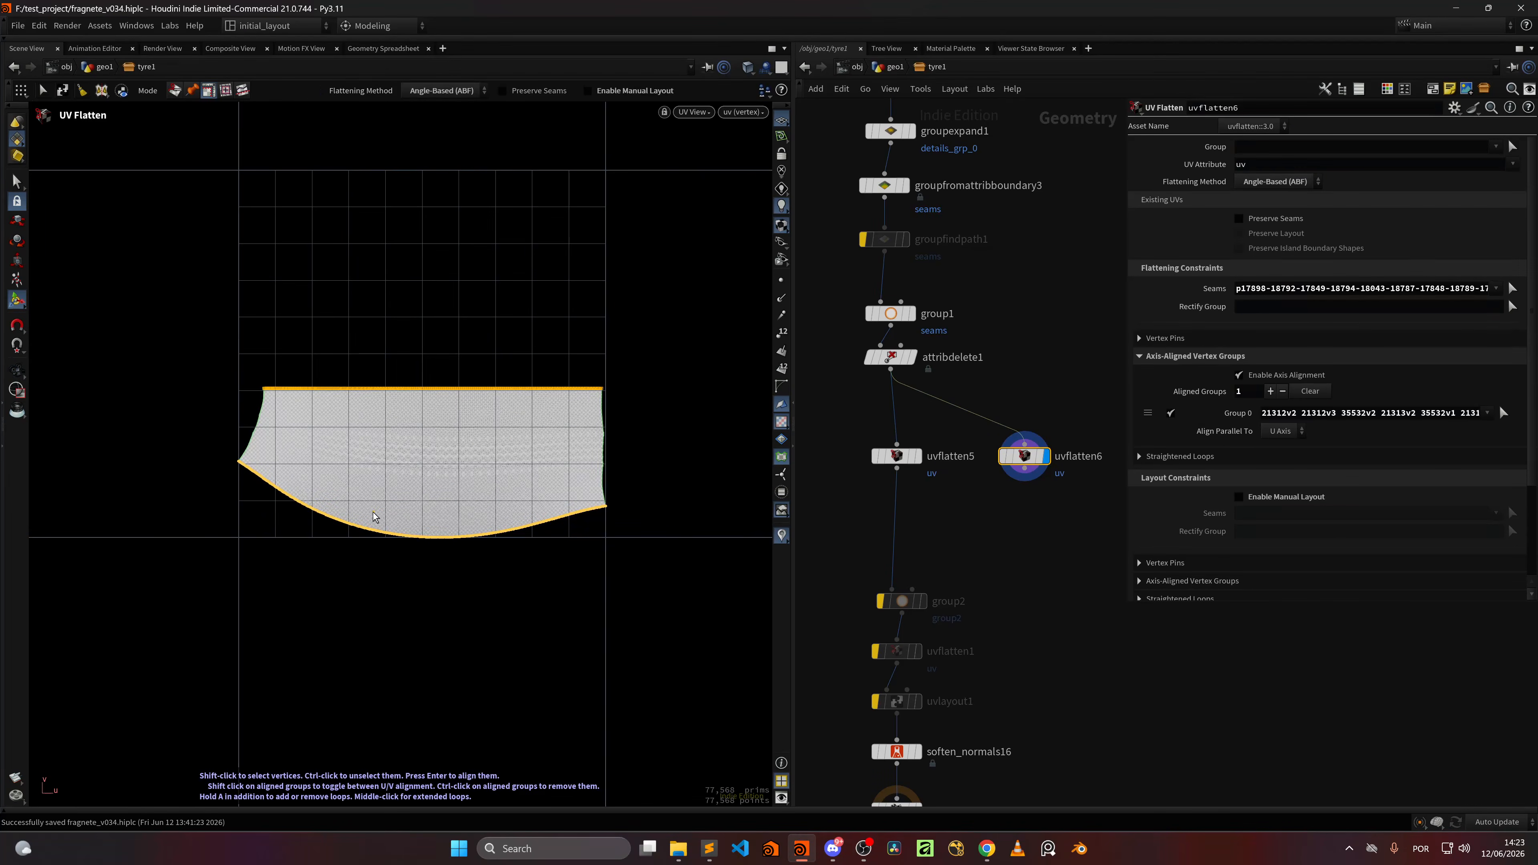
{"action": "key", "text": "Return"}
{"action": "key", "text": "space"}
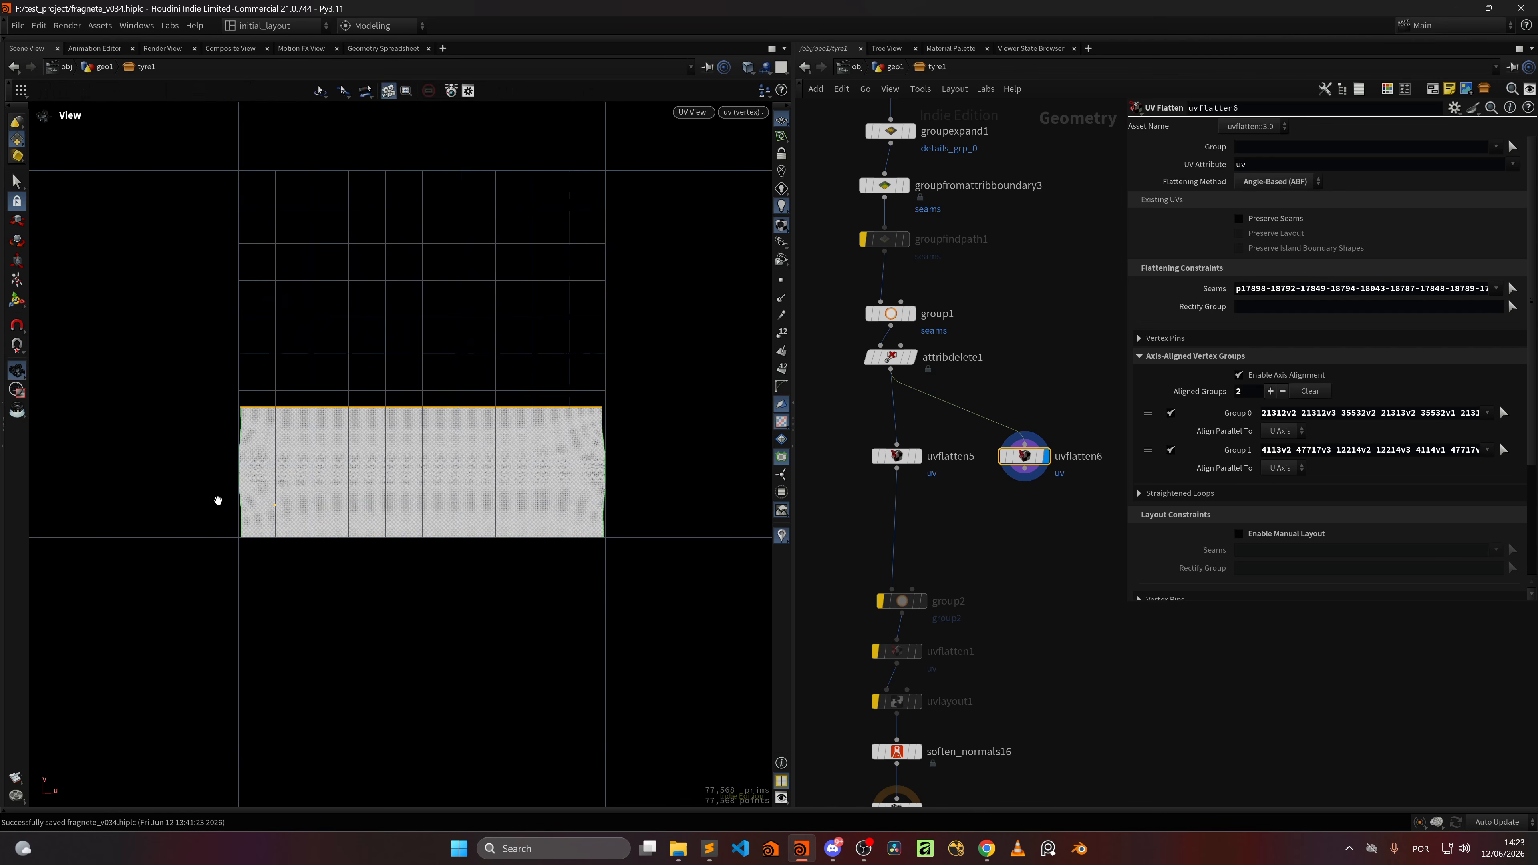
Step: Align the short left border of the UV island parallel to the V axis
{"action": "scroll", "coordinate": [216, 505], "scroll_direction": "up", "scroll_amount": 5}
{"action": "key", "text": "shift+a"}
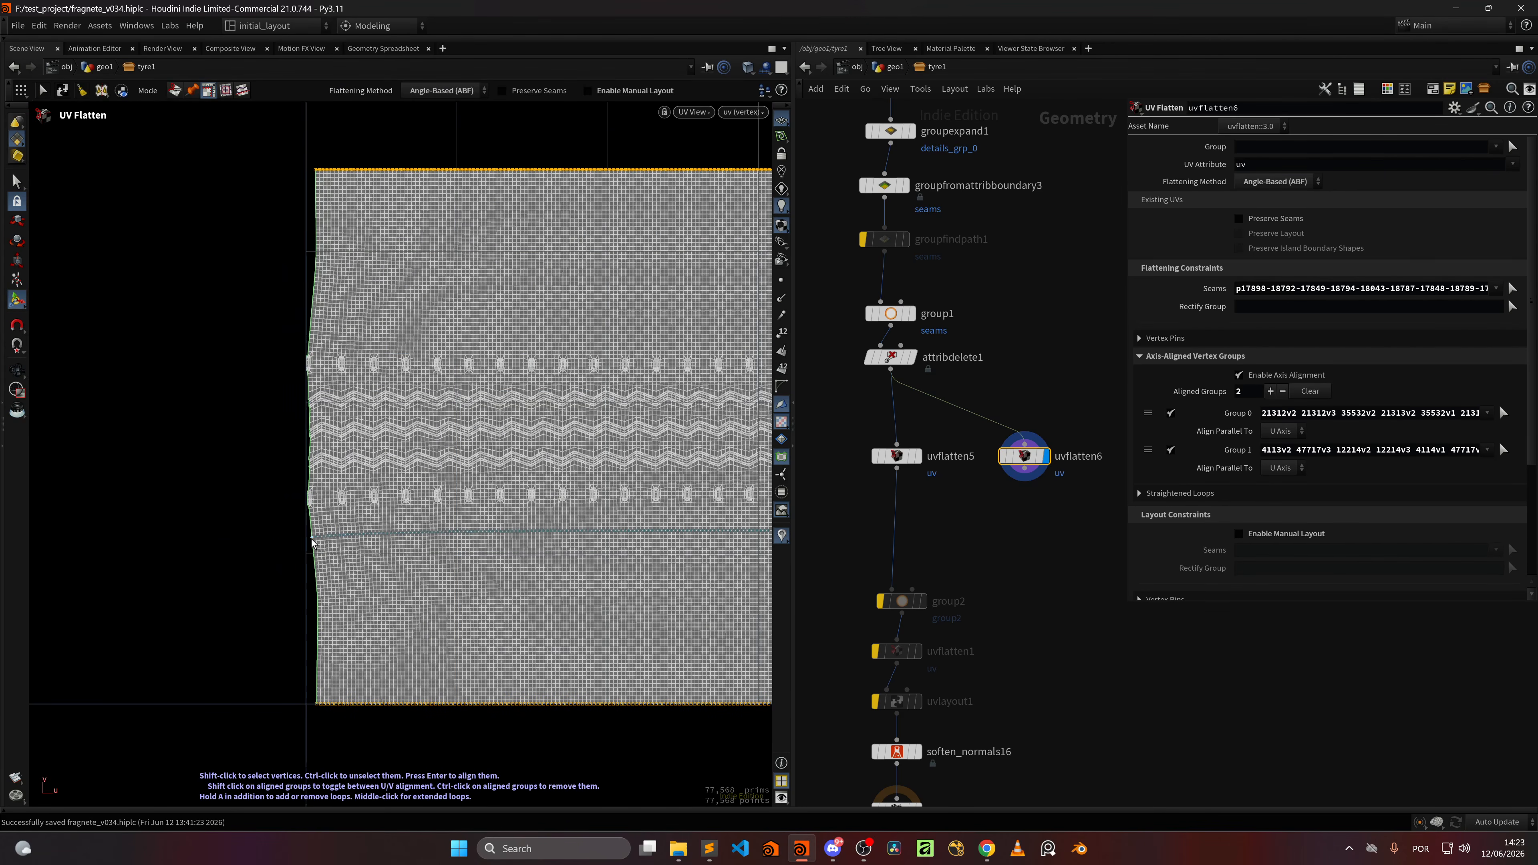
{"action": "left_click", "coordinate": [313, 546], "text": "shift"}
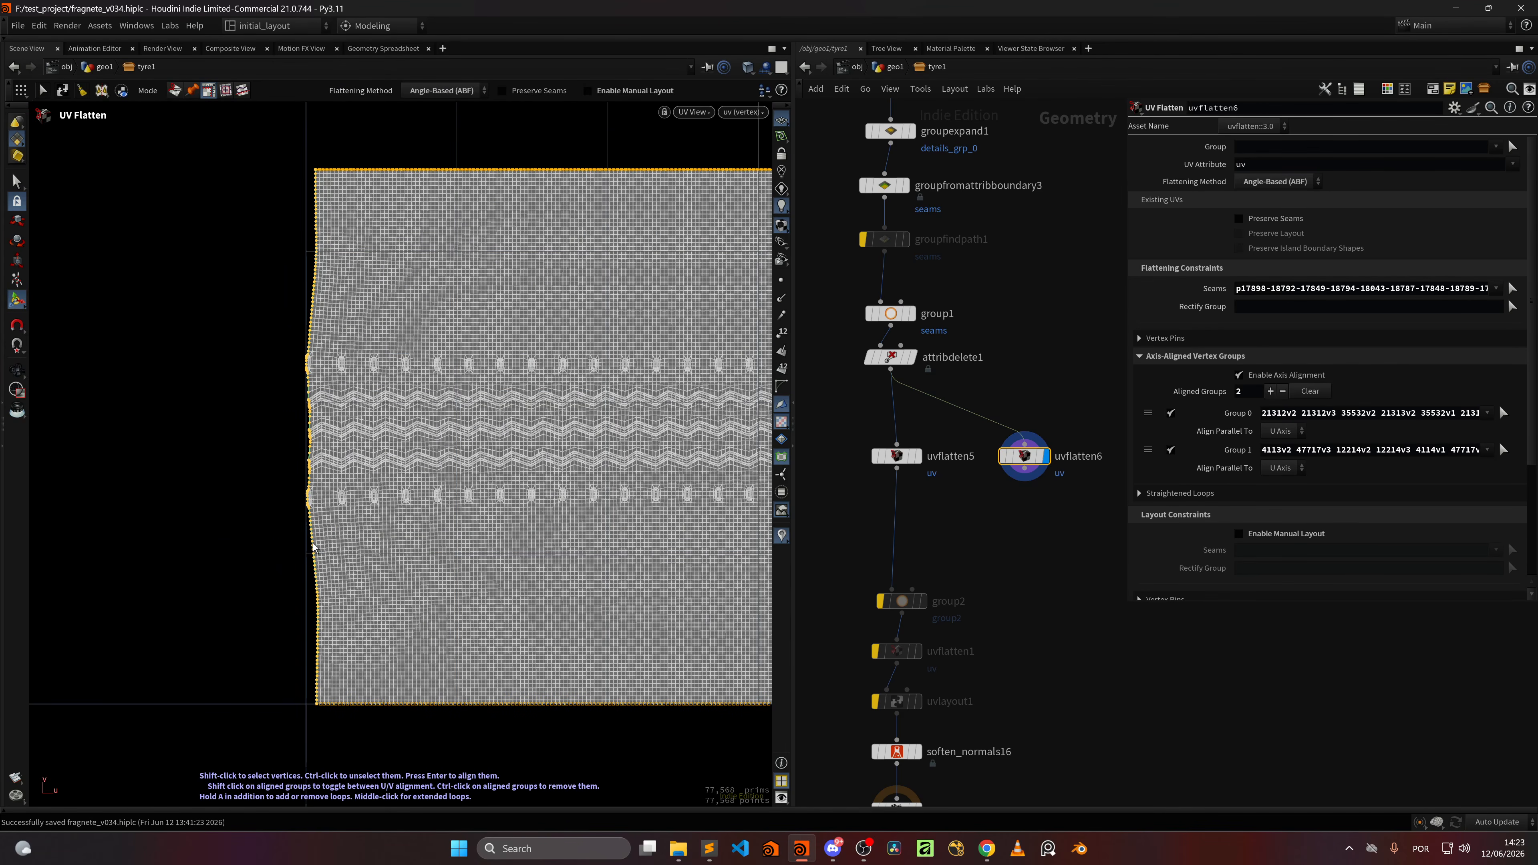
{"action": "key", "text": "Return"}
{"action": "key", "text": "space"}
Step: Align the short right border of the UV island parallel to the V axis
{"action": "scroll", "coordinate": [497, 506], "scroll_direction": "down", "scroll_amount": 5}
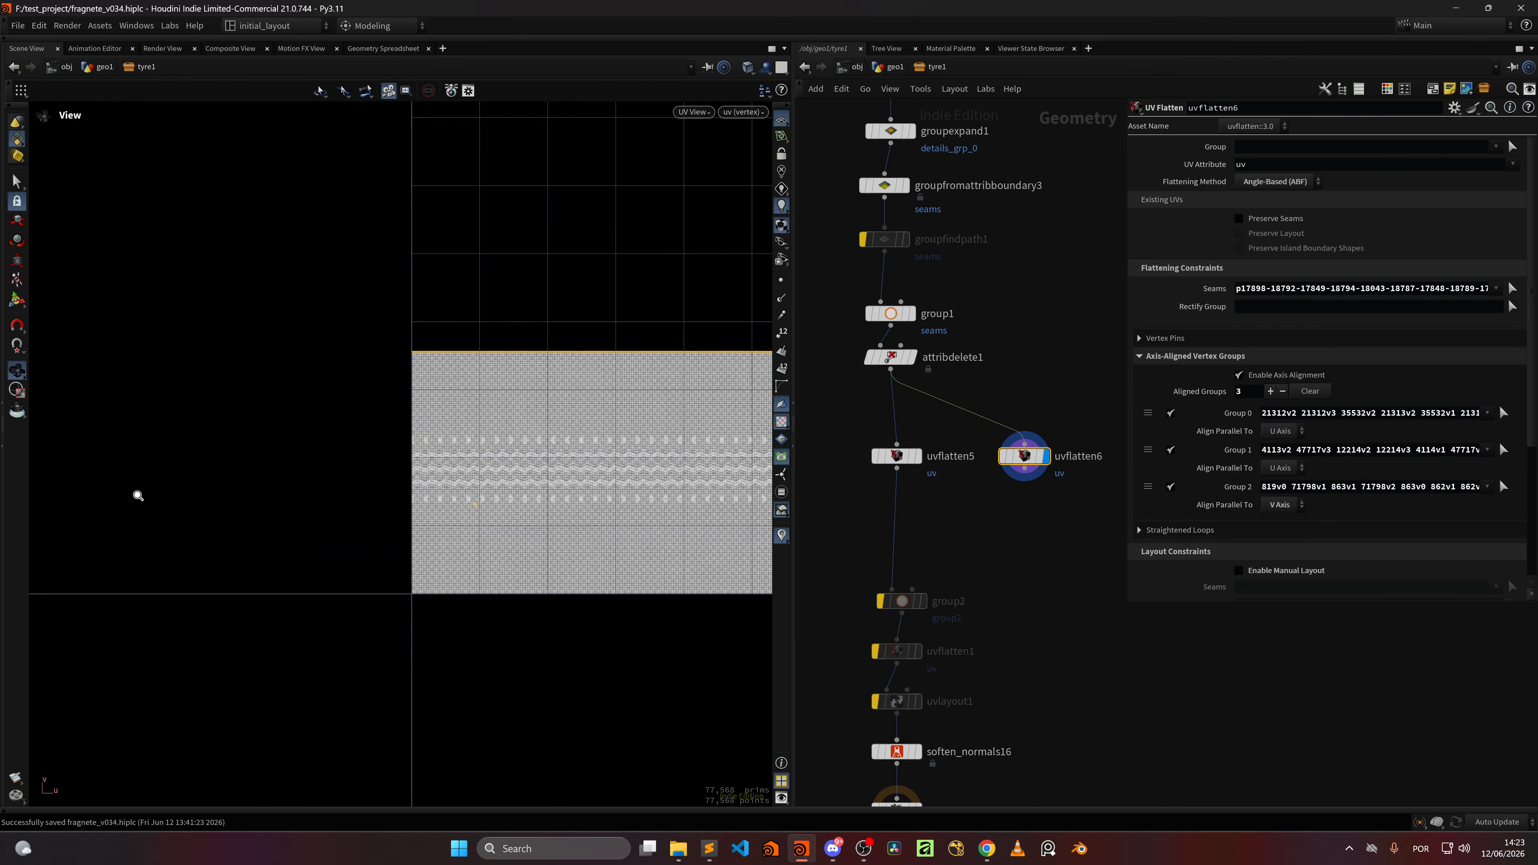
{"action": "scroll", "coordinate": [431, 513], "scroll_direction": "down", "scroll_amount": 4}
{"action": "middle_click_drag", "start_coordinate": [765, 494], "coordinate": [502, 478]}
{"action": "scroll", "coordinate": [502, 478], "scroll_direction": "up", "scroll_amount": 4}
{"action": "scroll", "coordinate": [502, 477], "scroll_direction": "up", "scroll_amount": 1}
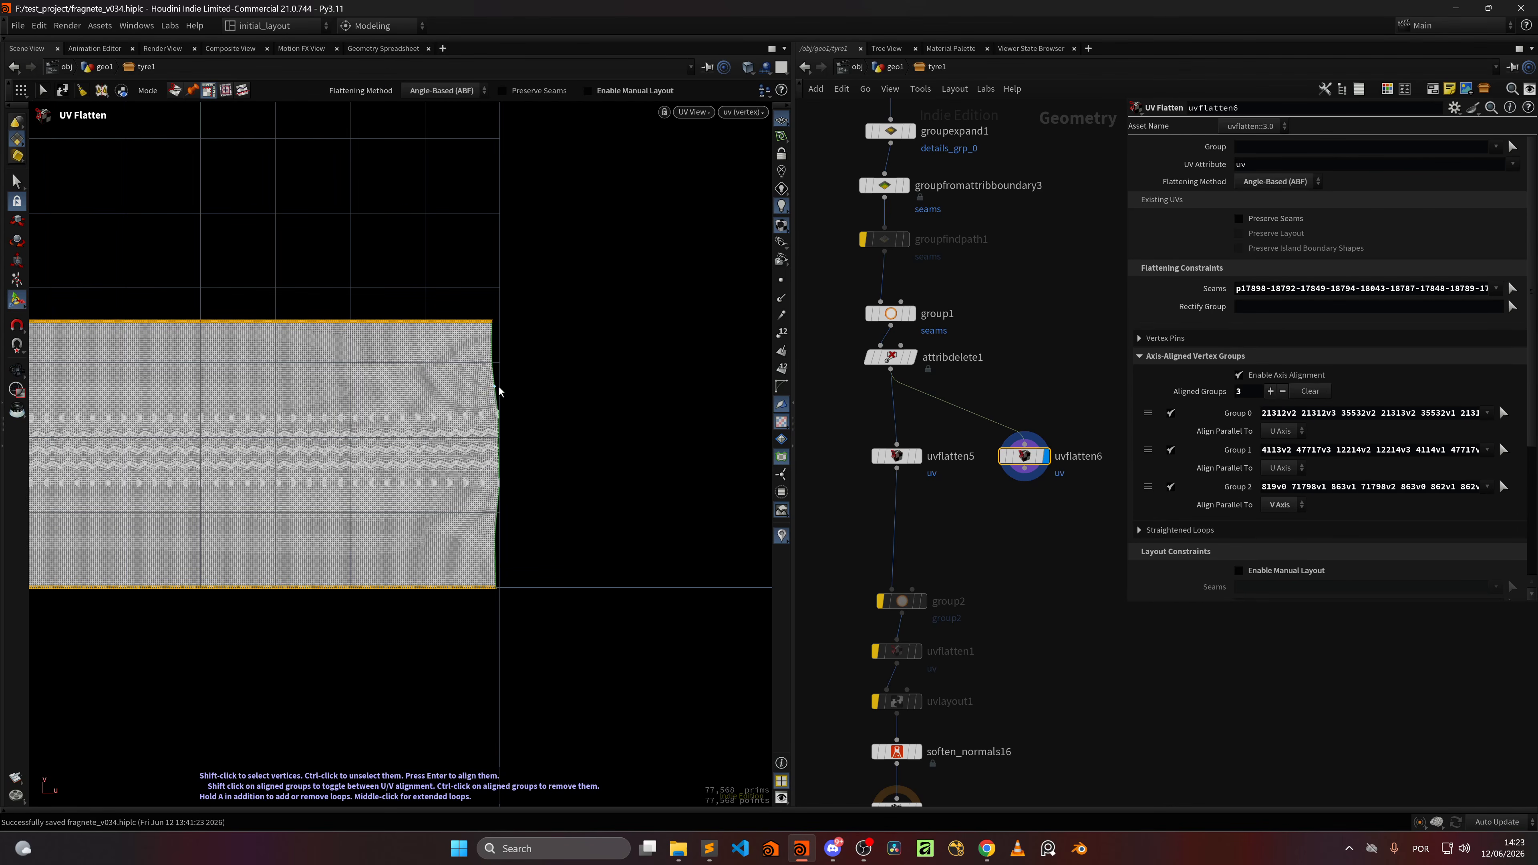
{"action": "key", "text": "space"}
{"action": "scroll", "coordinate": [500, 391], "scroll_direction": "up", "scroll_amount": 5}
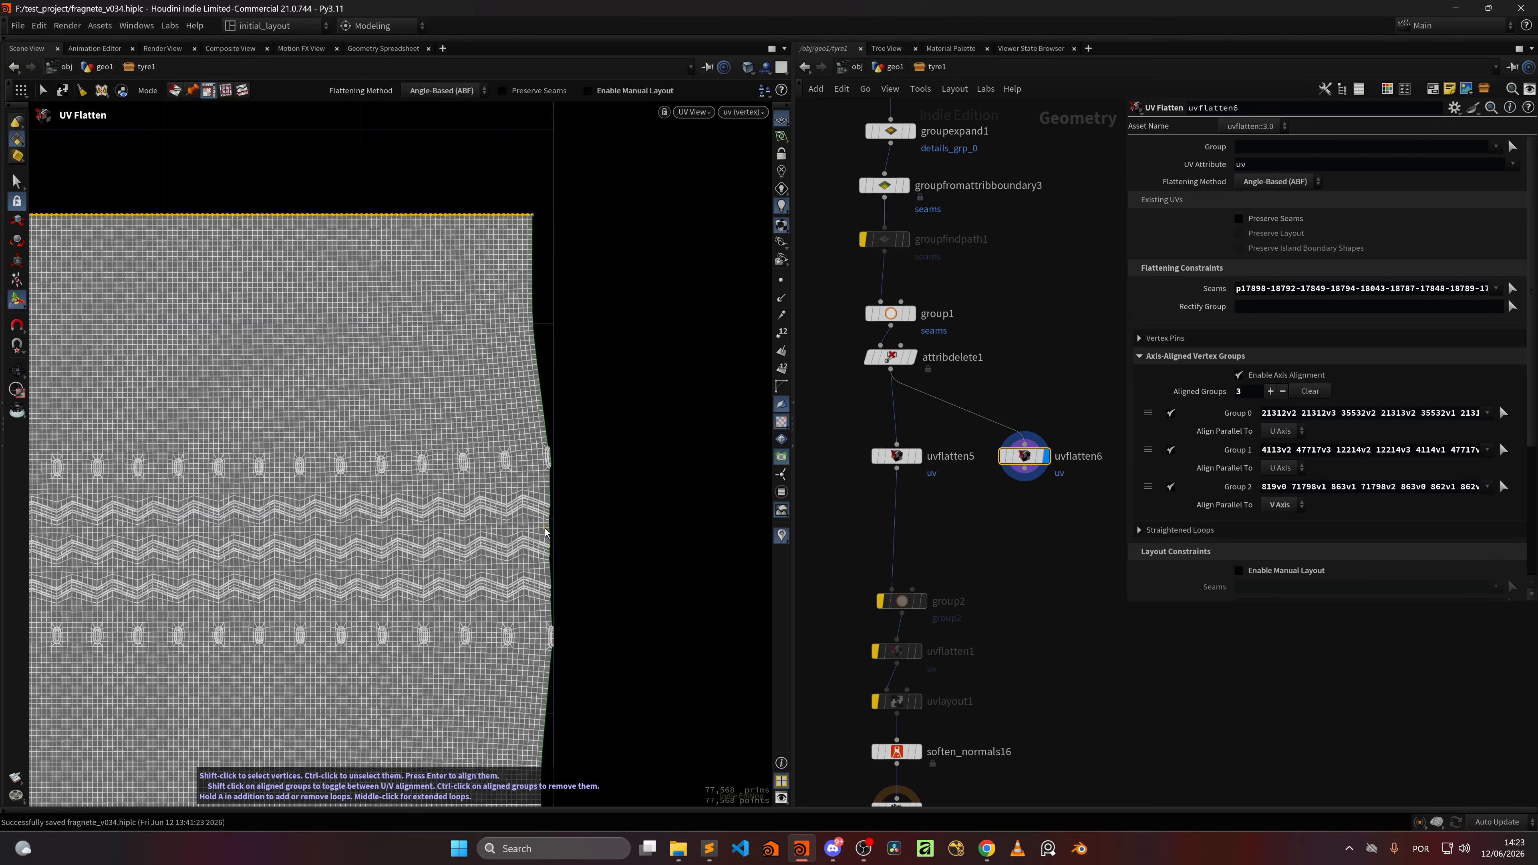
{"action": "scroll", "coordinate": [553, 608], "scroll_direction": "up", "scroll_amount": 4}
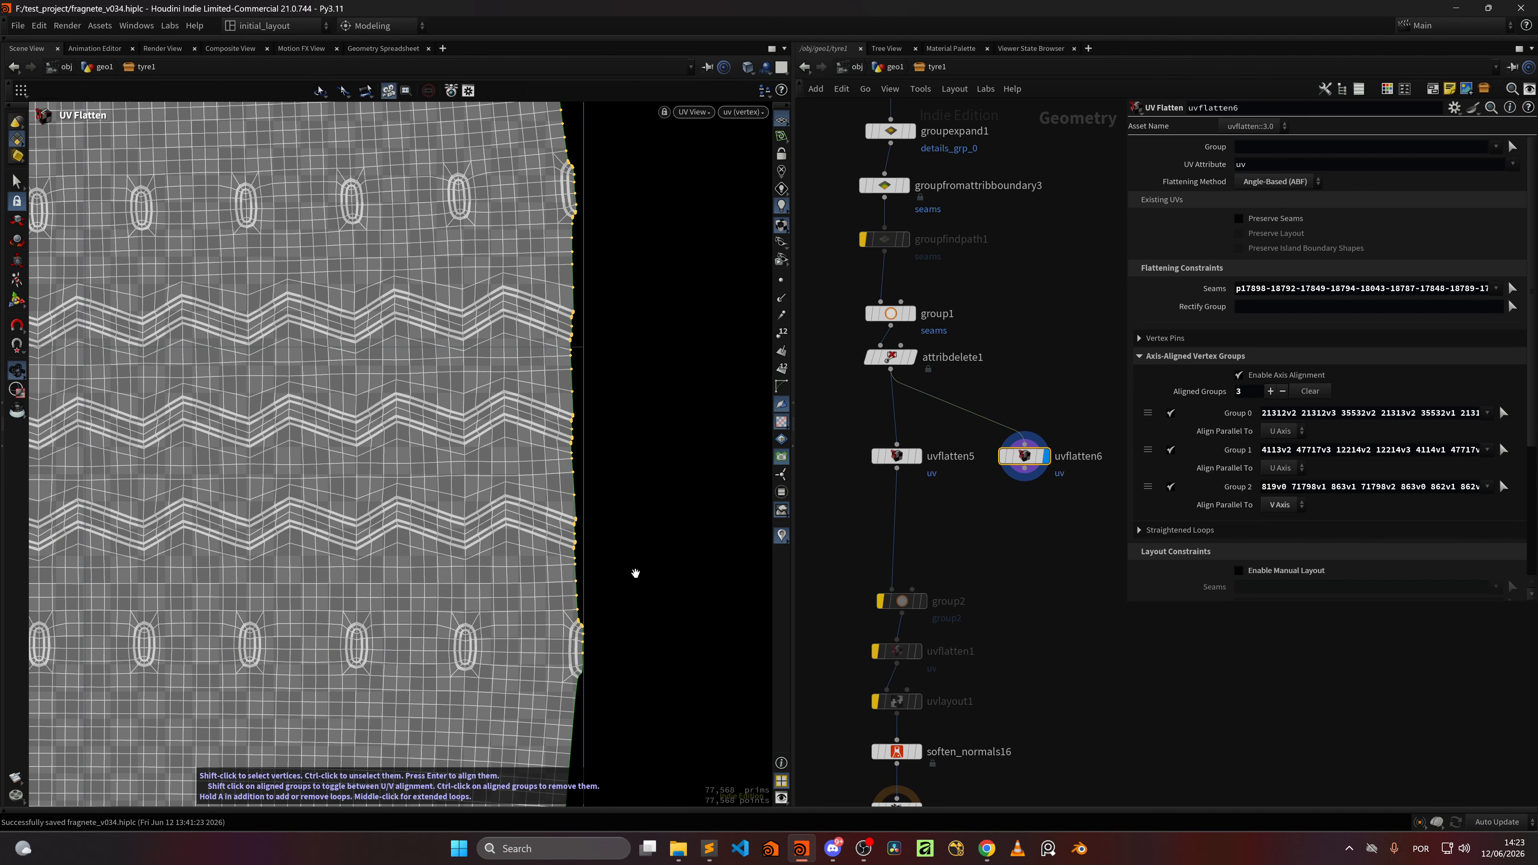
{"action": "scroll", "coordinate": [528, 485], "scroll_direction": "down", "scroll_amount": 5}
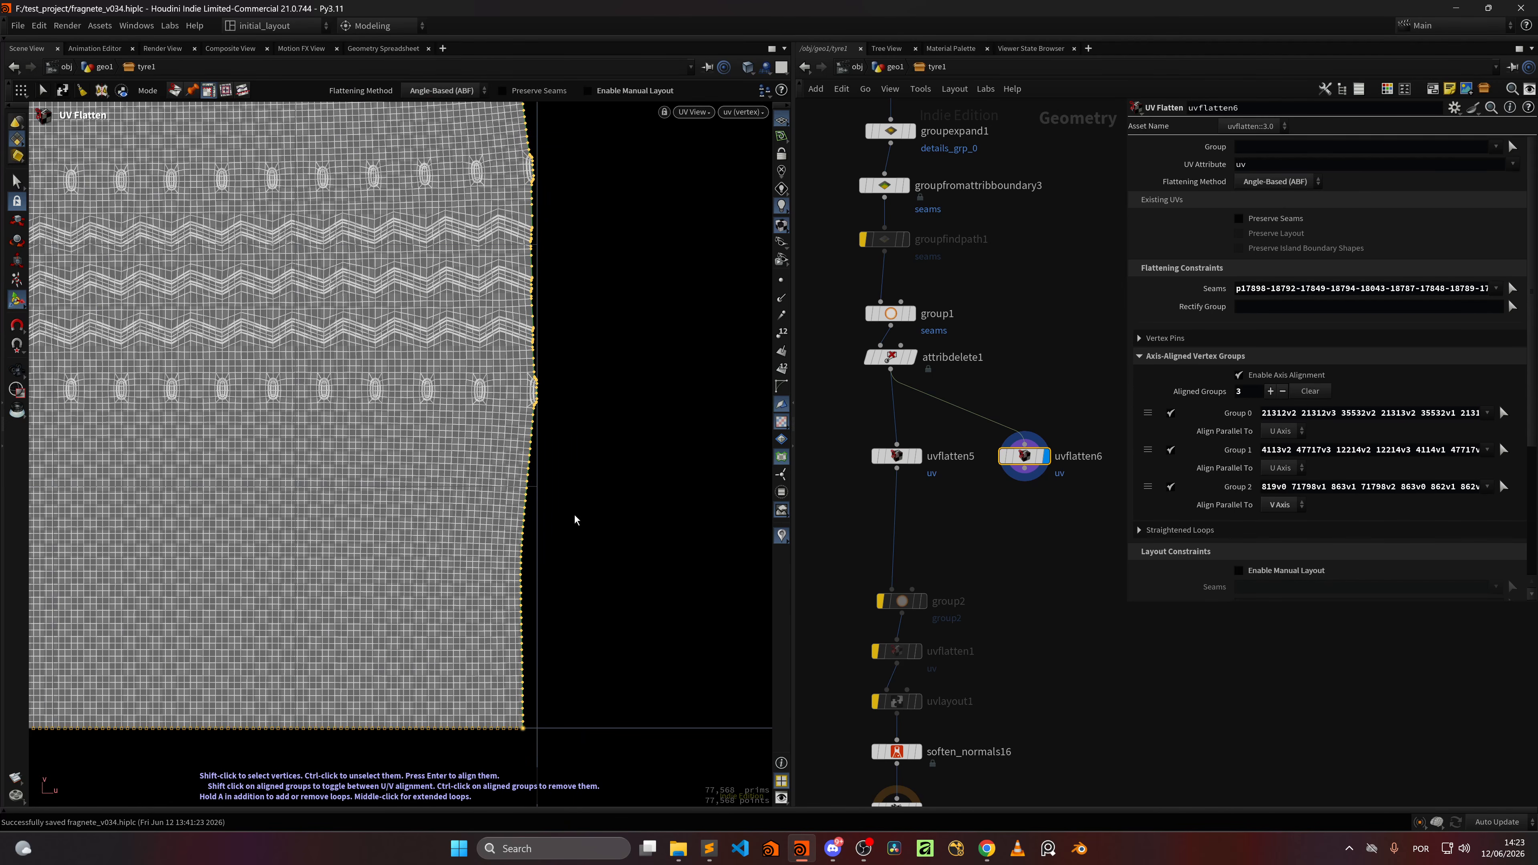
{"action": "scroll", "coordinate": [366, 474], "scroll_direction": "down", "scroll_amount": 6}
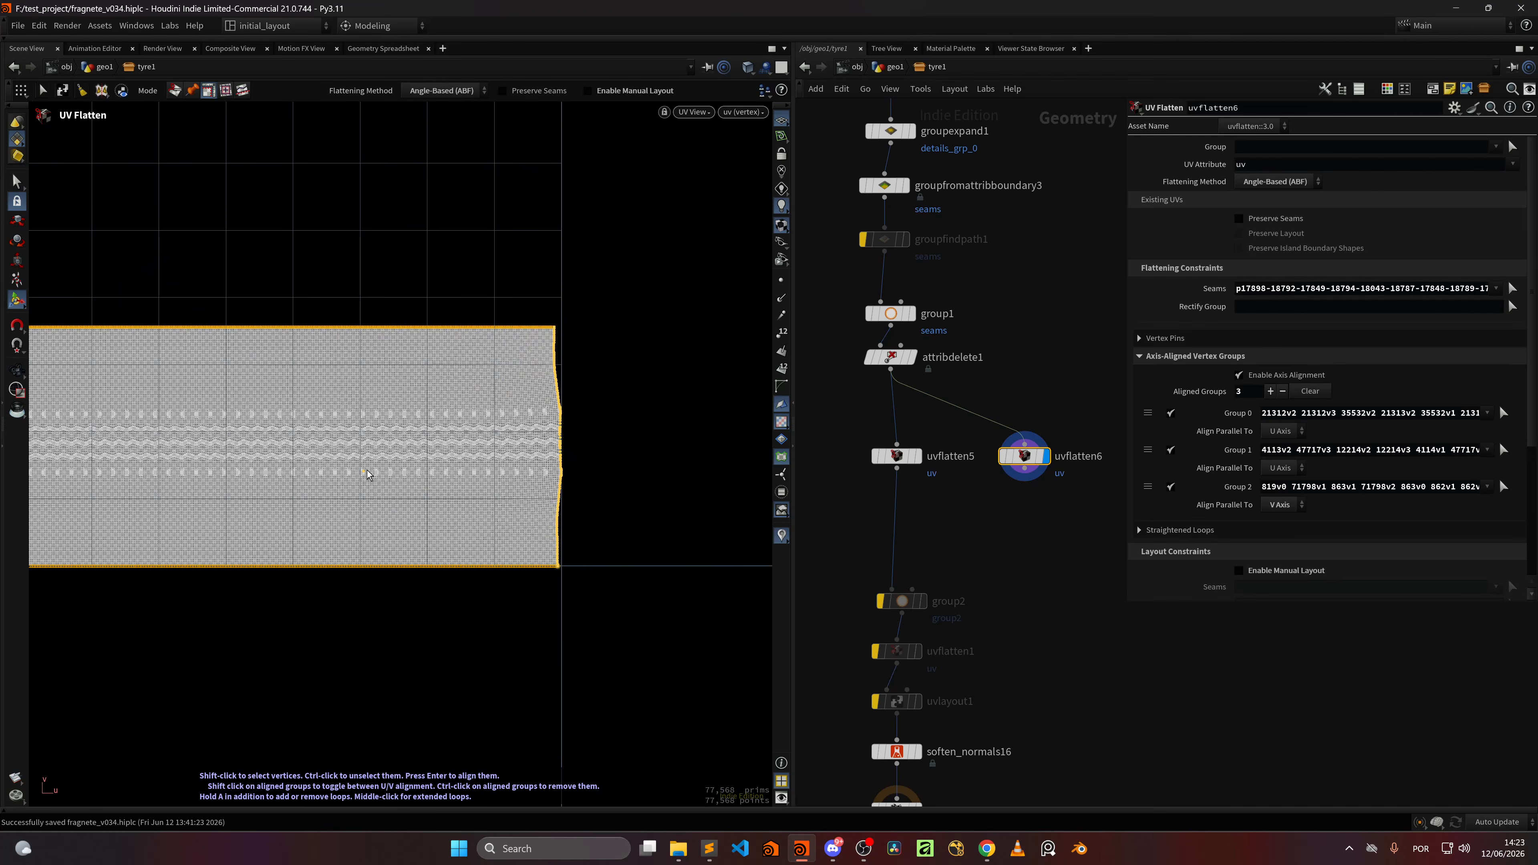
{"action": "key", "text": "Return"}
{"action": "right_click_drag", "start_coordinate": [463, 461], "coordinate": [280, 424], "text": "alt"}
{"action": "middle_click_drag", "start_coordinate": [267, 441], "coordinate": [412, 458], "text": "alt"}
{"action": "right_click_drag", "start_coordinate": [412, 458], "coordinate": [501, 456], "text": "alt"}
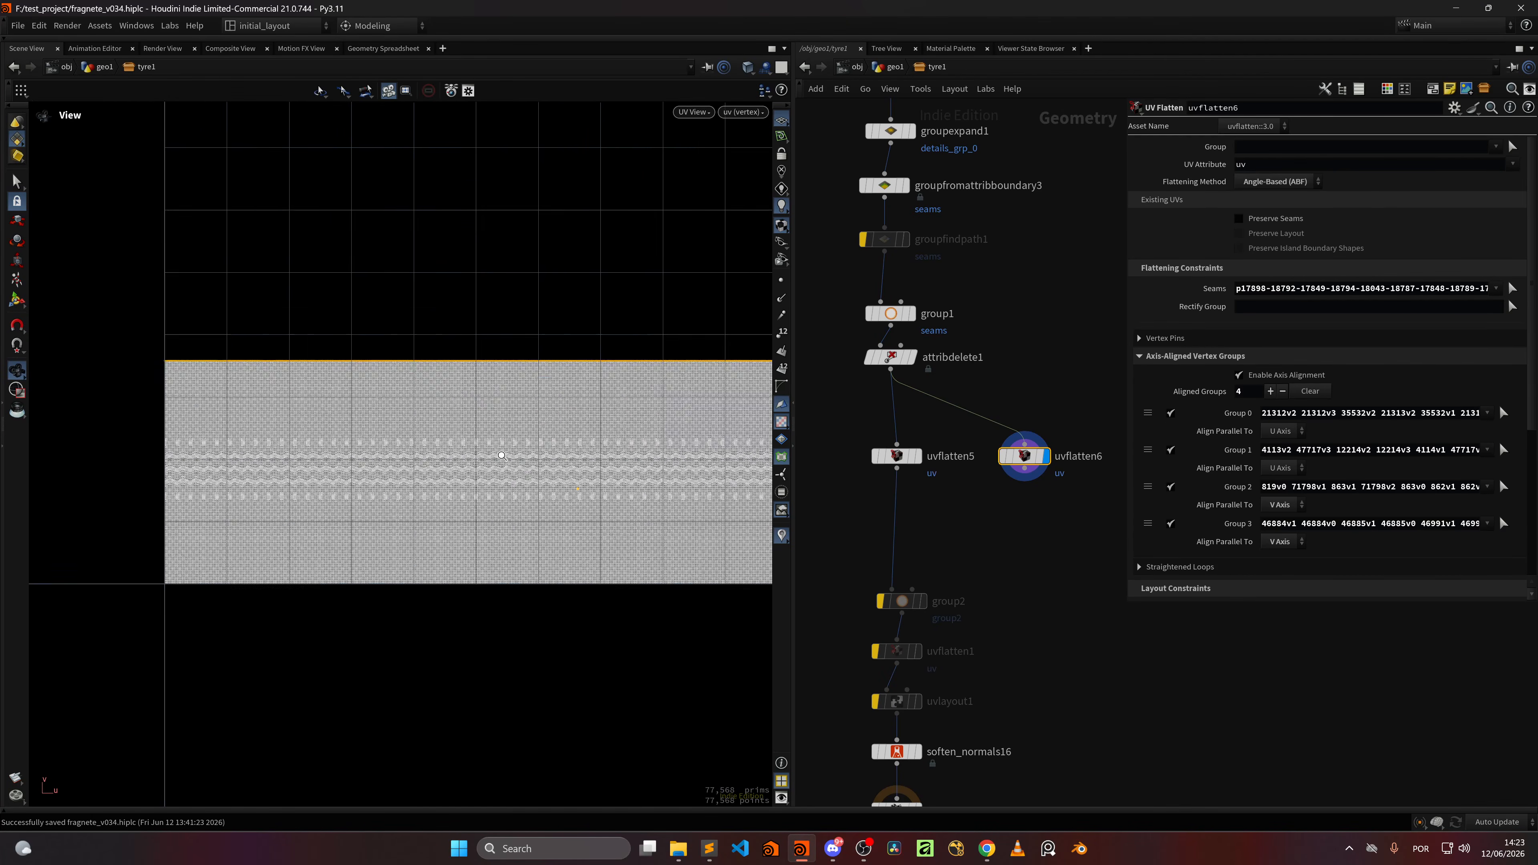
Step: Examine the aligned UV island as a whole and check the tyre in the perspective view
{"action": "key", "text": "Return"}
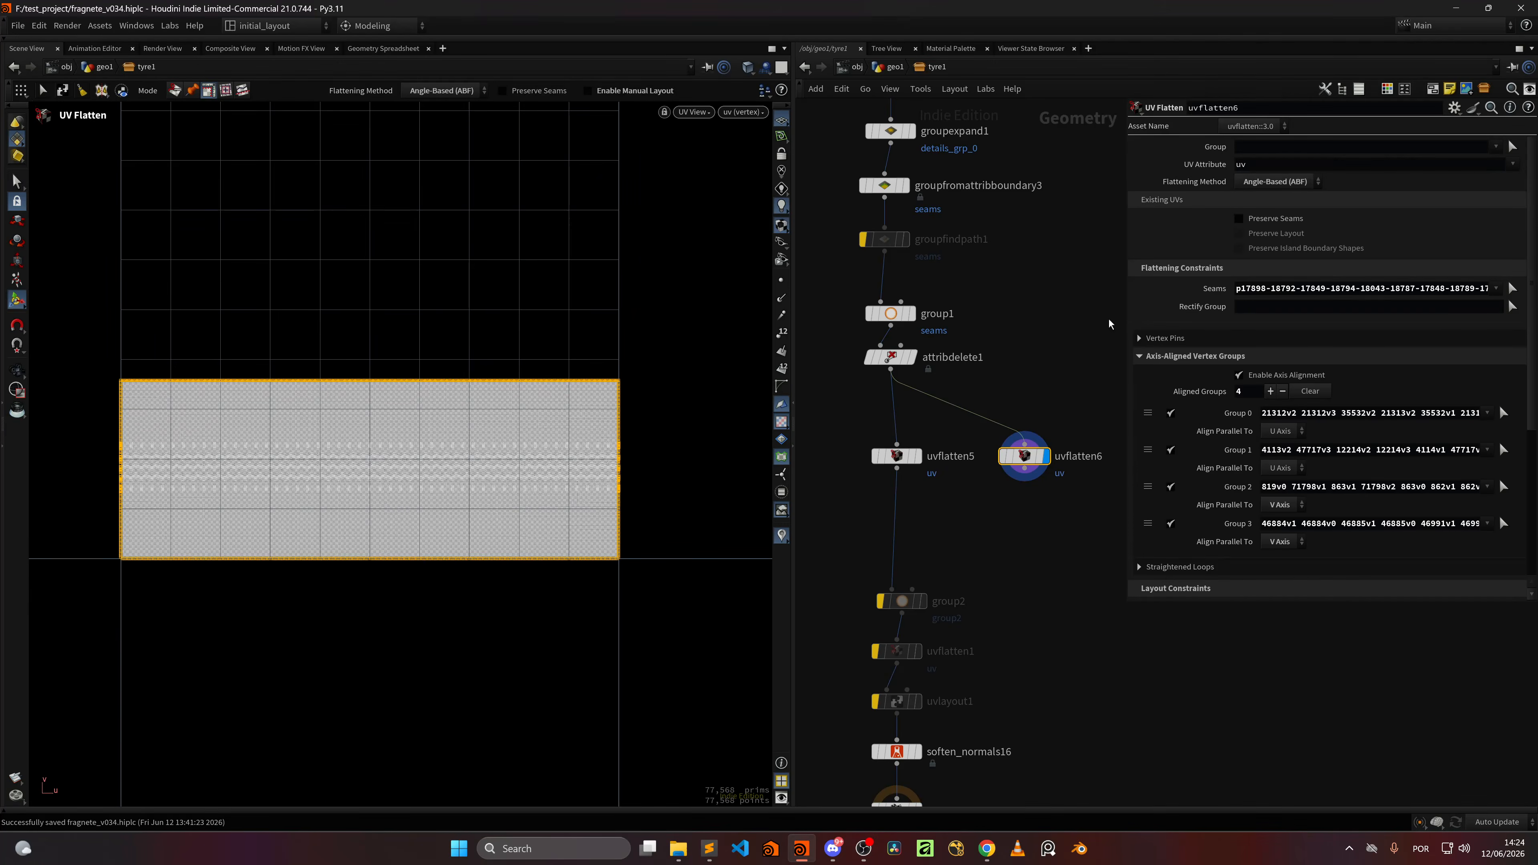
{"action": "right_click_drag", "start_coordinate": [345, 386], "coordinate": [457, 366], "text": "alt"}
{"action": "right_click_drag", "start_coordinate": [647, 431], "coordinate": [437, 413], "text": "alt"}
{"action": "middle_click_drag", "start_coordinate": [437, 412], "coordinate": [386, 418], "text": "alt"}
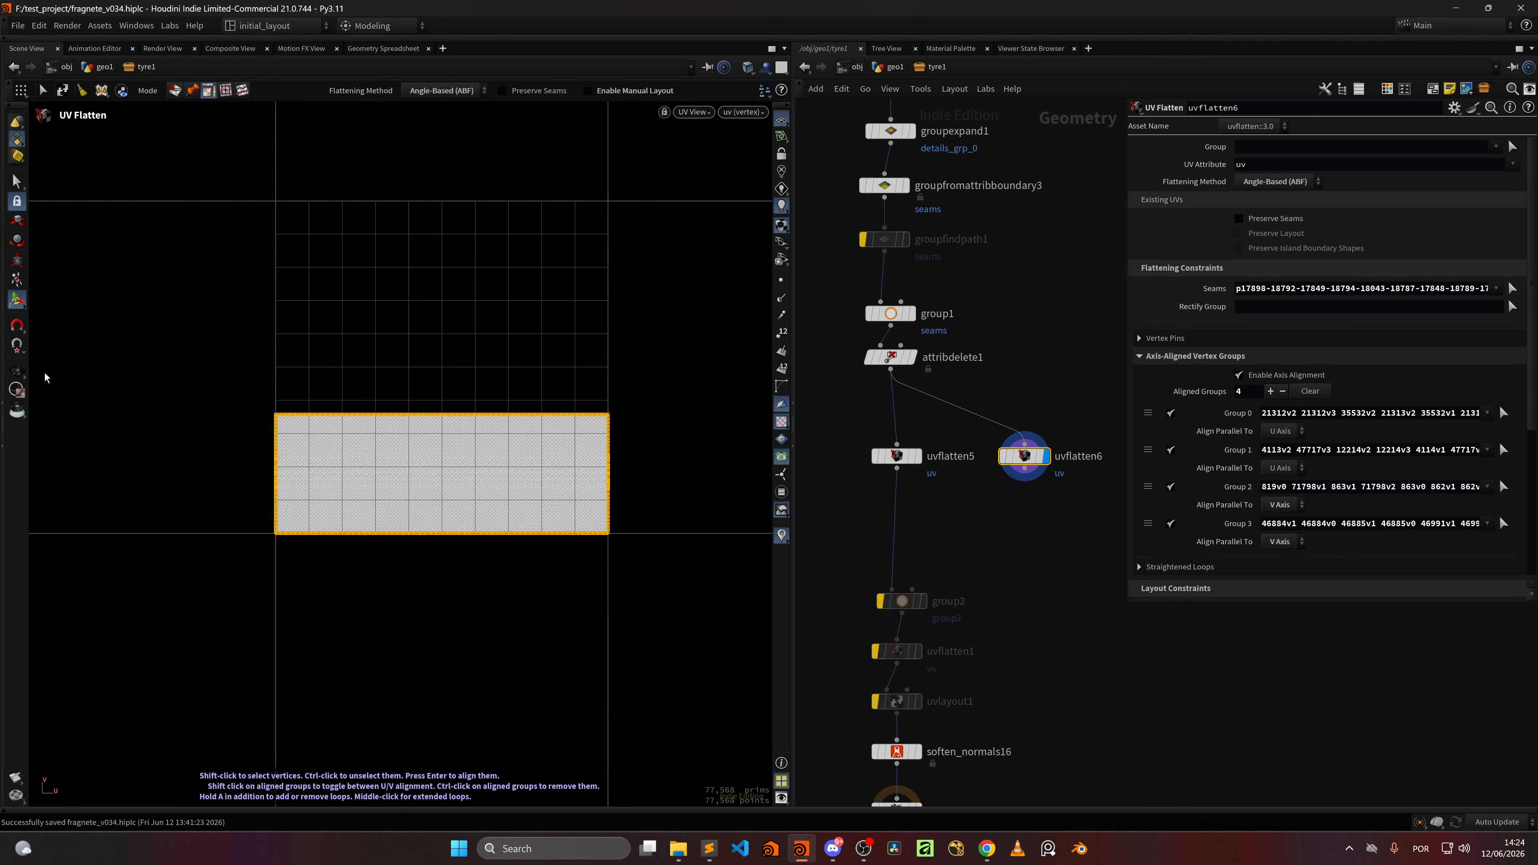
{"action": "left_click", "coordinate": [19, 371]}
{"action": "key", "text": "space+1"}
{"action": "key", "text": "space+f"}
{"action": "mouse_move", "coordinate": [427, 393]}
{"action": "left_mouse_down"}
{"action": "mouse_move", "coordinate": [360, 343]}
{"action": "mouse_move", "coordinate": [223, 368]}
{"action": "mouse_move", "coordinate": [580, 369]}
{"action": "mouse_move", "coordinate": [436, 406]}
{"action": "left_mouse_up"}
{"action": "key", "text": "space+5"}
{"action": "scroll", "coordinate": [496, 430], "scroll_direction": "up", "scroll_amount": 3}
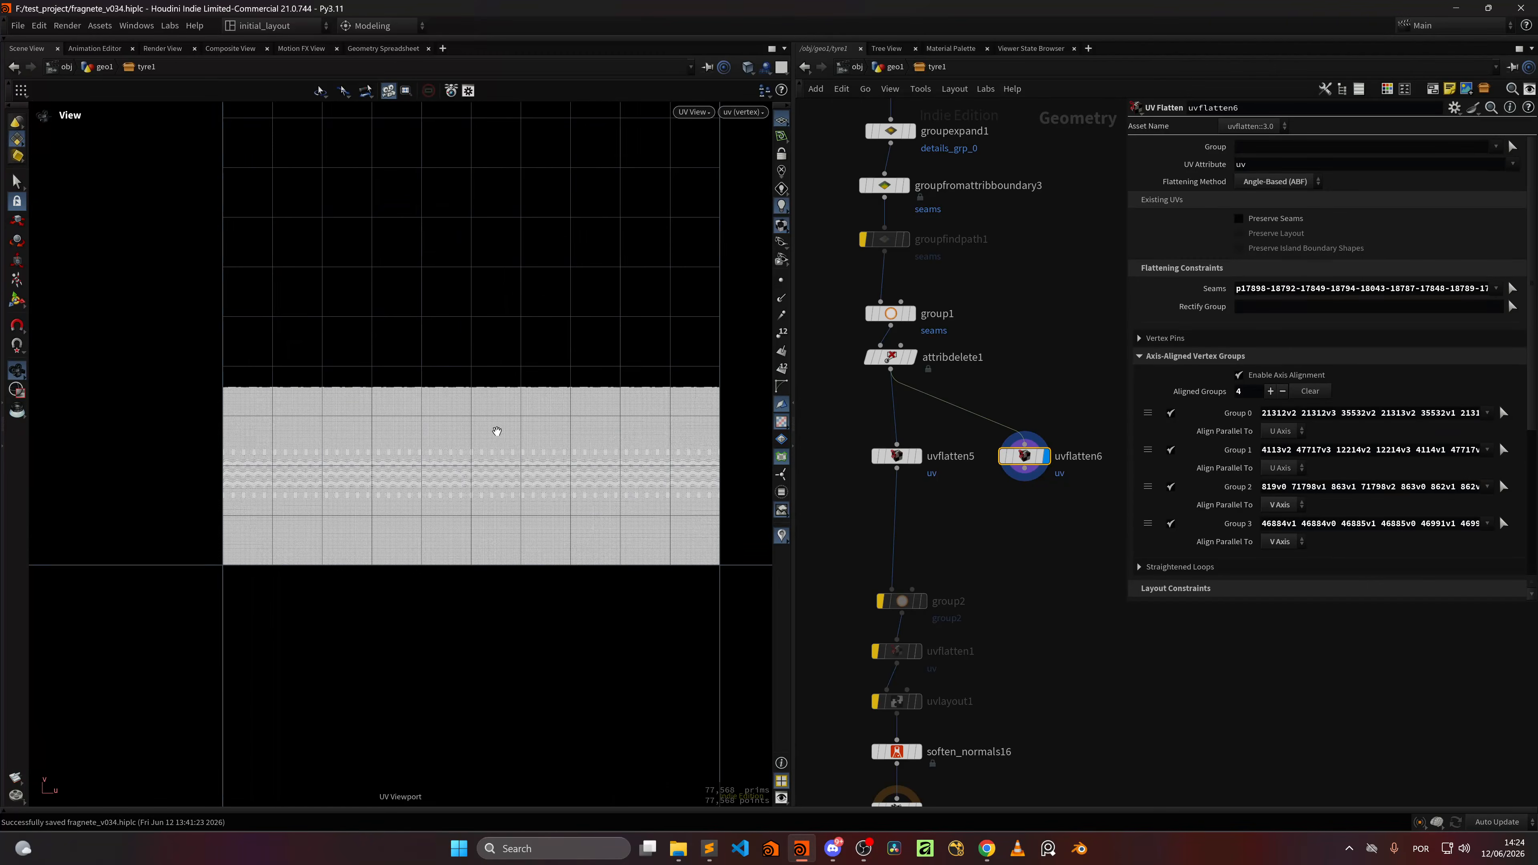
Step: Return to the geo1 network, display the OUT node and examine the whole truck's packed UV layout
{"action": "left_click", "coordinate": [895, 66]}
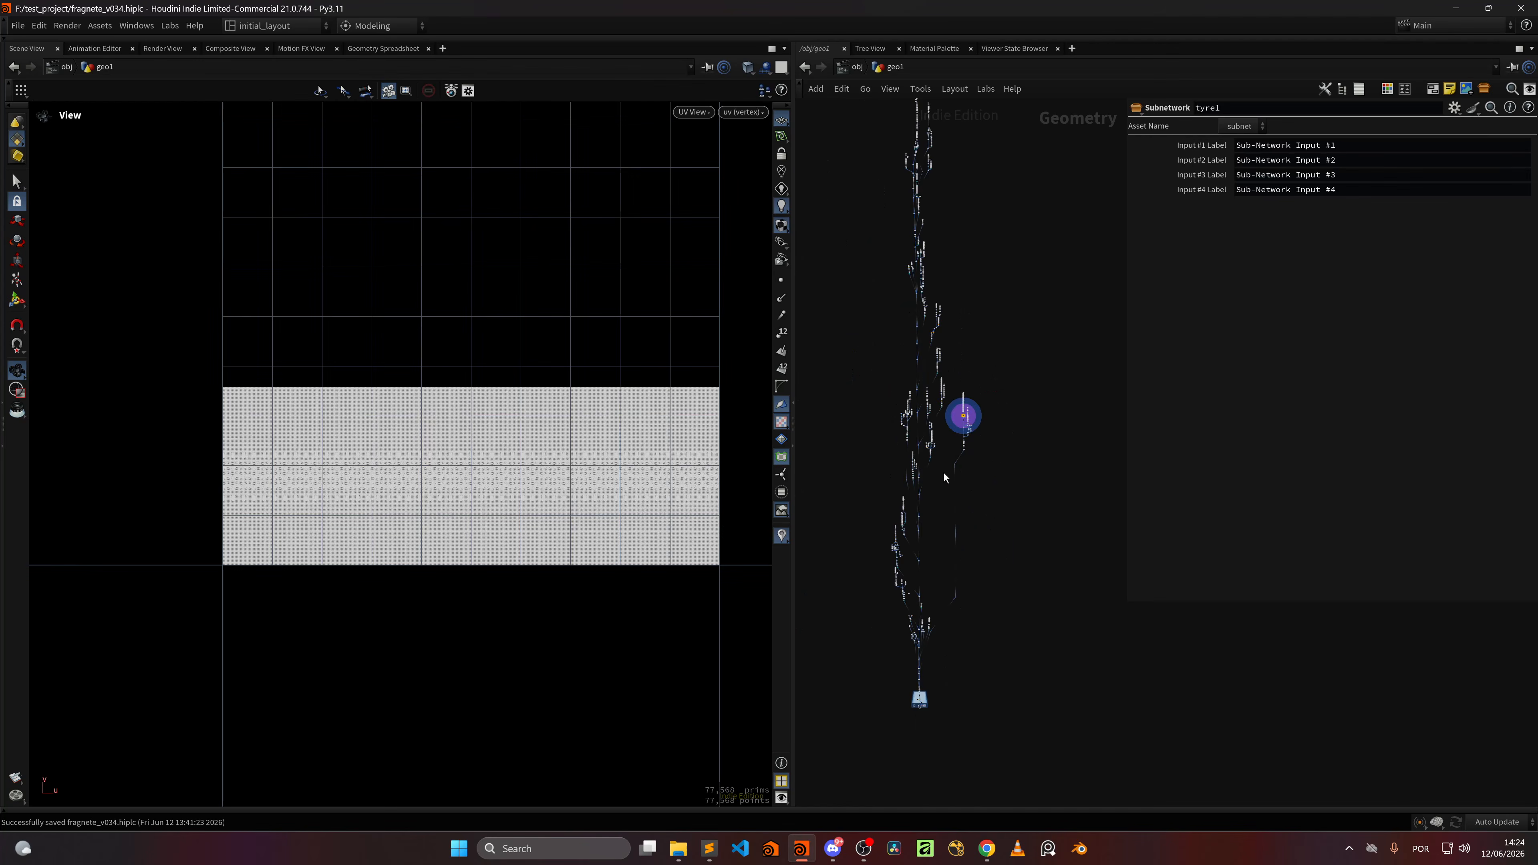
{"action": "scroll", "coordinate": [1028, 436], "scroll_direction": "up", "scroll_amount": 10}
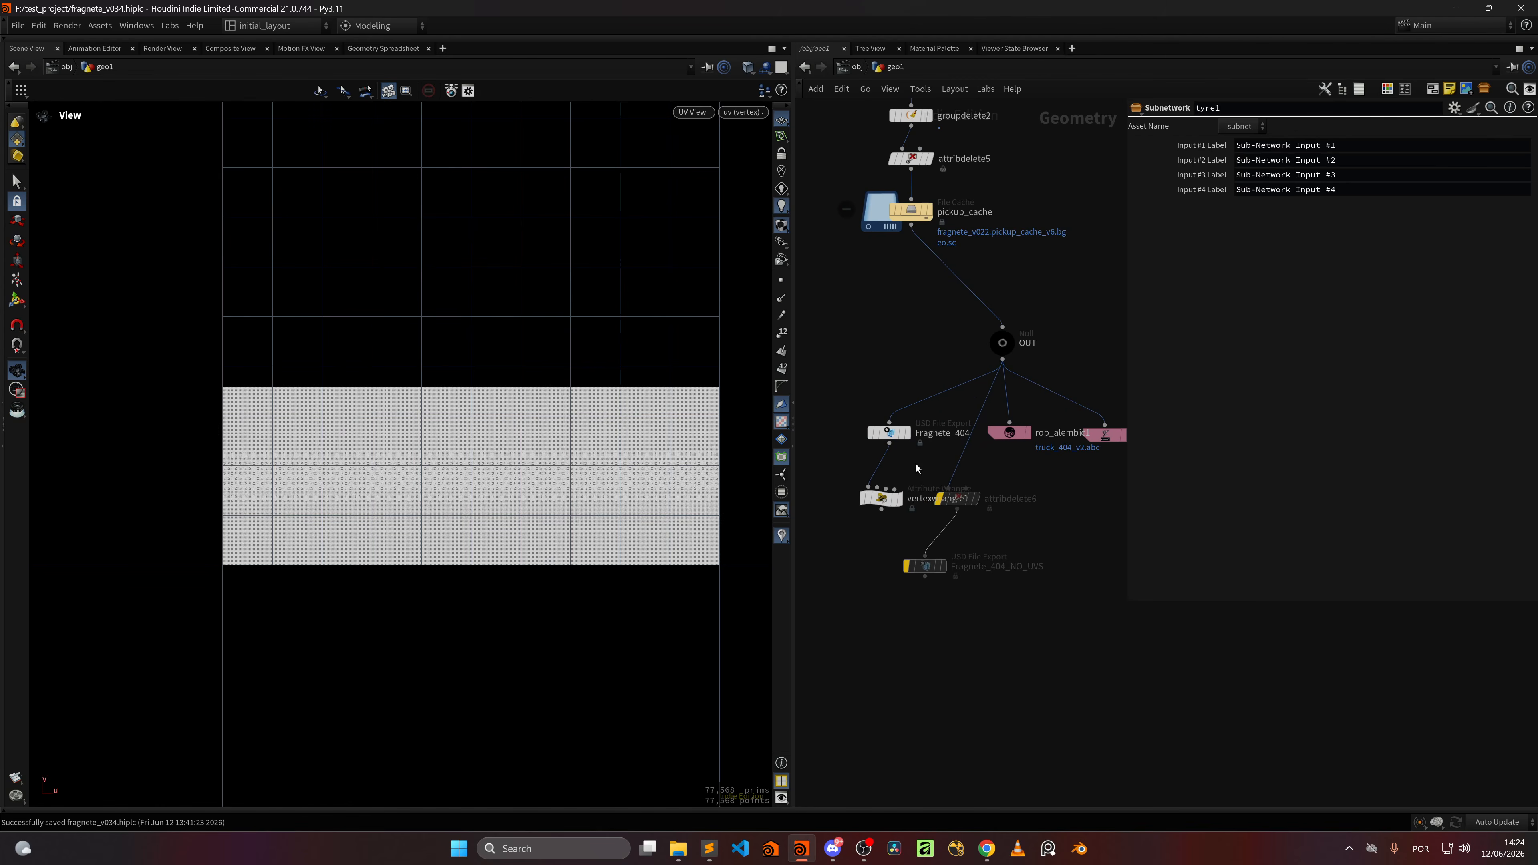
{"action": "left_click", "coordinate": [1025, 326]}
{"action": "scroll", "coordinate": [383, 359], "scroll_direction": "down", "scroll_amount": 4}
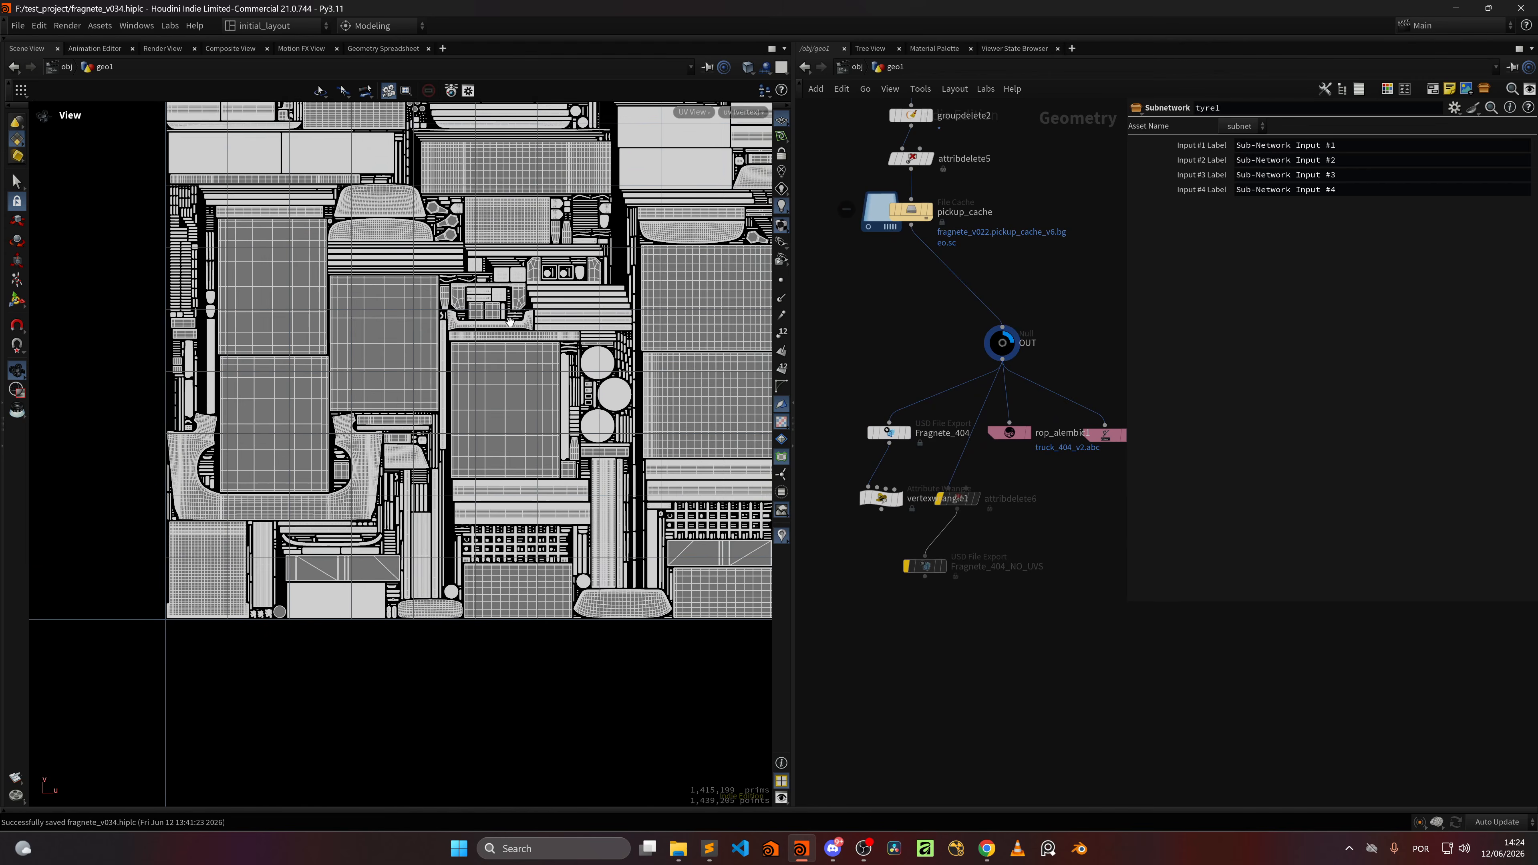
{"action": "middle_click_drag", "start_coordinate": [382, 360], "coordinate": [456, 391]}
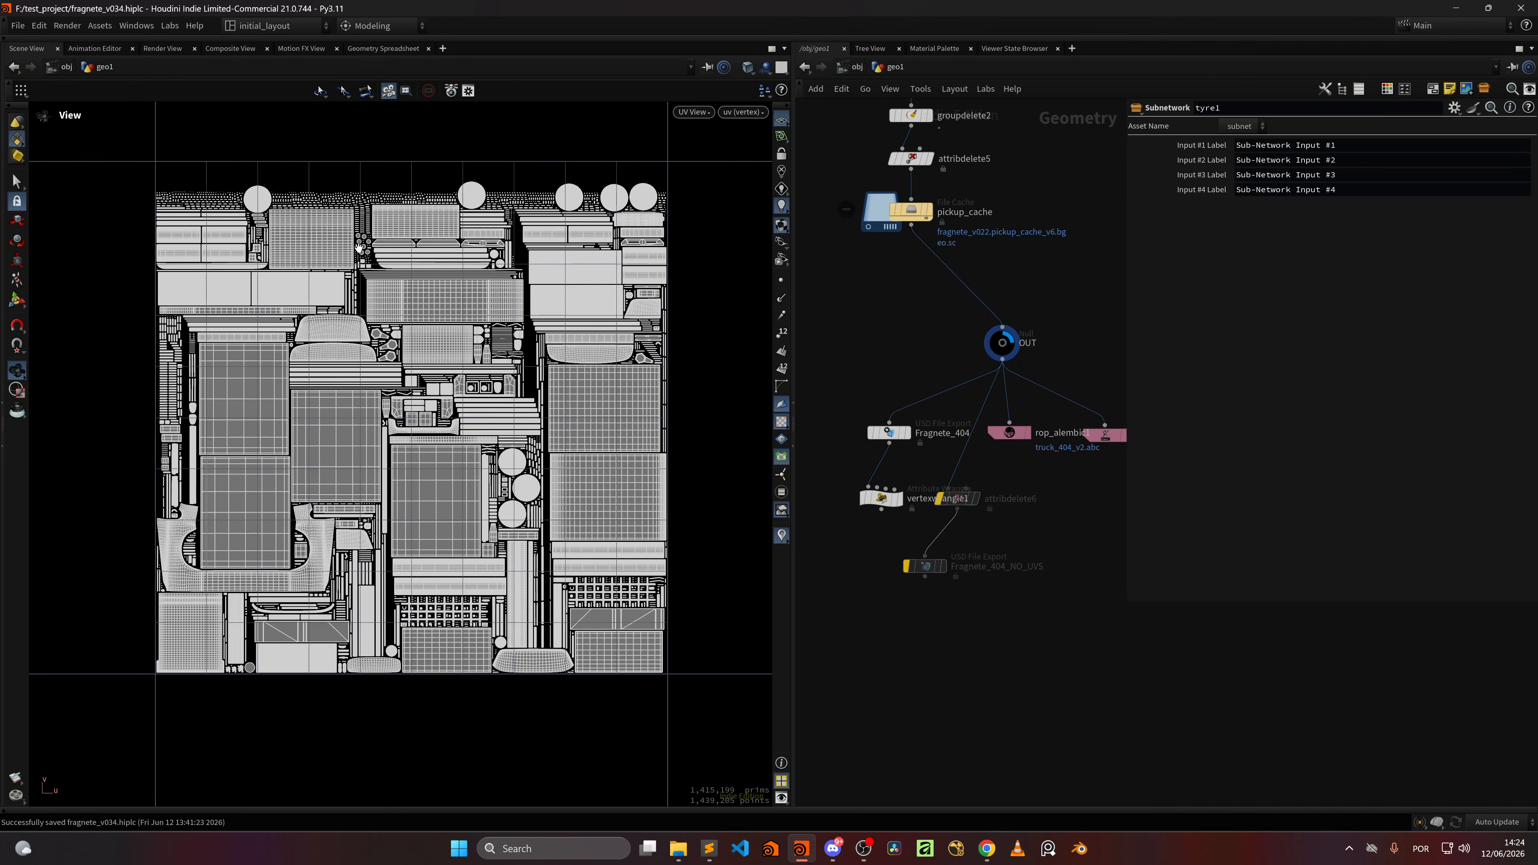
{"action": "scroll", "coordinate": [494, 410], "scroll_direction": "up", "scroll_amount": 5}
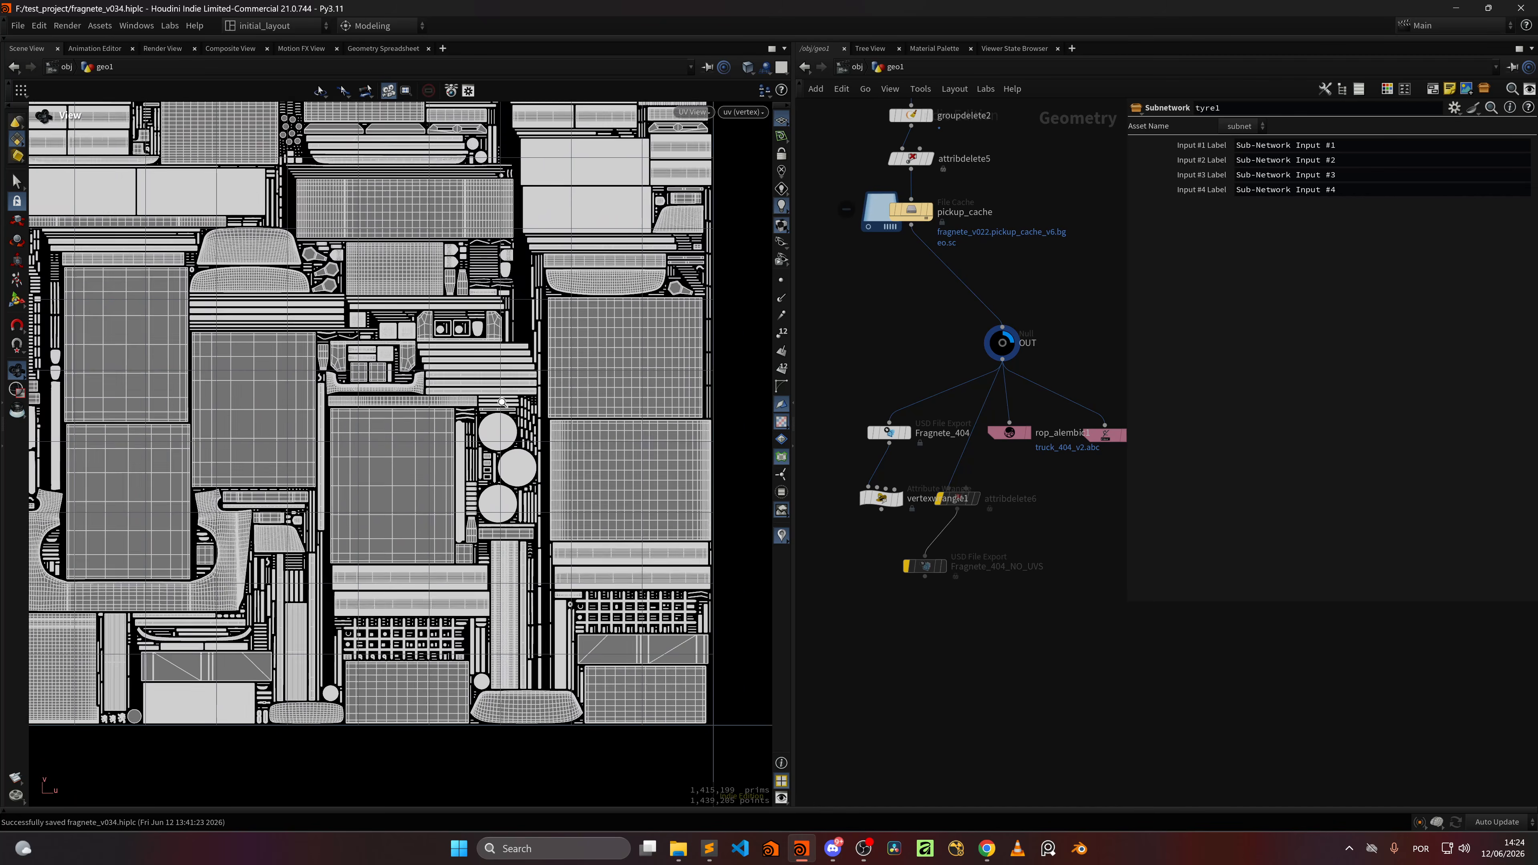
{"action": "middle_click_drag", "start_coordinate": [494, 409], "coordinate": [456, 285]}
{"action": "scroll", "coordinate": [386, 480], "scroll_direction": "up", "scroll_amount": 2}
Step: Frame the pickup truck in the perspective view and examine the UV checker pattern across its body
{"action": "key", "text": "space+1"}
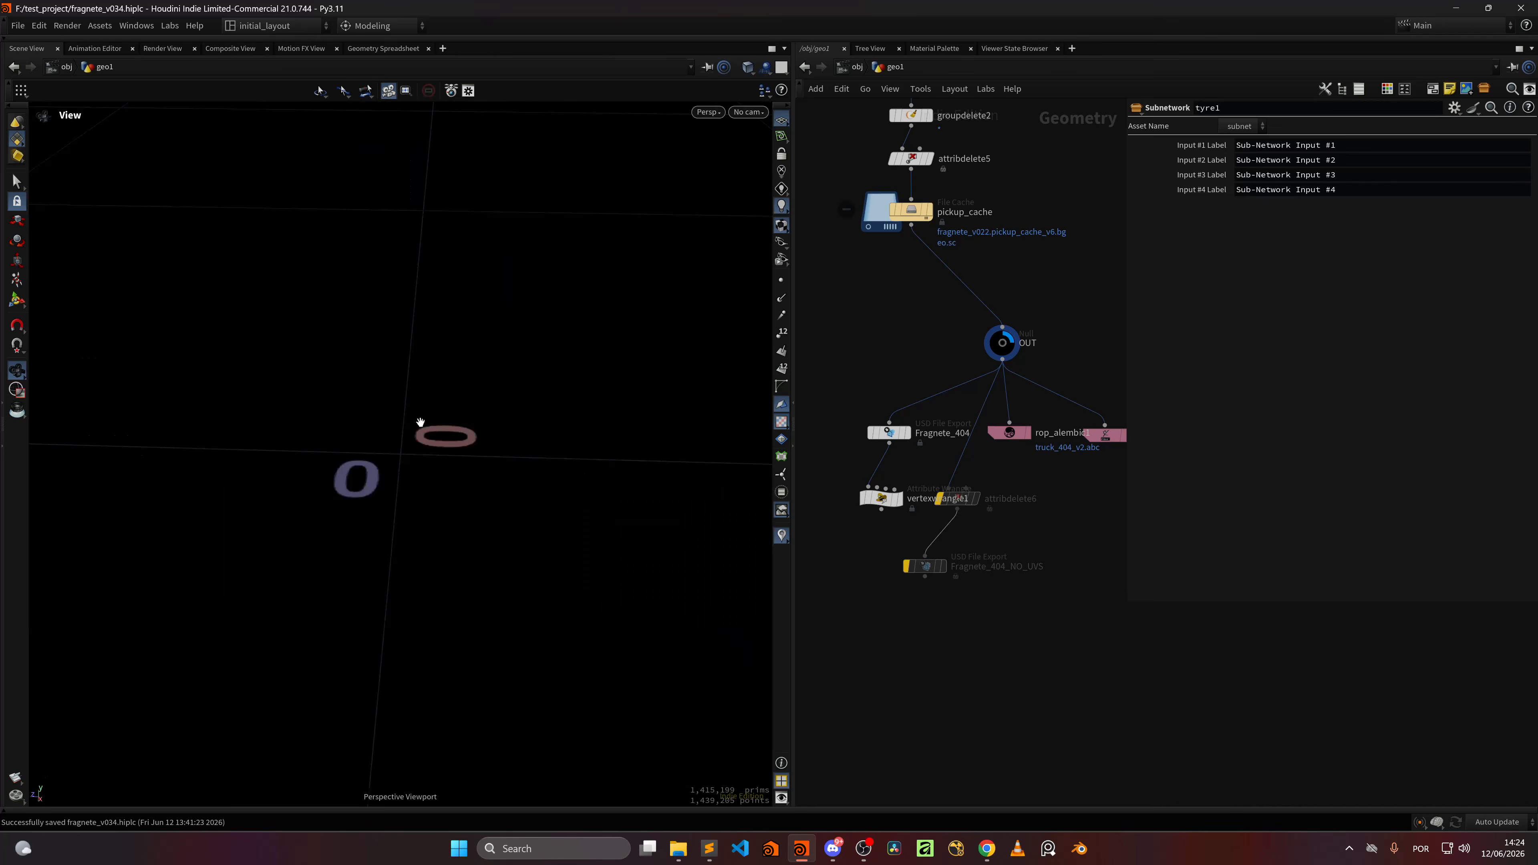
{"action": "key", "text": "space+f"}
{"action": "left_click_drag", "start_coordinate": [339, 512], "coordinate": [409, 455]}
{"action": "scroll", "coordinate": [283, 492], "scroll_direction": "up", "scroll_amount": 2}
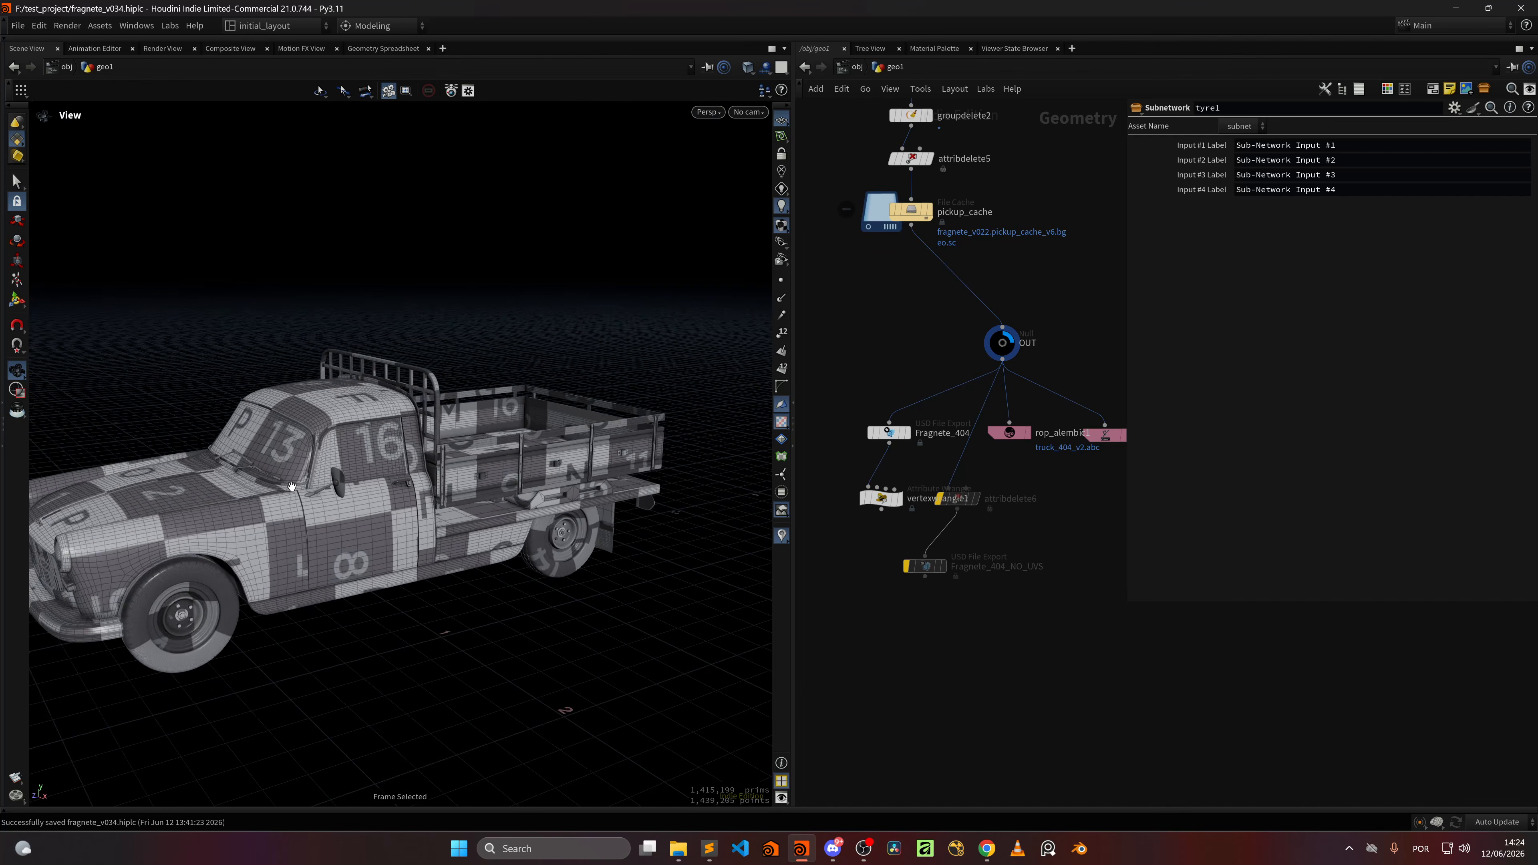
{"action": "middle_click_drag", "start_coordinate": [342, 515], "coordinate": [475, 463]}
{"action": "left_click", "coordinate": [899, 498]}
{"action": "scroll", "coordinate": [464, 437], "scroll_direction": "up", "scroll_amount": 1}
{"action": "key", "text": "ctrl+s"}
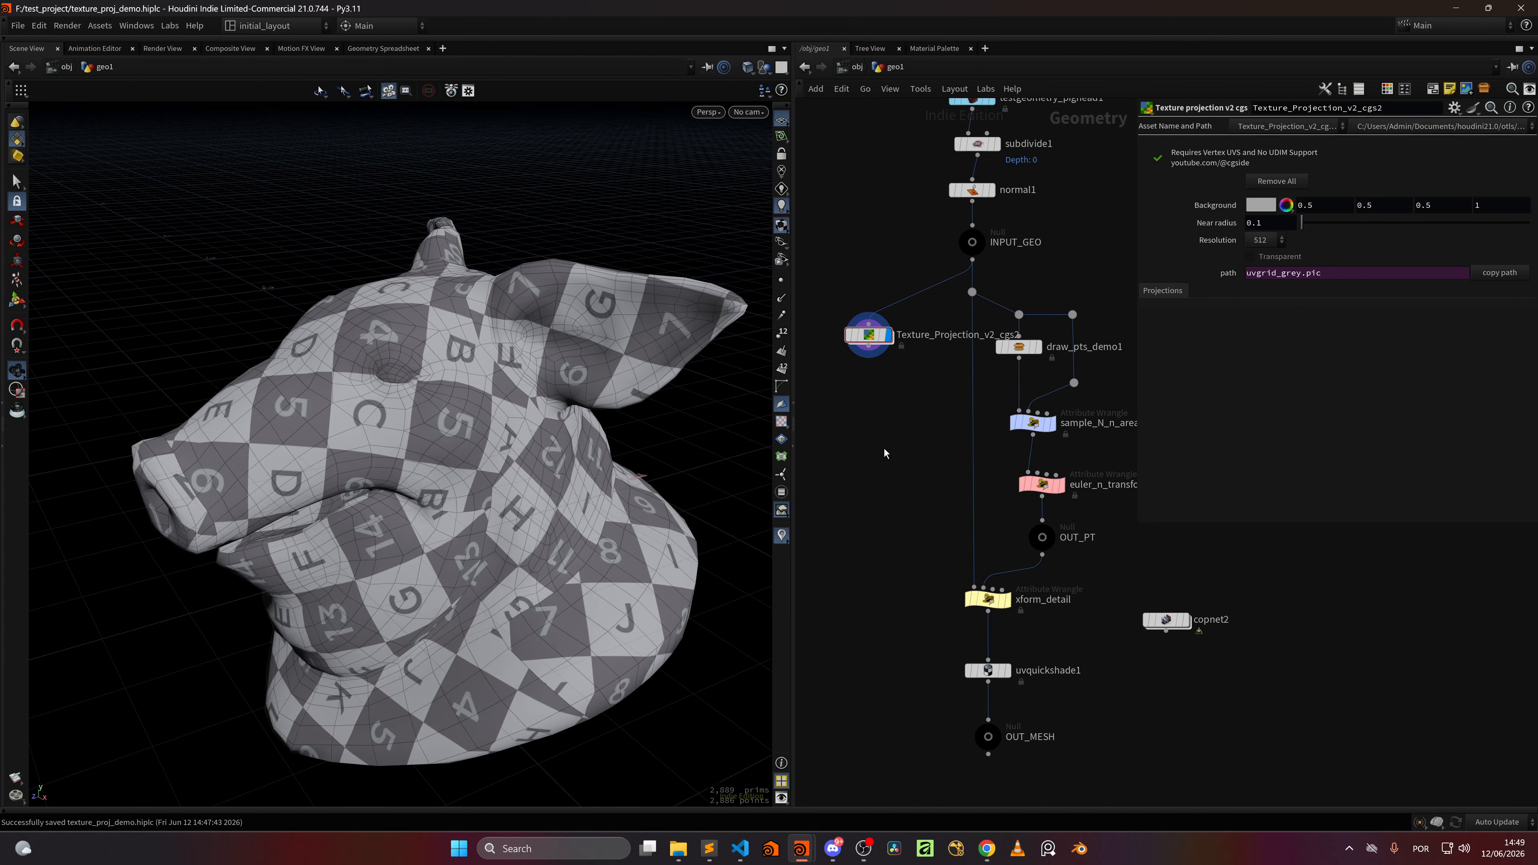
Step: Activate the Texture_Projection_v2_cgs2 node's viewport tool and place a butterfly4.pic projection on the pig head's neck behind the mouth
{"action": "left_click", "coordinate": [18, 308]}
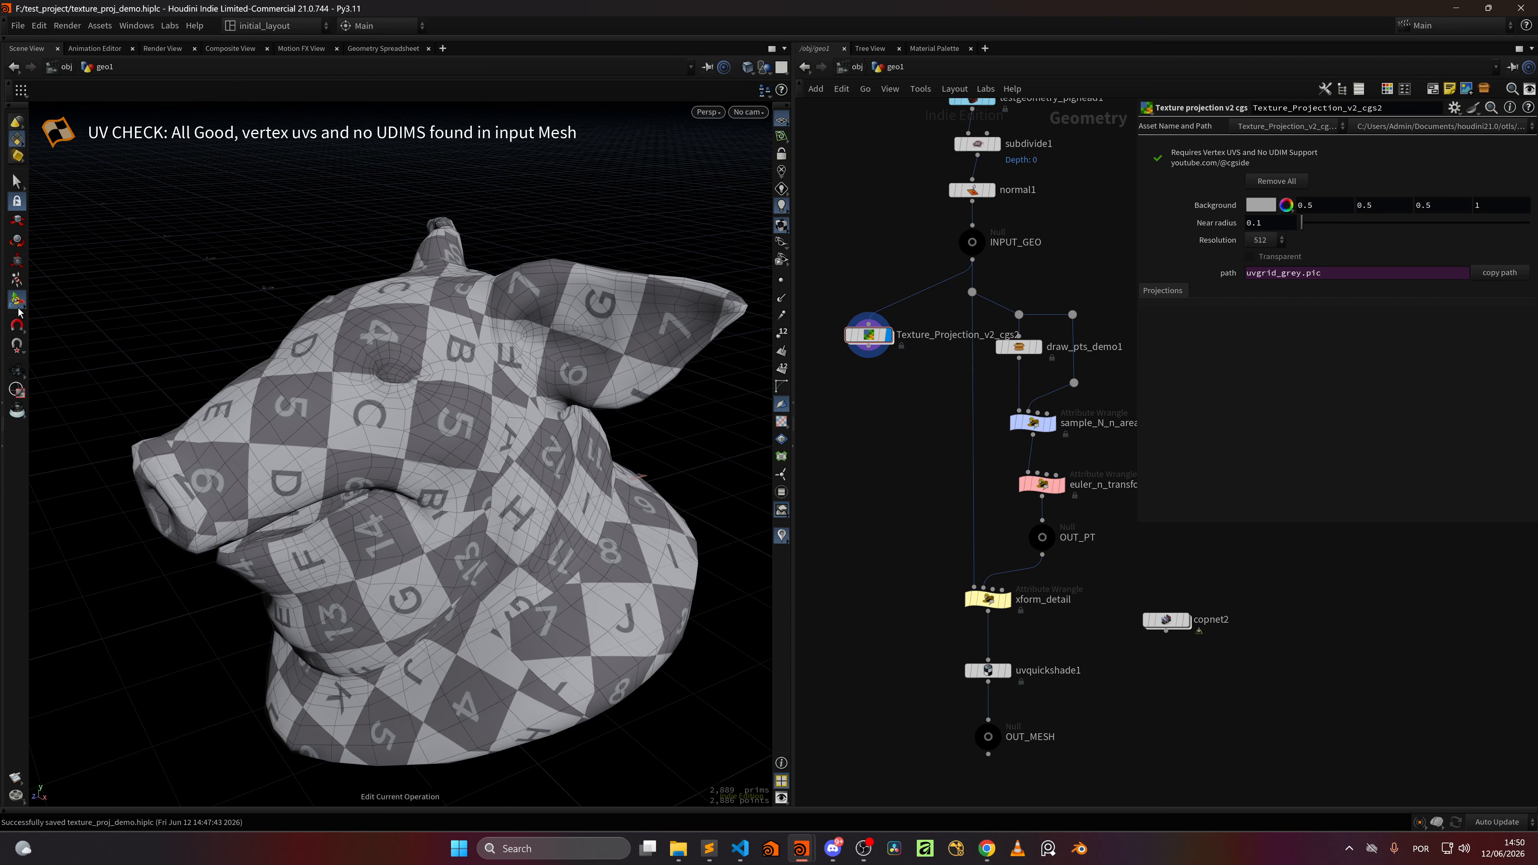
{"action": "mouse_move", "coordinate": [513, 492]}
{"action": "left_mouse_down"}
{"action": "mouse_move", "coordinate": [505, 516]}
{"action": "mouse_move", "coordinate": [510, 428]}
{"action": "mouse_move", "coordinate": [487, 448]}
{"action": "mouse_move", "coordinate": [563, 630]}
{"action": "mouse_move", "coordinate": [488, 406]}
{"action": "mouse_move", "coordinate": [558, 639]}
{"action": "mouse_move", "coordinate": [498, 419]}
{"action": "mouse_move", "coordinate": [515, 484]}
{"action": "mouse_move", "coordinate": [466, 442]}
{"action": "mouse_move", "coordinate": [533, 591]}
{"action": "mouse_move", "coordinate": [481, 417]}
{"action": "mouse_move", "coordinate": [500, 533]}
{"action": "mouse_move", "coordinate": [511, 486]}
{"action": "left_mouse_up"}
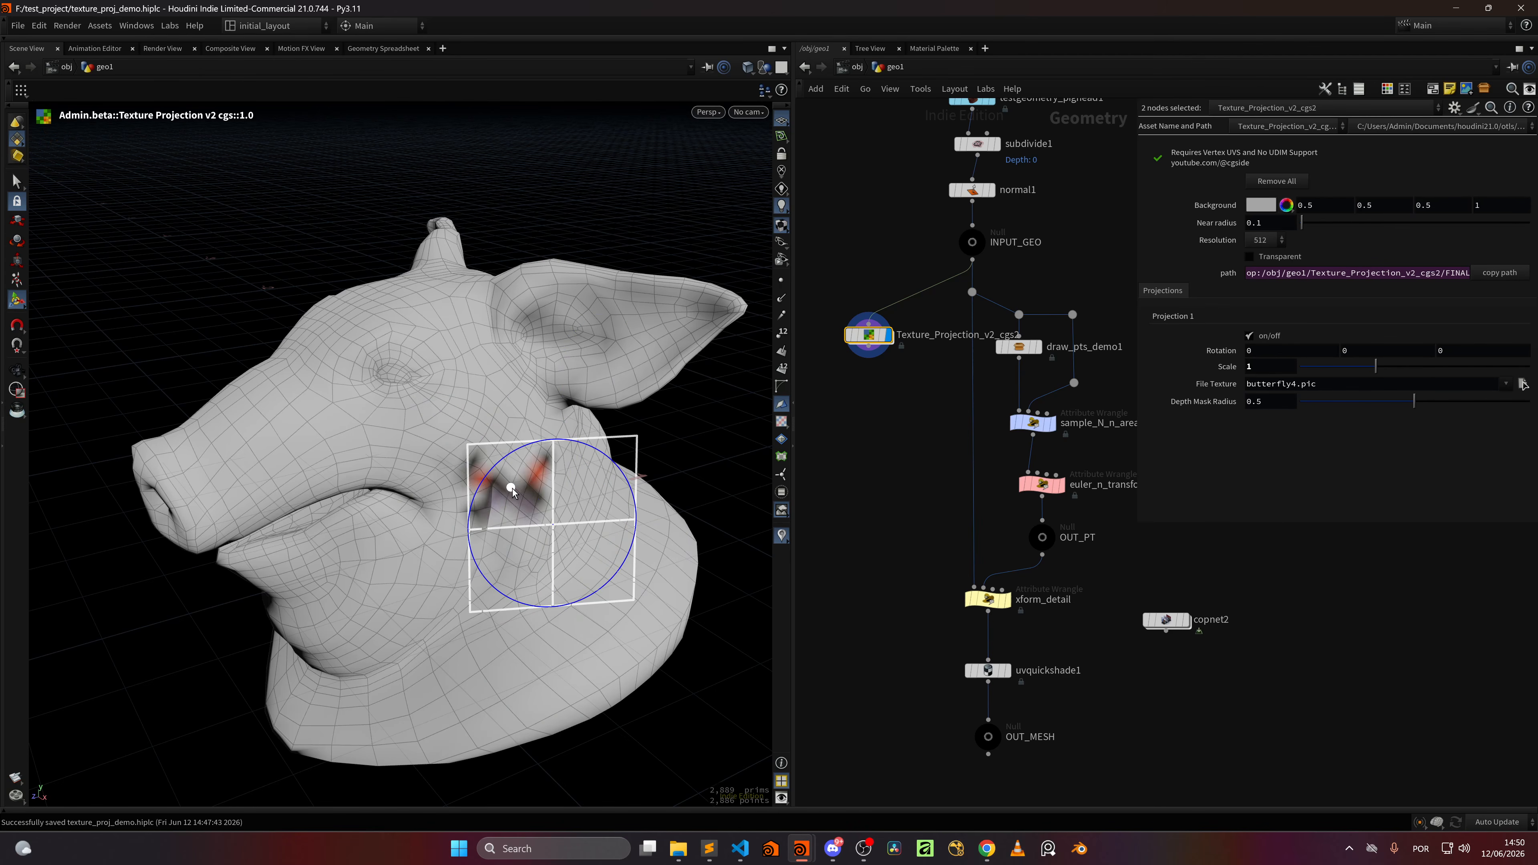
Step: Set the subdivide1 node's depth to 4
{"action": "middle_click_drag", "start_coordinate": [923, 139], "coordinate": [919, 297]}
{"action": "left_click", "coordinate": [973, 303]}
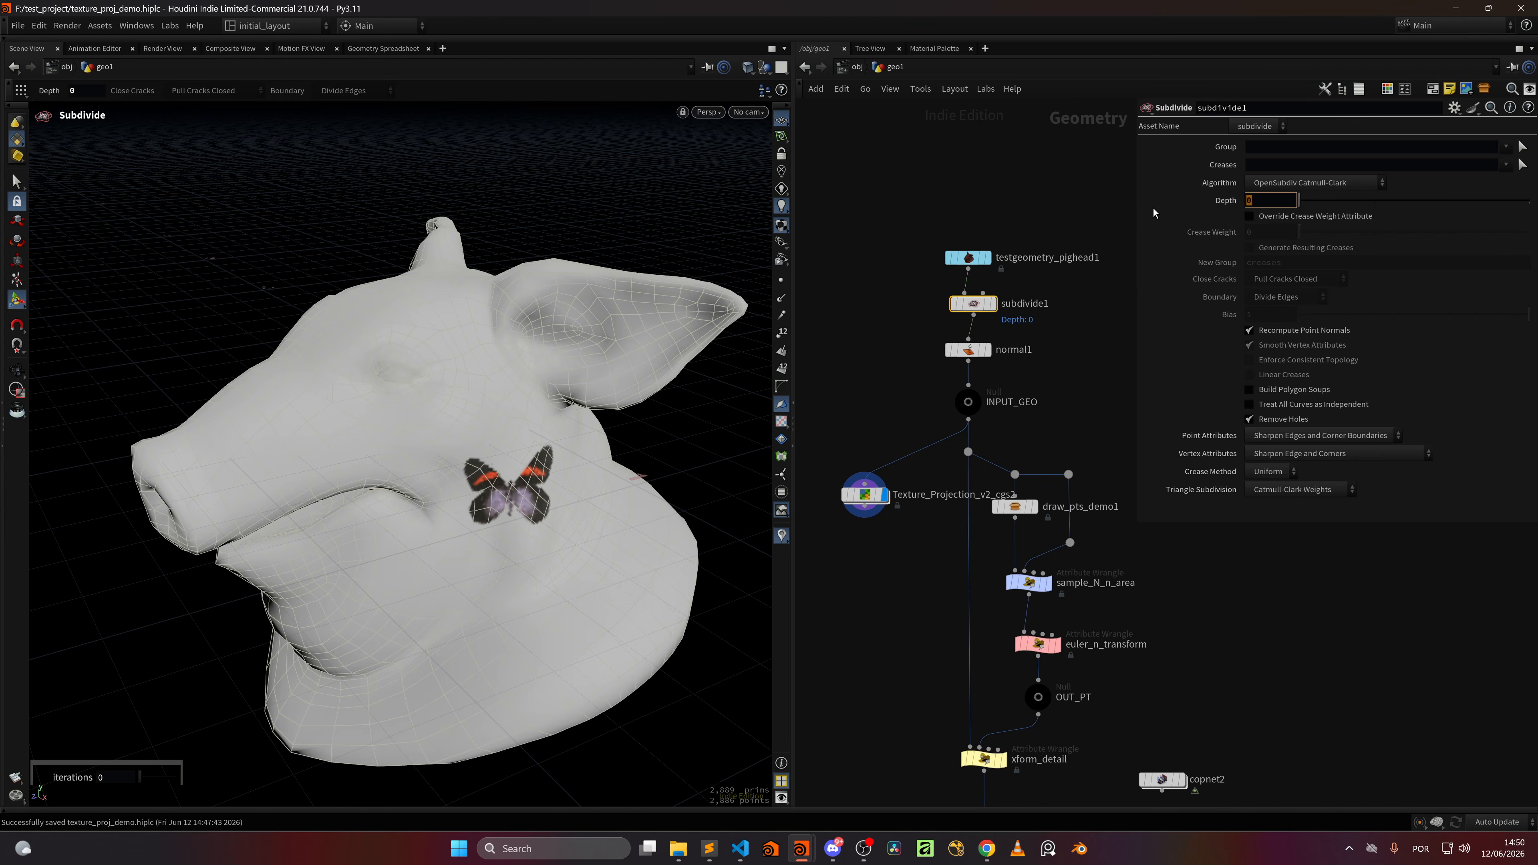
{"action": "key", "text": "Return"}
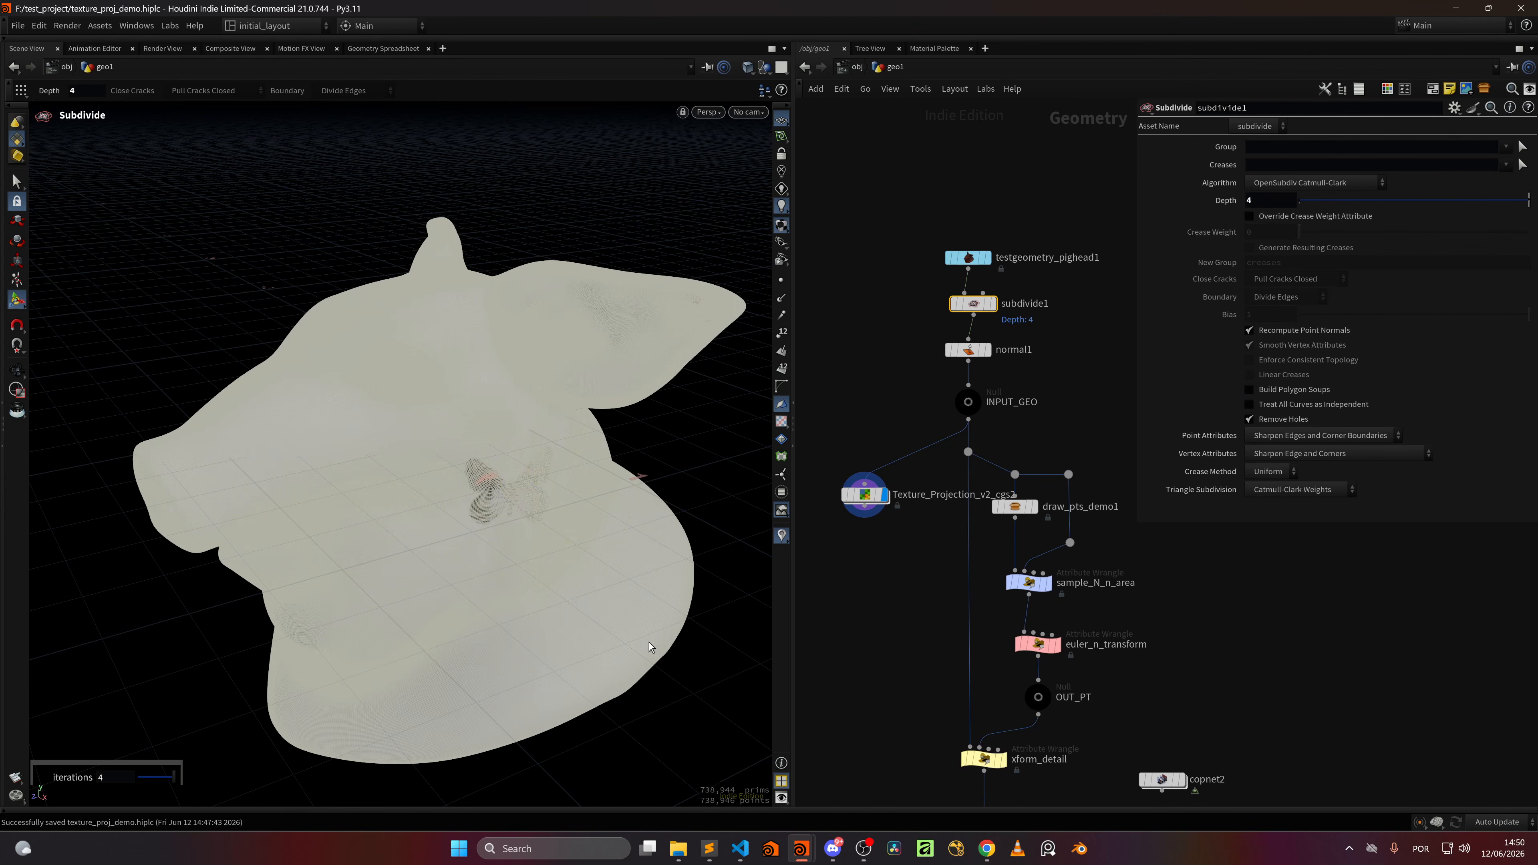
Step: Reactivate the Texture_Projection_v2_cgs2 node's viewport tool and move the butterfly projection from the neck onto the inside of the pig's ear
{"action": "left_click", "coordinate": [865, 495]}
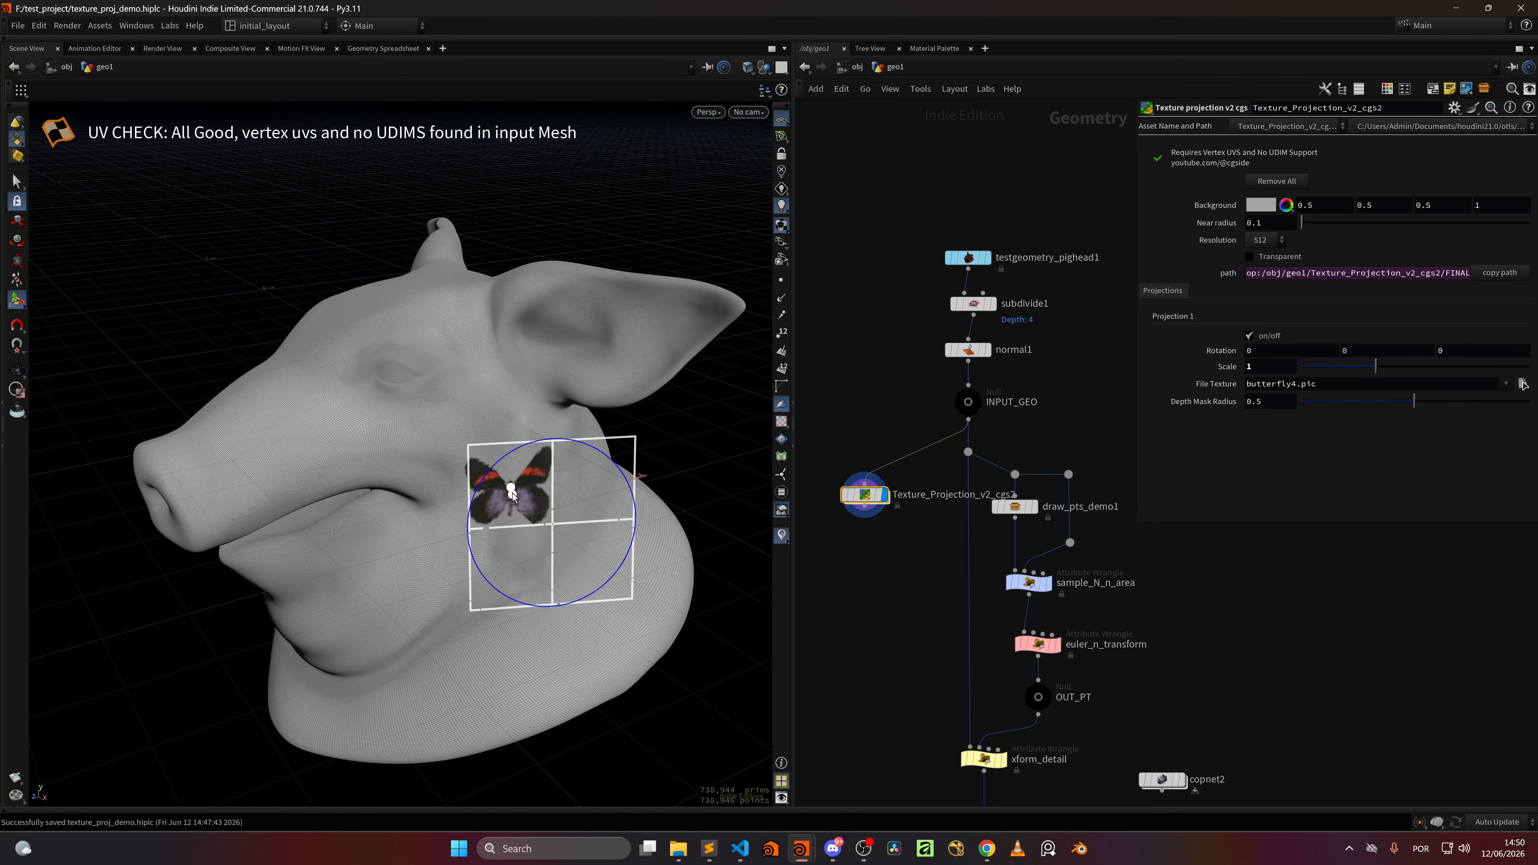
{"action": "left_click_drag", "start_coordinate": [512, 495], "coordinate": [555, 452]}
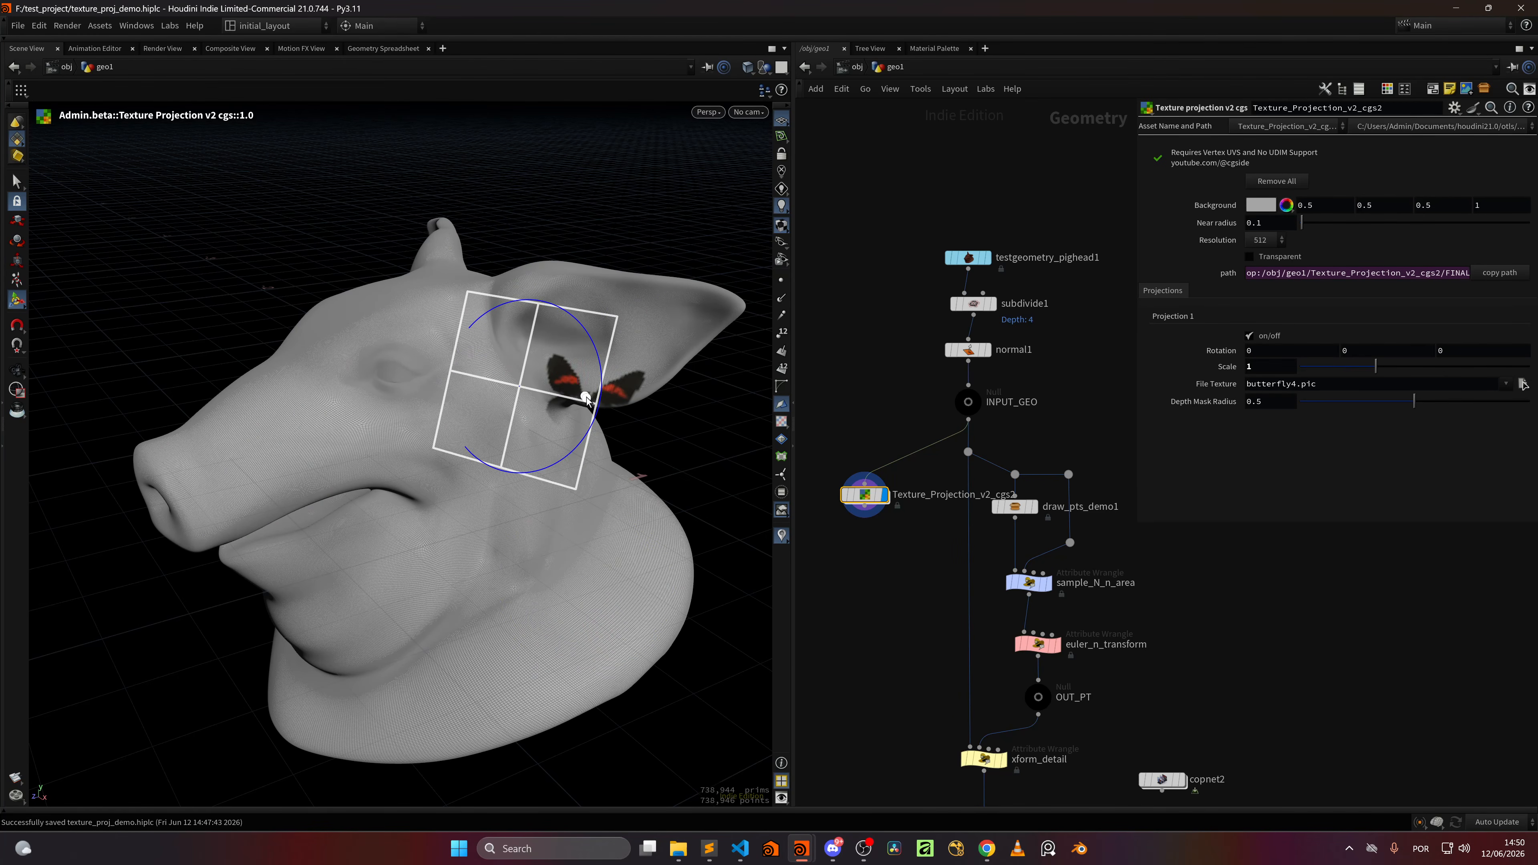
{"action": "left_click_drag", "start_coordinate": [586, 400], "coordinate": [599, 354]}
{"action": "key", "text": "Escape"}
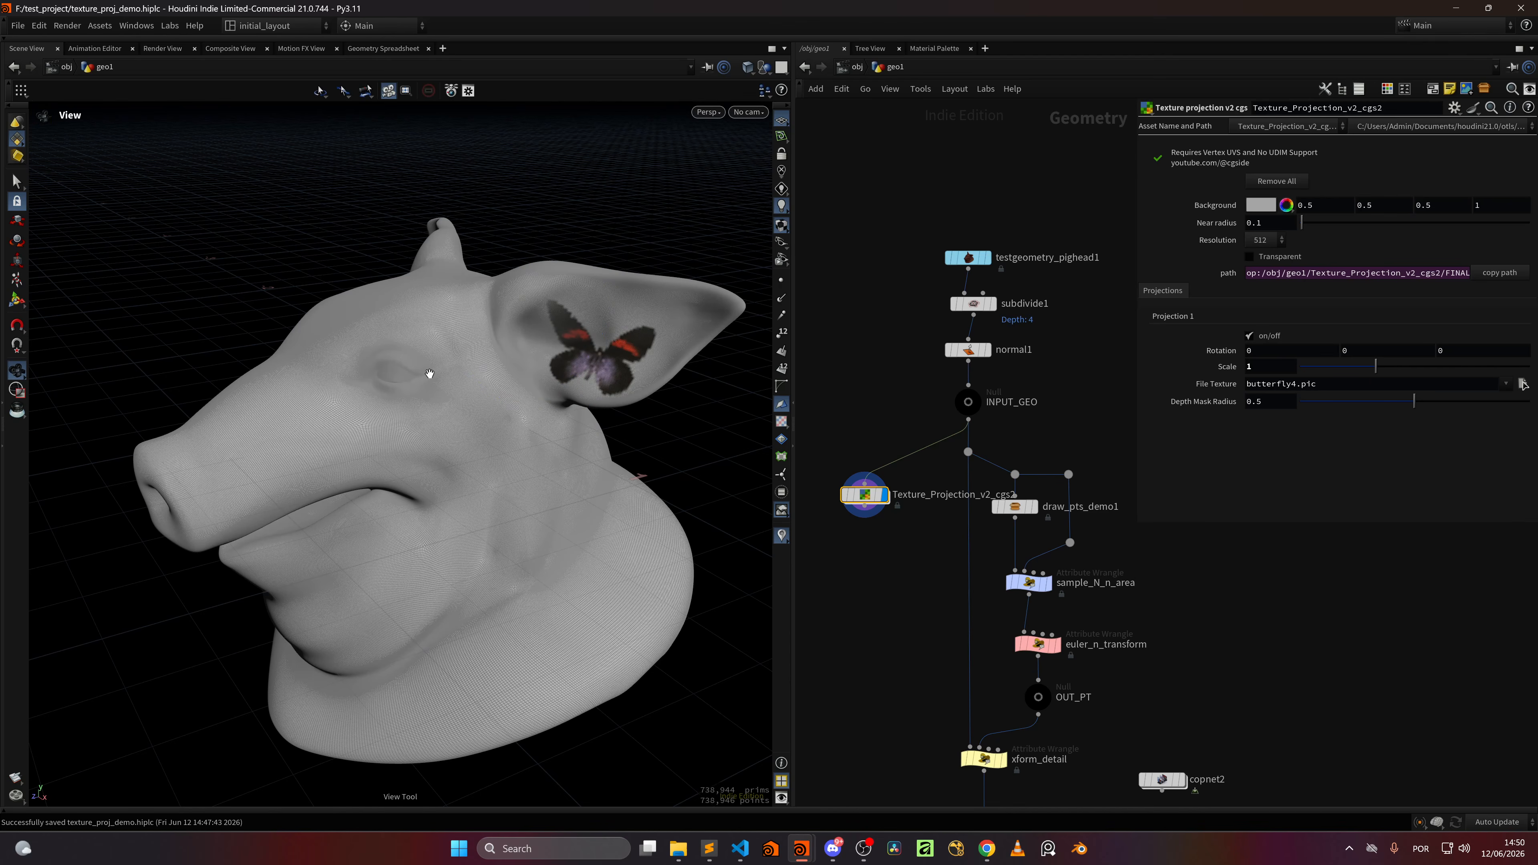
Step: Display the OUT_MESH node, activate draw_pts_demo1's viewport tool and move its point higher on the neck behind the mouth
{"action": "middle_click_drag", "start_coordinate": [1092, 708], "coordinate": [1024, 519]}
{"action": "mouse_move", "coordinate": [919, 706]}
{"action": "left_click", "coordinate": [942, 682]}
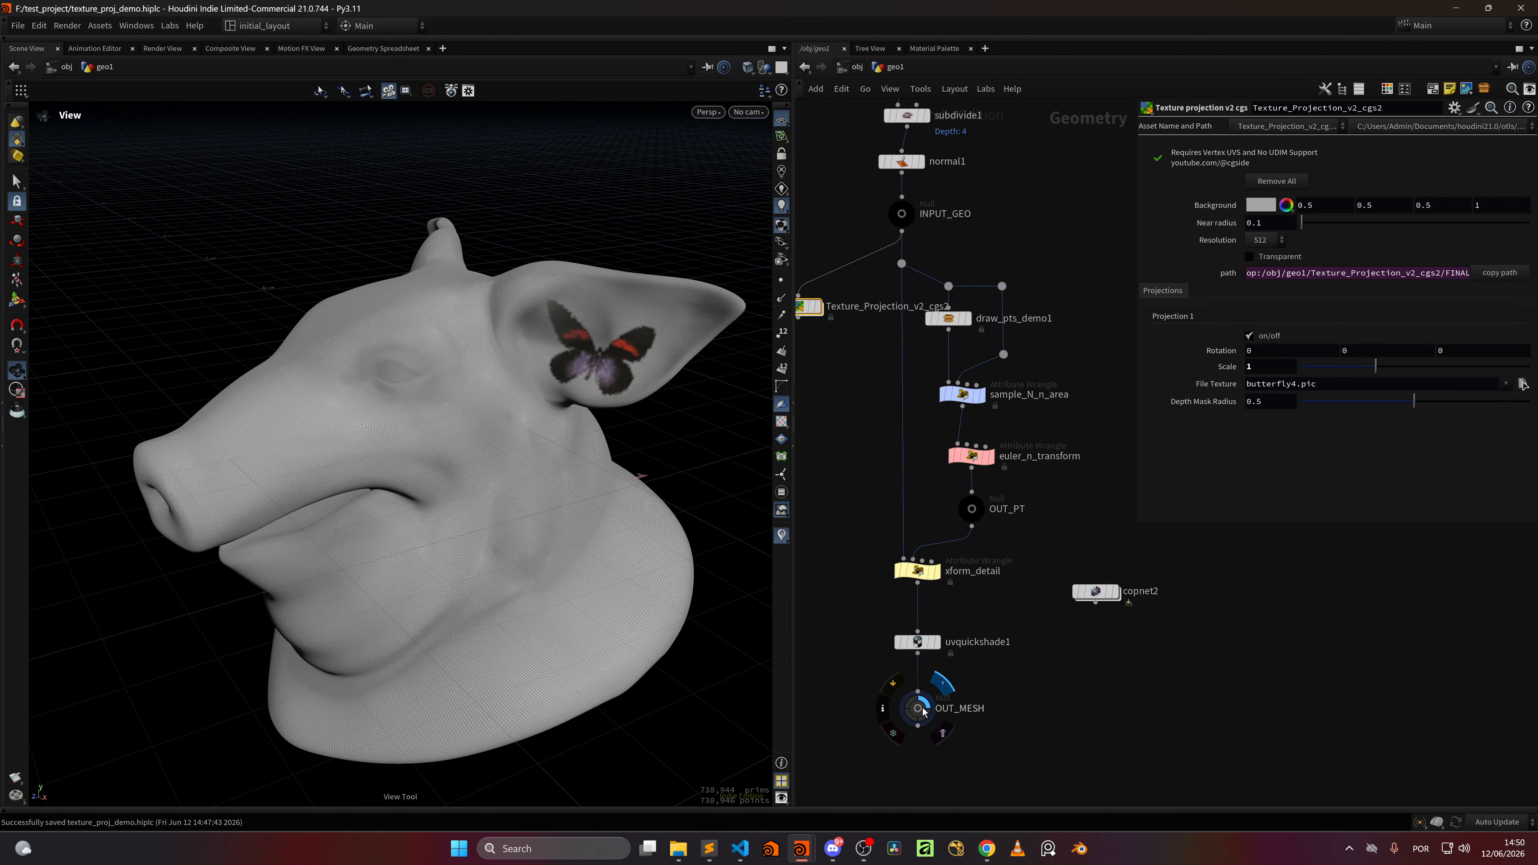
{"action": "left_click", "coordinate": [948, 318]}
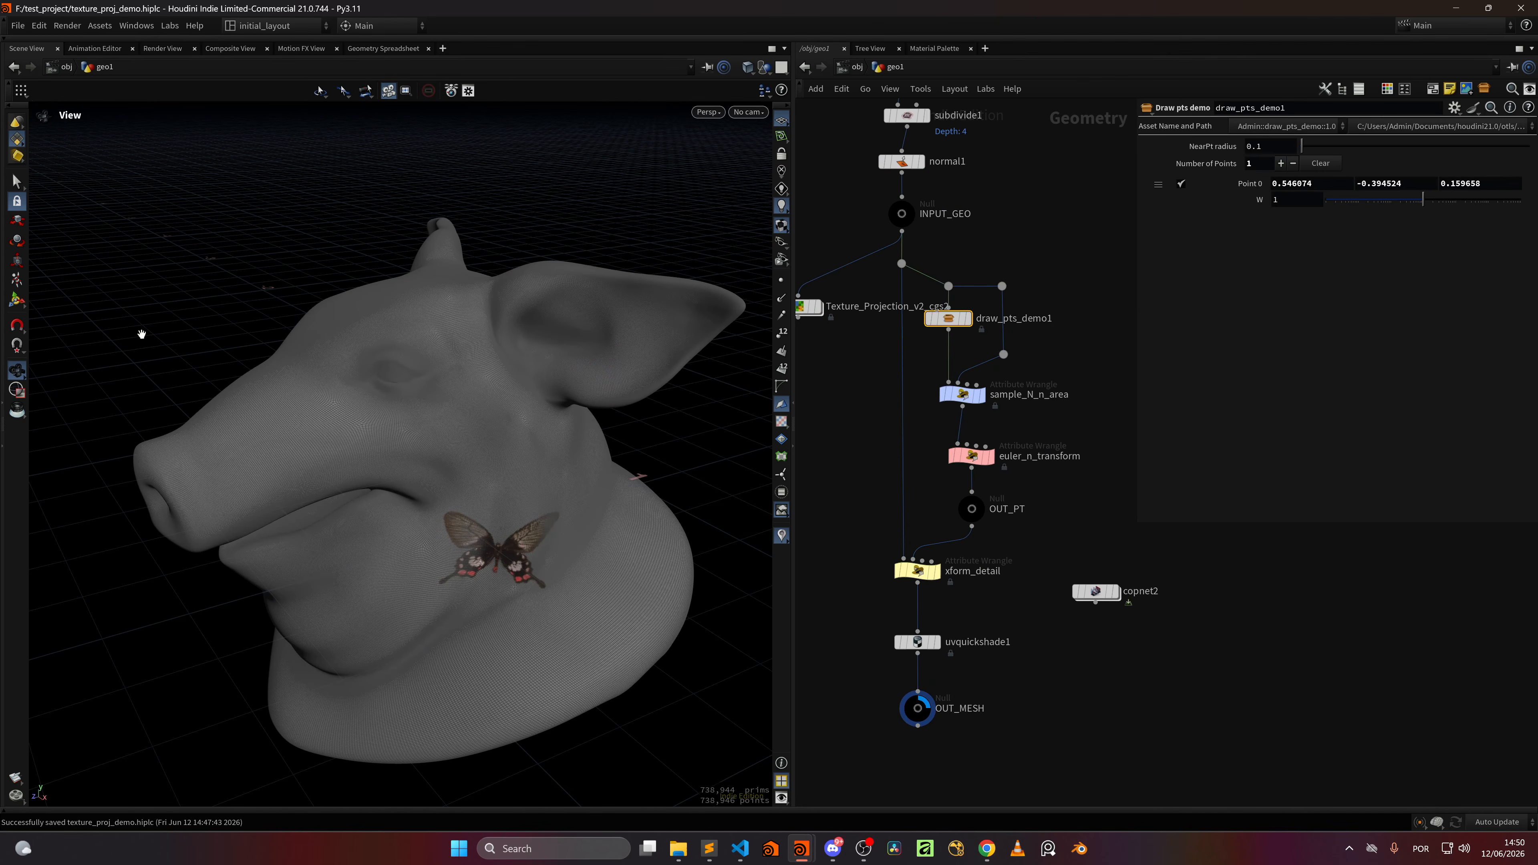
{"action": "key", "text": "Return"}
{"action": "mouse_move", "coordinate": [499, 548]}
{"action": "left_mouse_down"}
{"action": "mouse_move", "coordinate": [510, 469]}
{"action": "mouse_move", "coordinate": [513, 628]}
{"action": "mouse_move", "coordinate": [497, 684]}
{"action": "mouse_move", "coordinate": [551, 647]}
{"action": "mouse_move", "coordinate": [611, 555]}
{"action": "mouse_move", "coordinate": [517, 444]}
{"action": "mouse_move", "coordinate": [481, 467]}
{"action": "mouse_move", "coordinate": [493, 548]}
{"action": "mouse_move", "coordinate": [490, 515]}
{"action": "mouse_move", "coordinate": [448, 495]}
{"action": "left_mouse_up"}
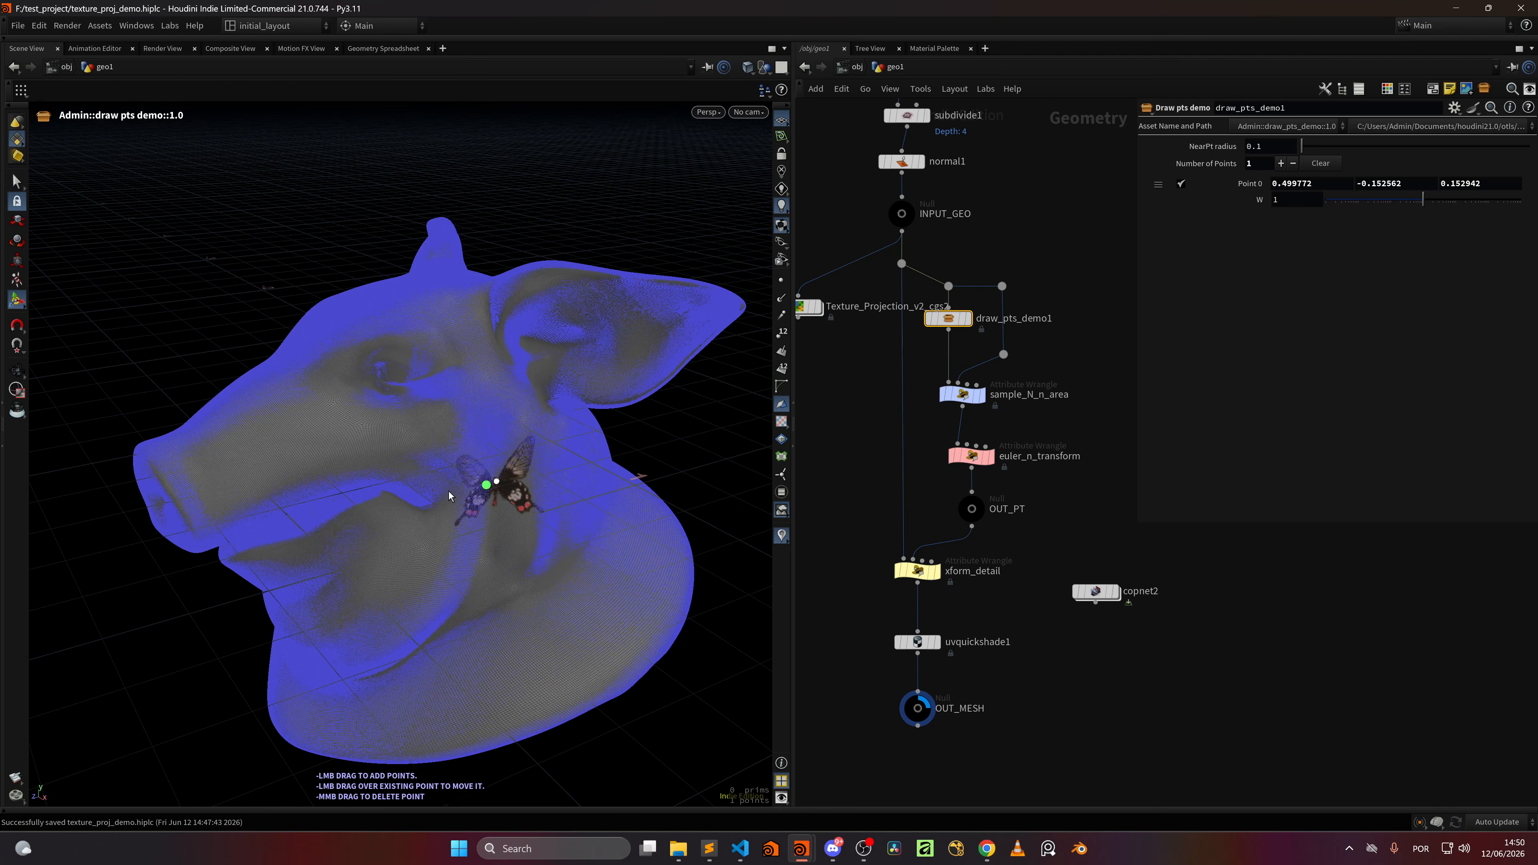
{"action": "left_click", "coordinate": [18, 376]}
Step: Examine the sample_N_n_area wrangle's code and the point's normal in the viewport, with the INPUT_GEO node templated for reference
{"action": "middle_click_drag", "start_coordinate": [846, 398], "coordinate": [855, 450]}
{"action": "left_click", "coordinate": [973, 447]}
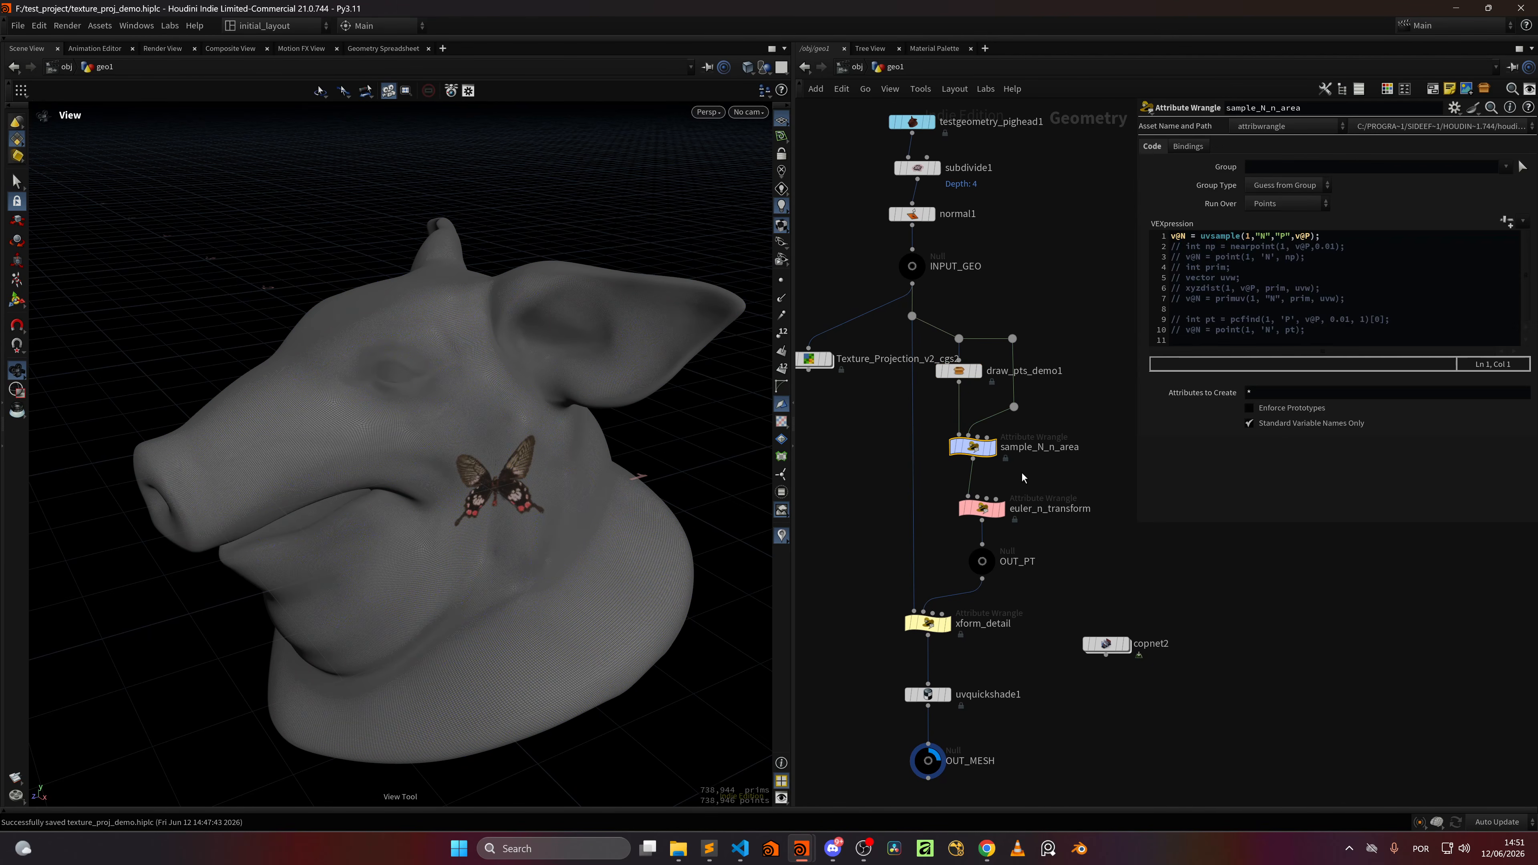
{"action": "left_click", "coordinate": [978, 371]}
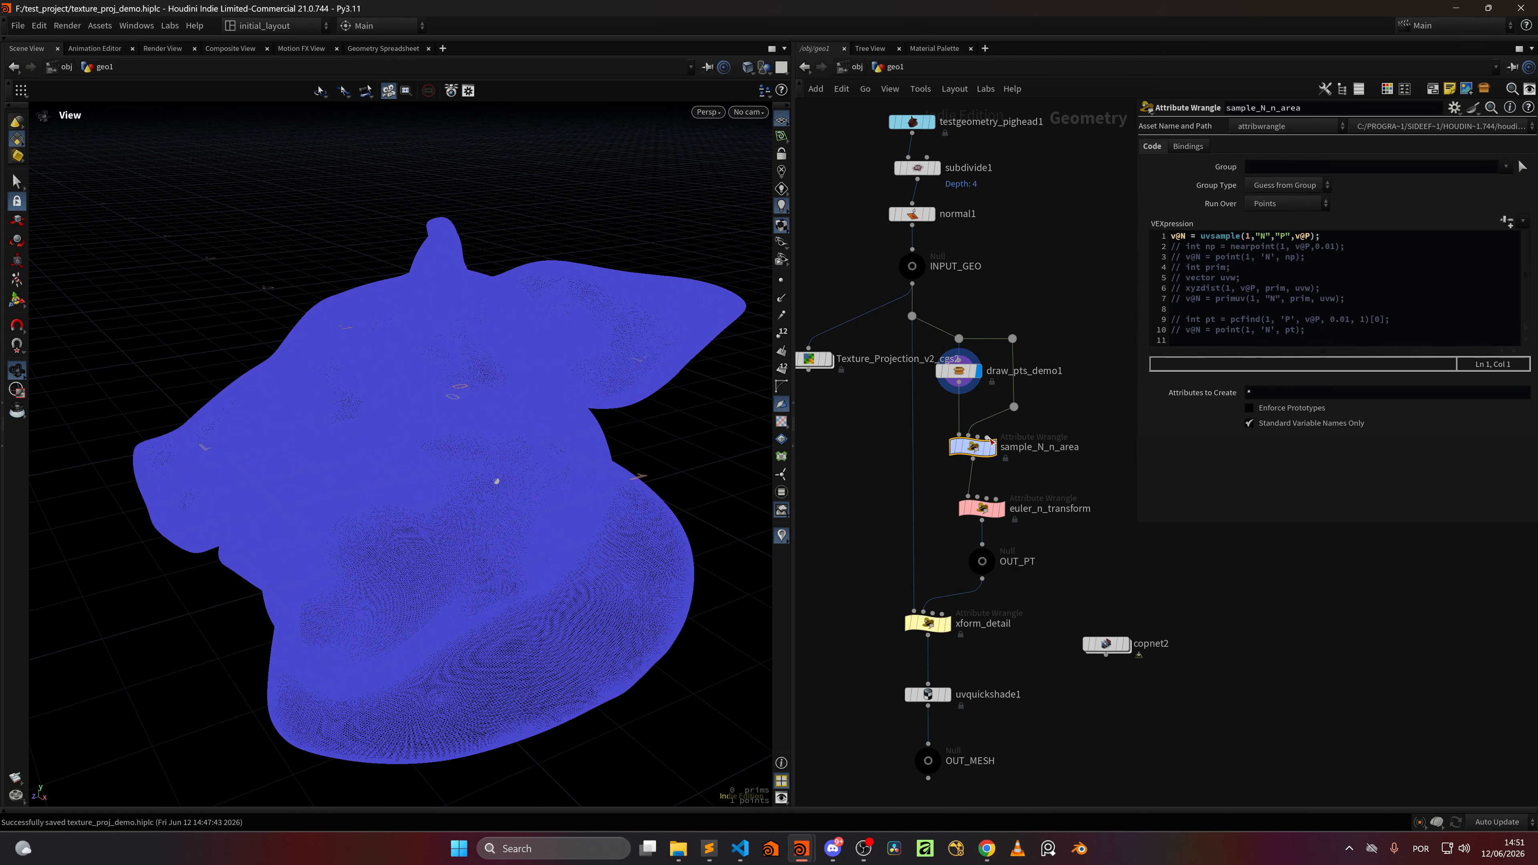
{"action": "left_click", "coordinate": [995, 427]}
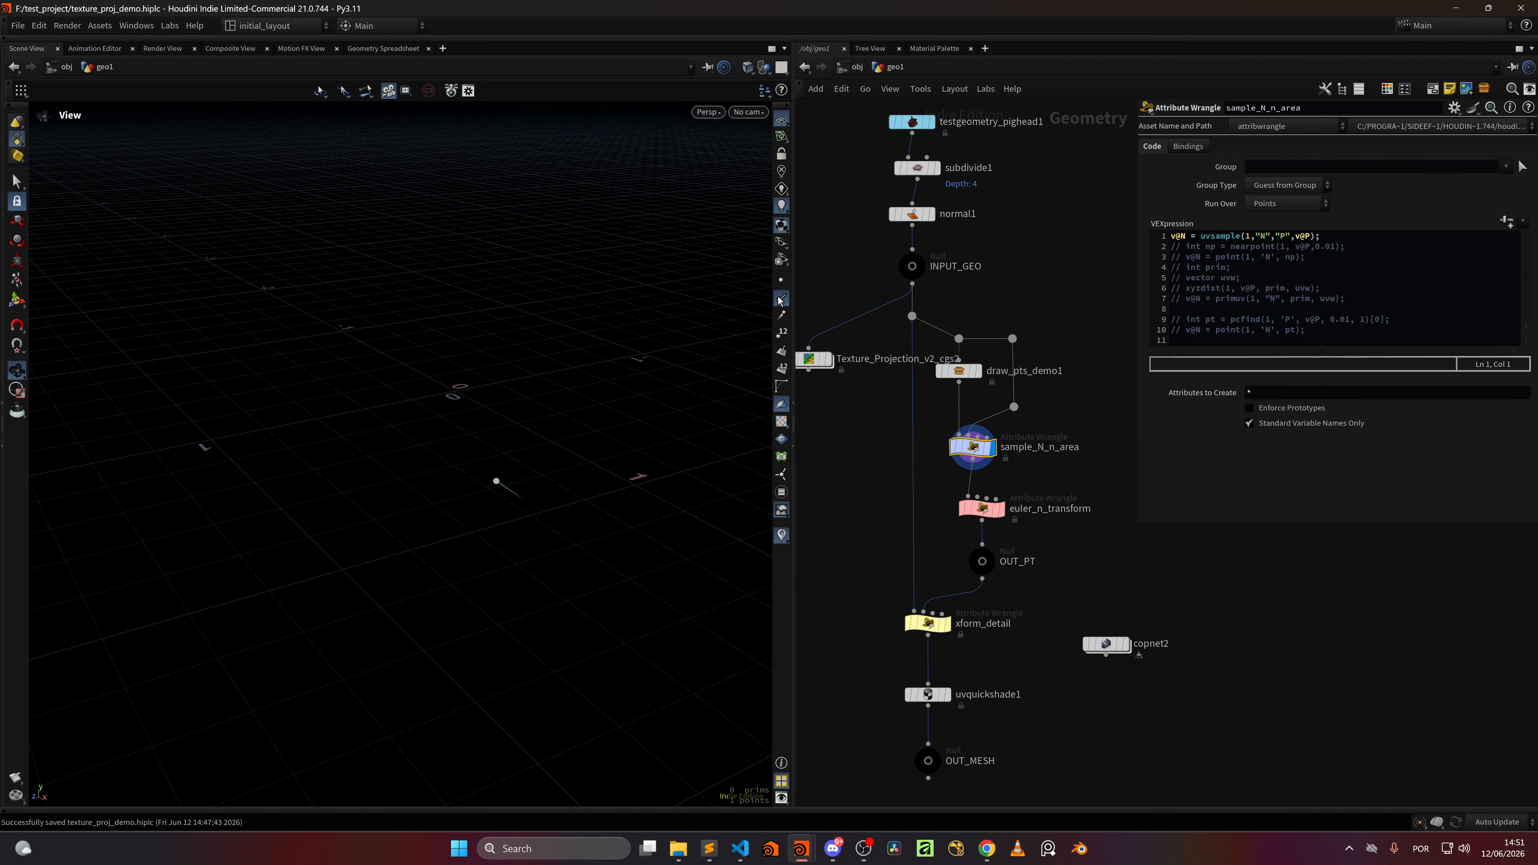
{"action": "left_click_drag", "start_coordinate": [551, 484], "coordinate": [611, 480]}
{"action": "left_click", "coordinate": [930, 289]}
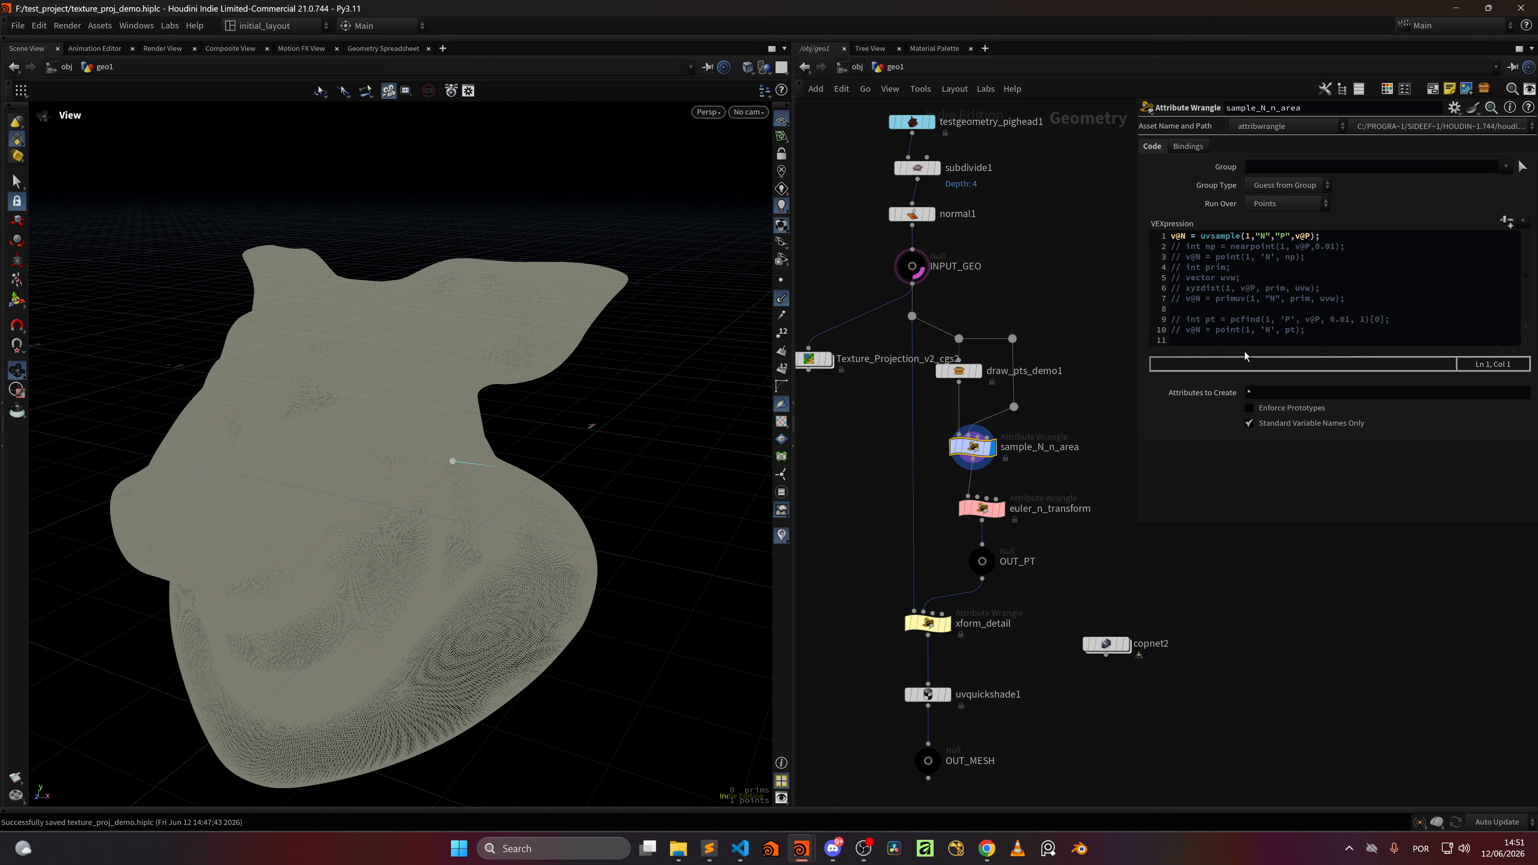
{"action": "middle_click_drag", "start_coordinate": [1050, 565], "coordinate": [1079, 531]}
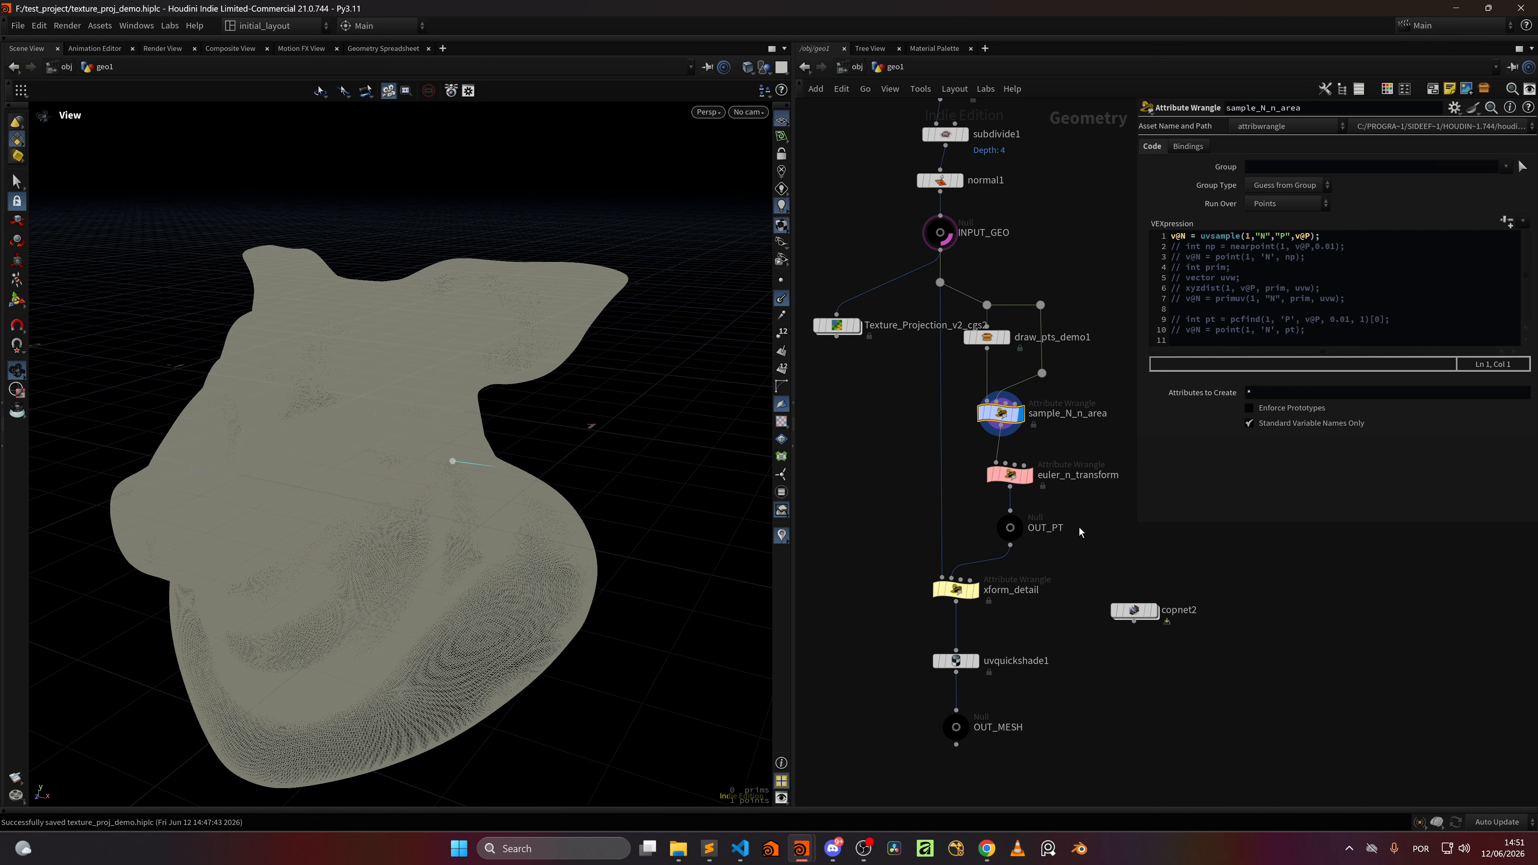
Step: Display the Texture_Projection_v2_cgs2 node again with the normals hidden and the INPUT_GEO template turned off
{"action": "middle_click_drag", "start_coordinate": [886, 429], "coordinate": [927, 514]}
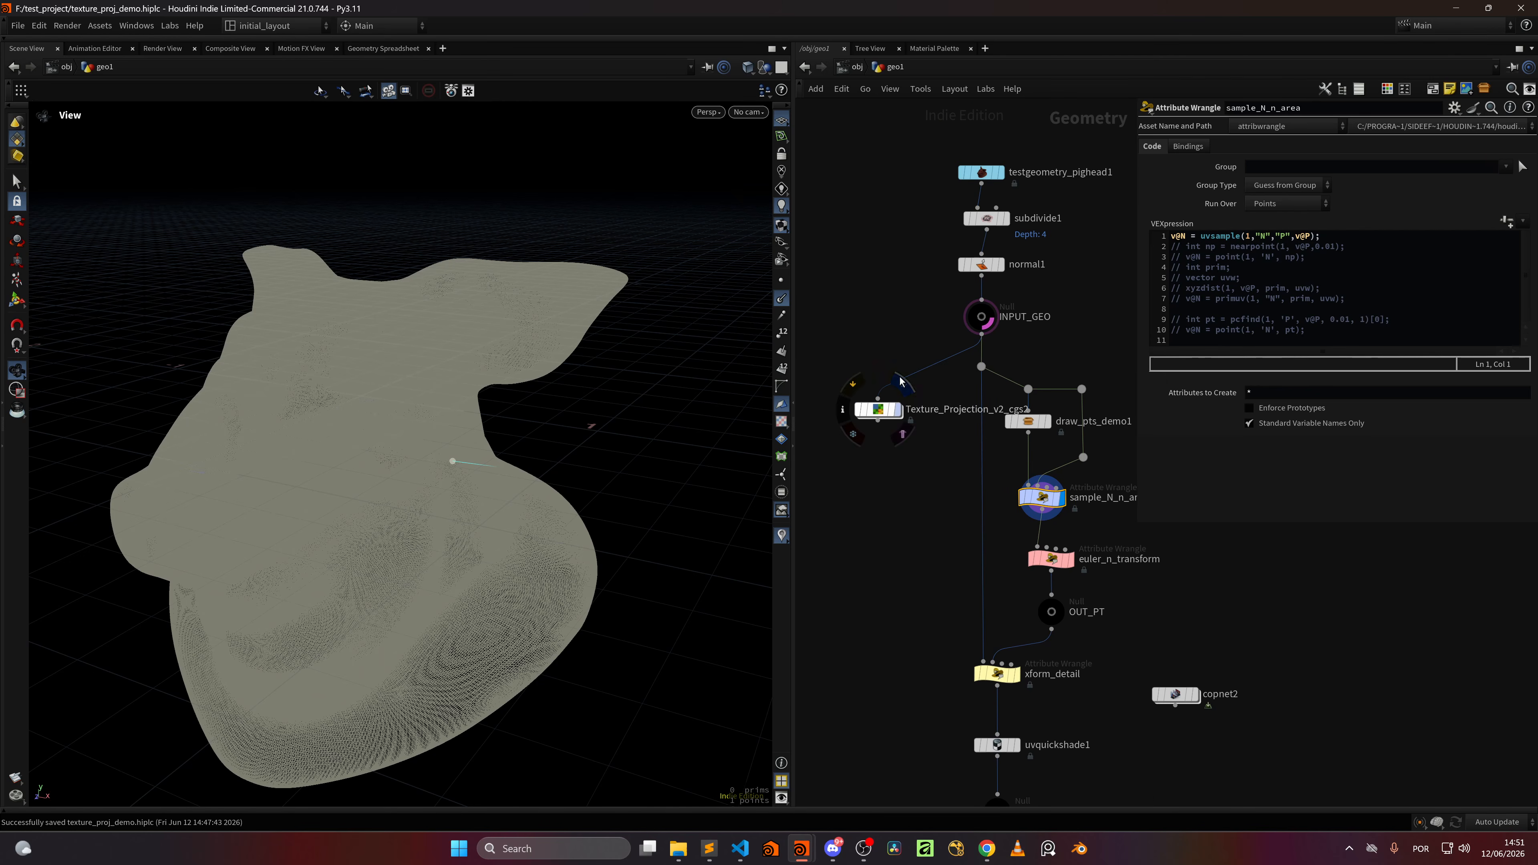
{"action": "left_click", "coordinate": [897, 410]}
{"action": "left_click", "coordinate": [783, 300]}
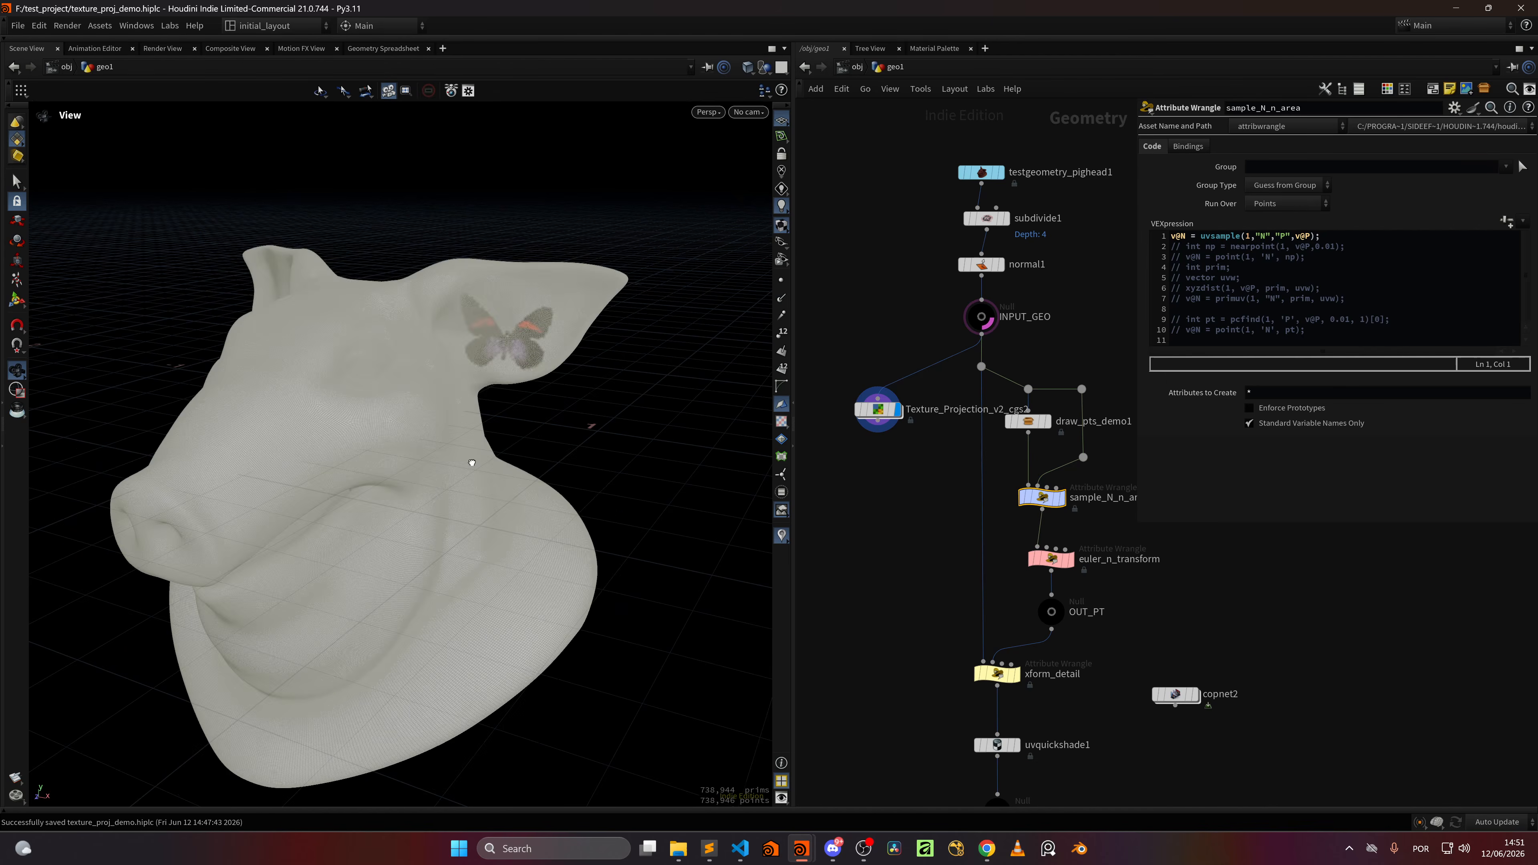
{"action": "left_click_drag", "start_coordinate": [472, 461], "coordinate": [536, 464]}
{"action": "left_click", "coordinate": [894, 411]}
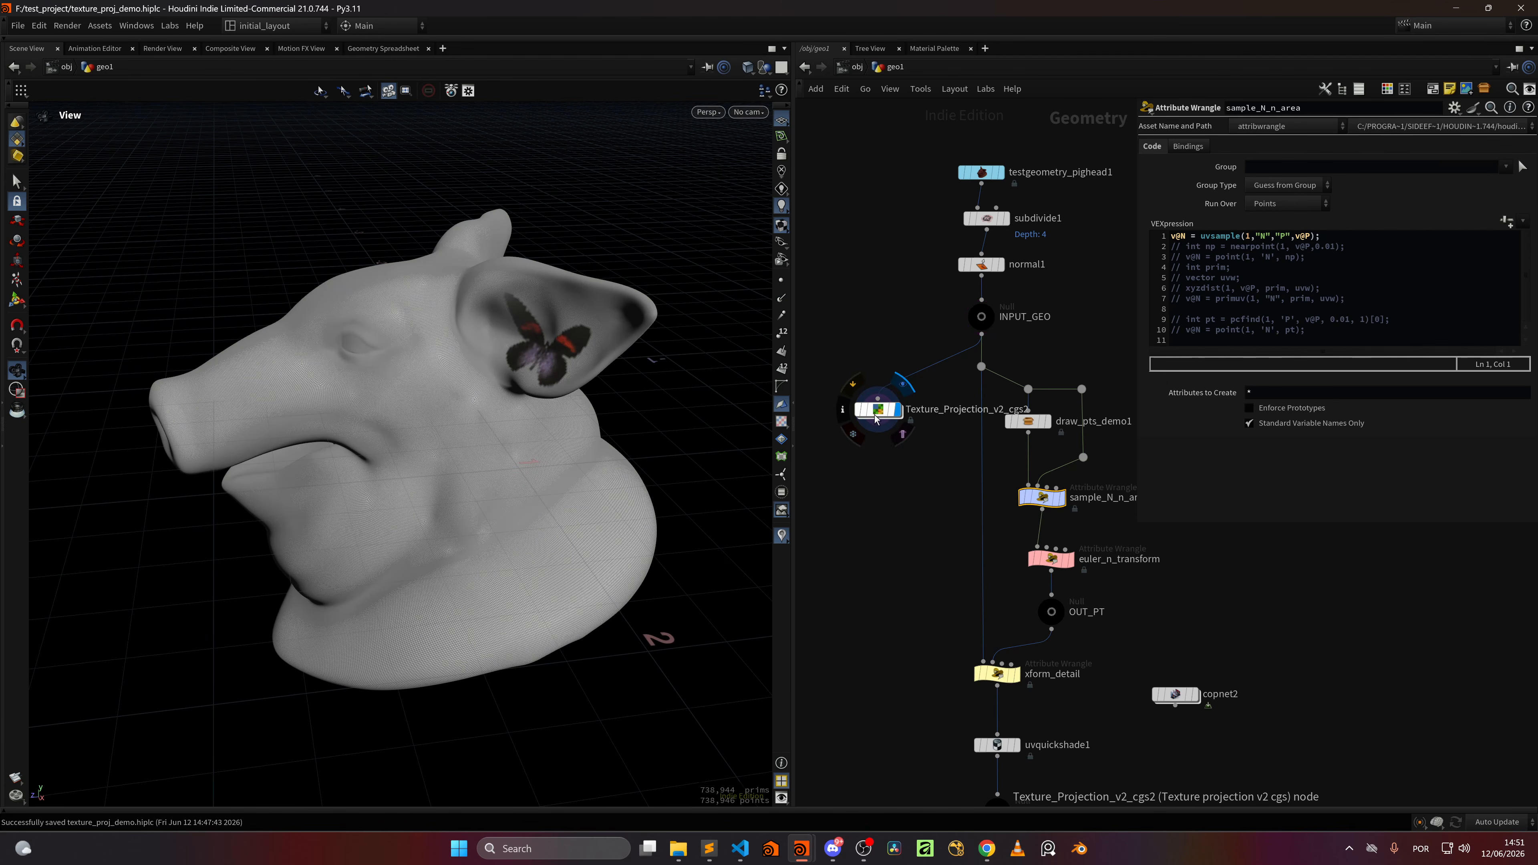
Step: Unlock the Texture_Projection_v2_cgs2 node for editing and open its ViewerStateModule section's source in Visual Studio Code
{"action": "right_click", "coordinate": [890, 410]}
{"action": "left_click", "coordinate": [915, 634]}
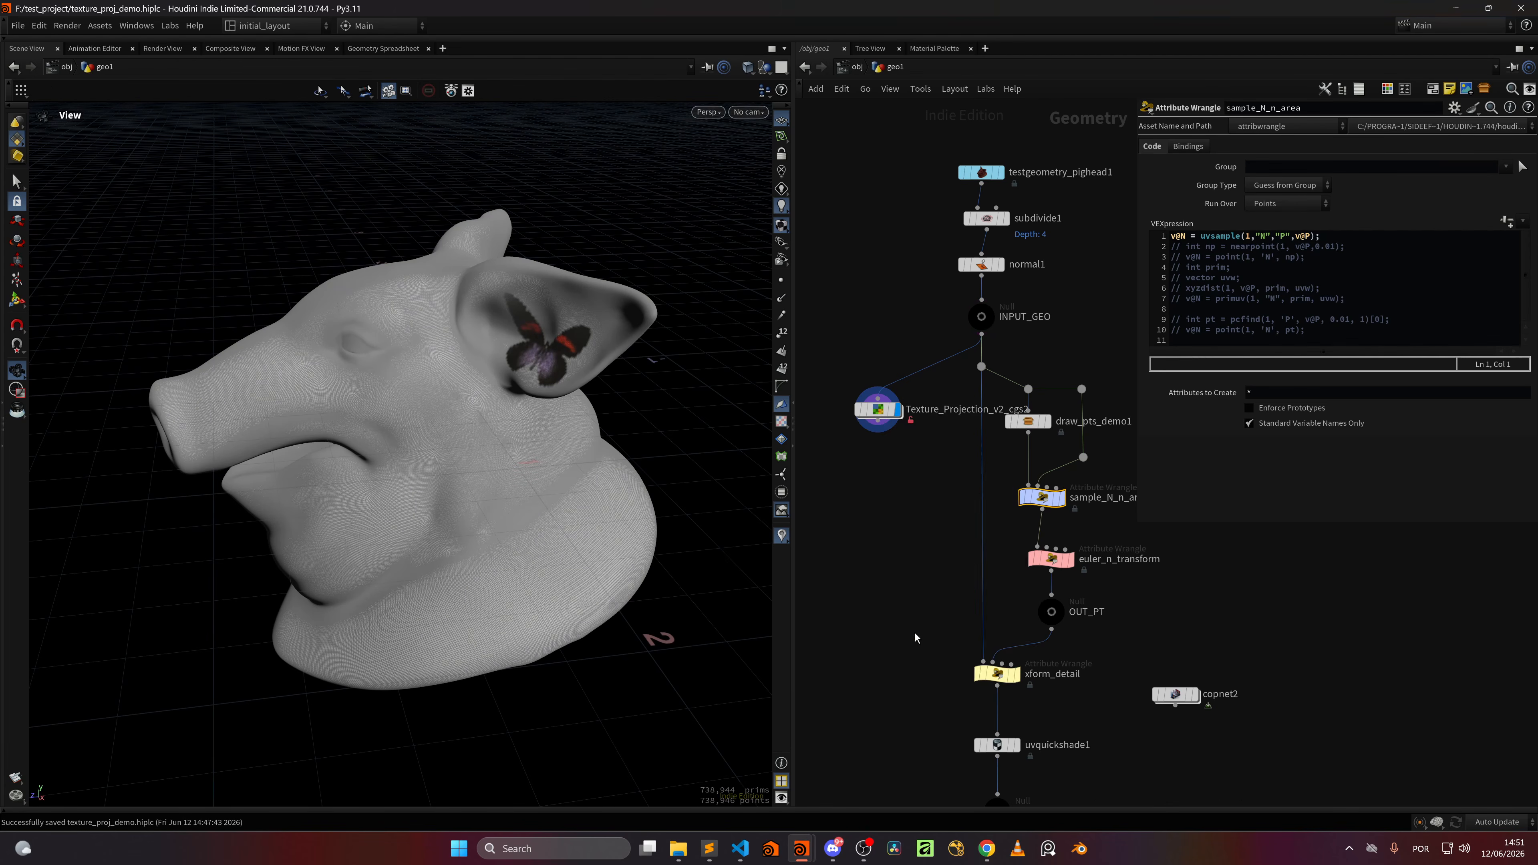
{"action": "right_click", "coordinate": [889, 410]}
{"action": "left_click", "coordinate": [915, 639]}
{"action": "left_click", "coordinate": [907, 588]}
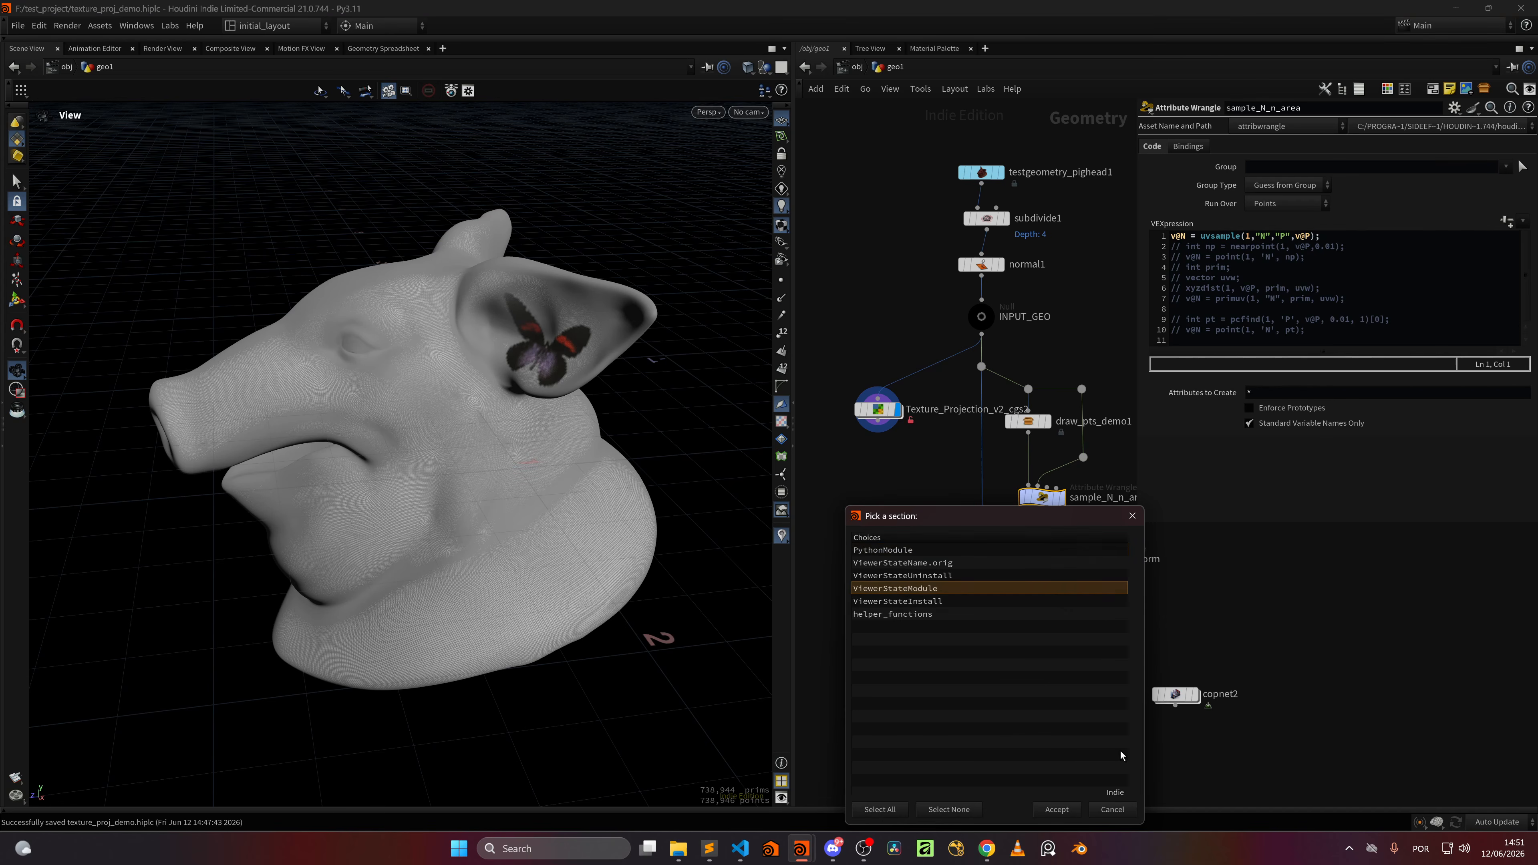
{"action": "left_click", "coordinate": [1057, 809]}
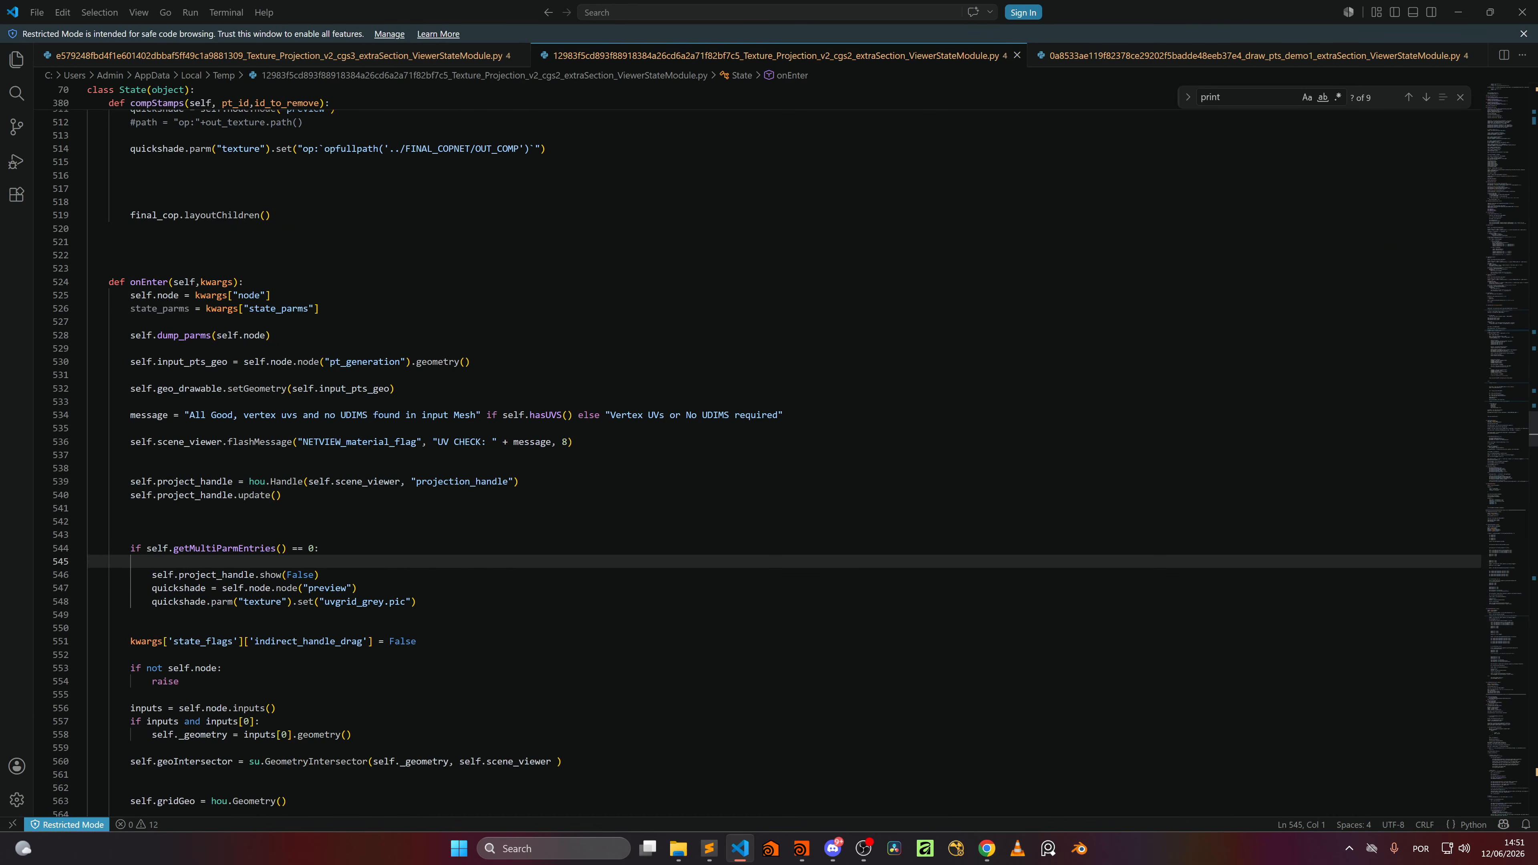
Step: Search the viewer state code for "inters" and examine how the geometry intersector is created and used in onMouseEvent
{"action": "key", "text": "ctrl+f"}
{"action": "type", "text": "inters"}
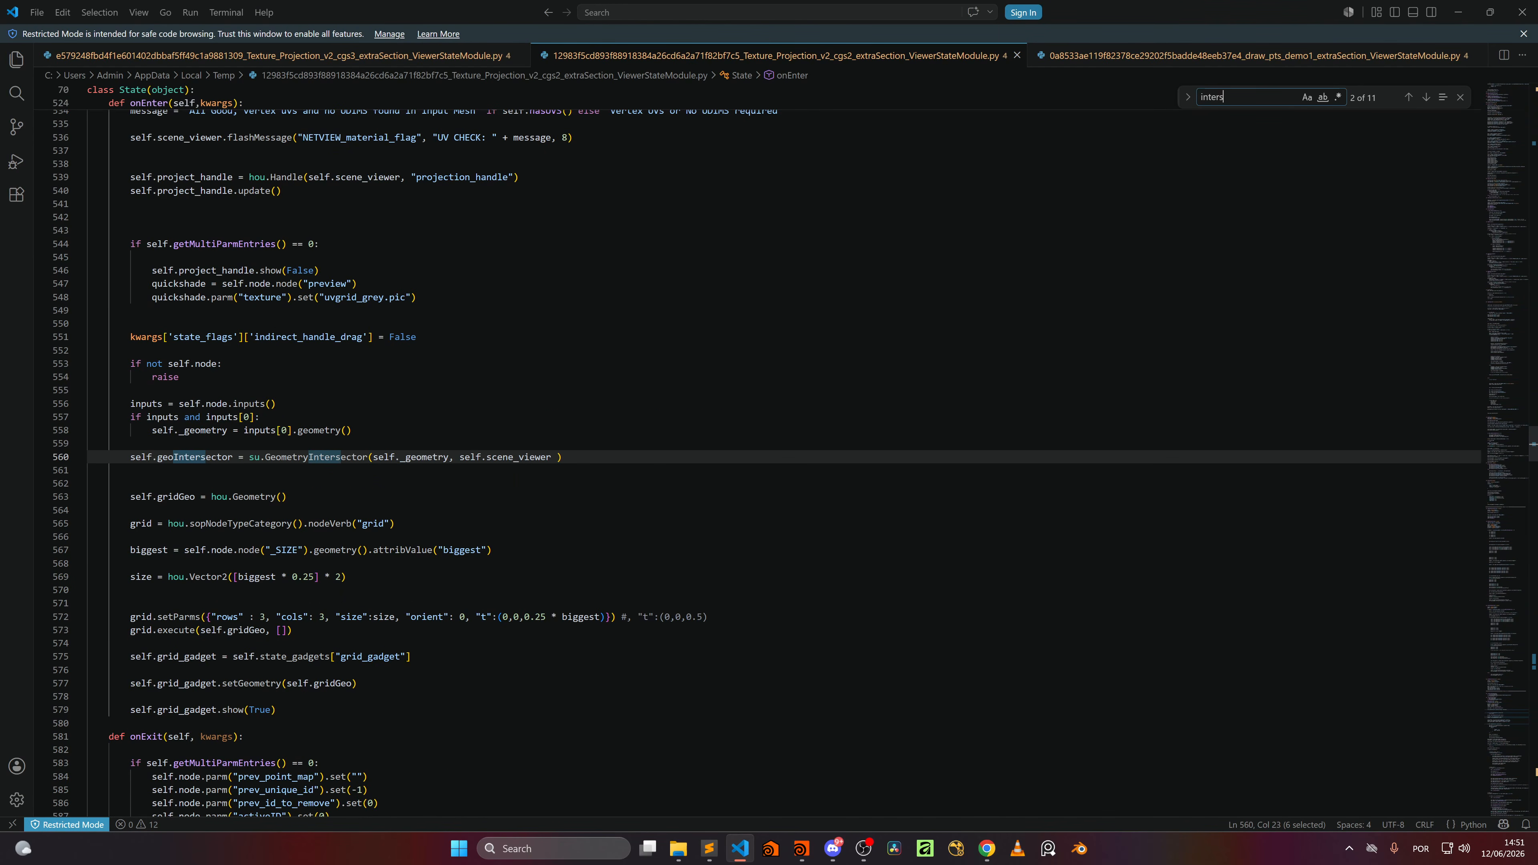
{"action": "scroll", "coordinate": [784, 457], "scroll_direction": "down", "scroll_amount": 4}
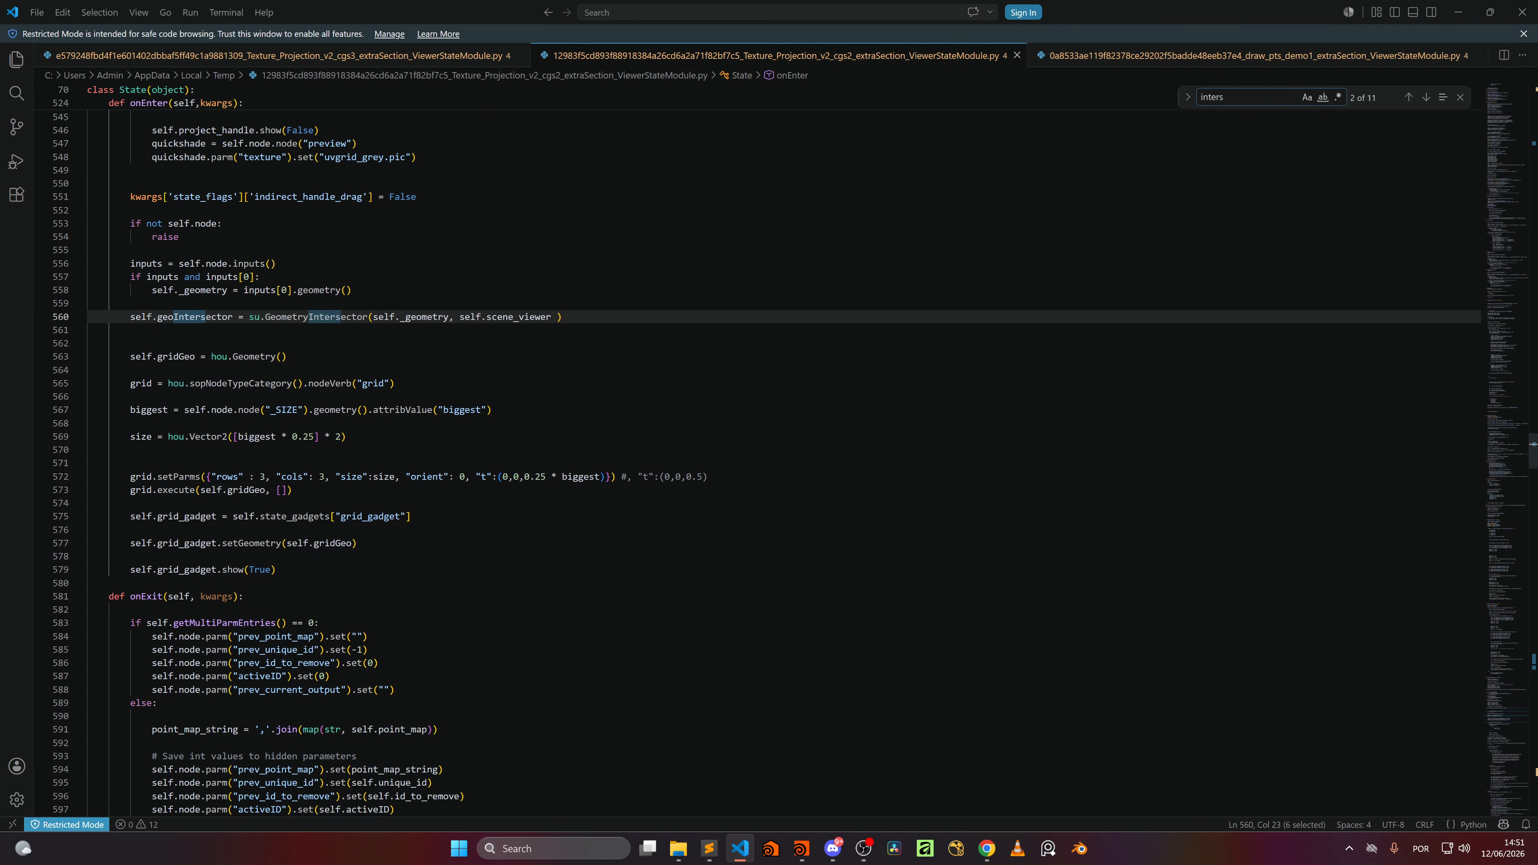
{"action": "key", "text": "Return"}
{"action": "key", "text": "Return"}
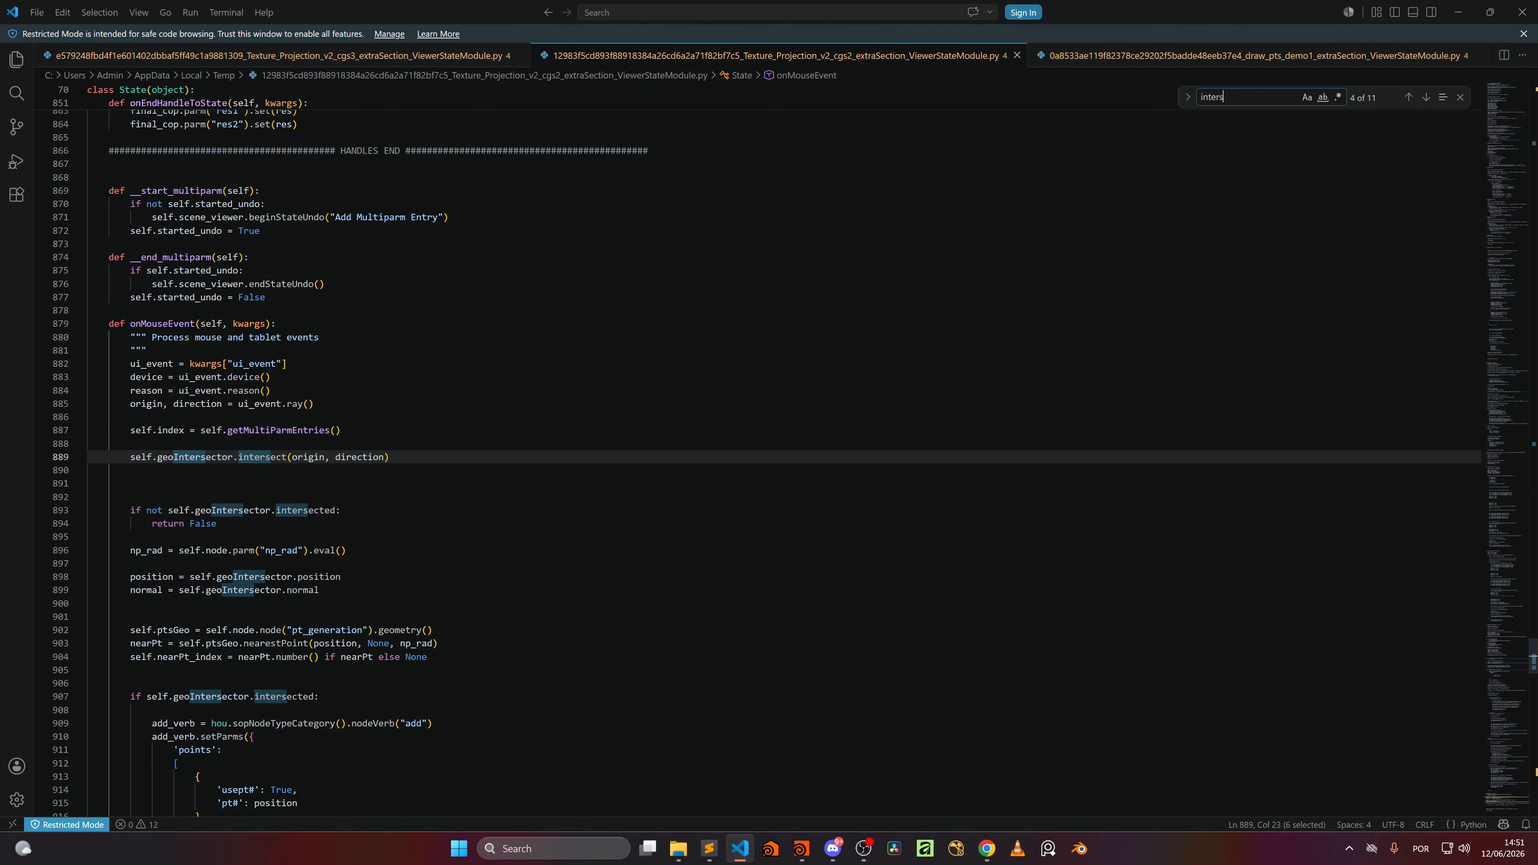
{"action": "scroll", "coordinate": [302, 579], "scroll_direction": "down", "scroll_amount": 1}
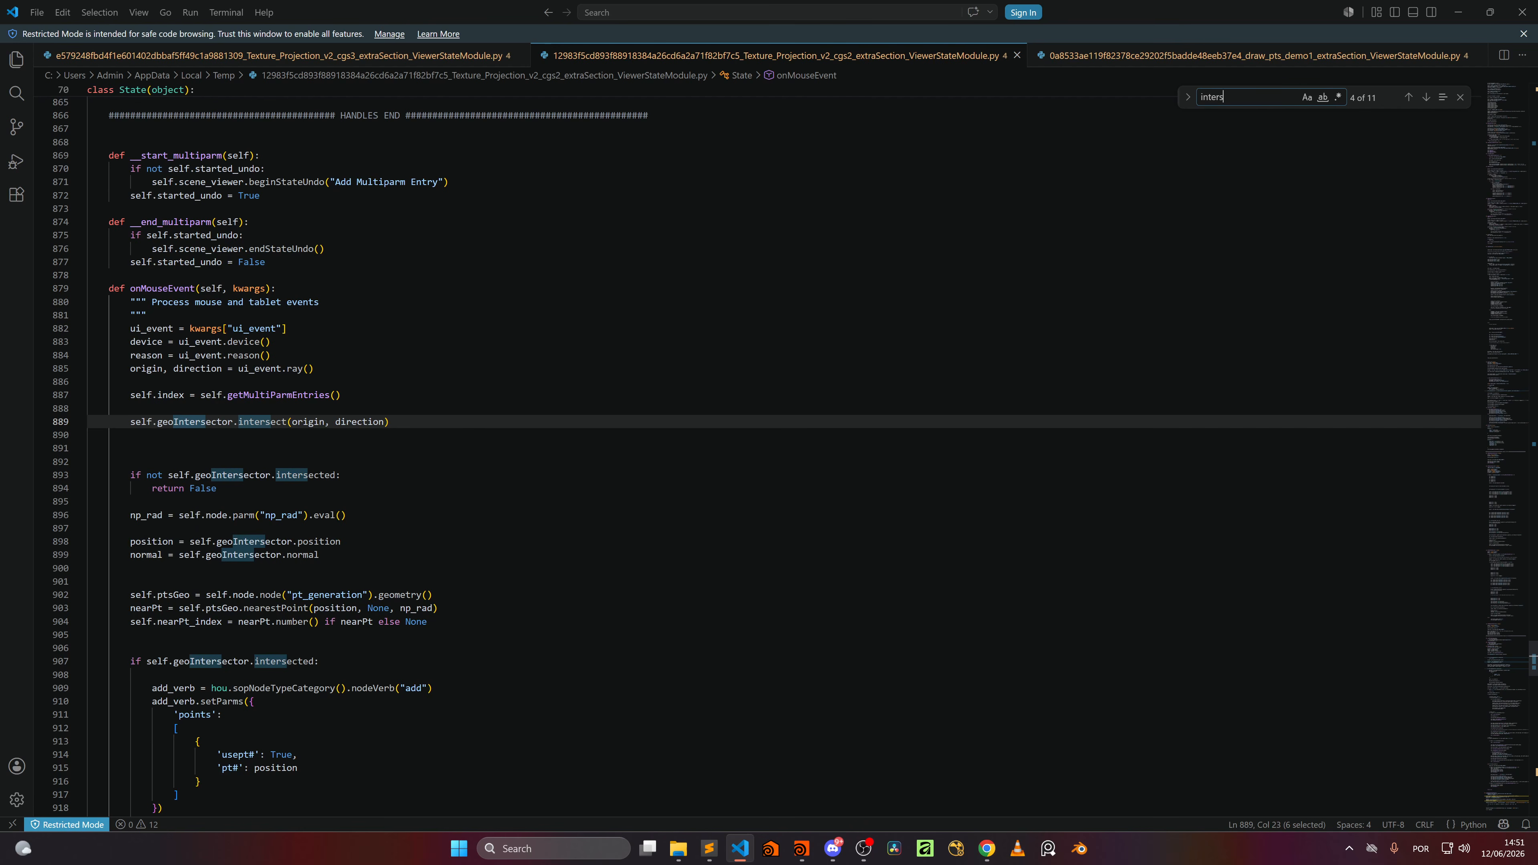
Step: Highlight the intersector's normal in onMouseEvent and examine how it sets the N parameter for dragged and newly inserted points
{"action": "double_click", "coordinate": [253, 555]}
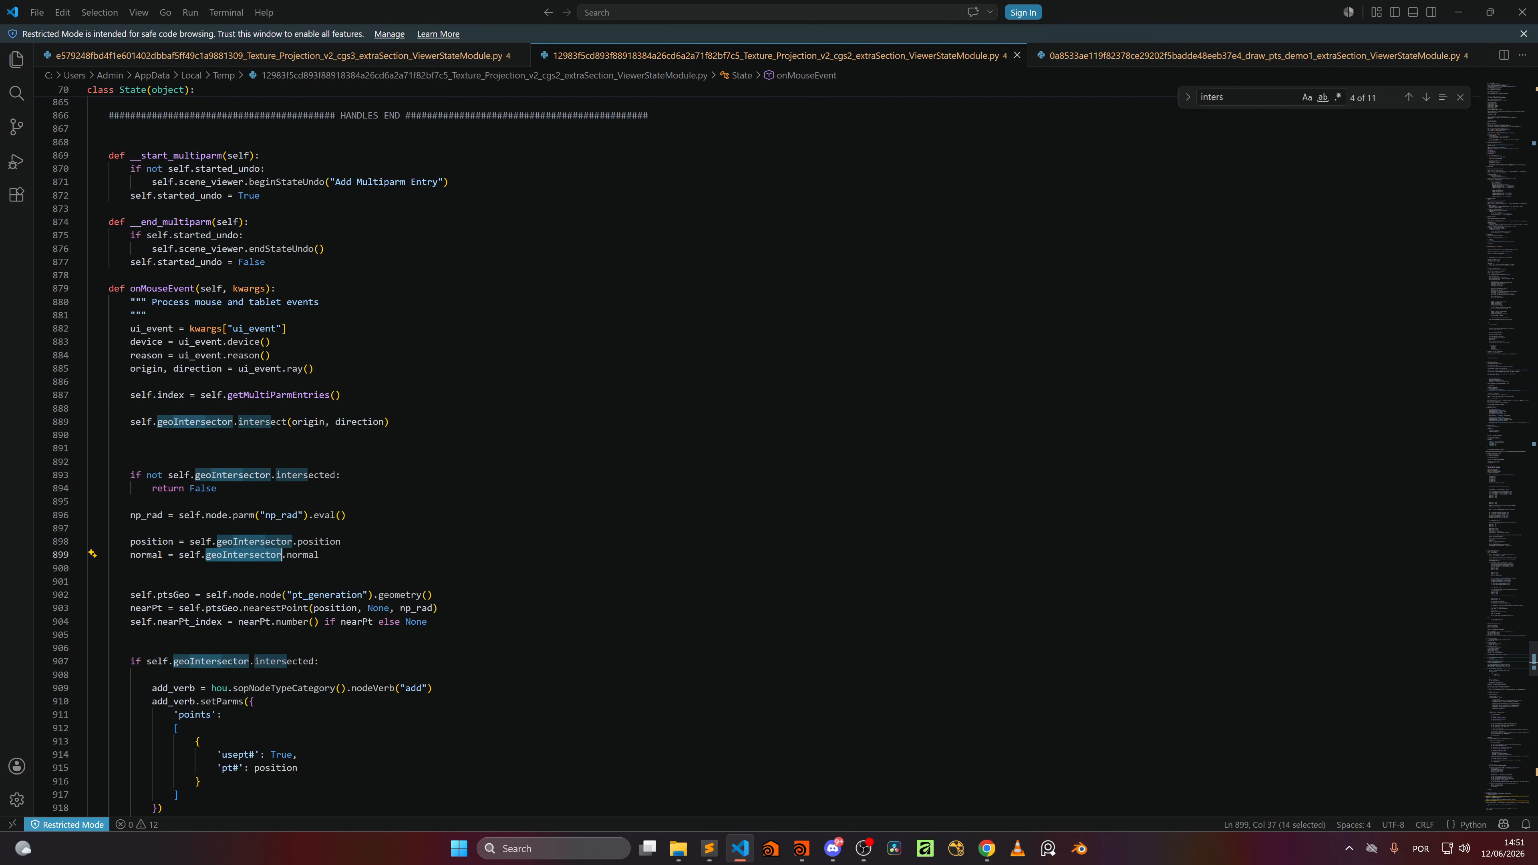
{"action": "double_click", "coordinate": [302, 555]}
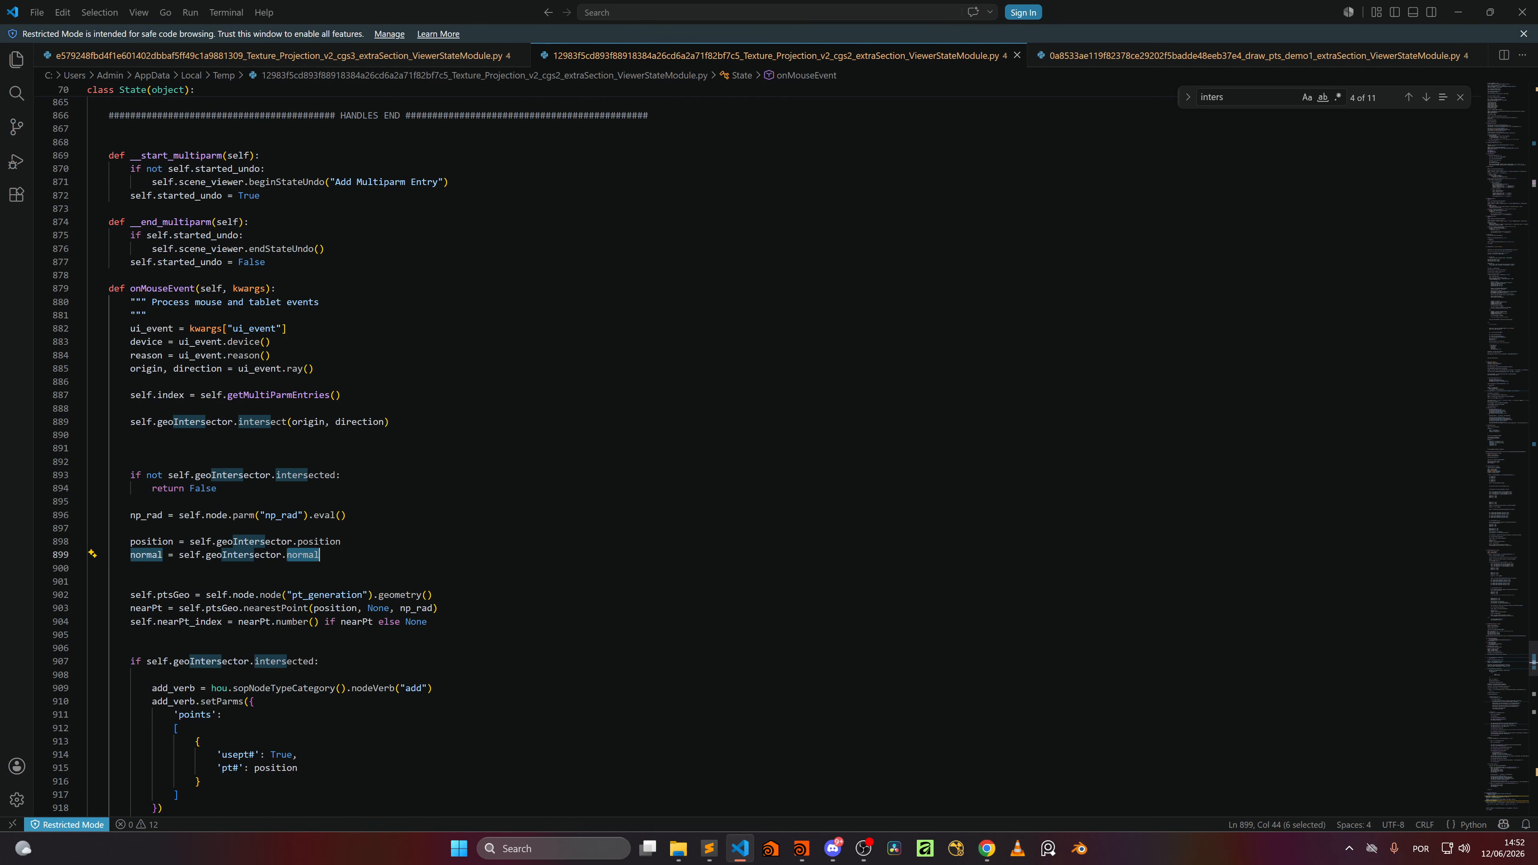
{"action": "scroll", "coordinate": [364, 454], "scroll_direction": "down", "scroll_amount": 17}
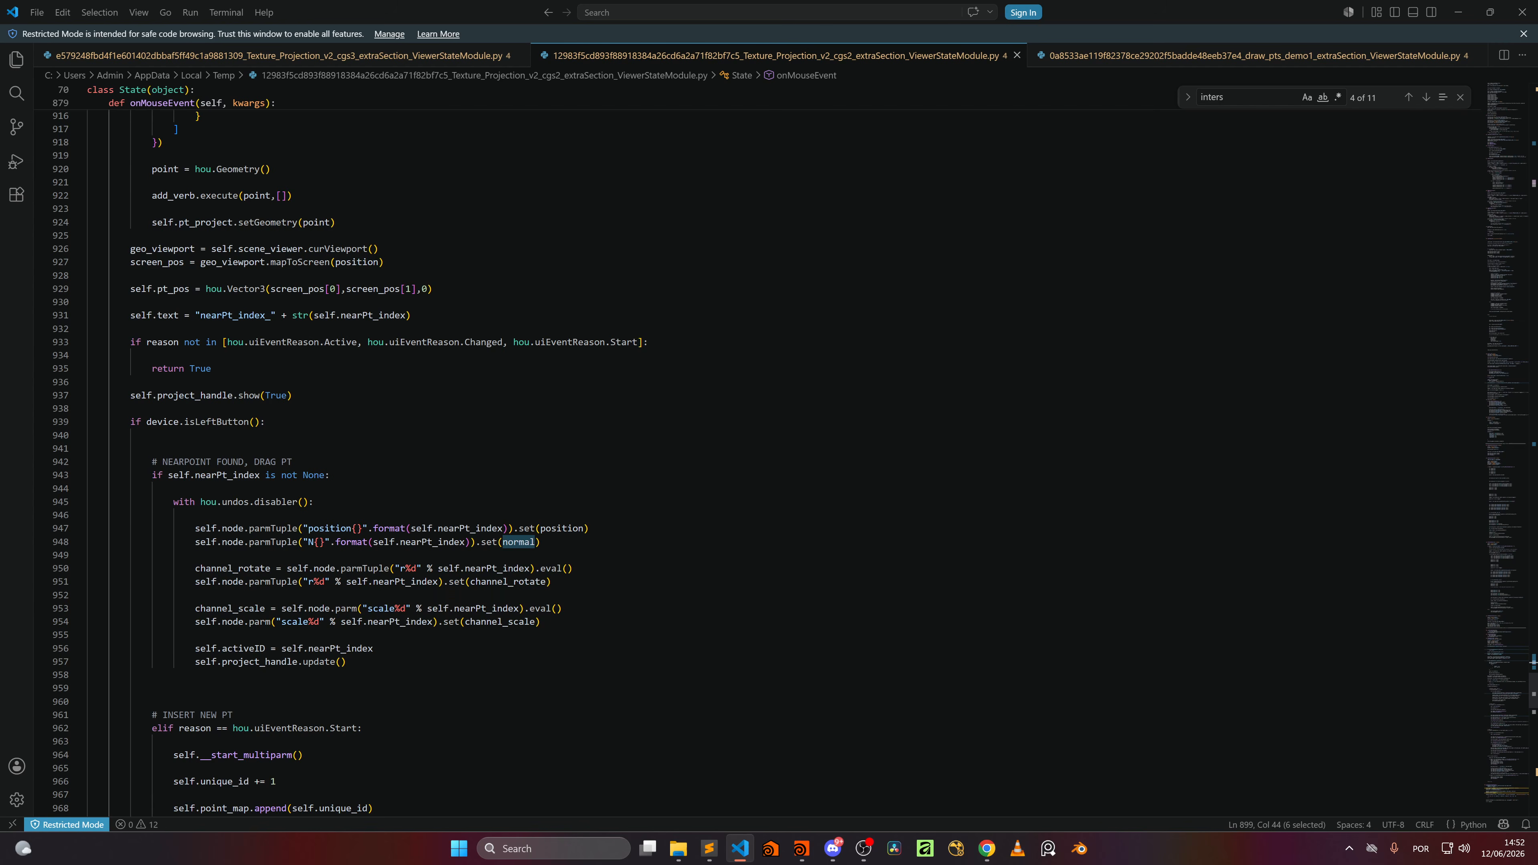
{"action": "scroll", "coordinate": [787, 461], "scroll_direction": "down", "scroll_amount": 8}
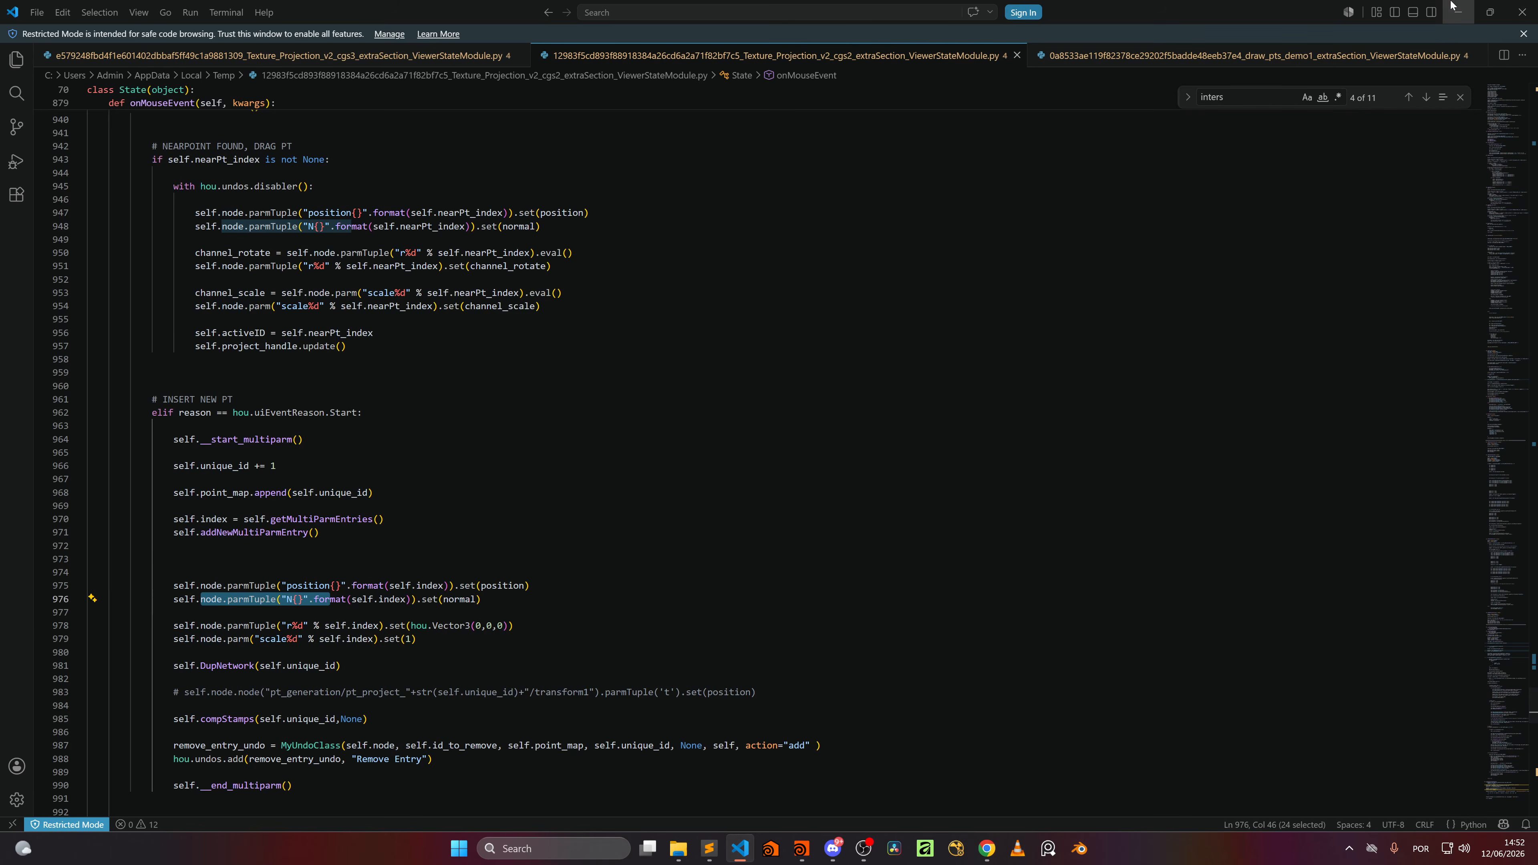
Step: Switch back to Houdini and add a second butterfly4.pic projection on the lower neck with the Texture_Projection_v2_cgs2 viewport tool
{"action": "left_click", "coordinate": [1457, 12]}
{"action": "left_click", "coordinate": [856, 402]}
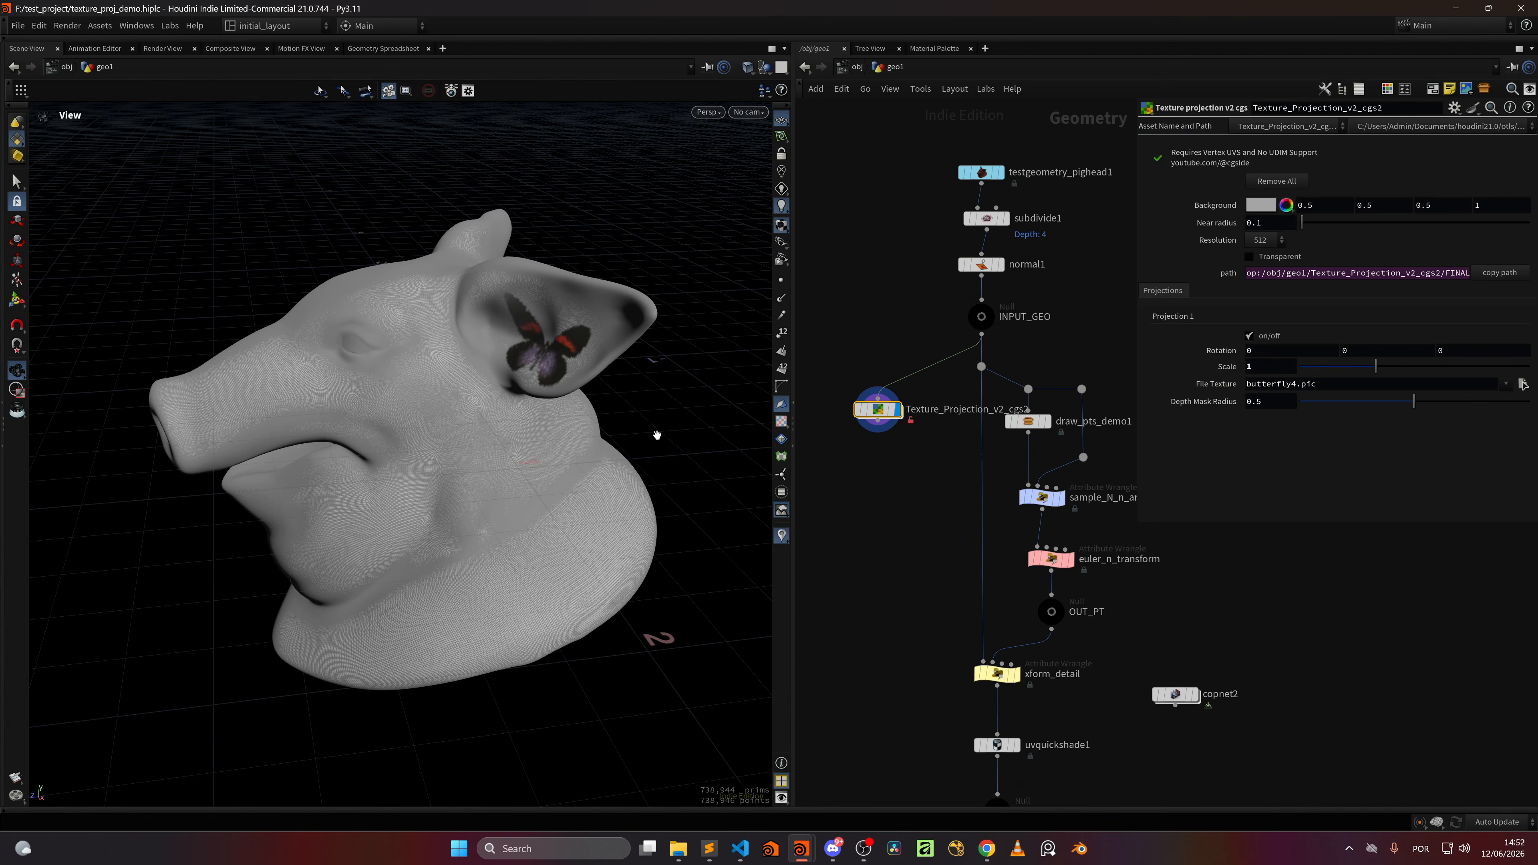
{"action": "key", "text": "Return"}
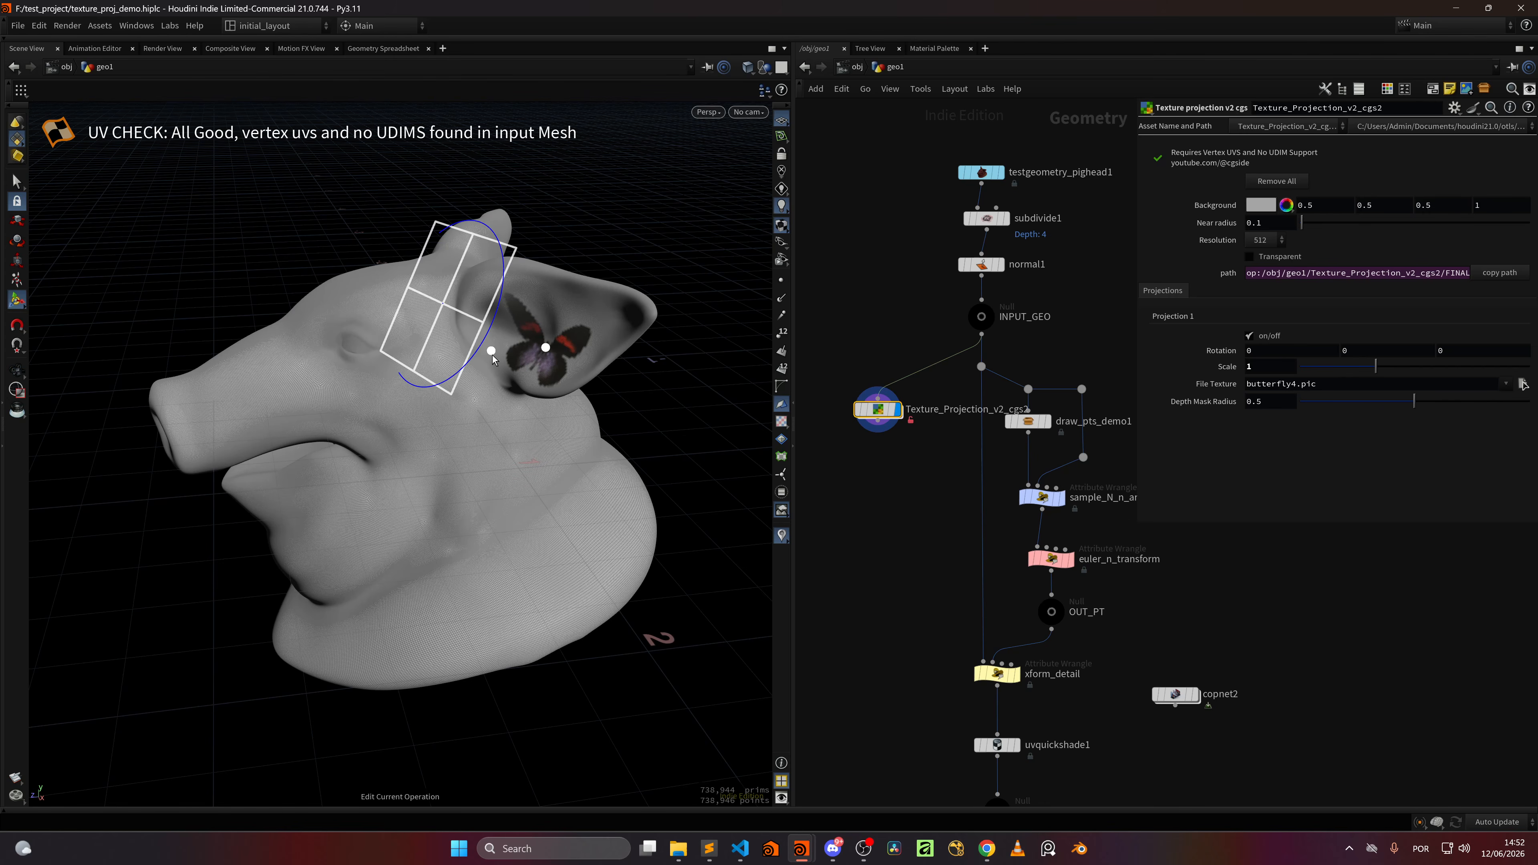
{"action": "left_click", "coordinate": [477, 485]}
{"action": "left_click_drag", "start_coordinate": [478, 488], "coordinate": [433, 378]}
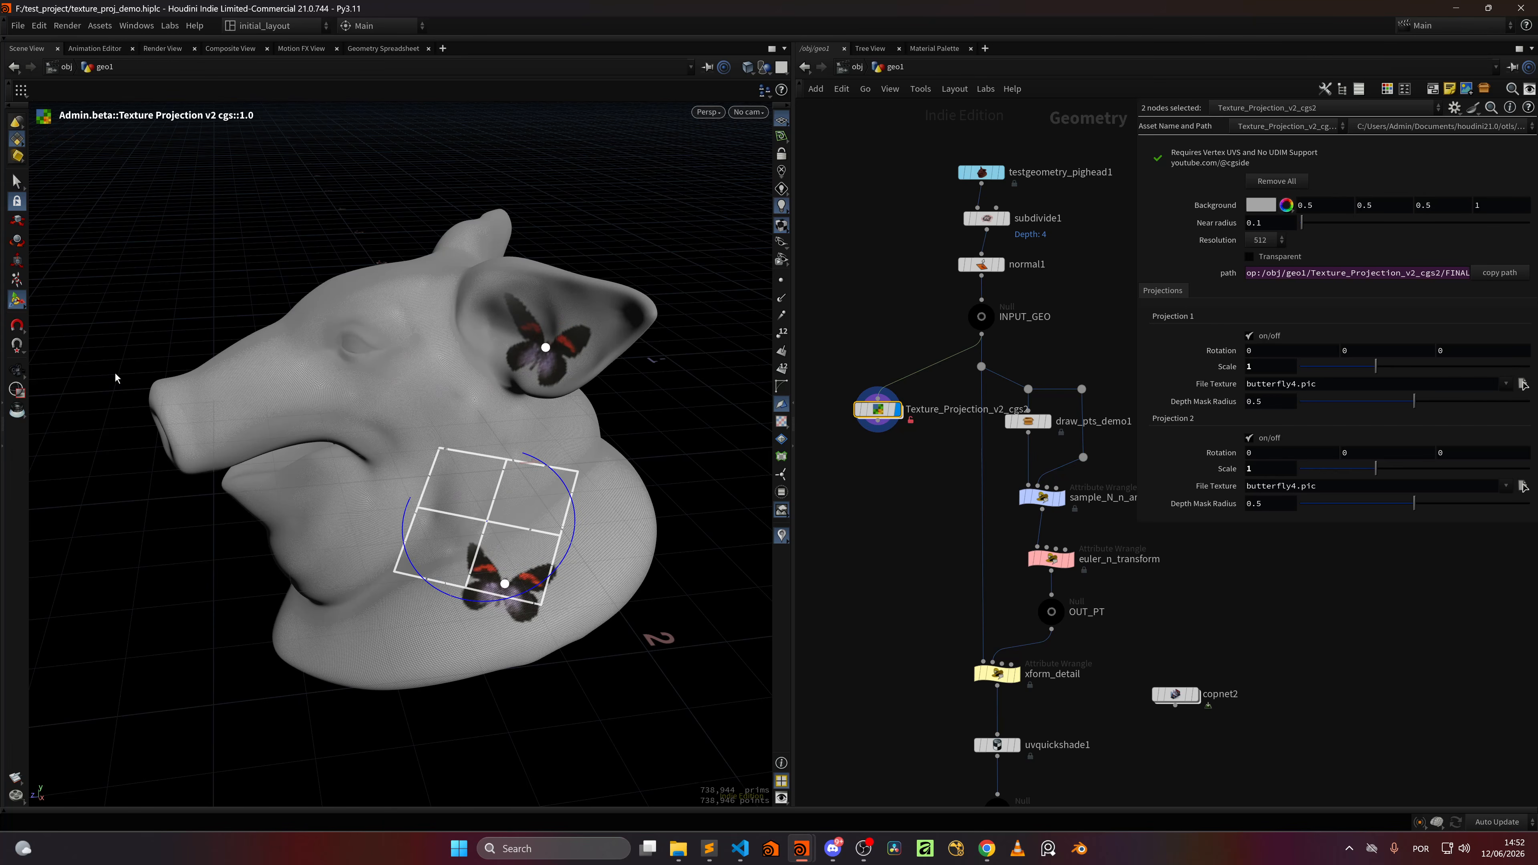
{"action": "key", "text": "Escape"}
Step: Enter the Texture_Projection_v2_cgs2 node and examine the code of the sample_N_n_area and euler_n_transform wrangles in its compile block
{"action": "double_click", "coordinate": [878, 410]}
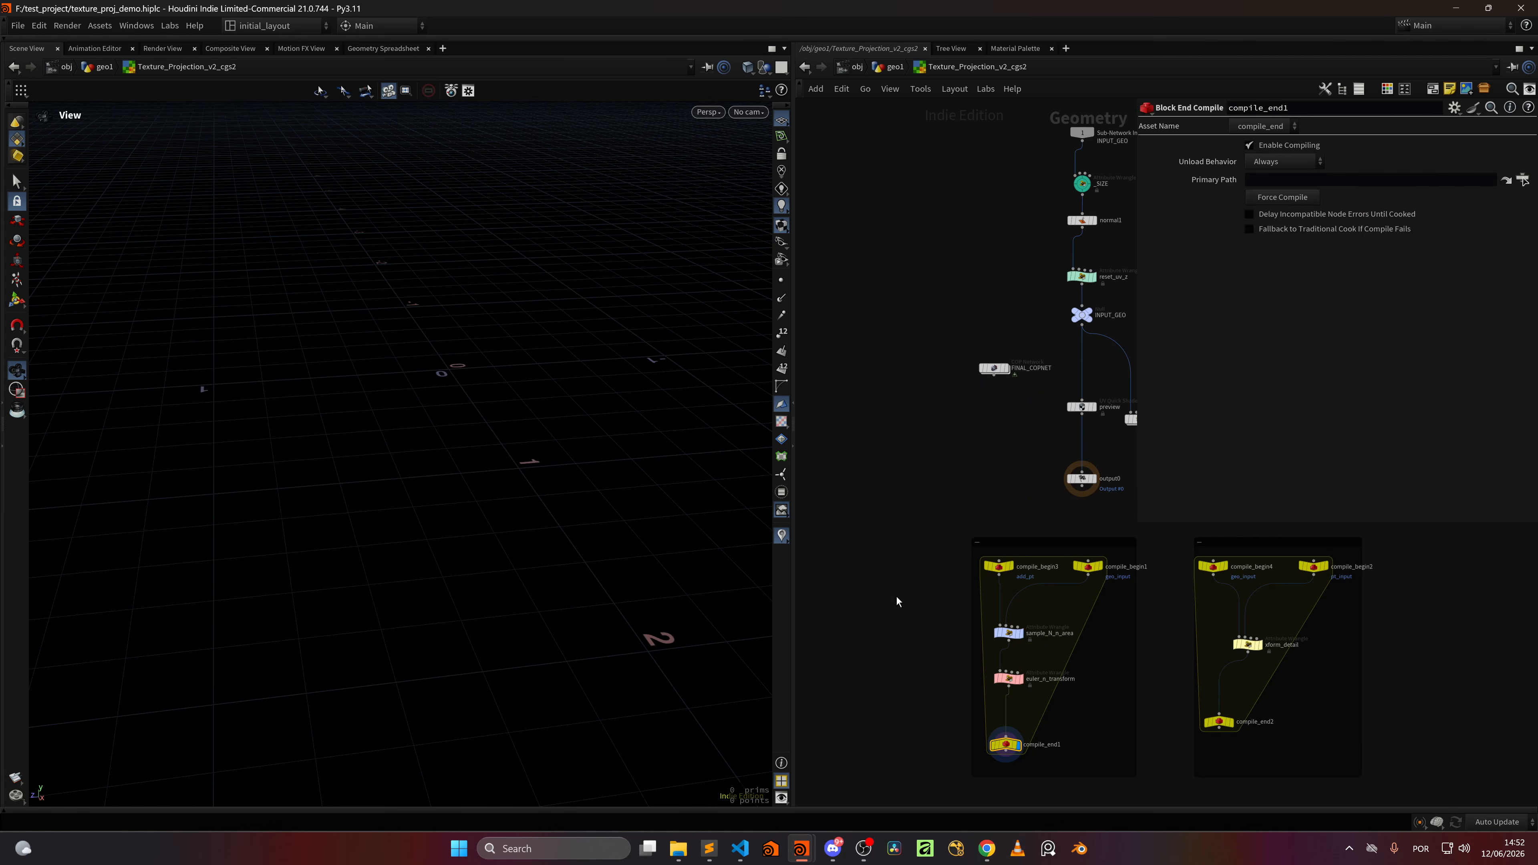
{"action": "left_click_drag", "start_coordinate": [943, 596], "coordinate": [837, 543]}
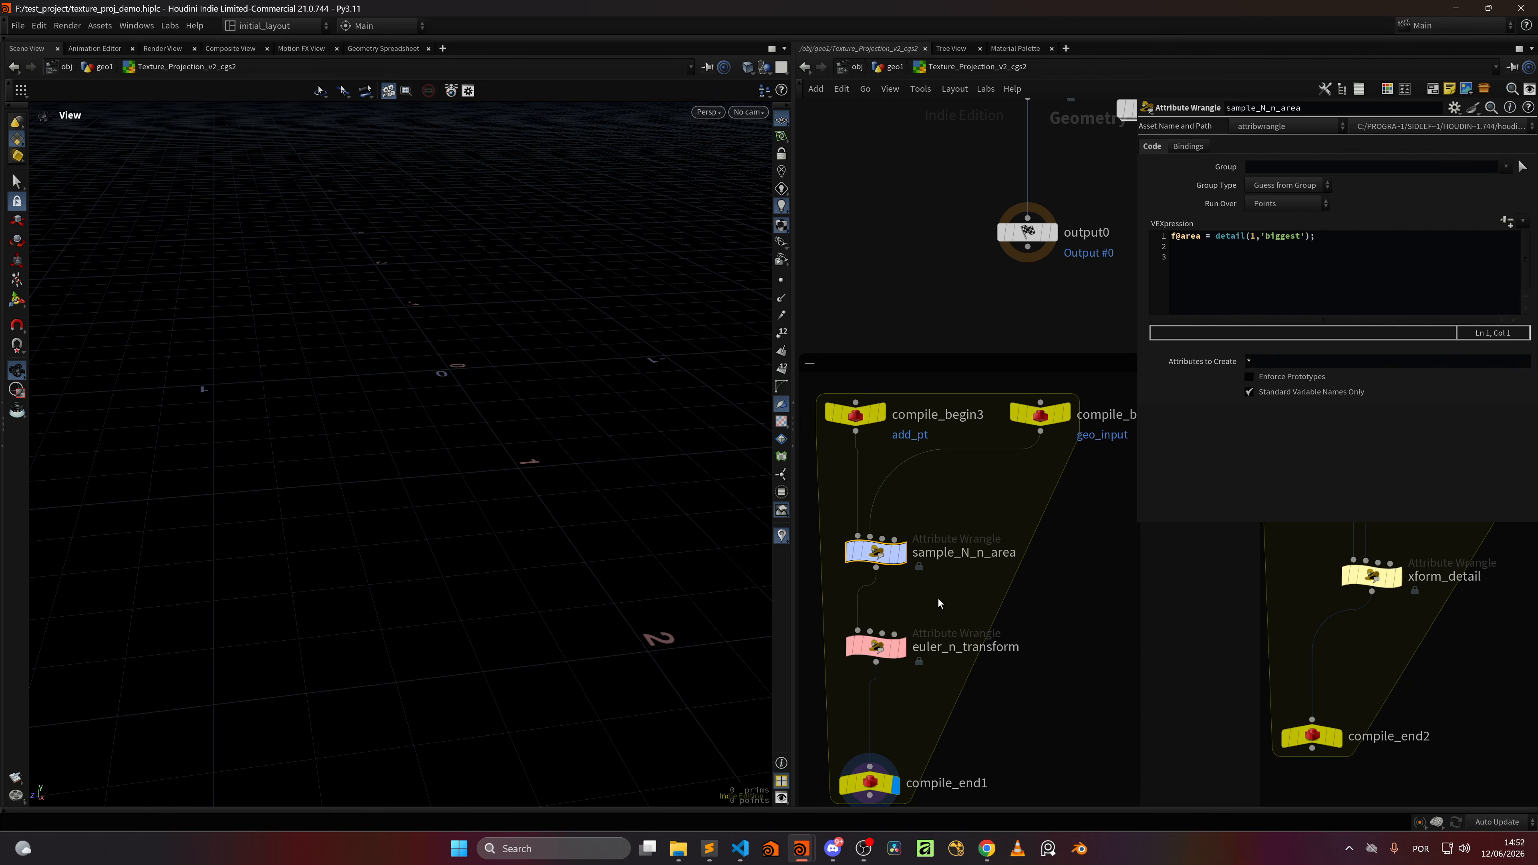
{"action": "scroll", "coordinate": [932, 596], "scroll_direction": "down", "scroll_amount": 2}
{"action": "left_click_drag", "start_coordinate": [933, 659], "coordinate": [832, 609]}
{"action": "middle_click_drag", "start_coordinate": [1063, 621], "coordinate": [948, 646]}
{"action": "scroll", "coordinate": [959, 574], "scroll_direction": "down", "scroll_amount": 5}
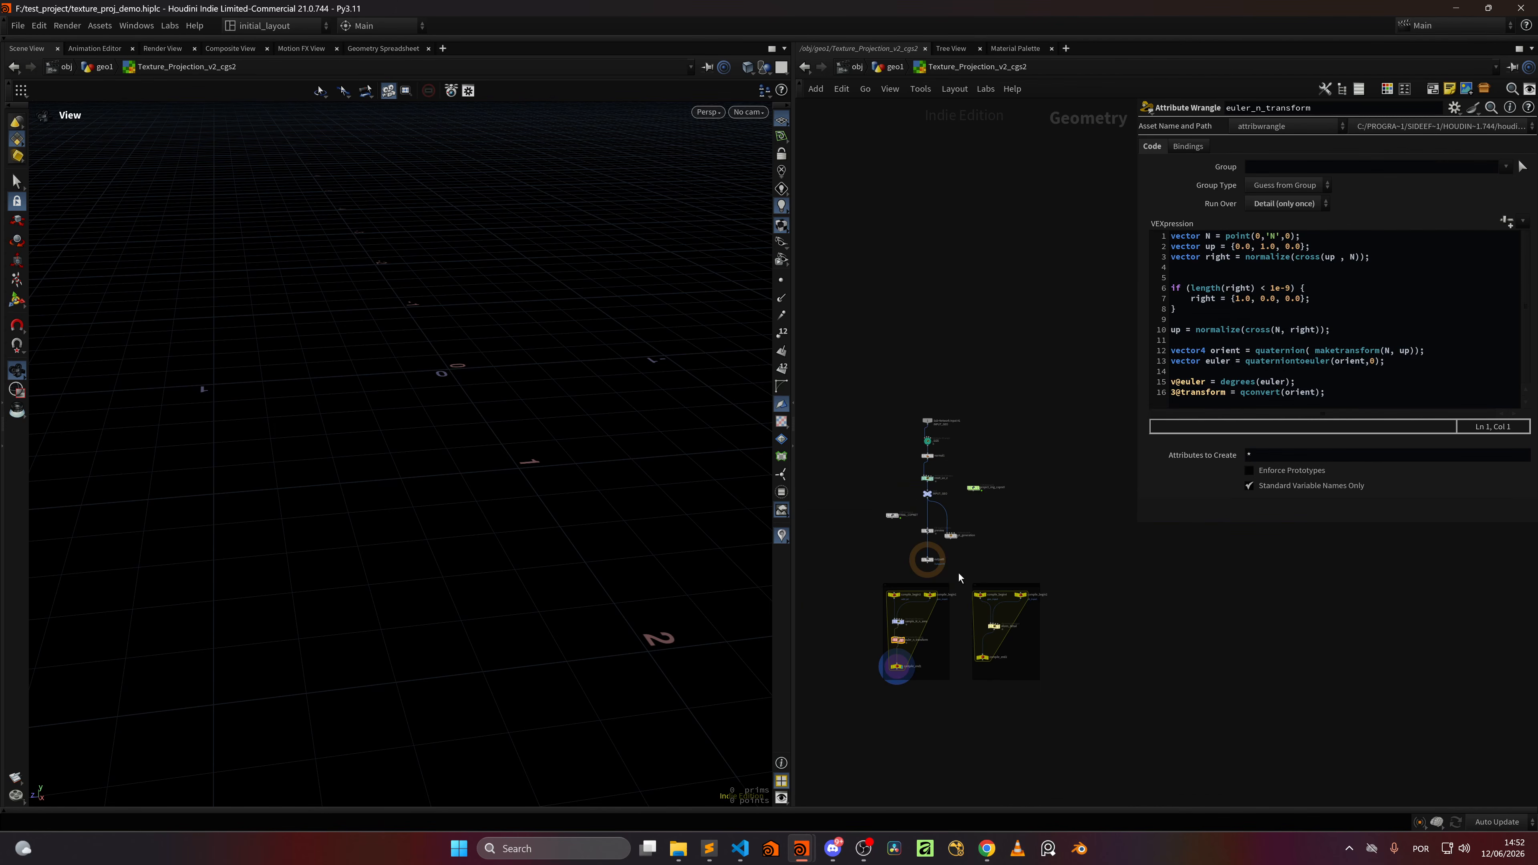
Step: Return to the geo1 network and display the OUT_MESH node
{"action": "left_click", "coordinate": [893, 66]}
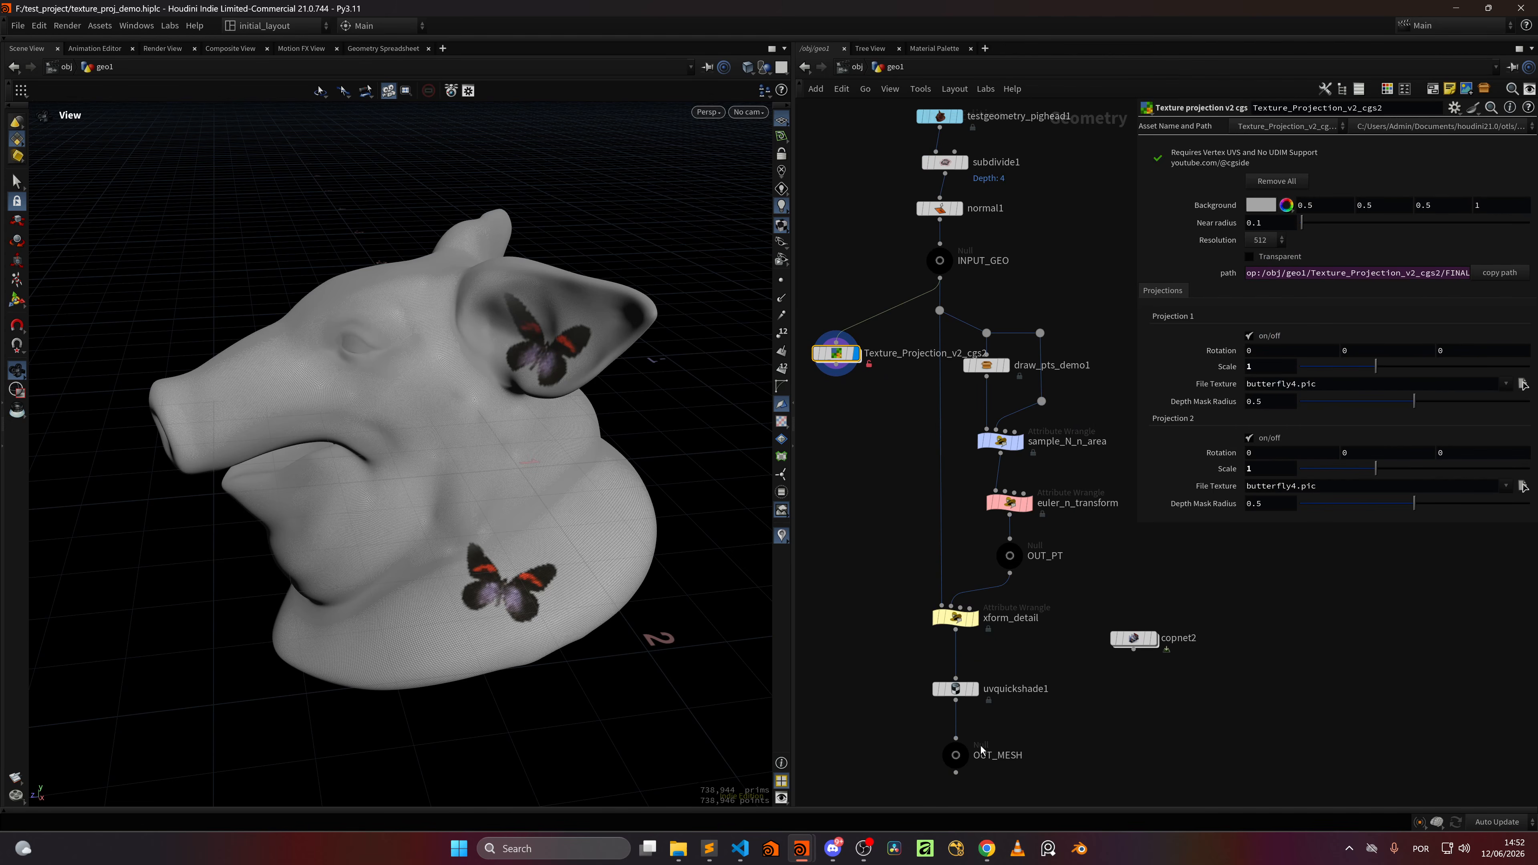
{"action": "left_click", "coordinate": [968, 749]}
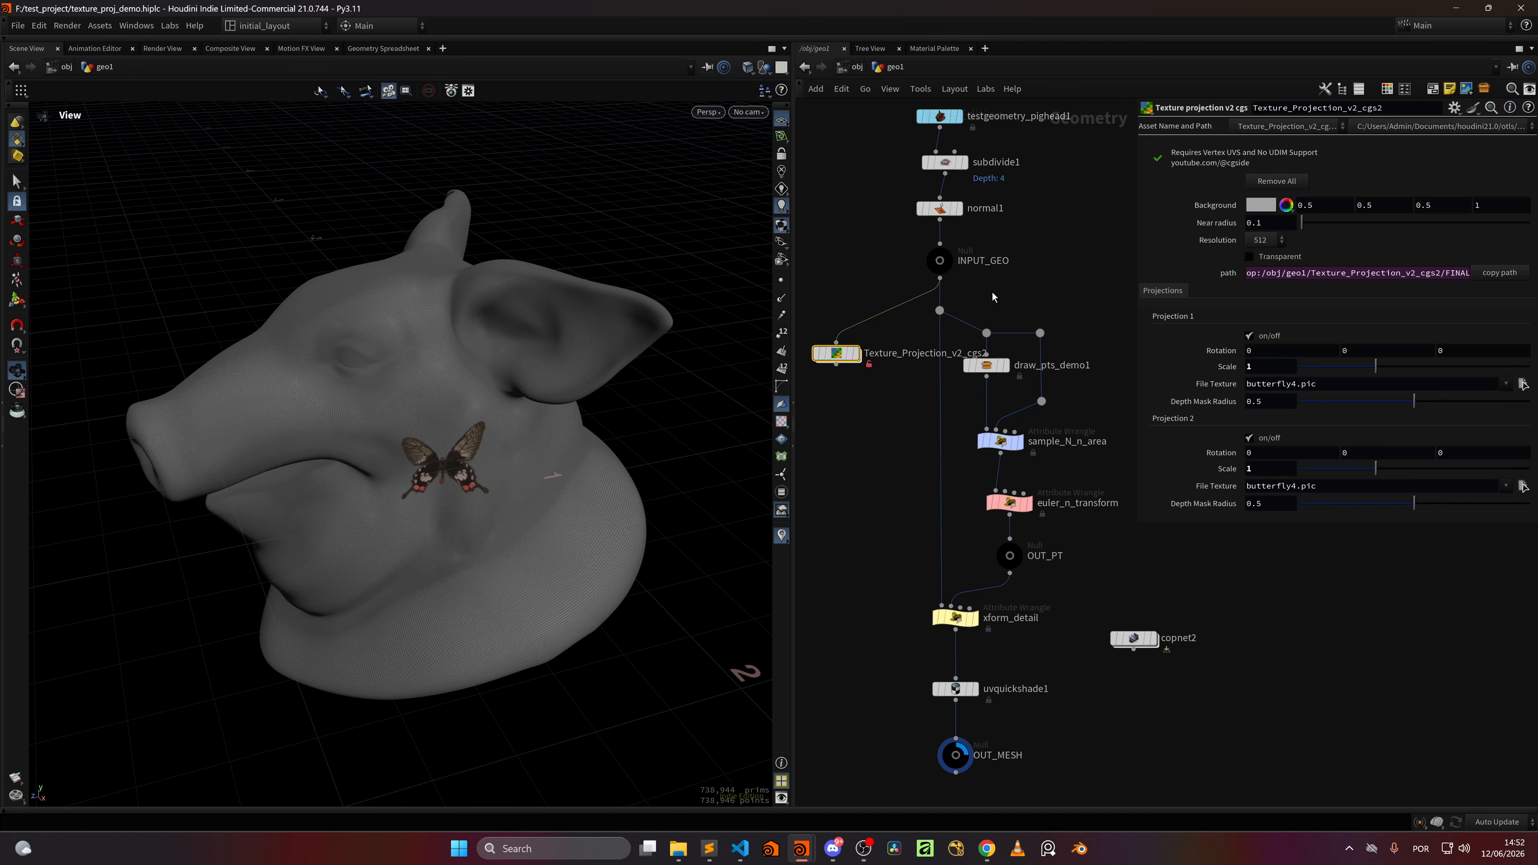
Step: Examine the VEX code of the xform_detail, sample_N_n_area and euler_n_transform wrangles beside the draw_pts_demo1 node
{"action": "left_click", "coordinate": [956, 617]}
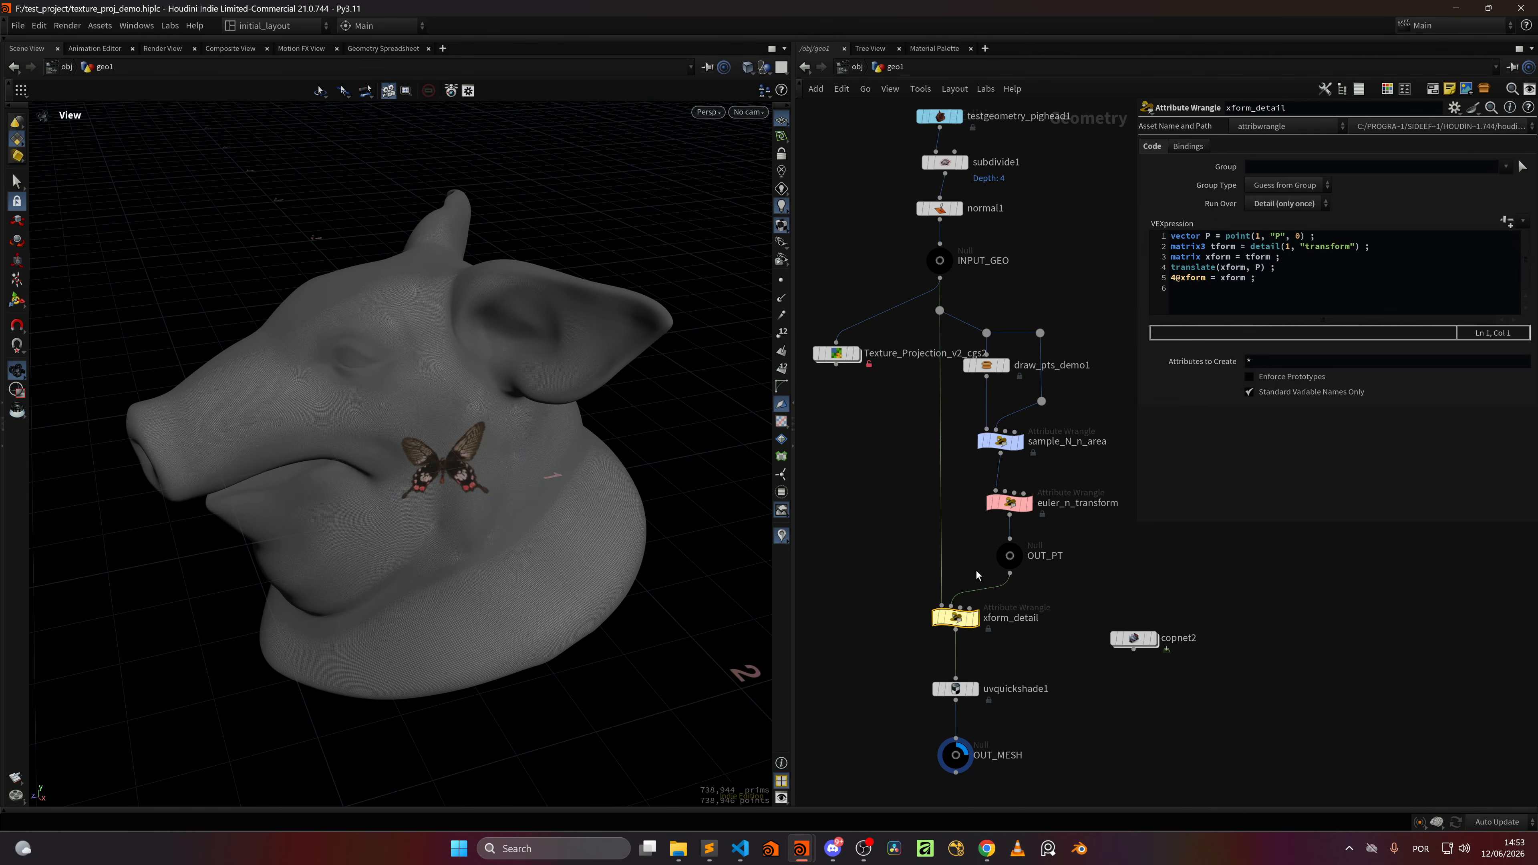
{"action": "left_click", "coordinate": [1000, 441]}
{"action": "left_click", "coordinate": [1009, 502]}
{"action": "left_click", "coordinate": [986, 365]}
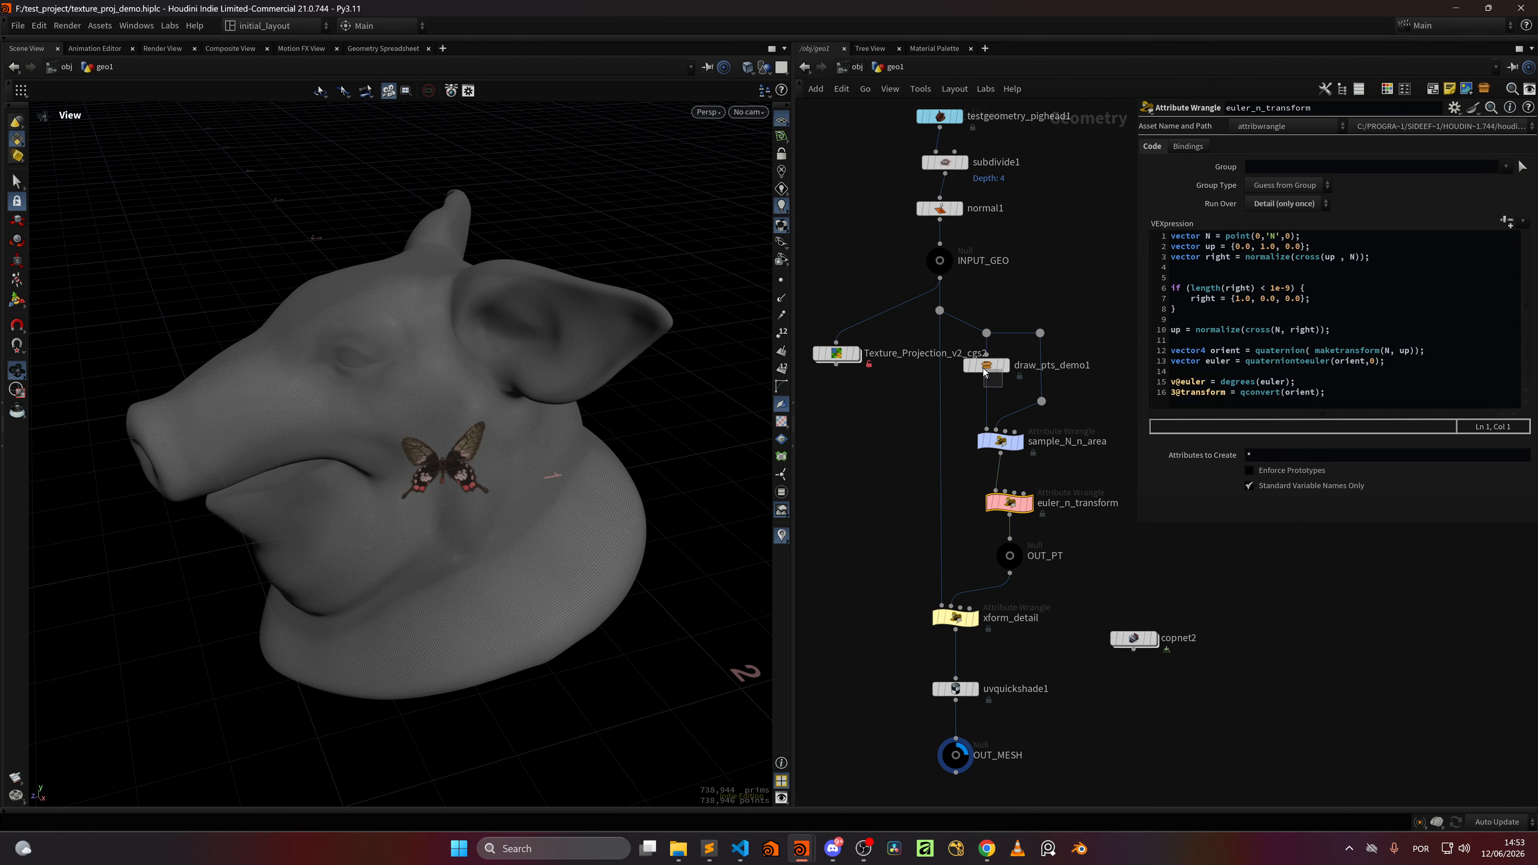
Step: Enter the copnet2 network, look over its OpenCL node chain, and return to the geo1 network
{"action": "double_click", "coordinate": [1132, 638]}
{"action": "middle_click_drag", "start_coordinate": [1114, 608], "coordinate": [933, 648]}
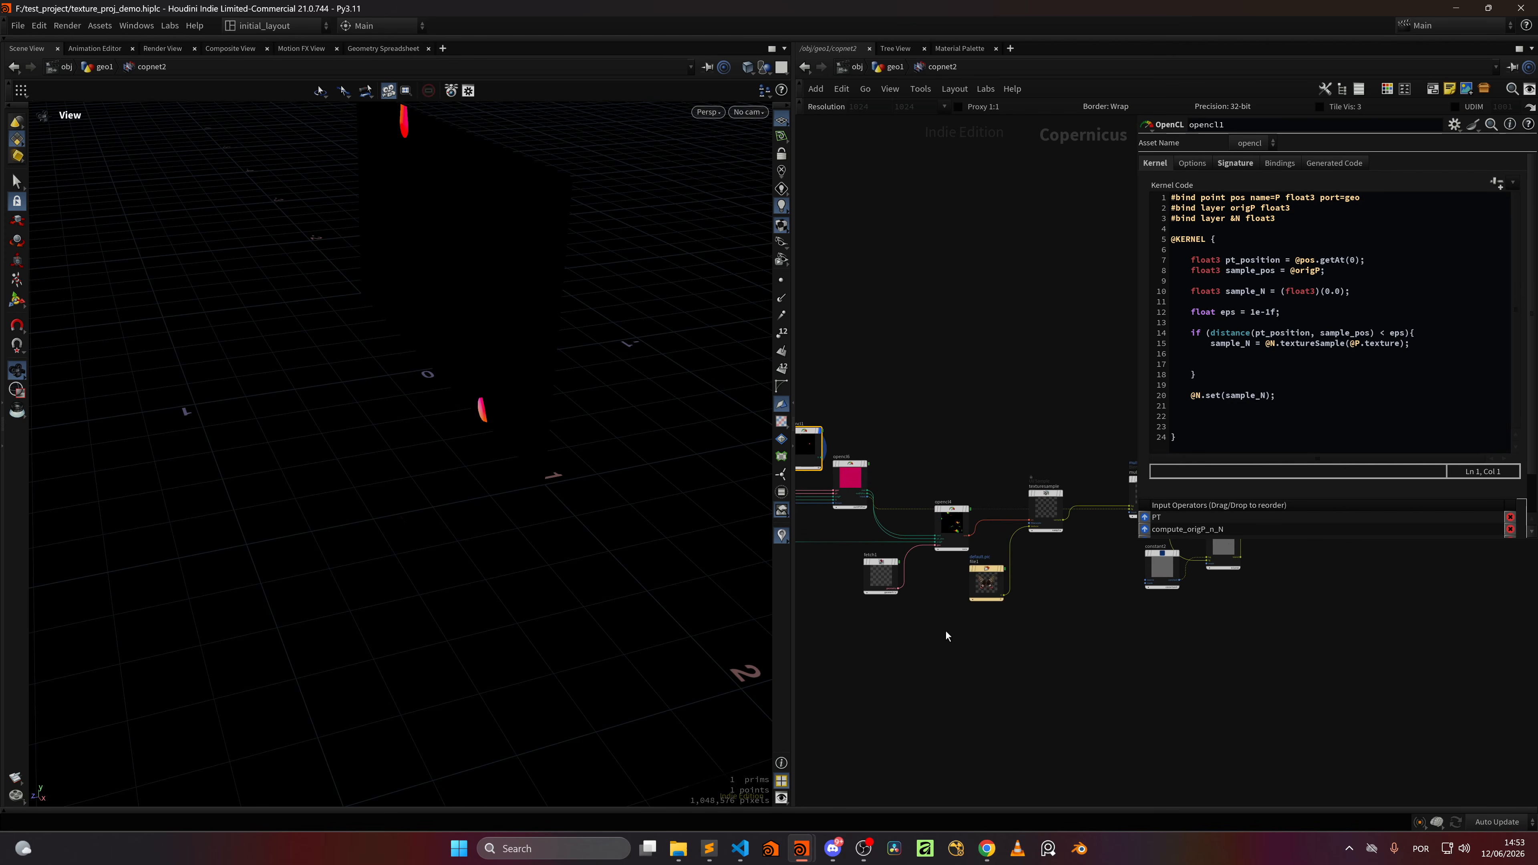
{"action": "middle_click_drag", "start_coordinate": [1053, 615], "coordinate": [1235, 573]}
{"action": "scroll", "coordinate": [1040, 540], "scroll_direction": "up", "scroll_amount": 3}
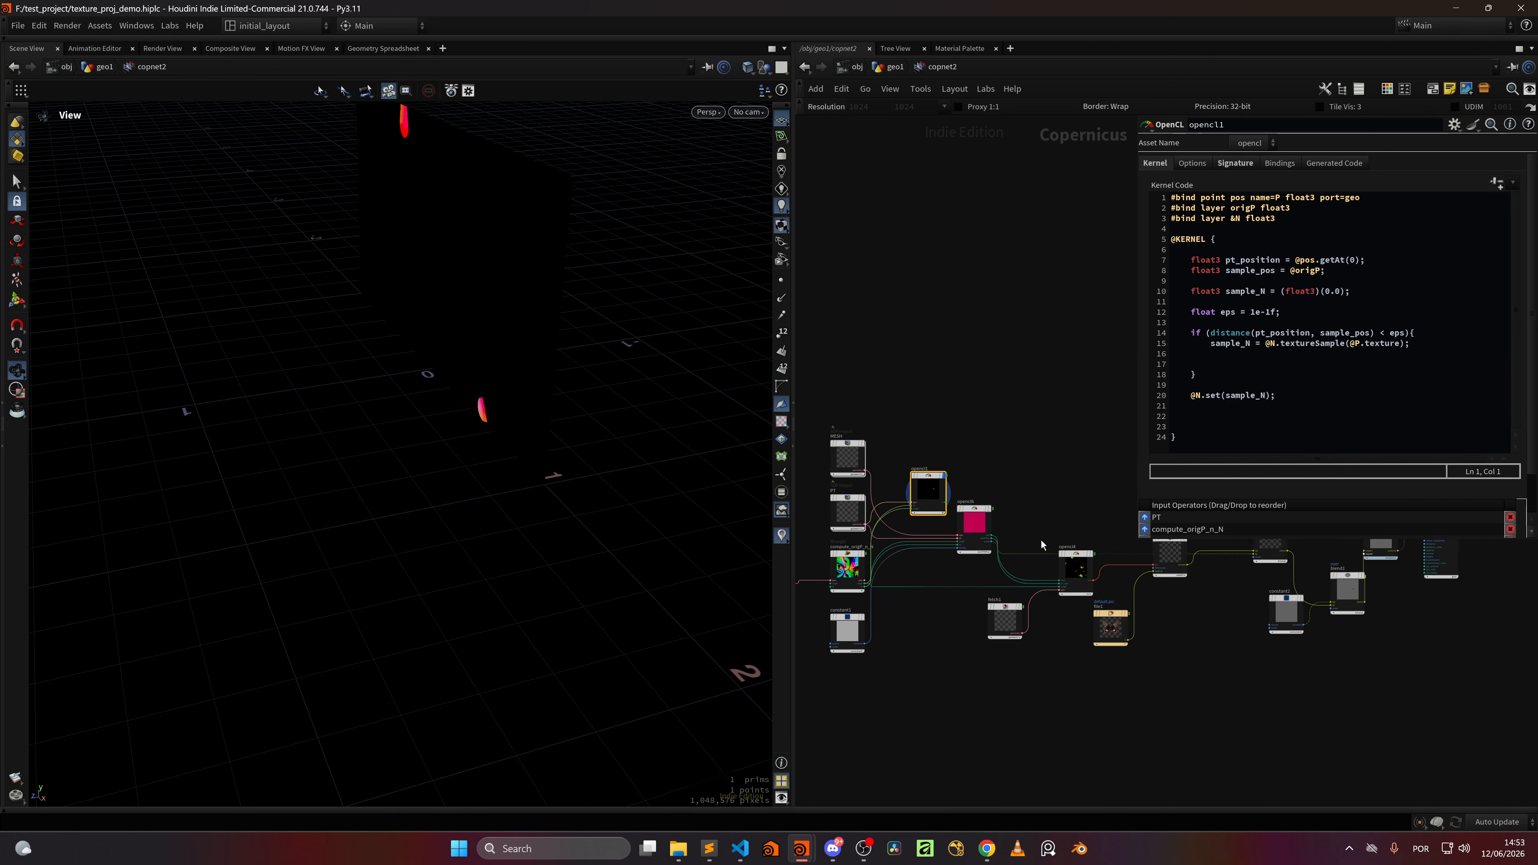
{"action": "left_click", "coordinate": [892, 68]}
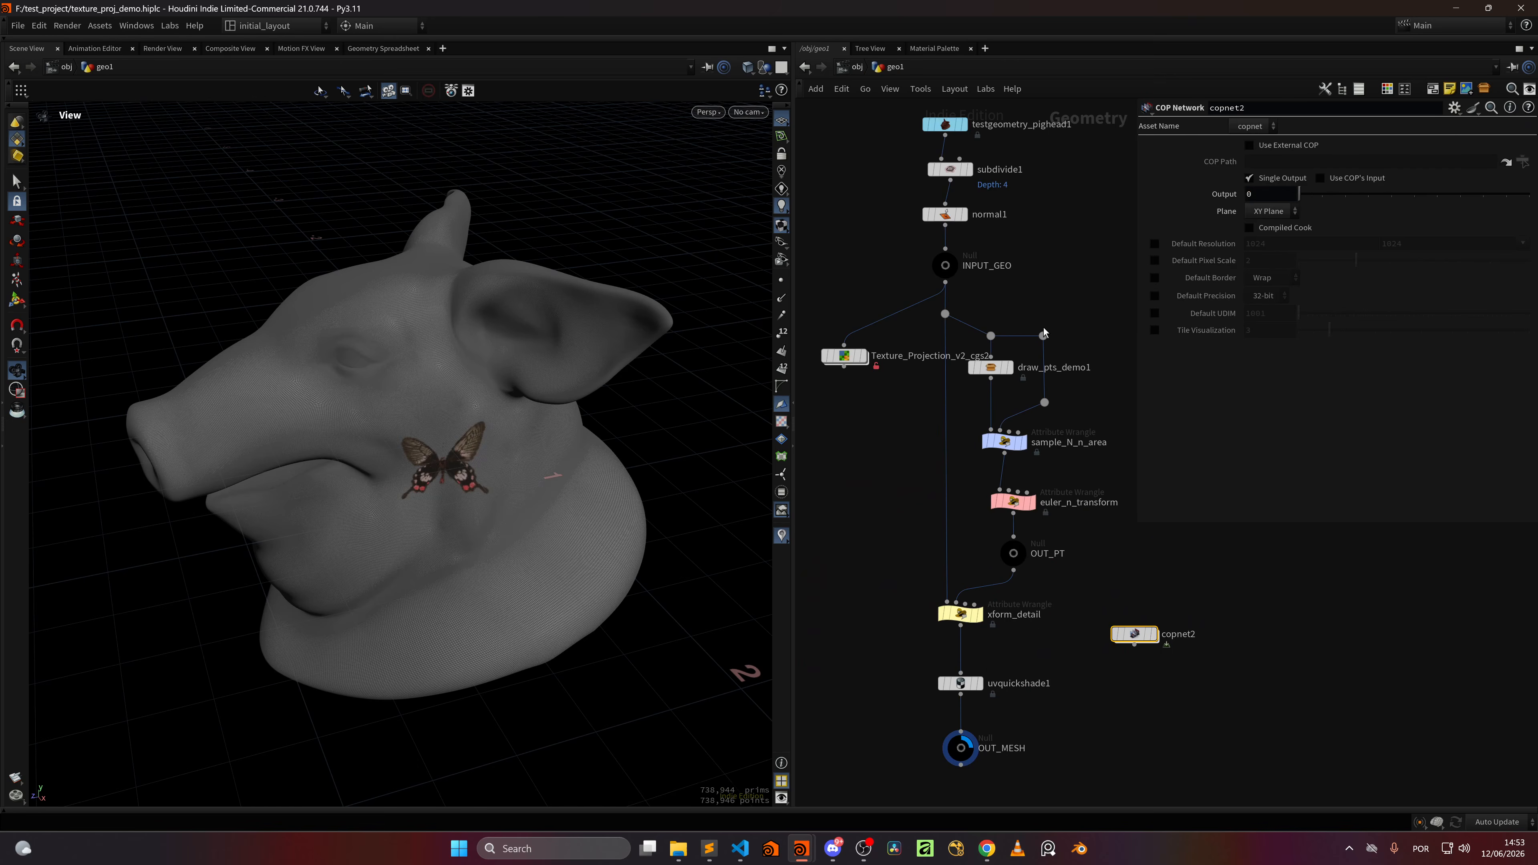
Step: Display and select the Texture_Projection_v2_cgs2 node and activate its interactive projection tool in the viewport
{"action": "scroll", "coordinate": [943, 442], "scroll_direction": "down", "scroll_amount": 1}
{"action": "middle_click_drag", "start_coordinate": [883, 464], "coordinate": [926, 606]}
{"action": "scroll", "coordinate": [926, 606], "scroll_direction": "up", "scroll_amount": 2}
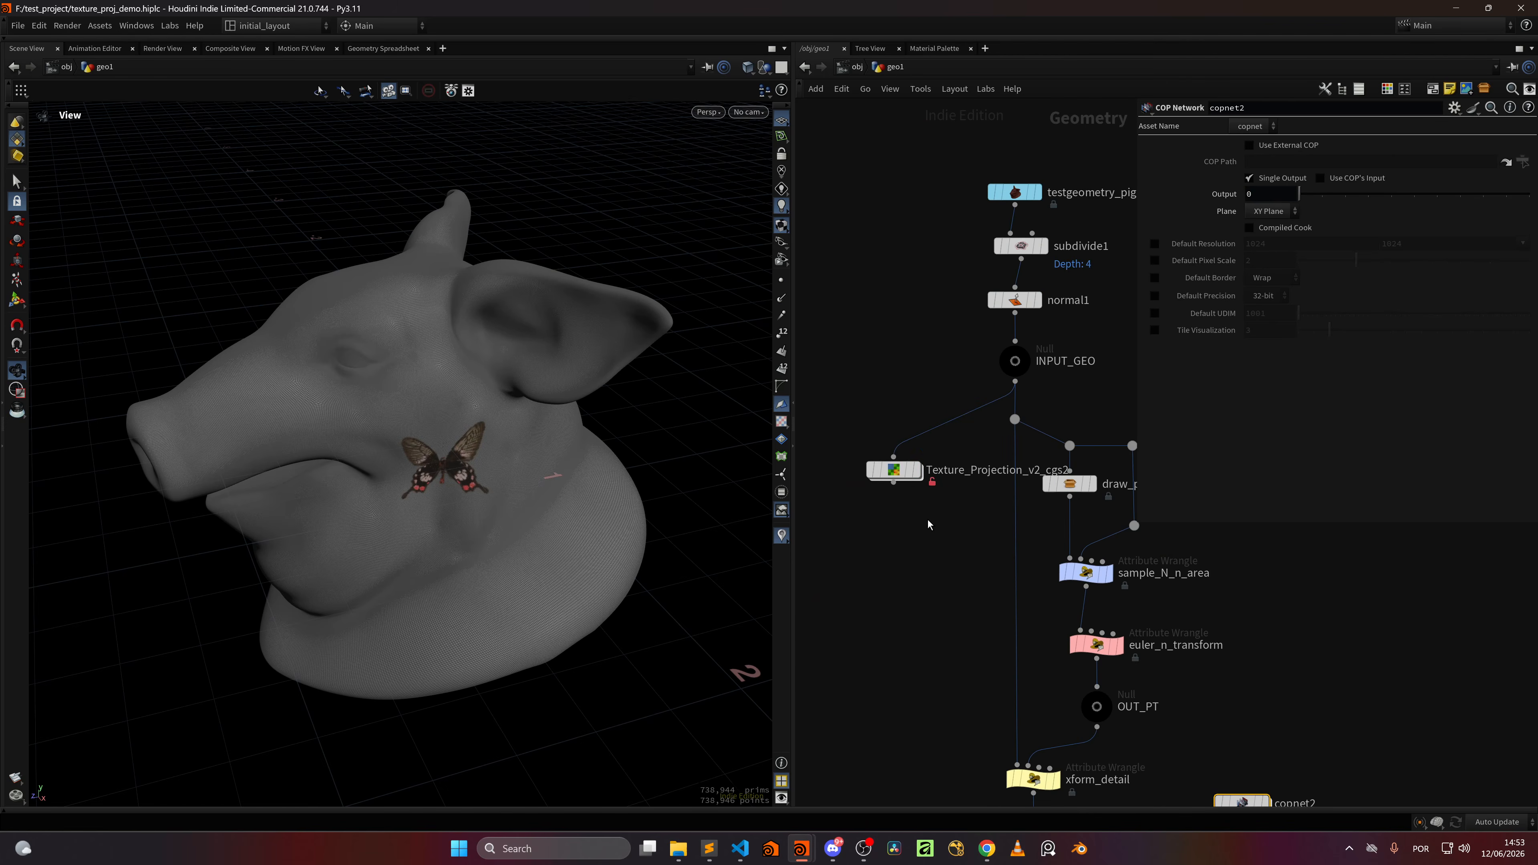
{"action": "left_click", "coordinate": [924, 449]}
{"action": "left_click", "coordinate": [893, 470]}
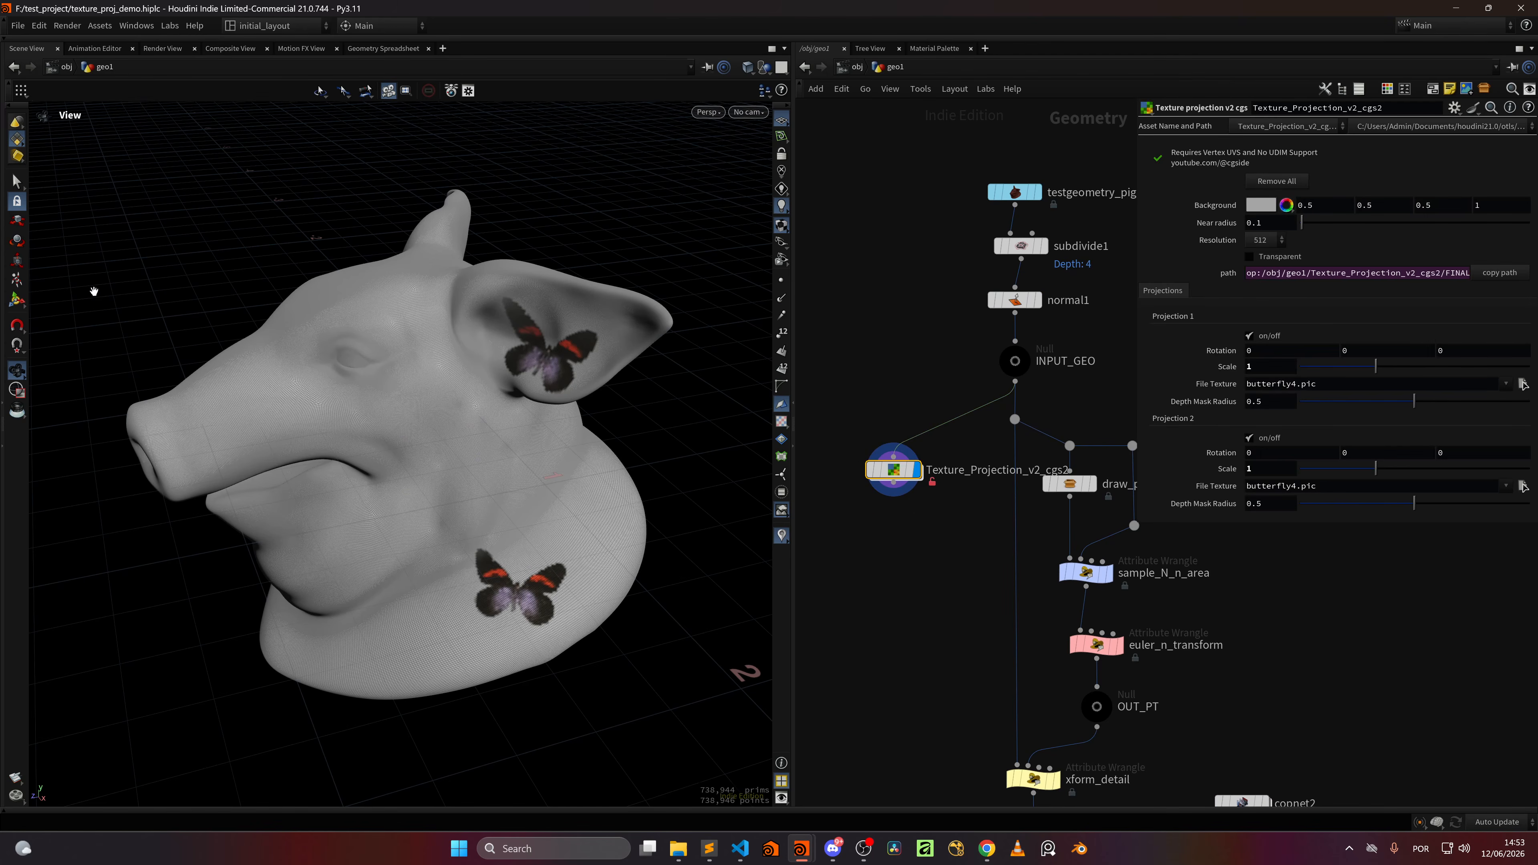
{"action": "left_click", "coordinate": [17, 302]}
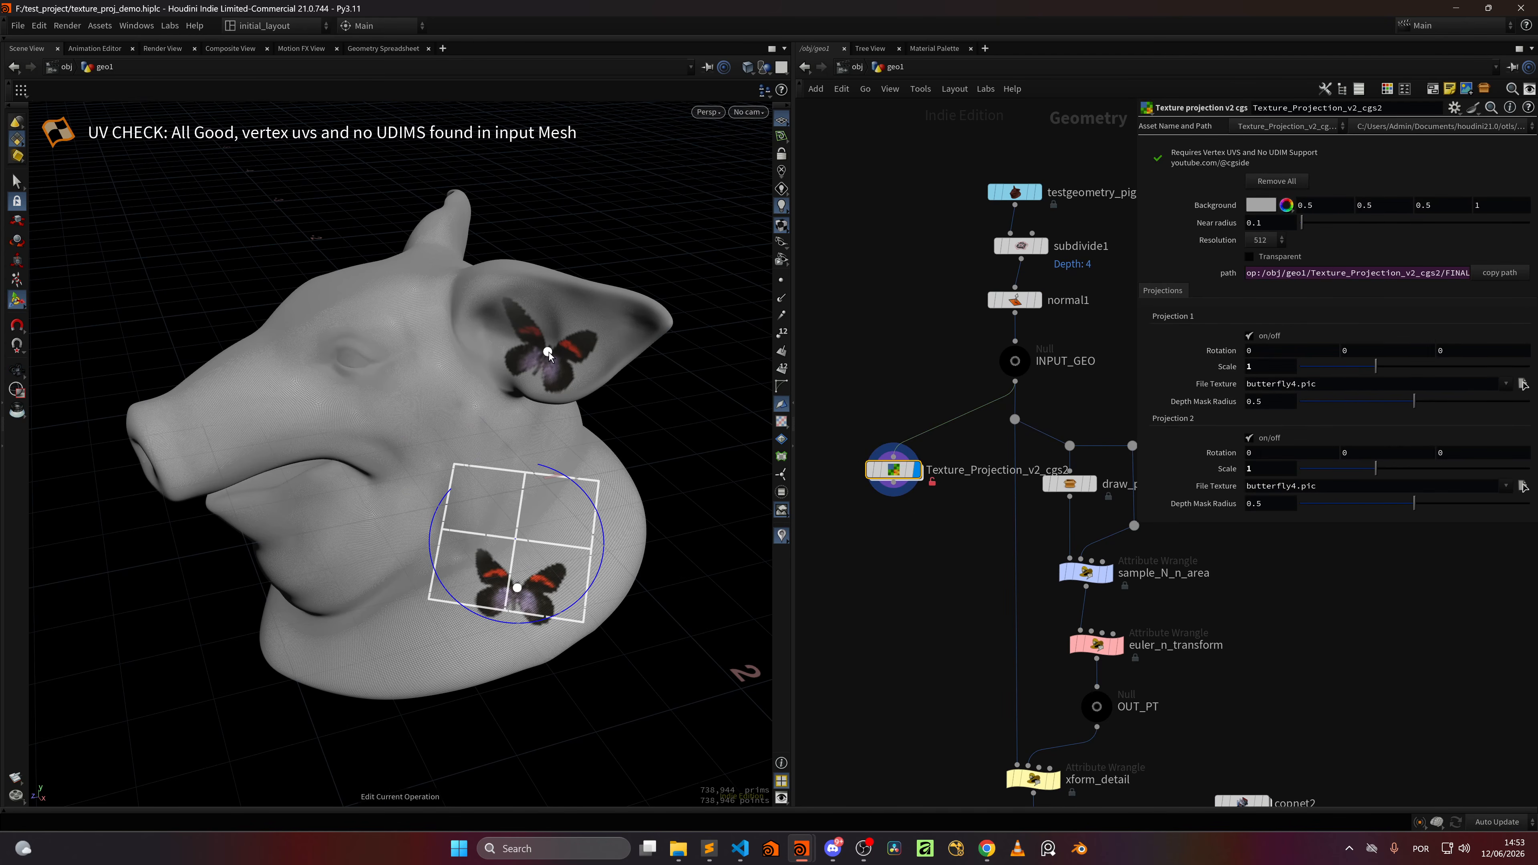
Step: Move the ear's butterfly projection to just behind the eye, then add a third projection on the cheek and move it onto the snout
{"action": "left_click_drag", "start_coordinate": [549, 354], "coordinate": [428, 342]}
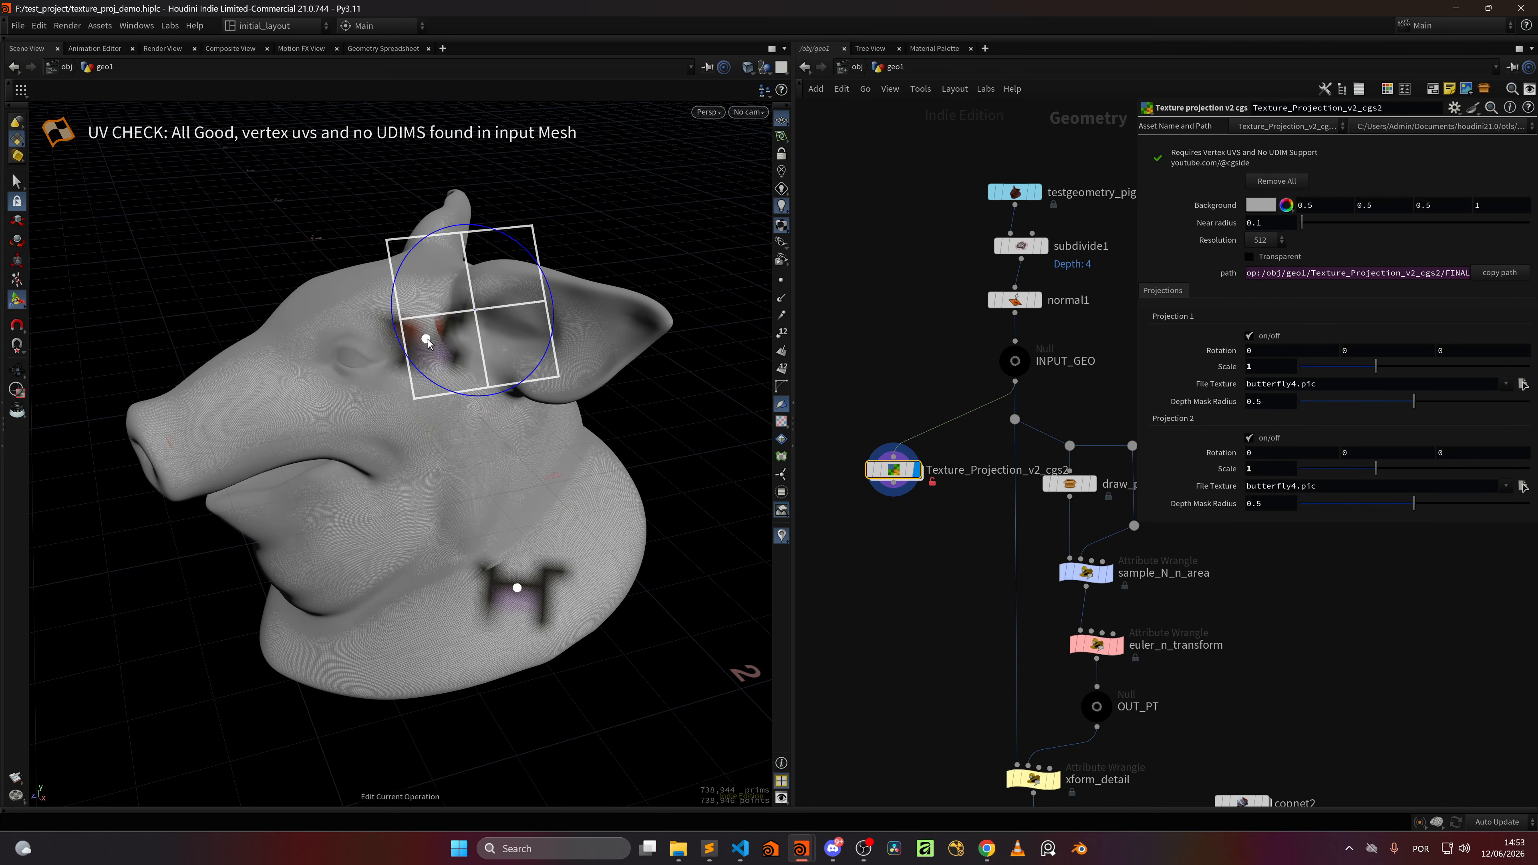
{"action": "left_click", "coordinate": [429, 458]}
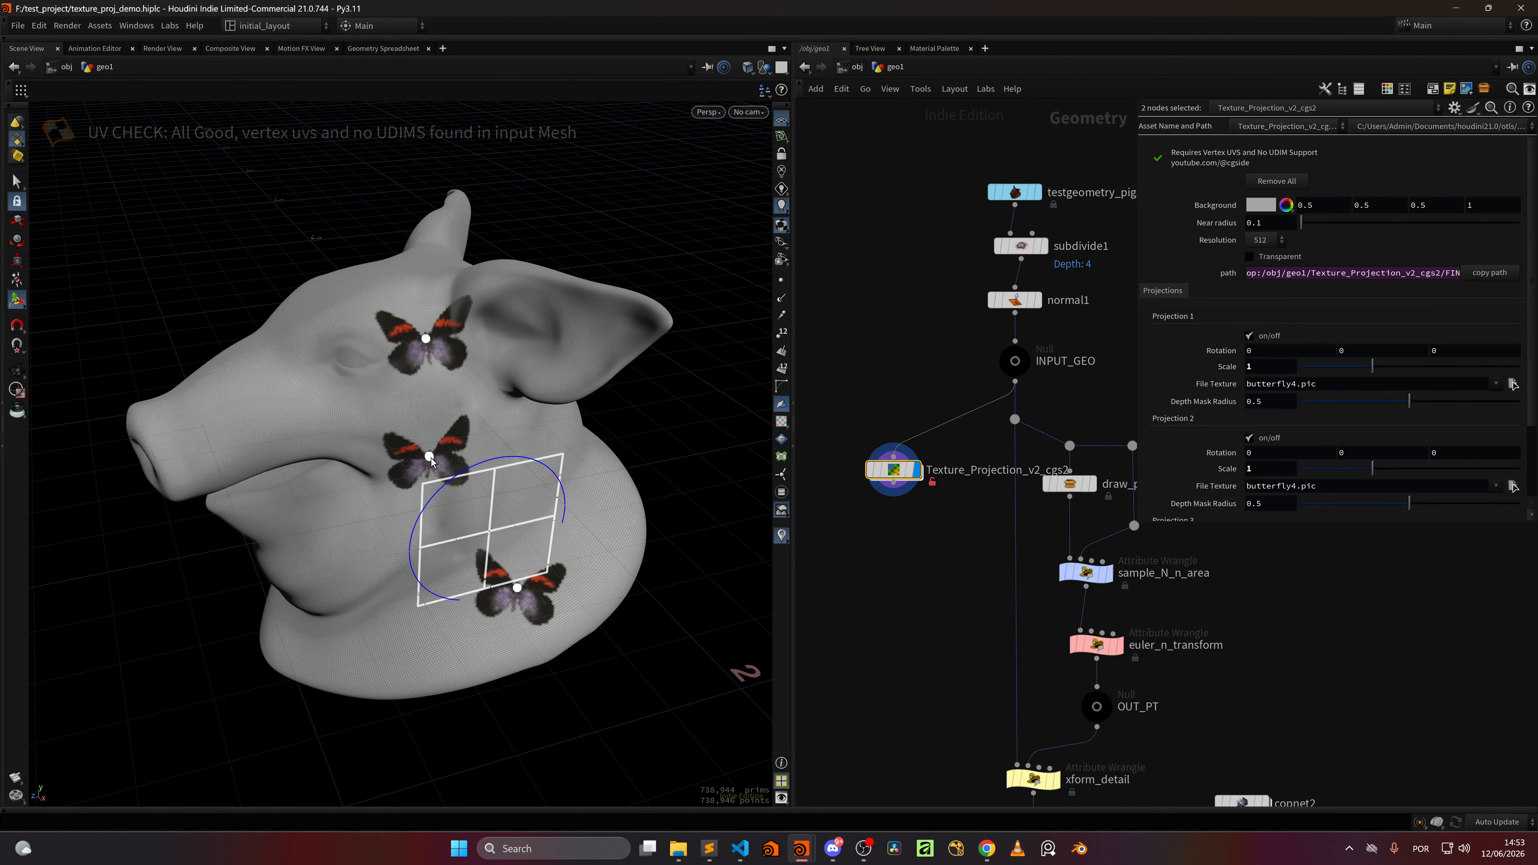
{"action": "left_click_drag", "start_coordinate": [432, 462], "coordinate": [265, 427]}
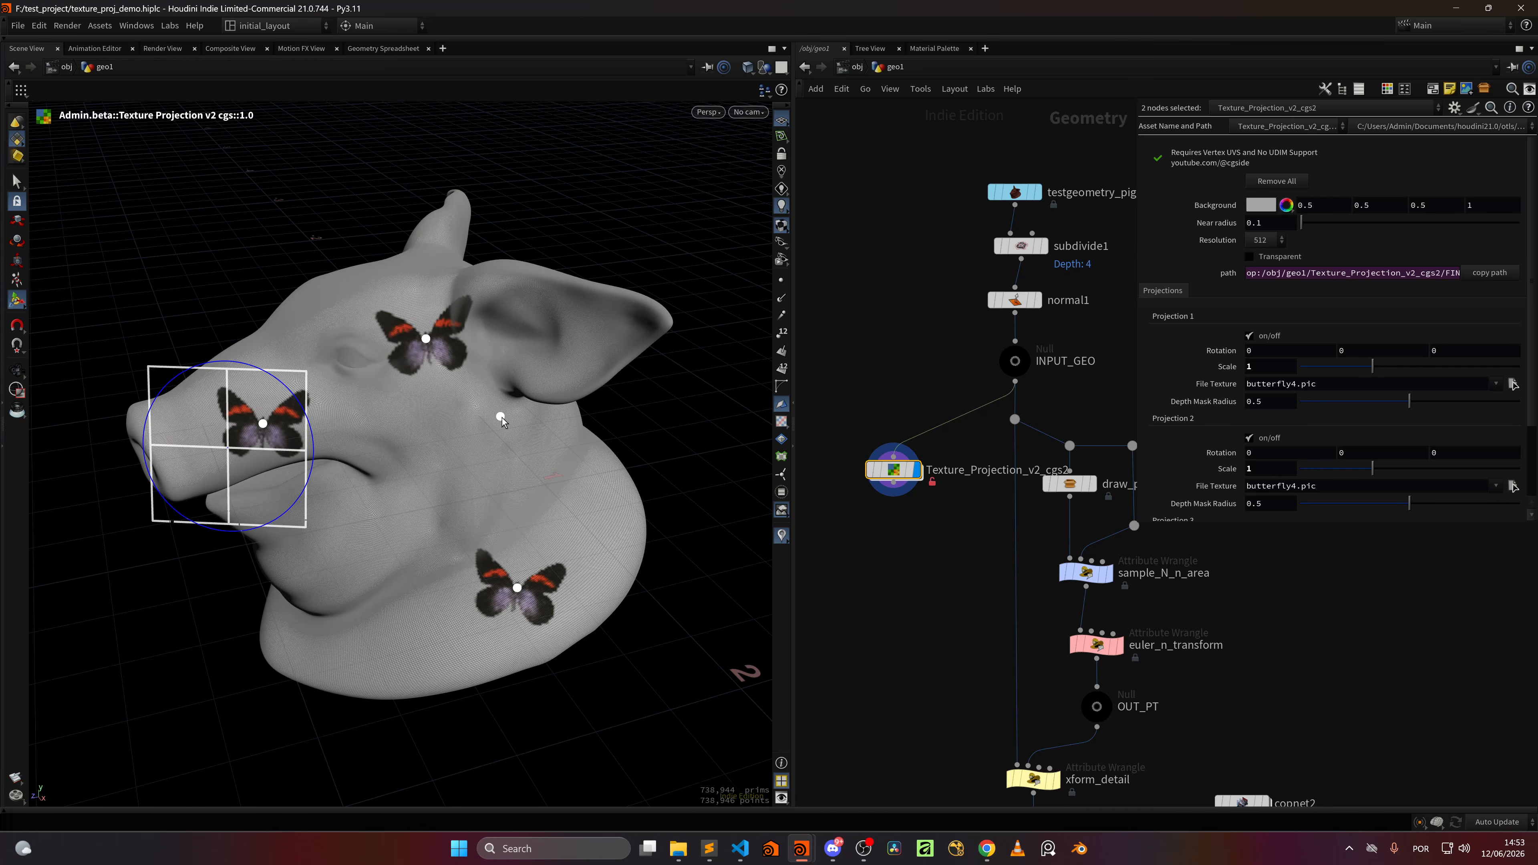